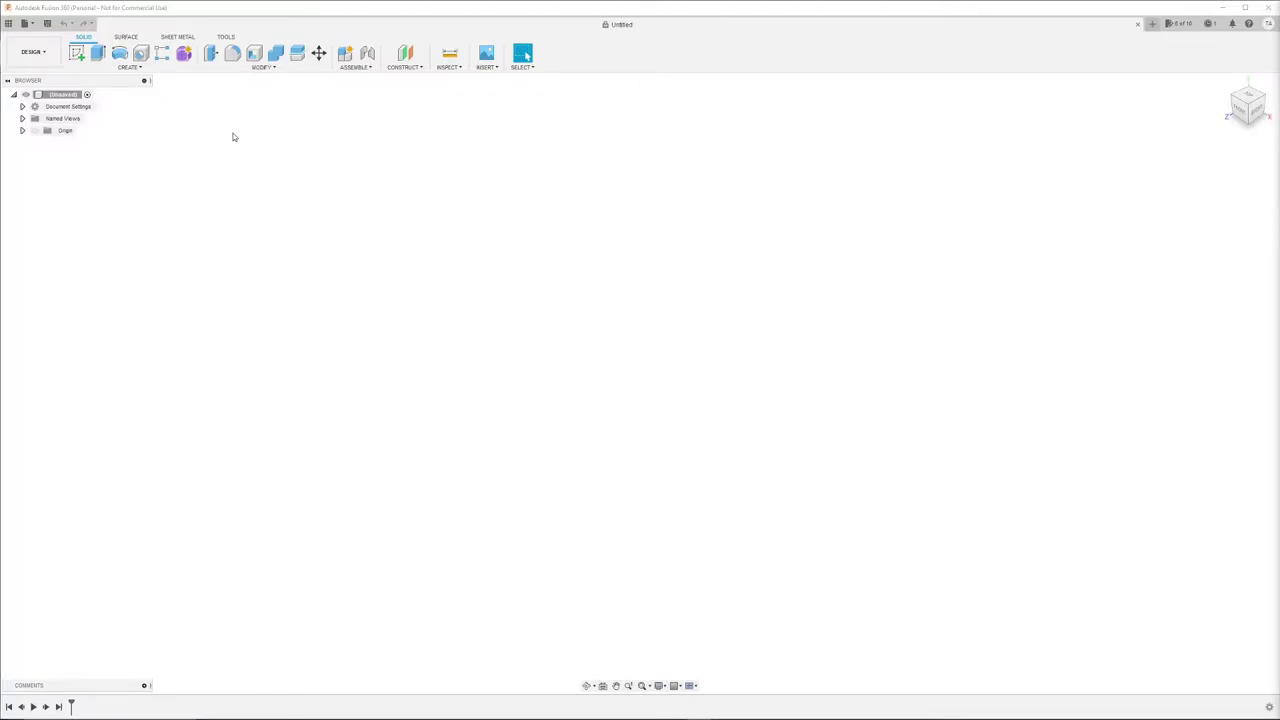
- Start a new sketch on the front plane and recentre the view on the origin
click(76, 52)
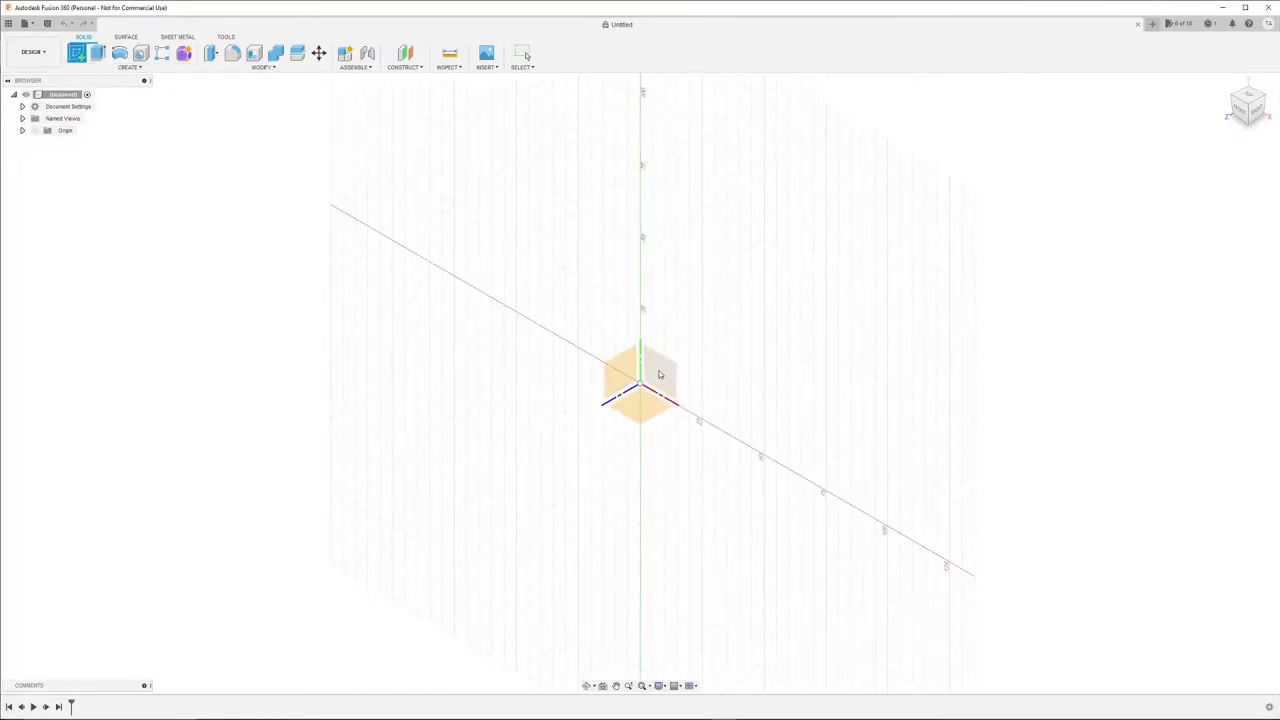
click(658, 373)
scroll(645, 397, up, 2)
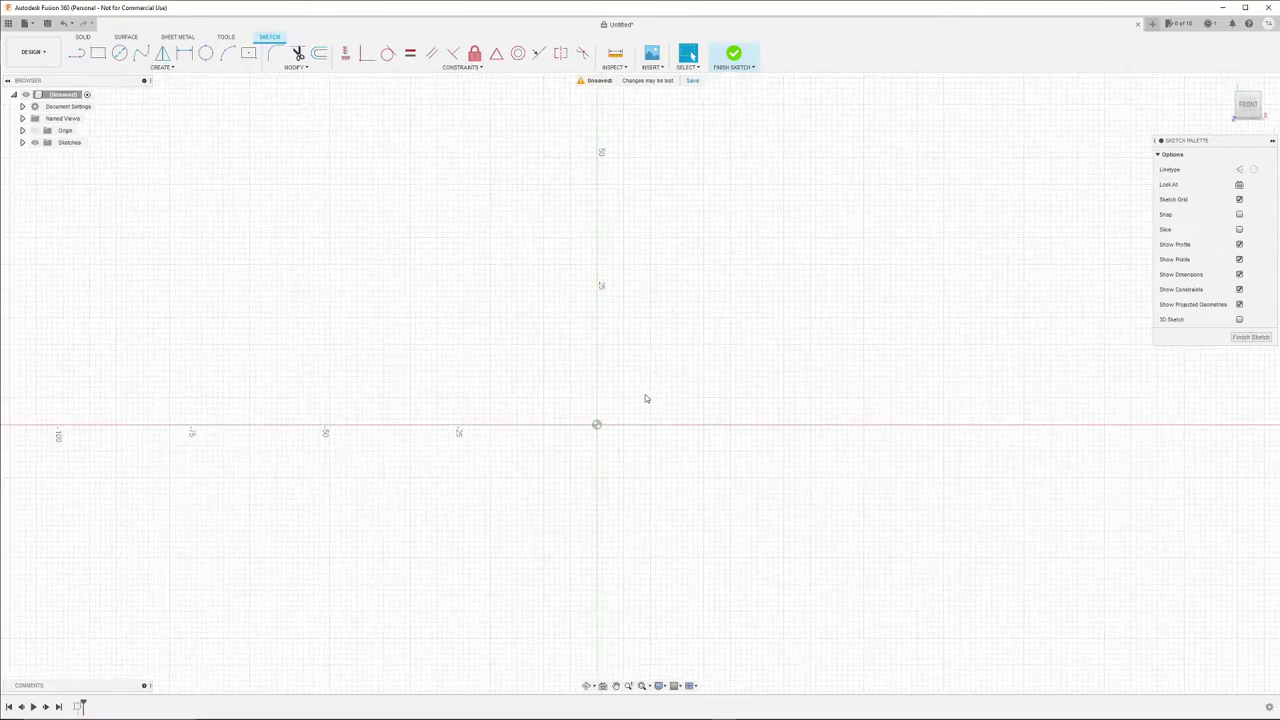
middle_drag(620, 408, 653, 361)
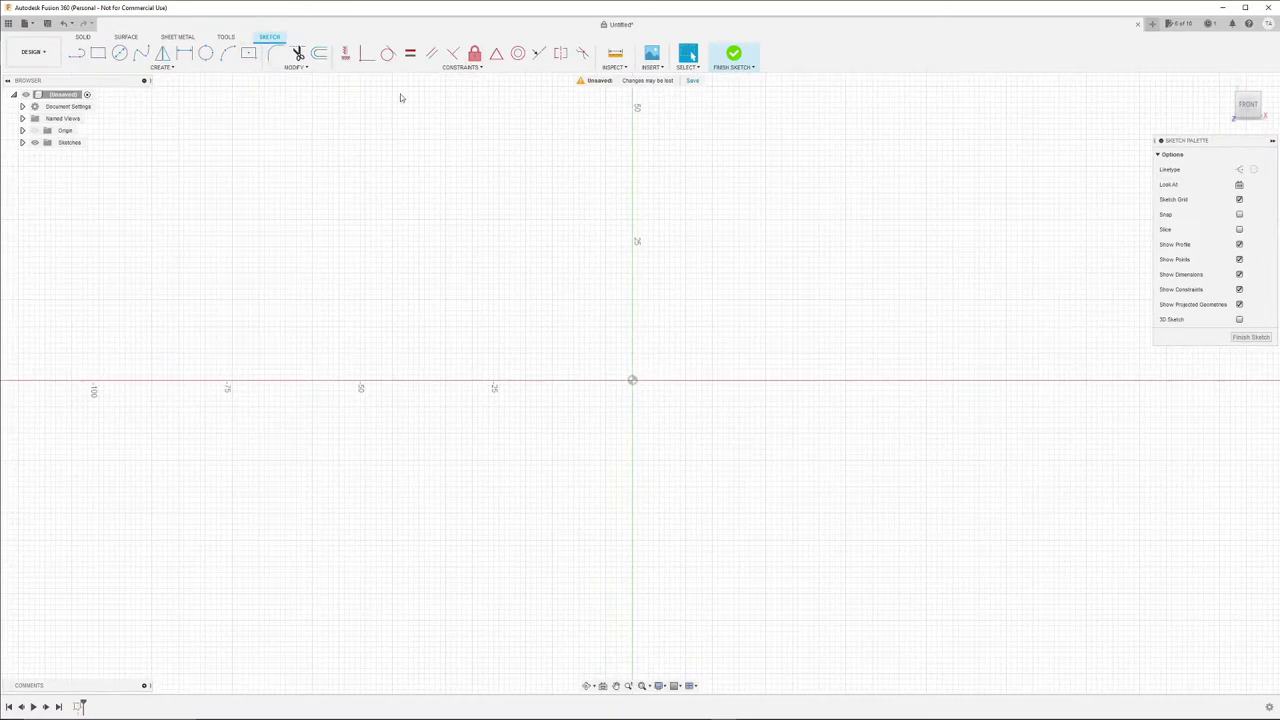
- Draw a Ø42 mm construction circle centred on the origin
click(1239, 169)
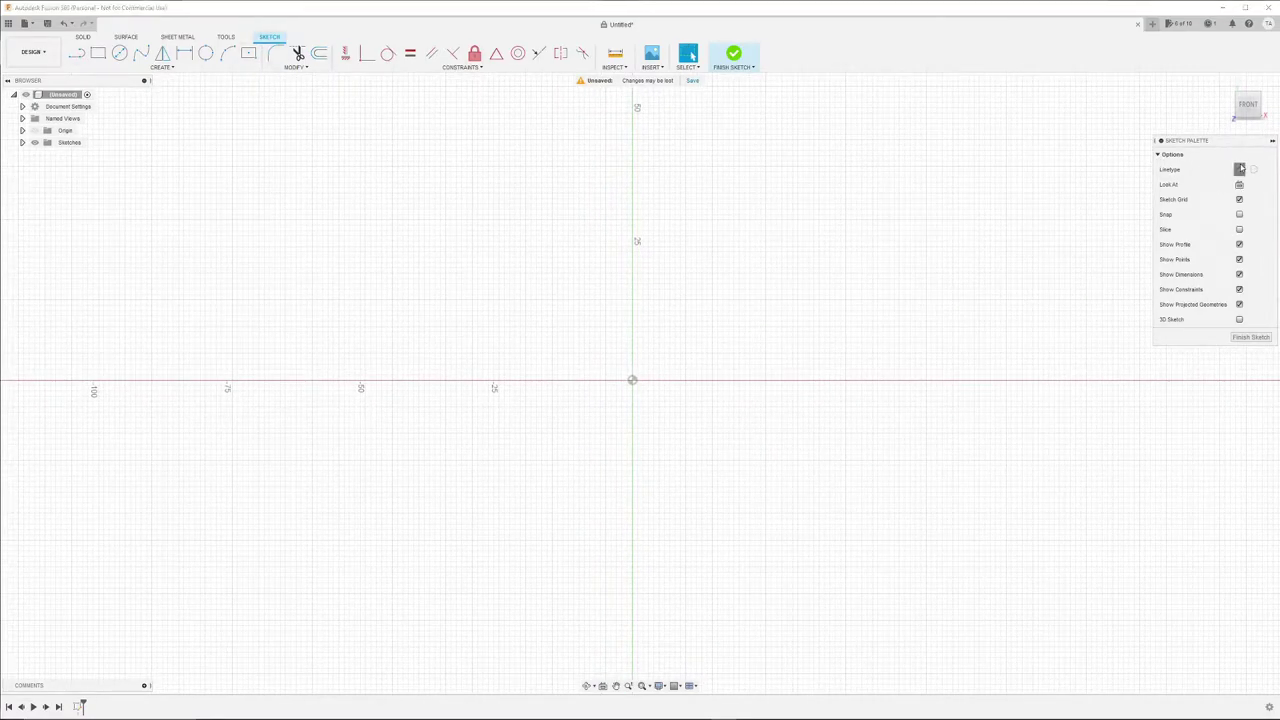
click(205, 53)
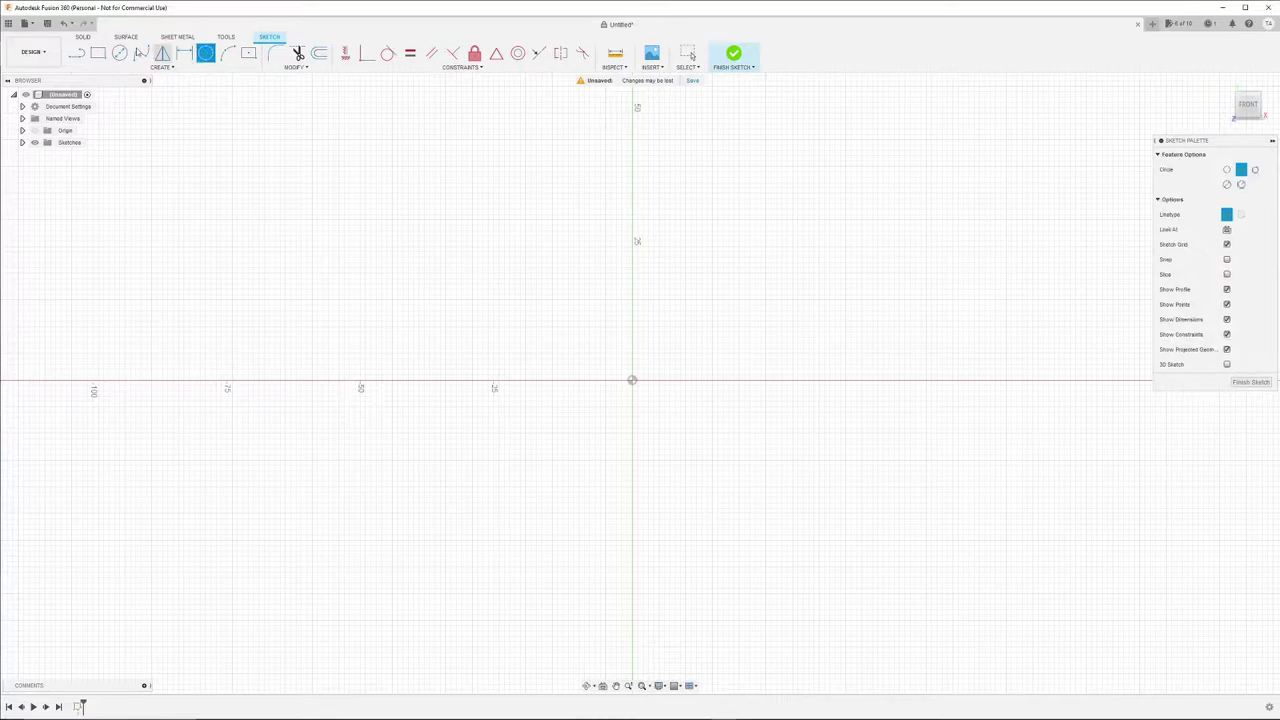
click(120, 53)
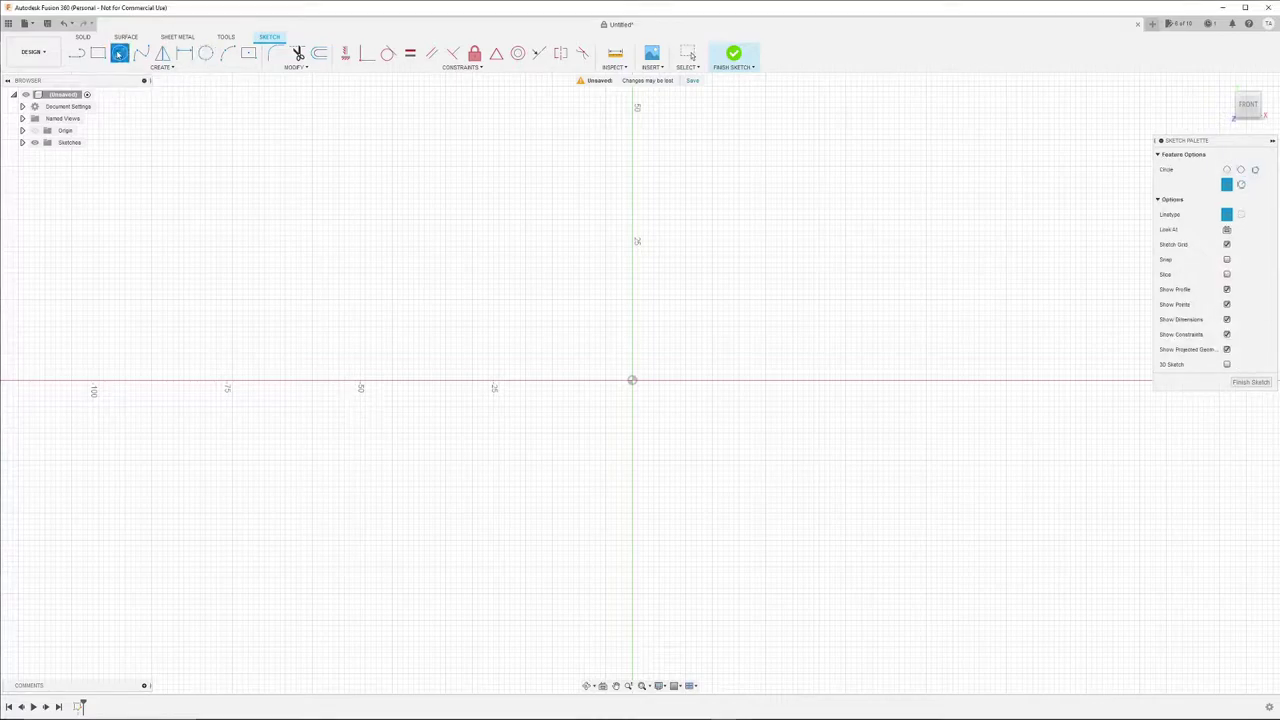
click(632, 382)
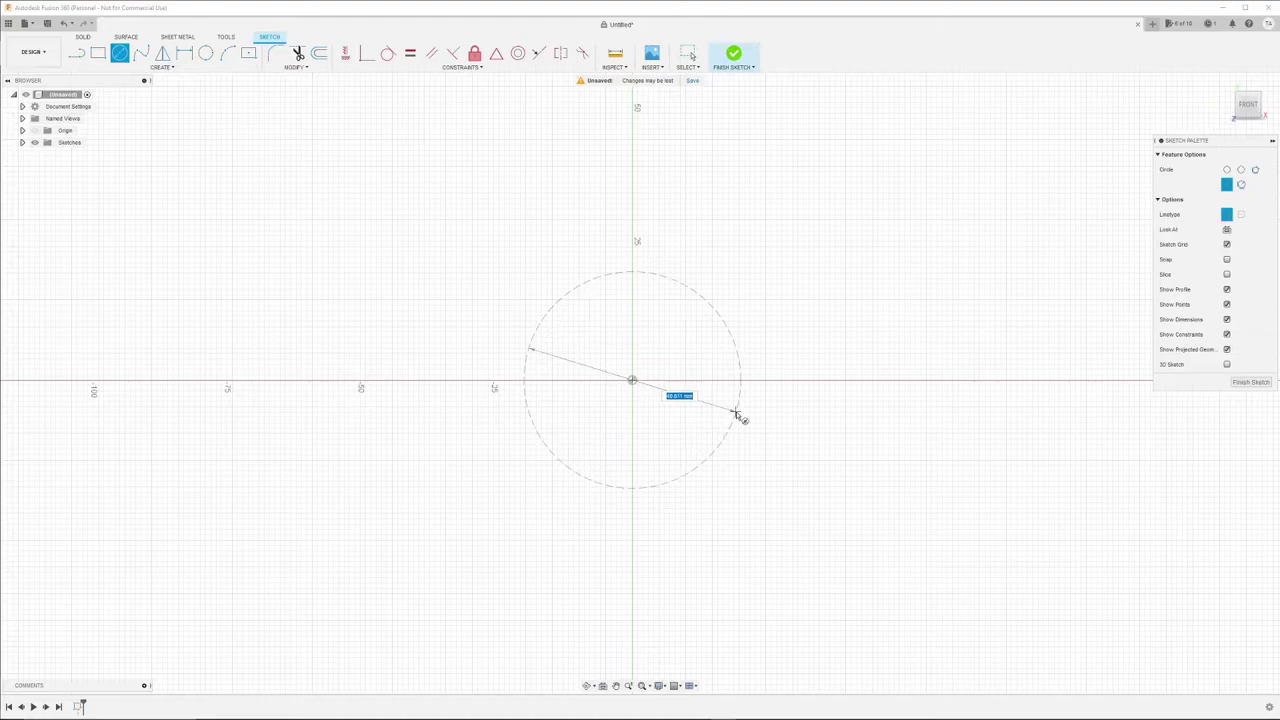
text(40)
key(Tab)
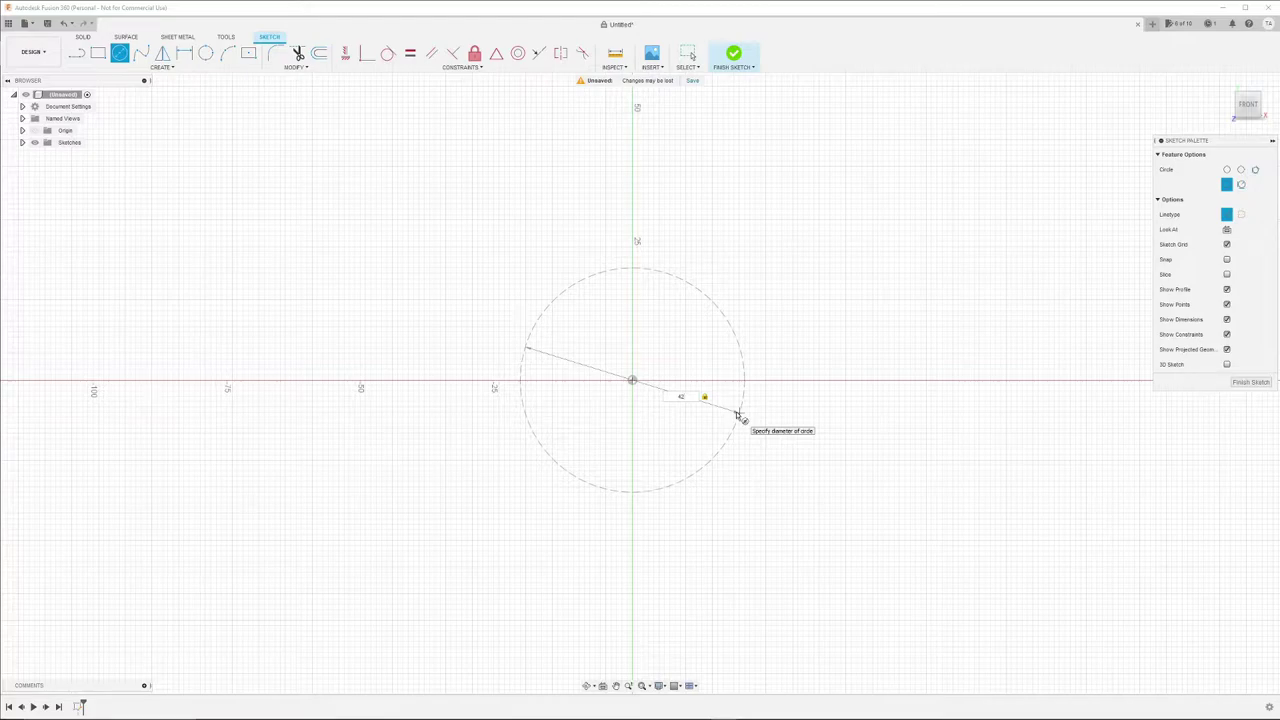
key(Return)
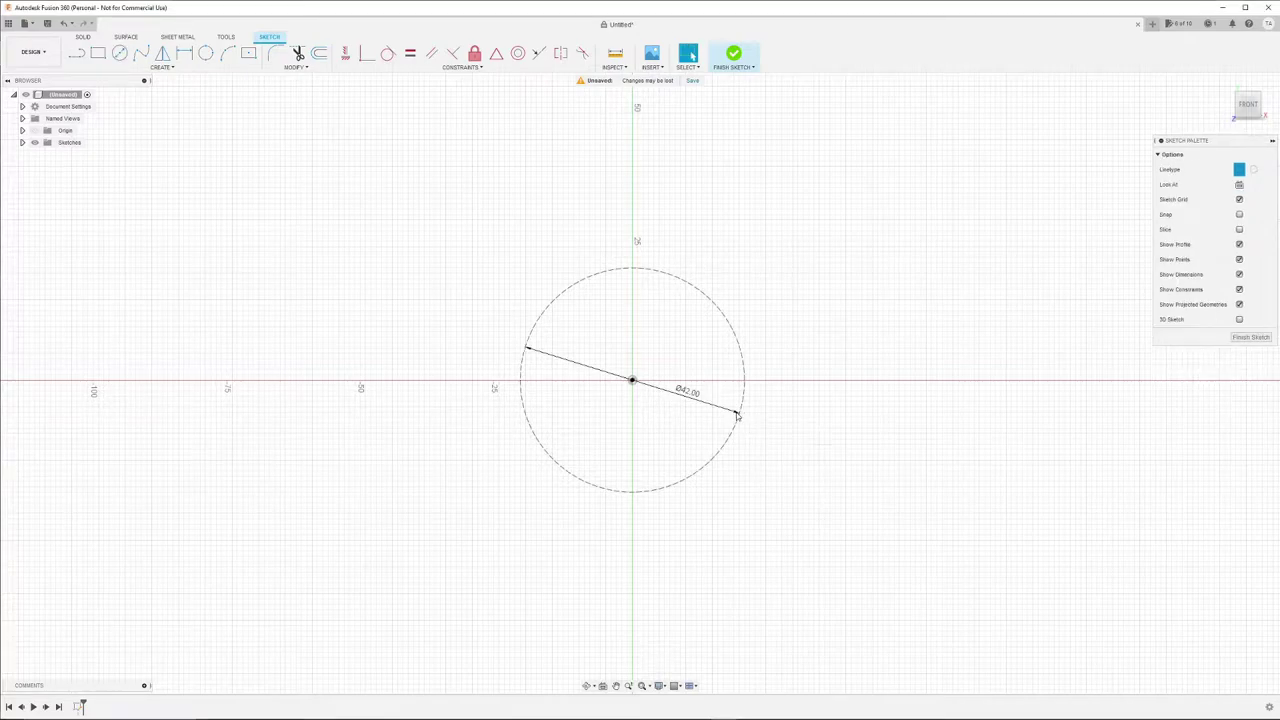
- With construction mode off, draw a small solid circle at the origin, then turn construction back on
click(737, 416)
click(1240, 169)
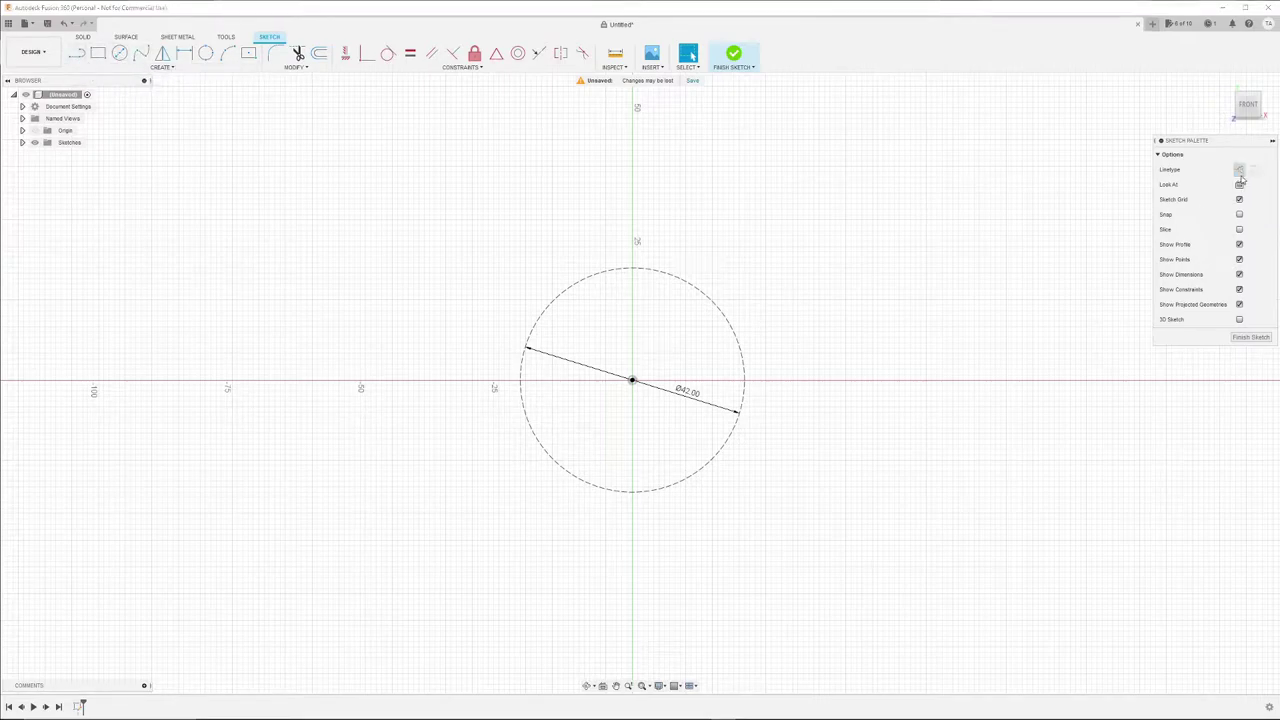
click(119, 53)
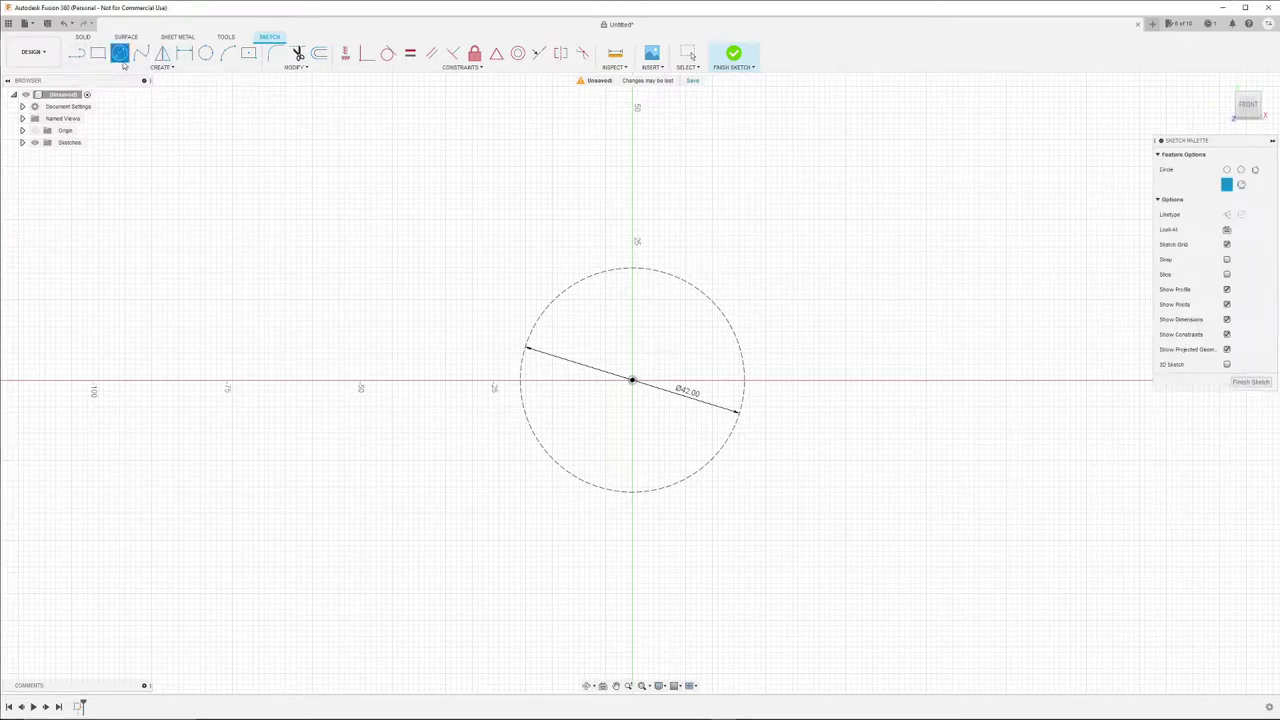
click(632, 381)
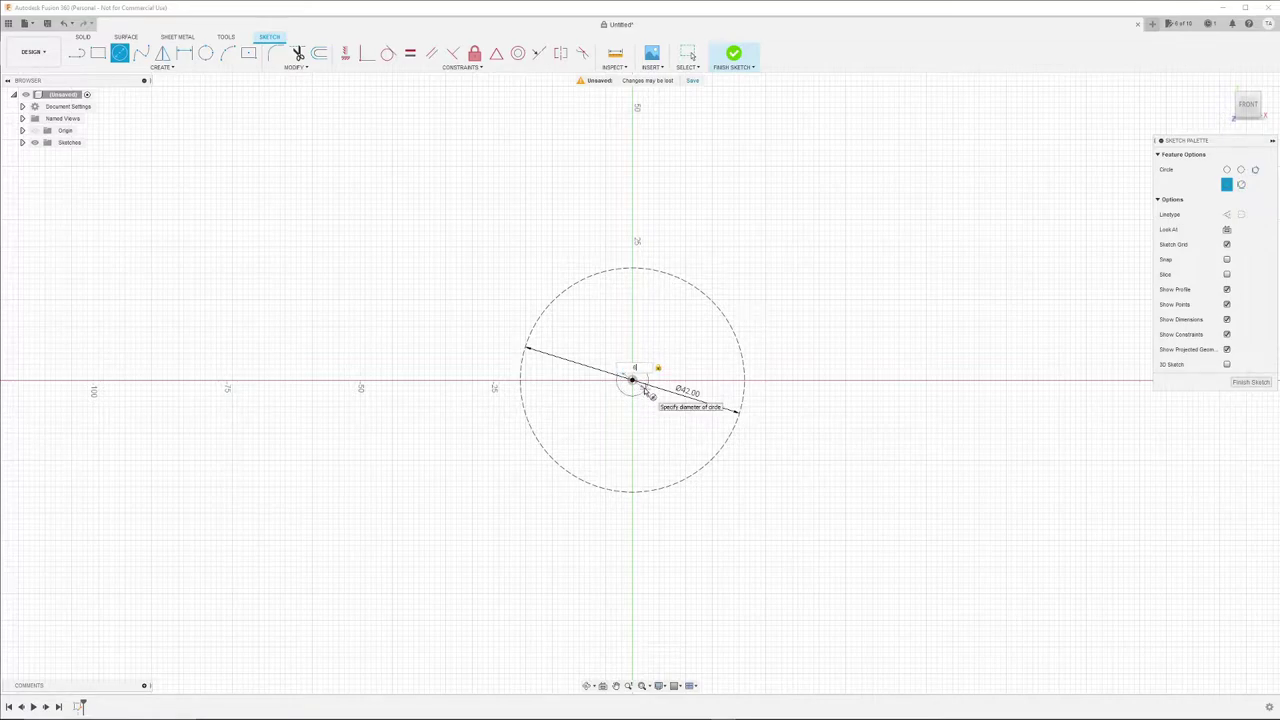
key(Return)
key(Escape)
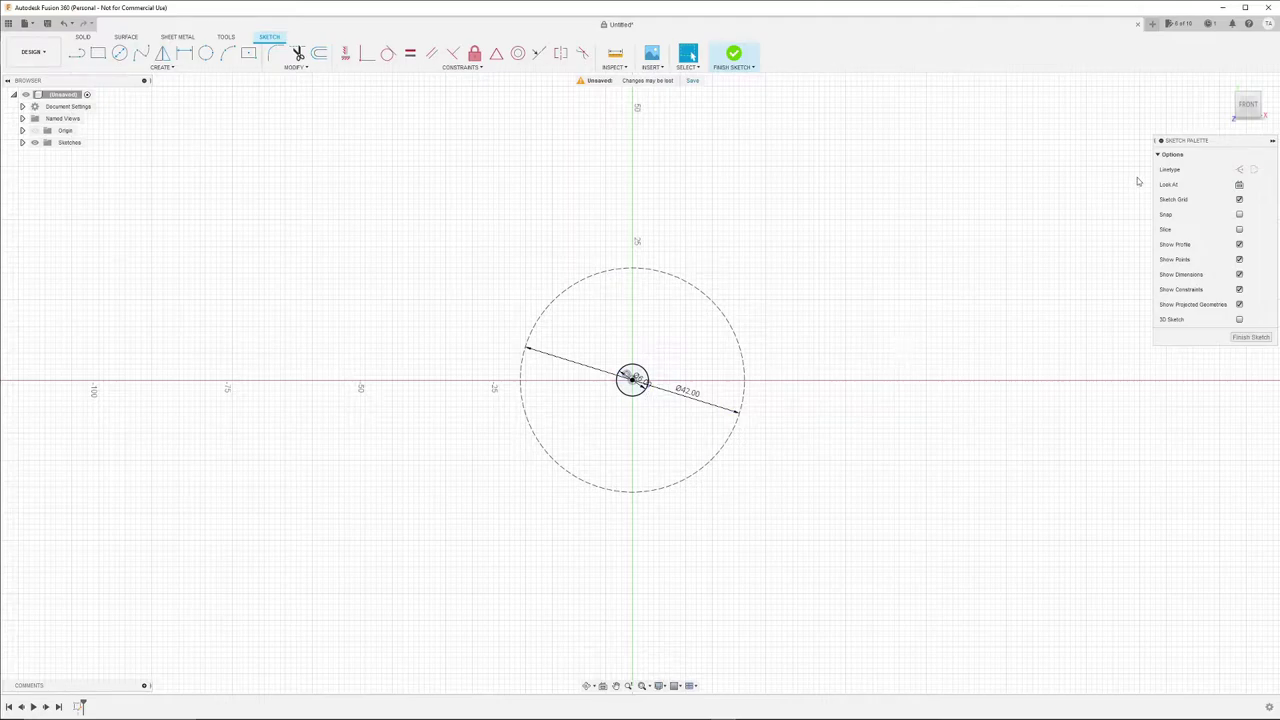
click(1244, 170)
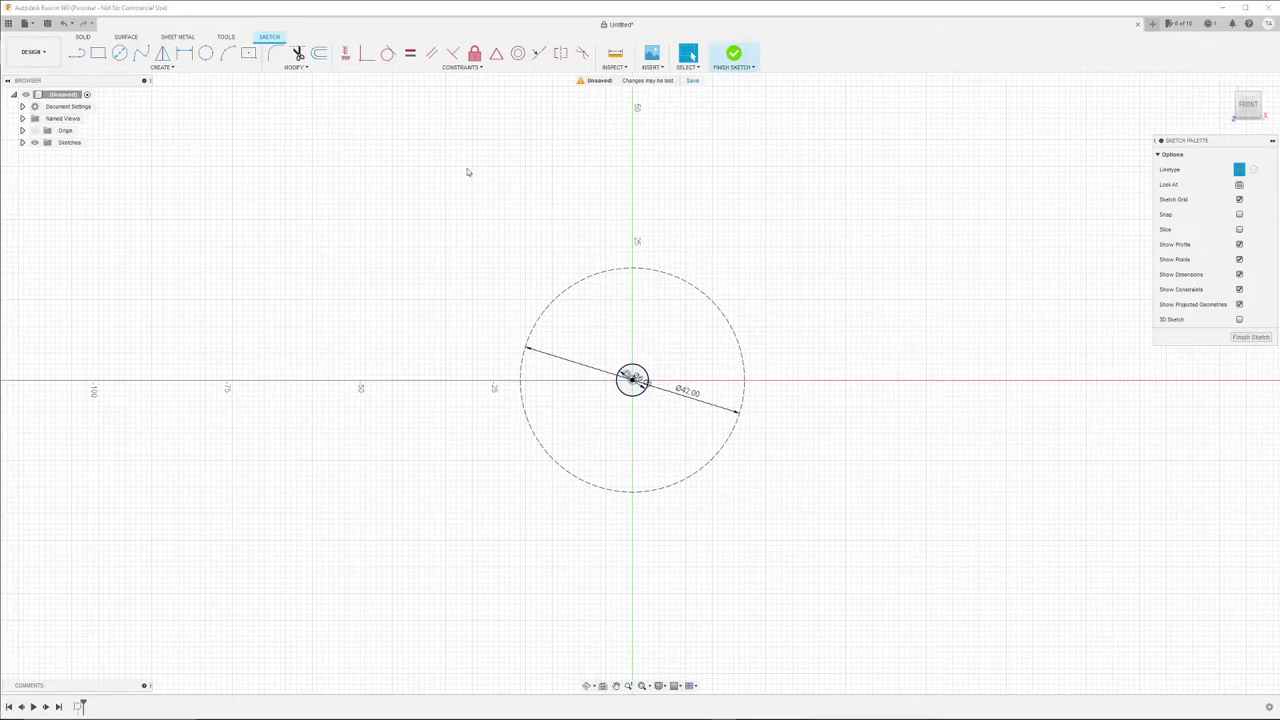
- Draw two construction lines from the origin, one at 95° and one at about 85°
click(76, 55)
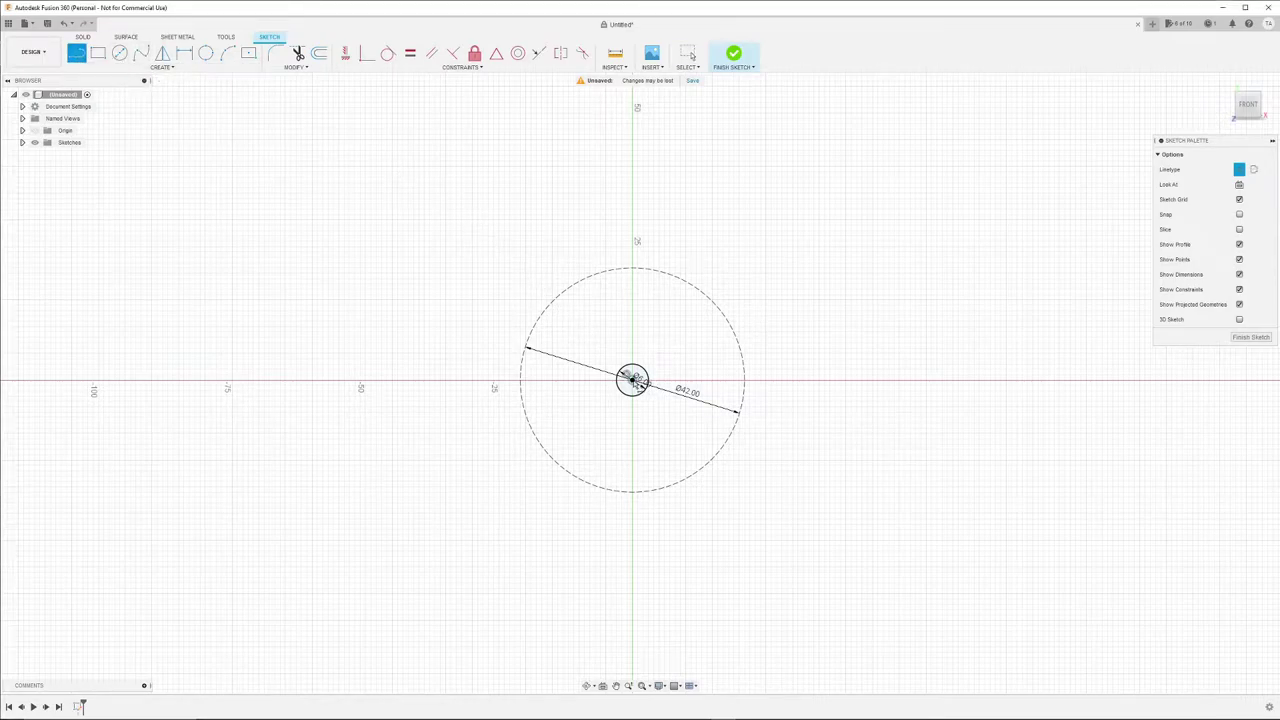
scroll(632, 380, up, 3)
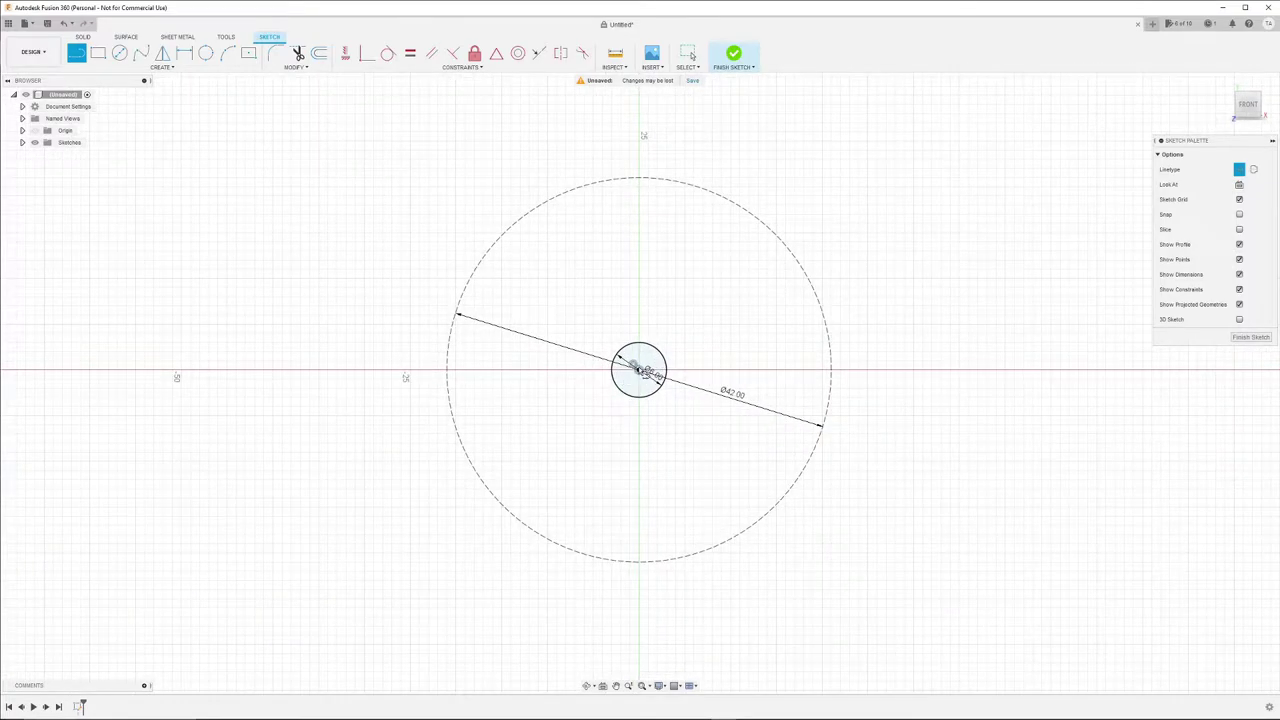
click(638, 369)
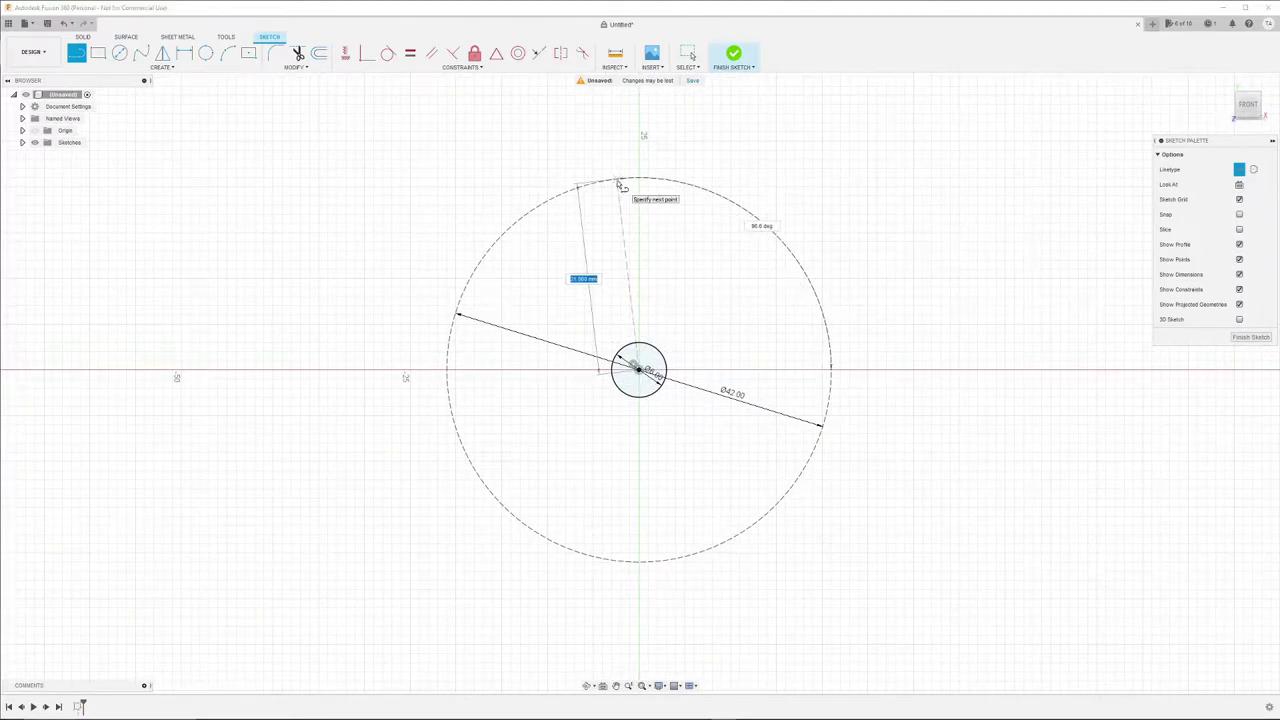
key(Tab)
text(95)
key(Return)
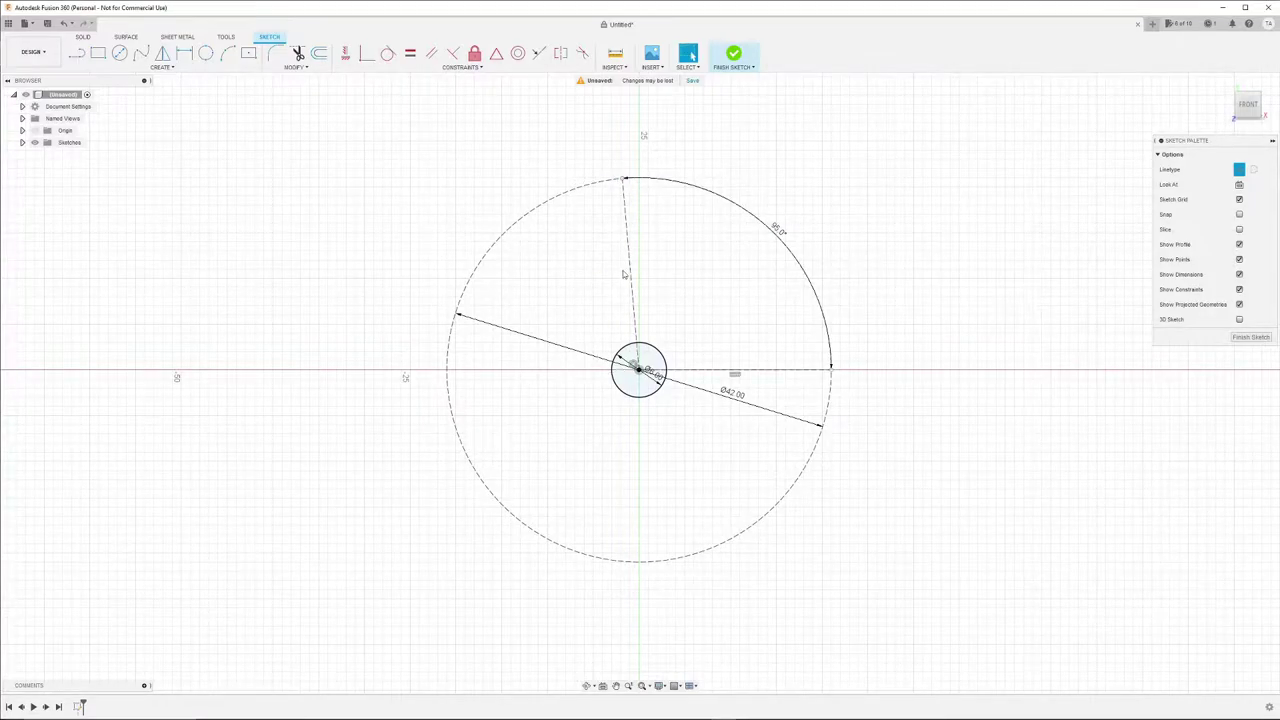
click(76, 53)
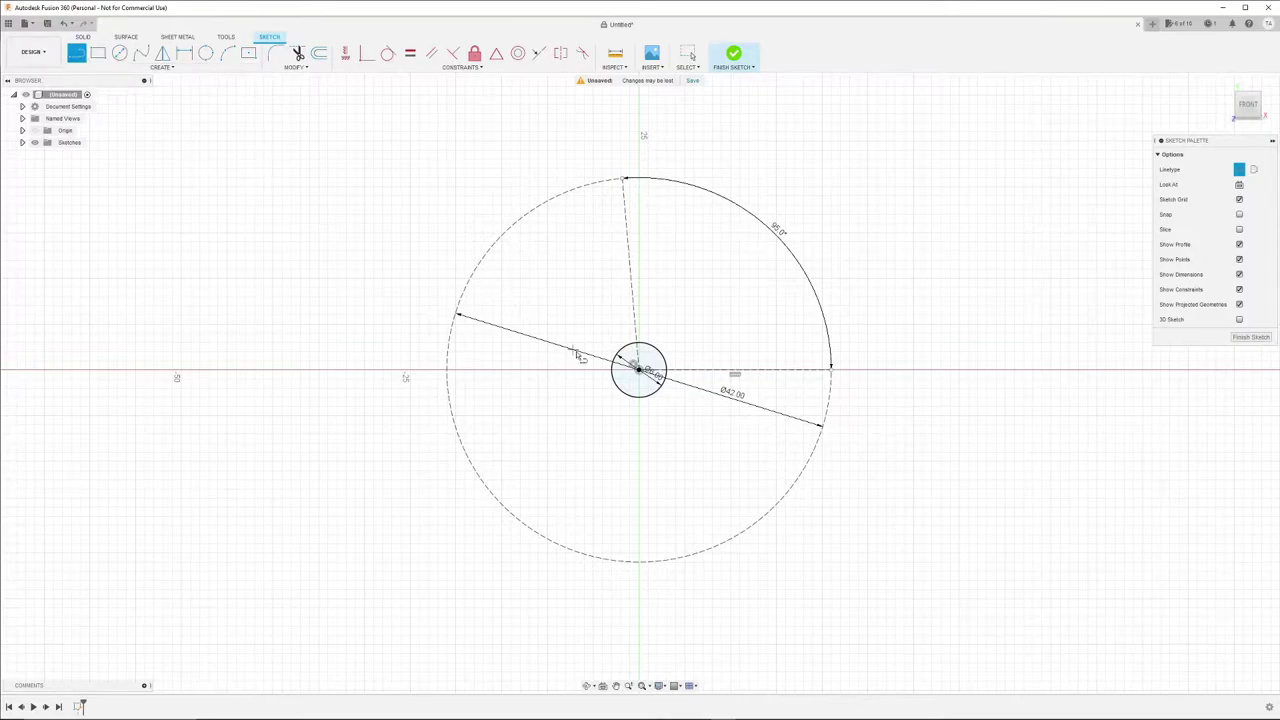
click(638, 368)
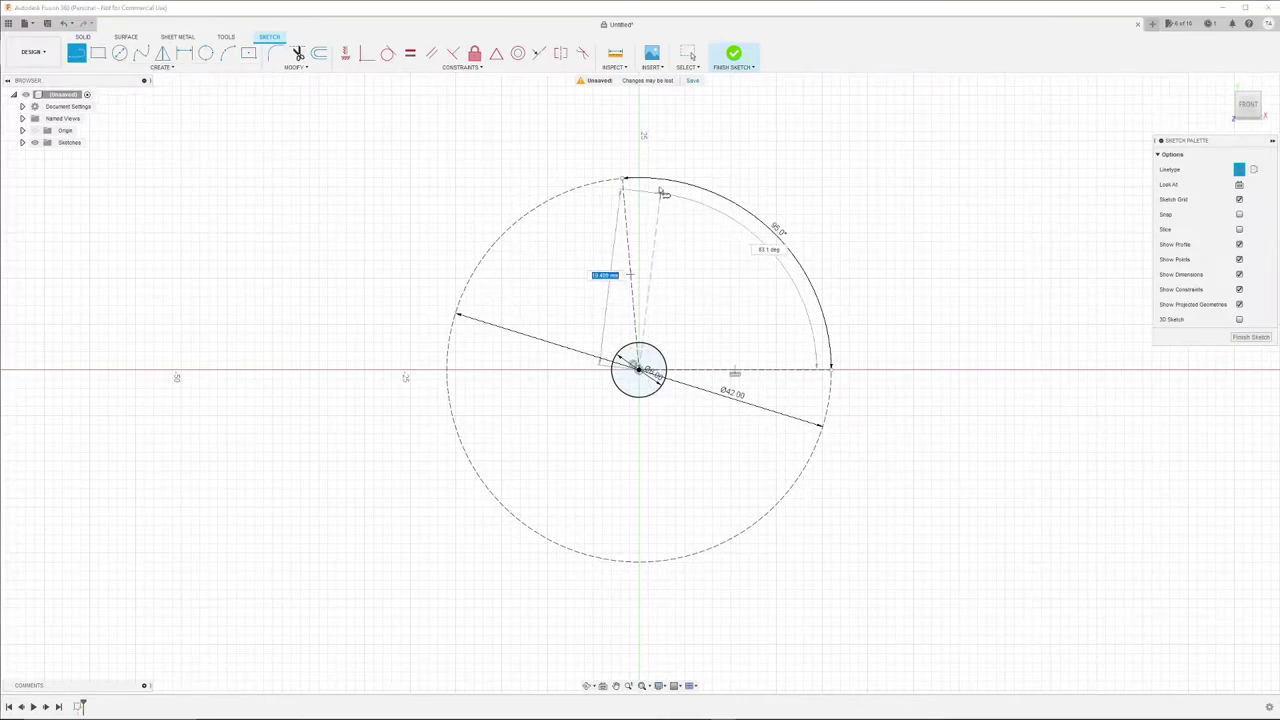
key(Tab)
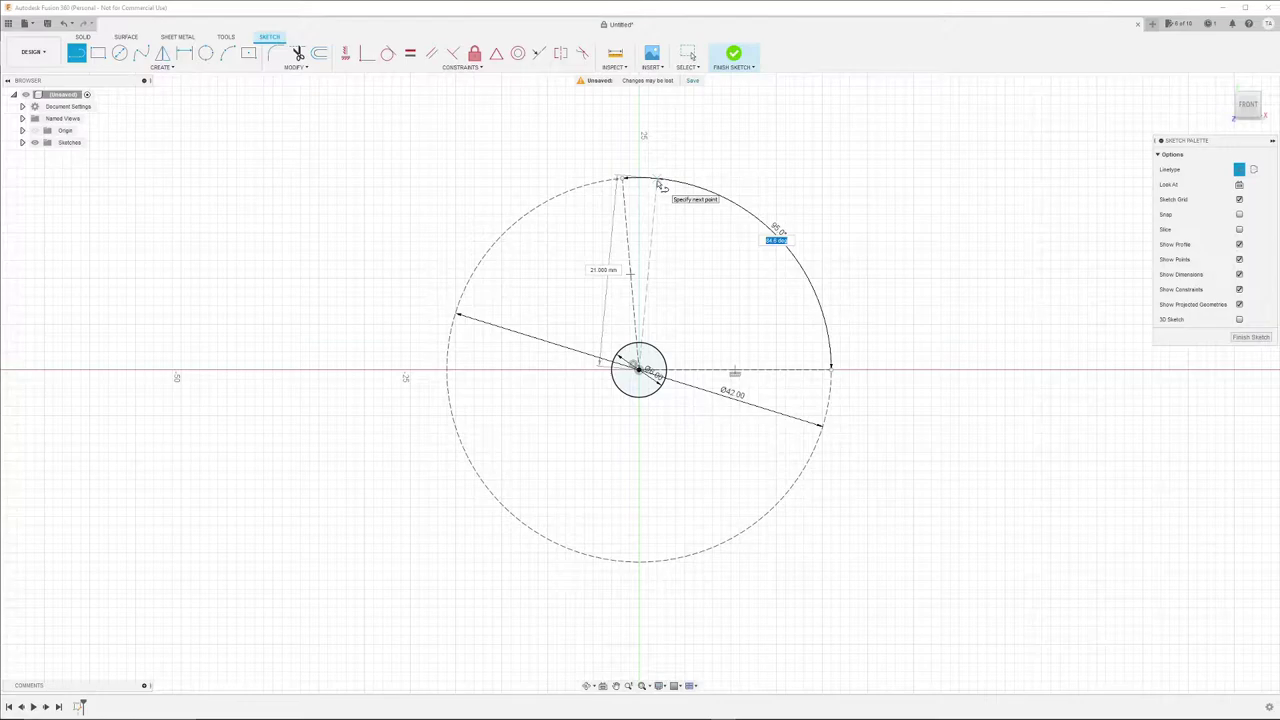
key(Escape)
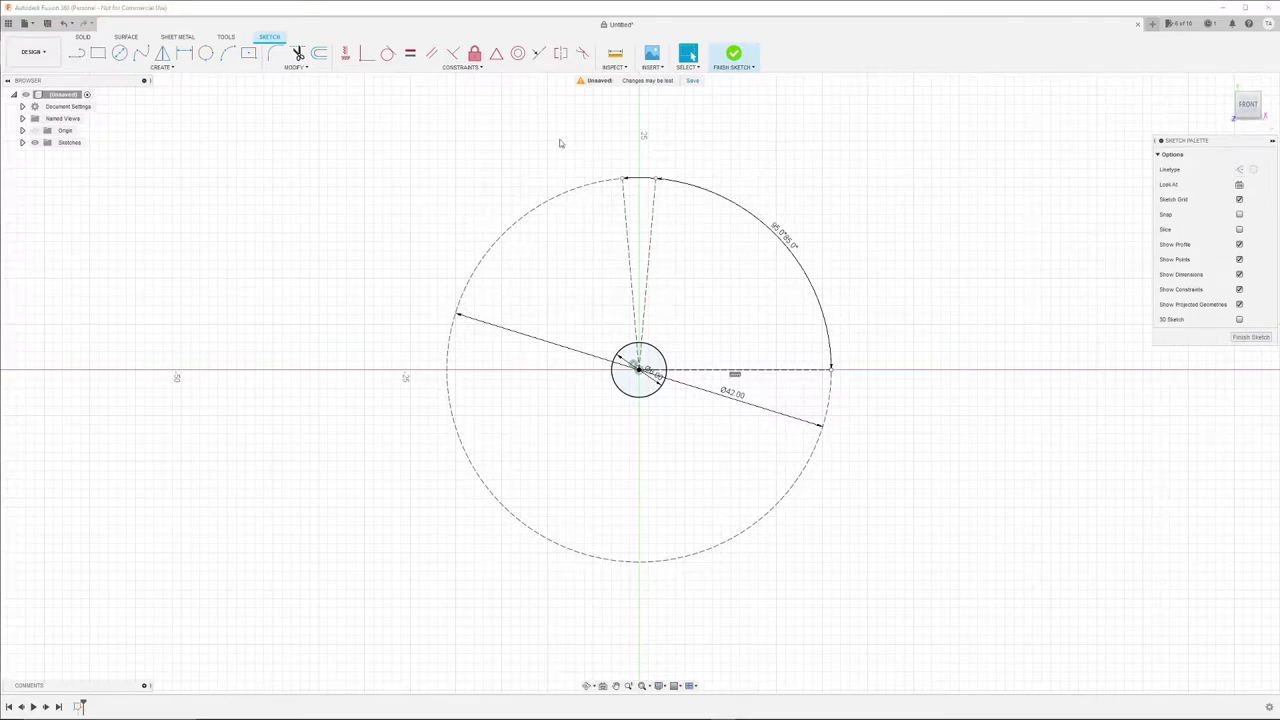
- Cap the wedge with a small upward three-point arc joining the line tips, then select the left line
click(227, 53)
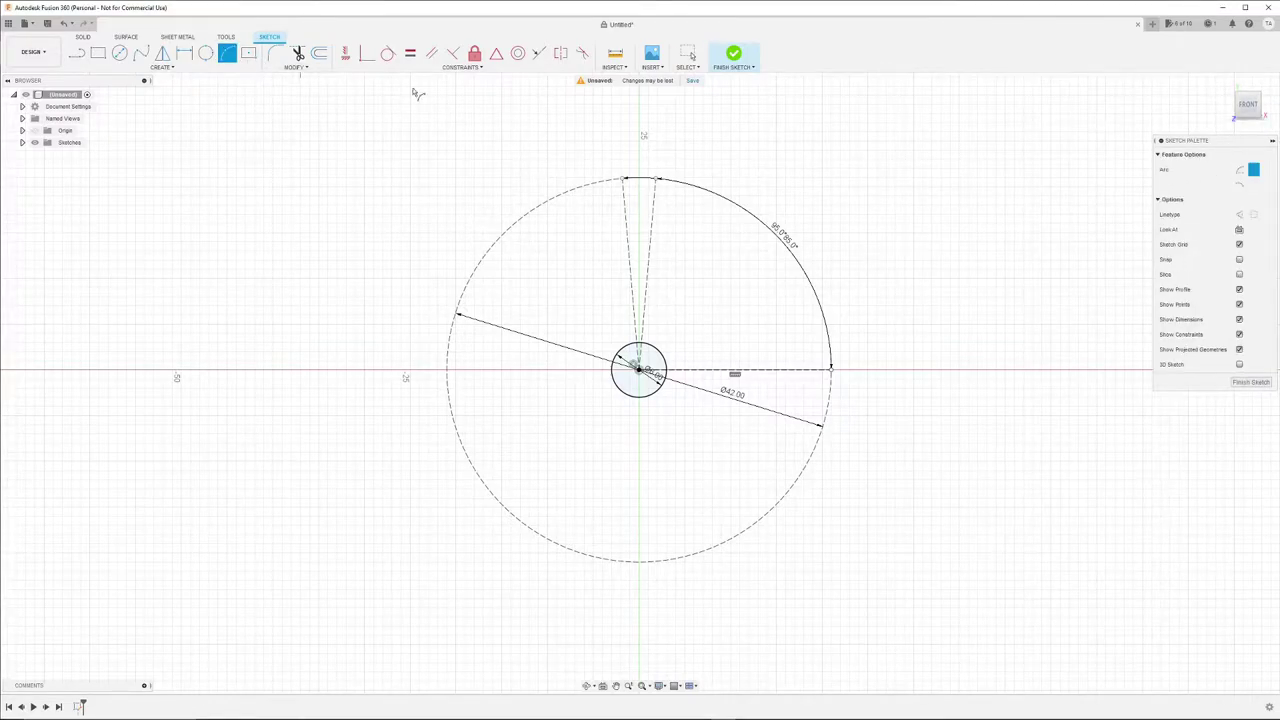
click(623, 178)
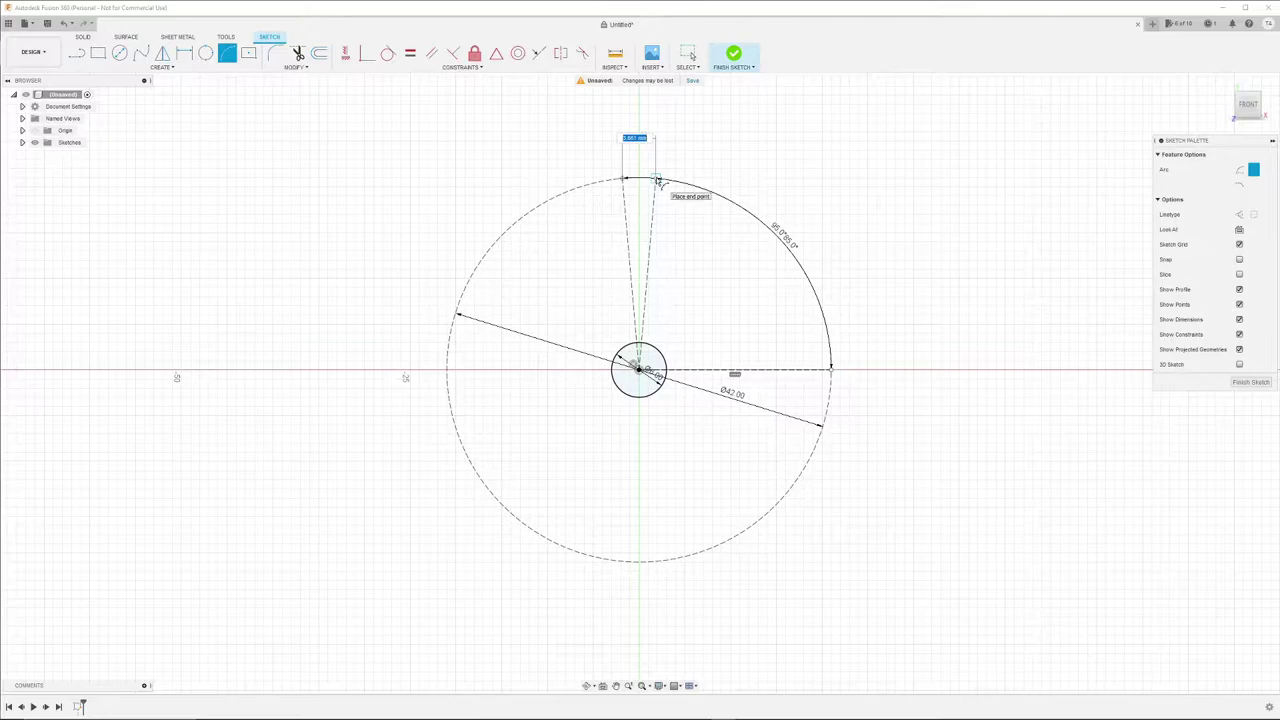
click(654, 179)
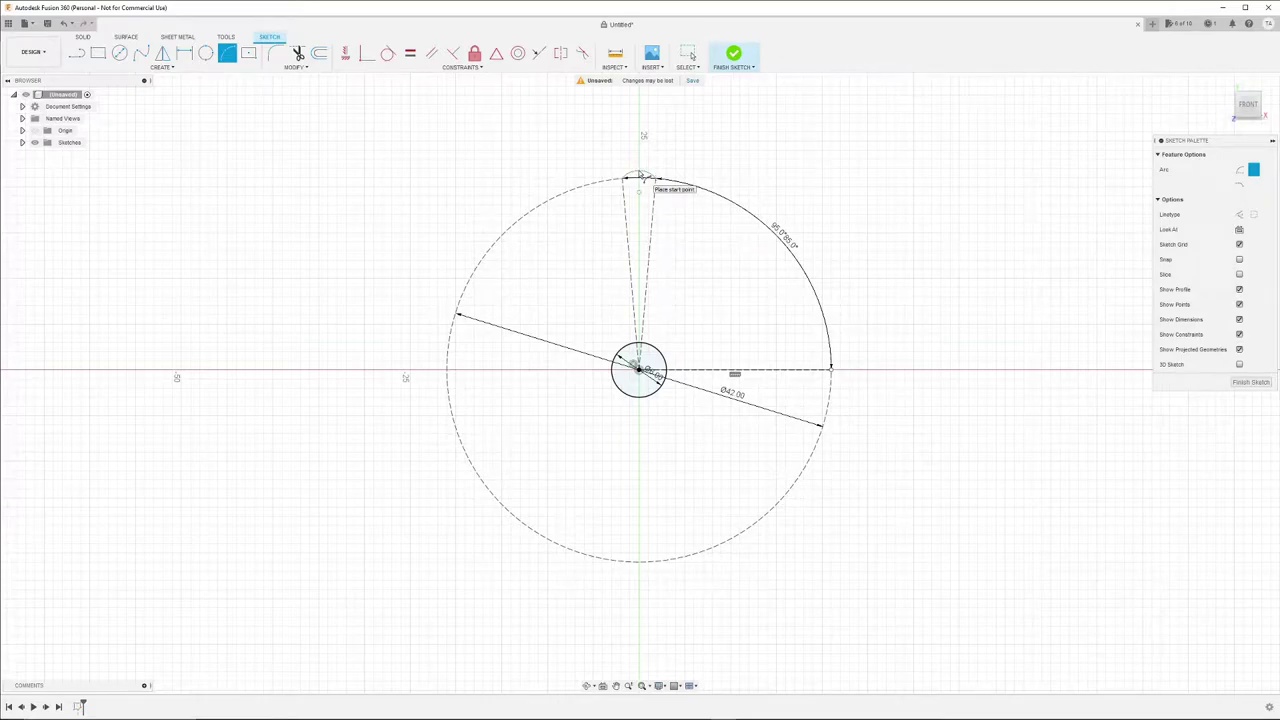
click(640, 174)
click(1239, 216)
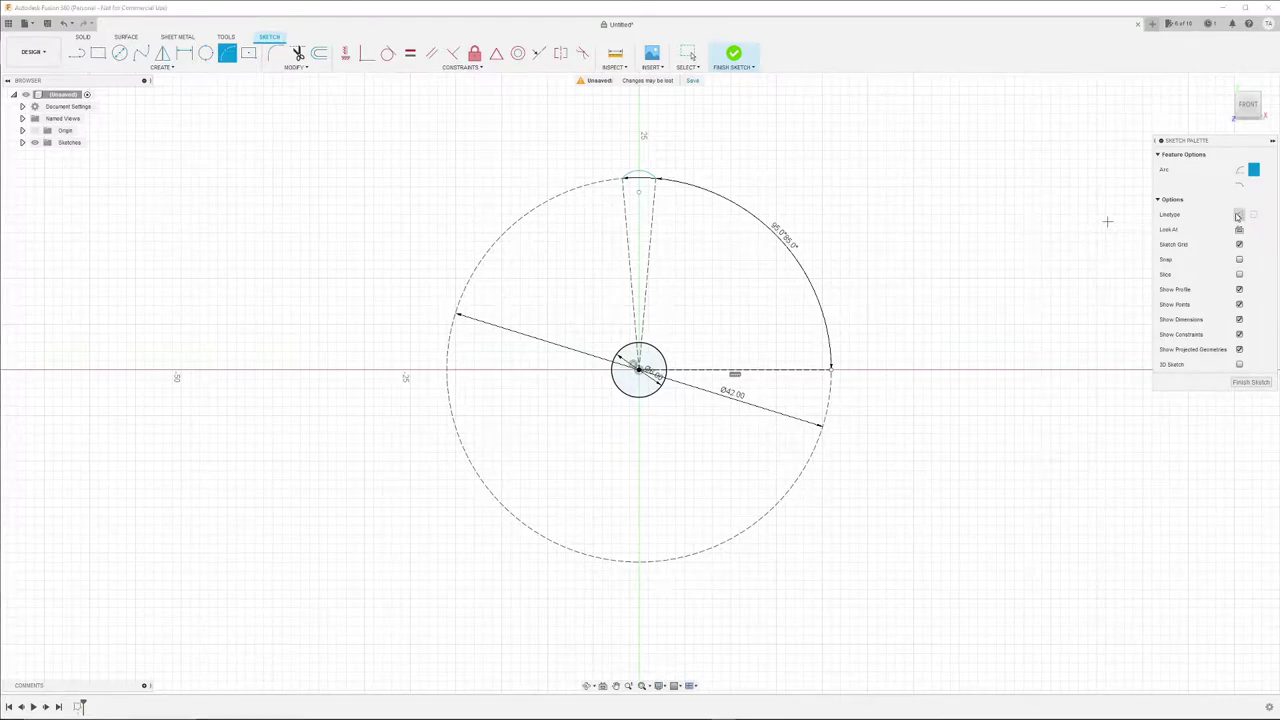
right_click(1043, 229)
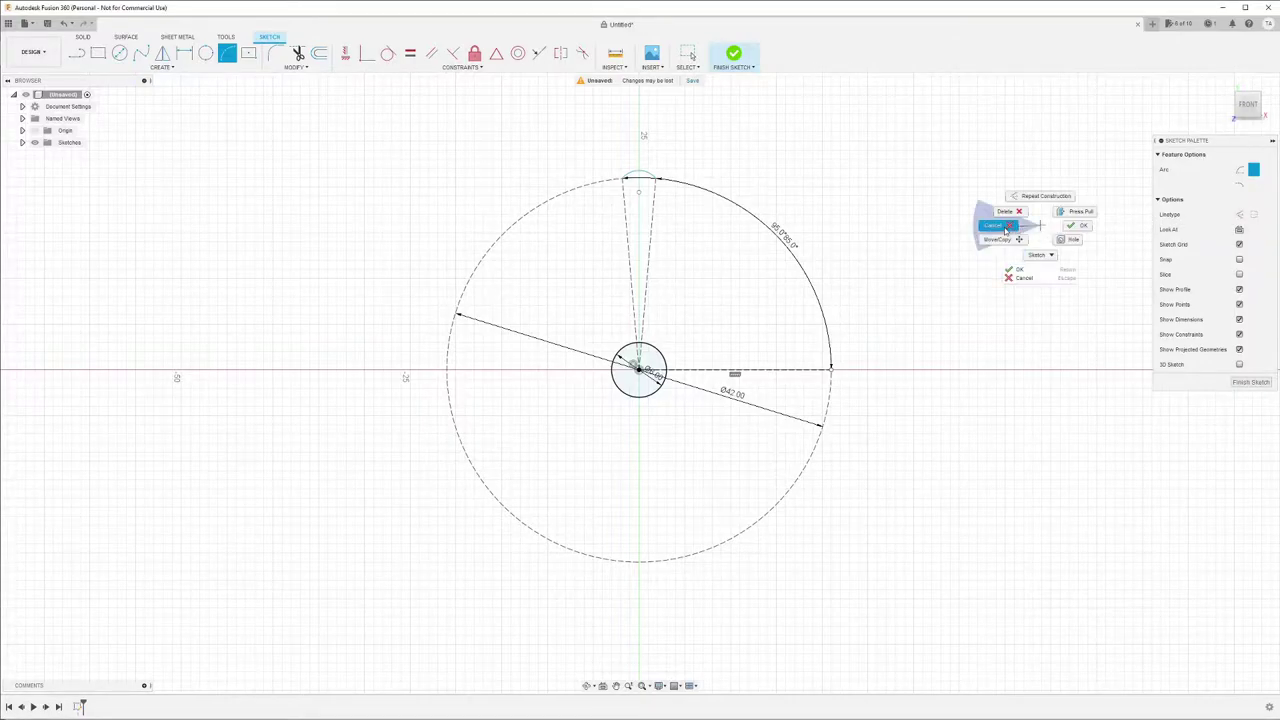
click(990, 228)
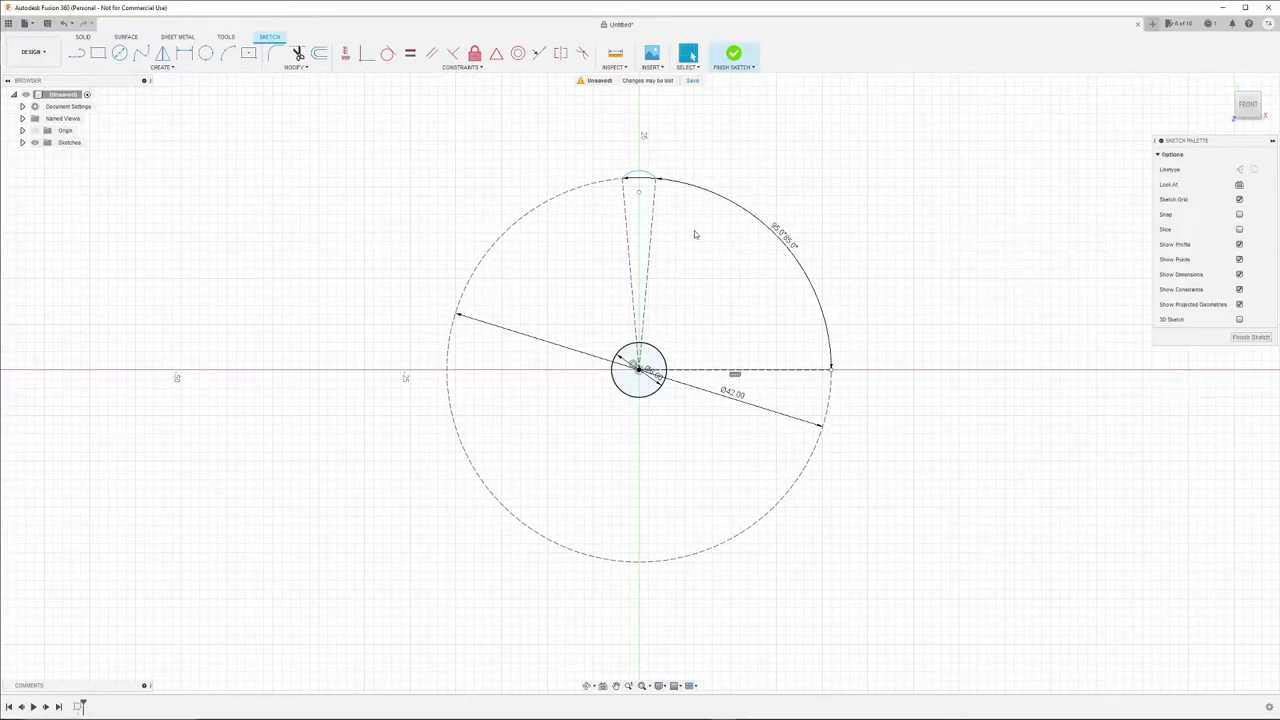
click(625, 206)
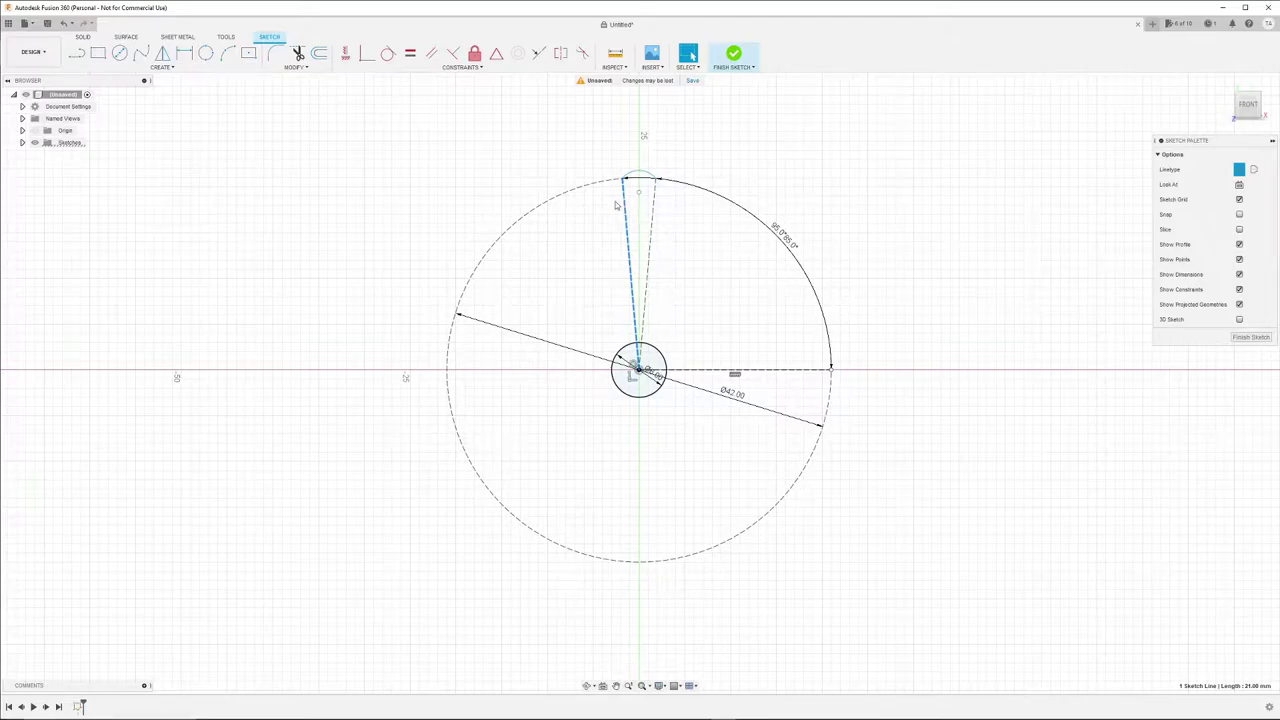
- Circular-pattern the left construction line about the origin over a set total angle, then select the surplus copy
click(156, 70)
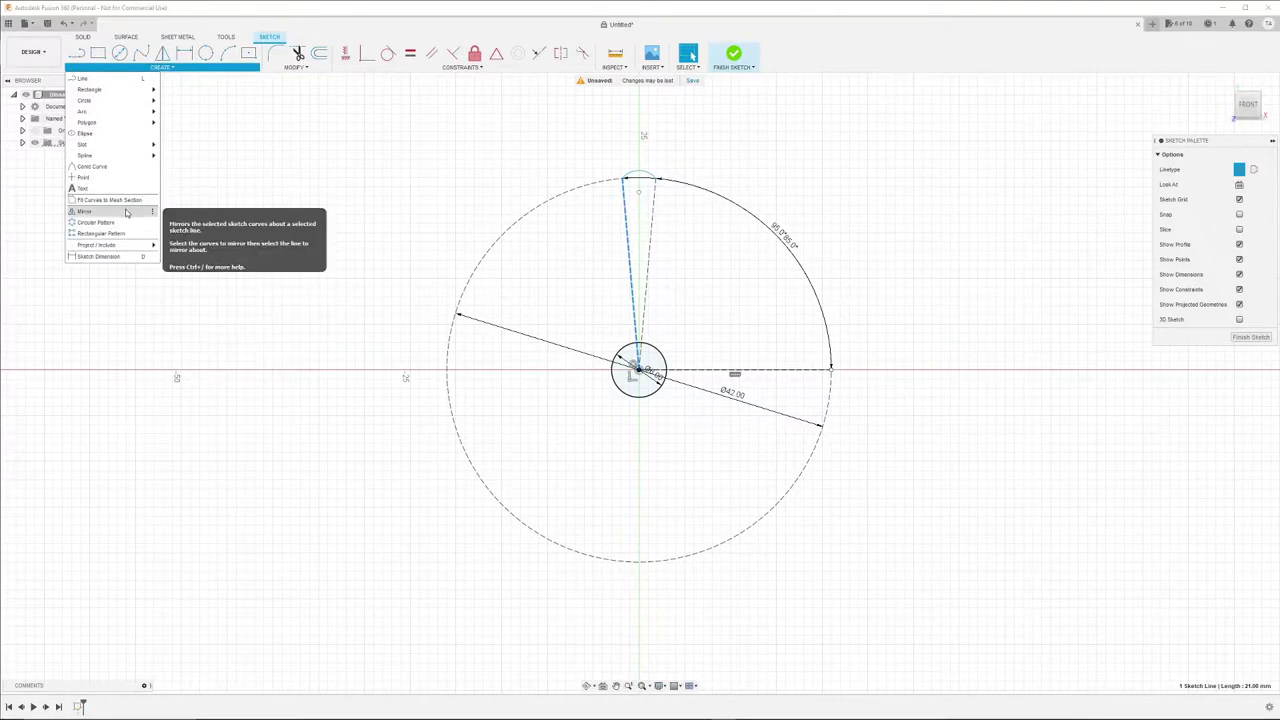
click(131, 221)
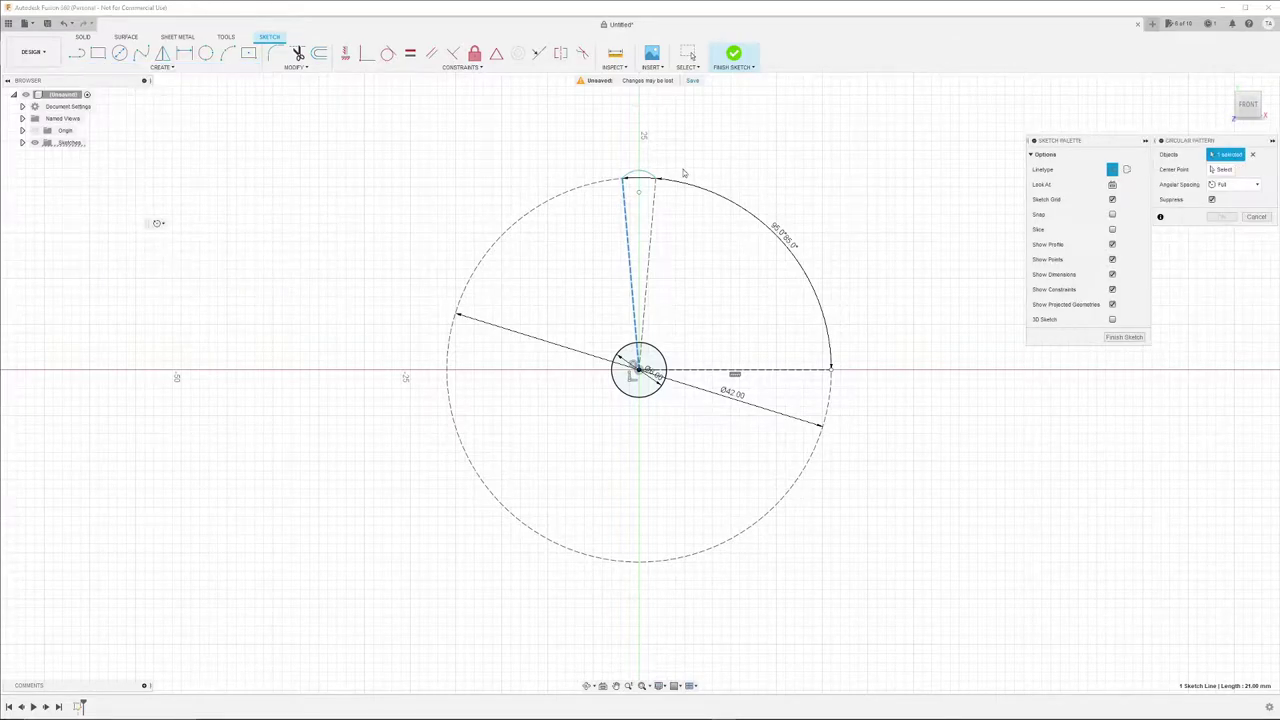
click(1215, 169)
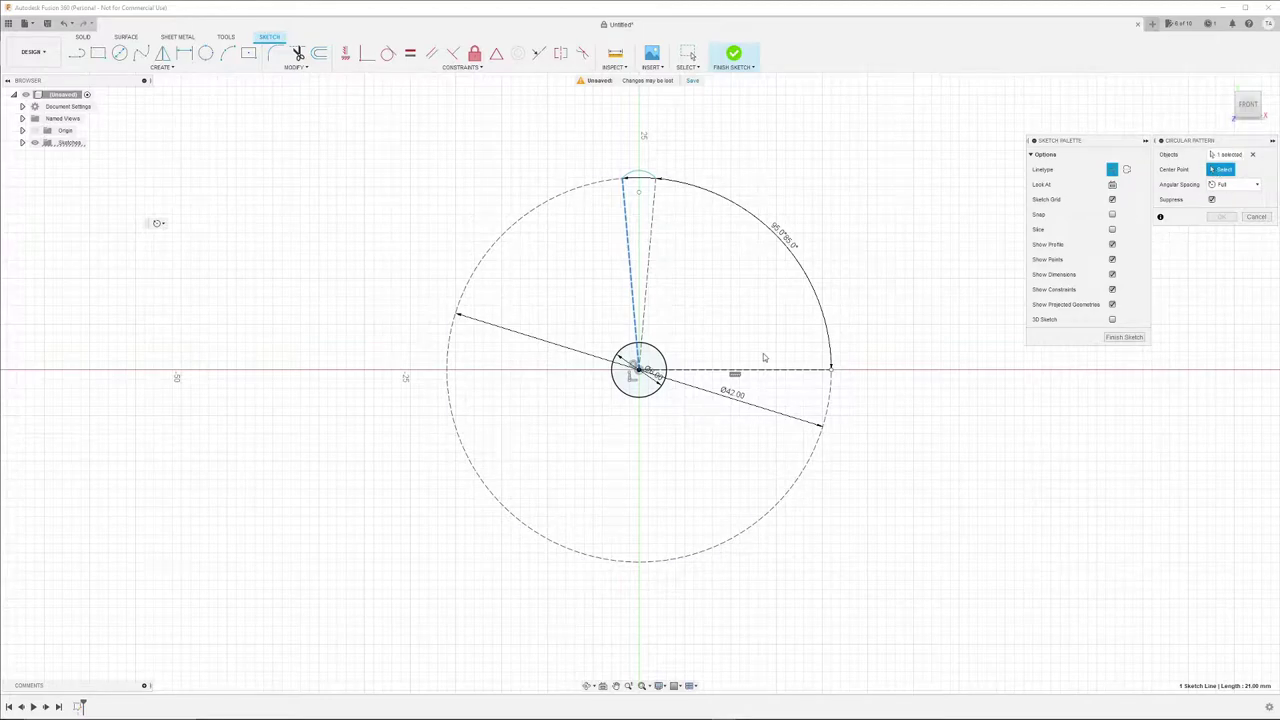
click(643, 372)
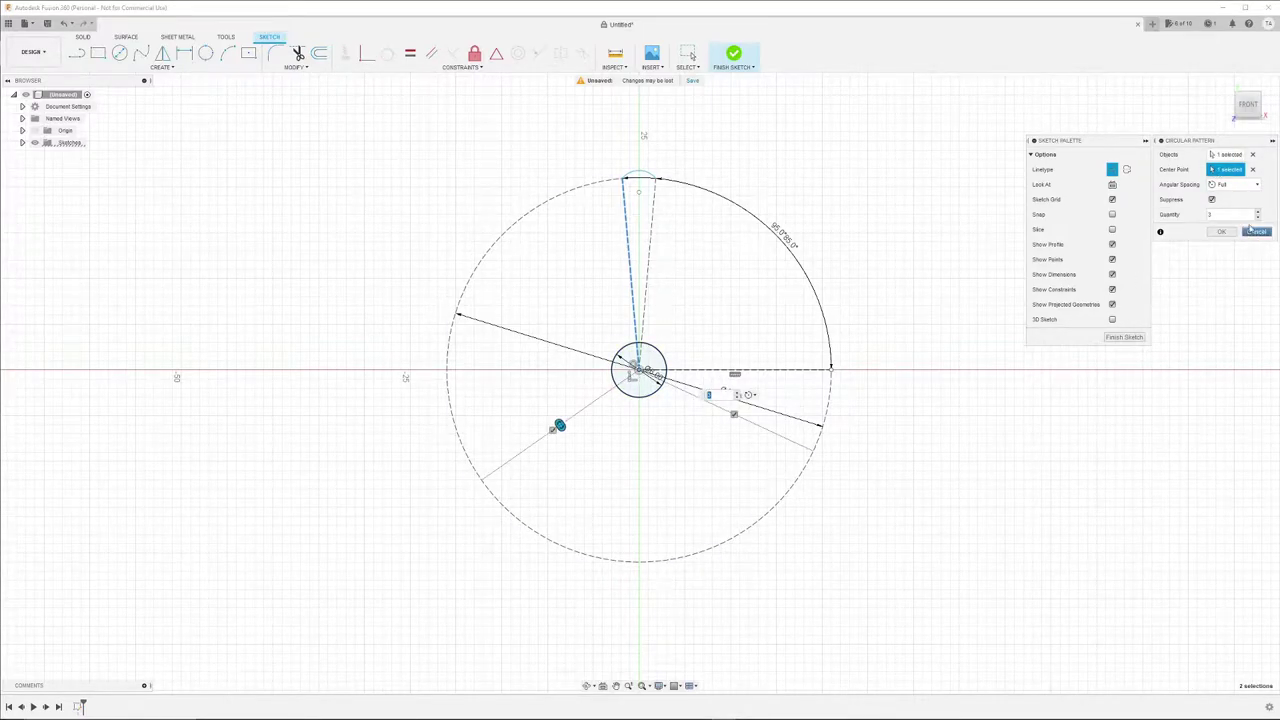
click(1230, 184)
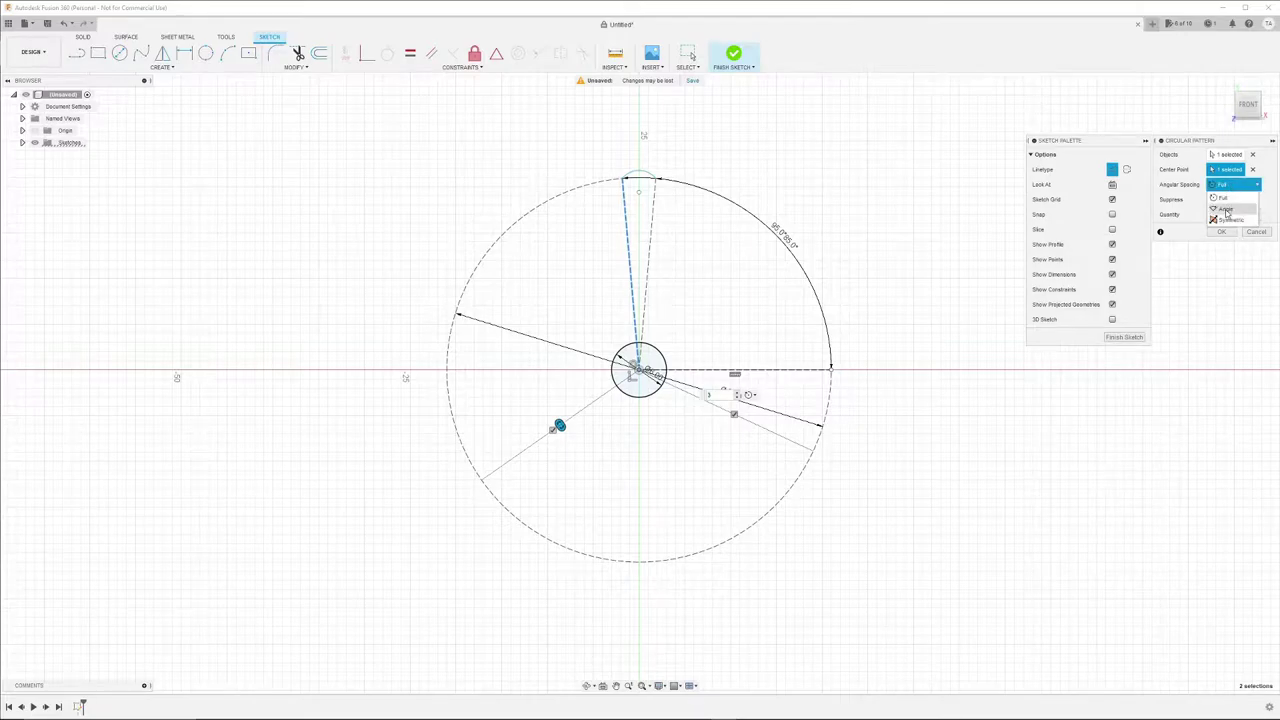
click(1226, 208)
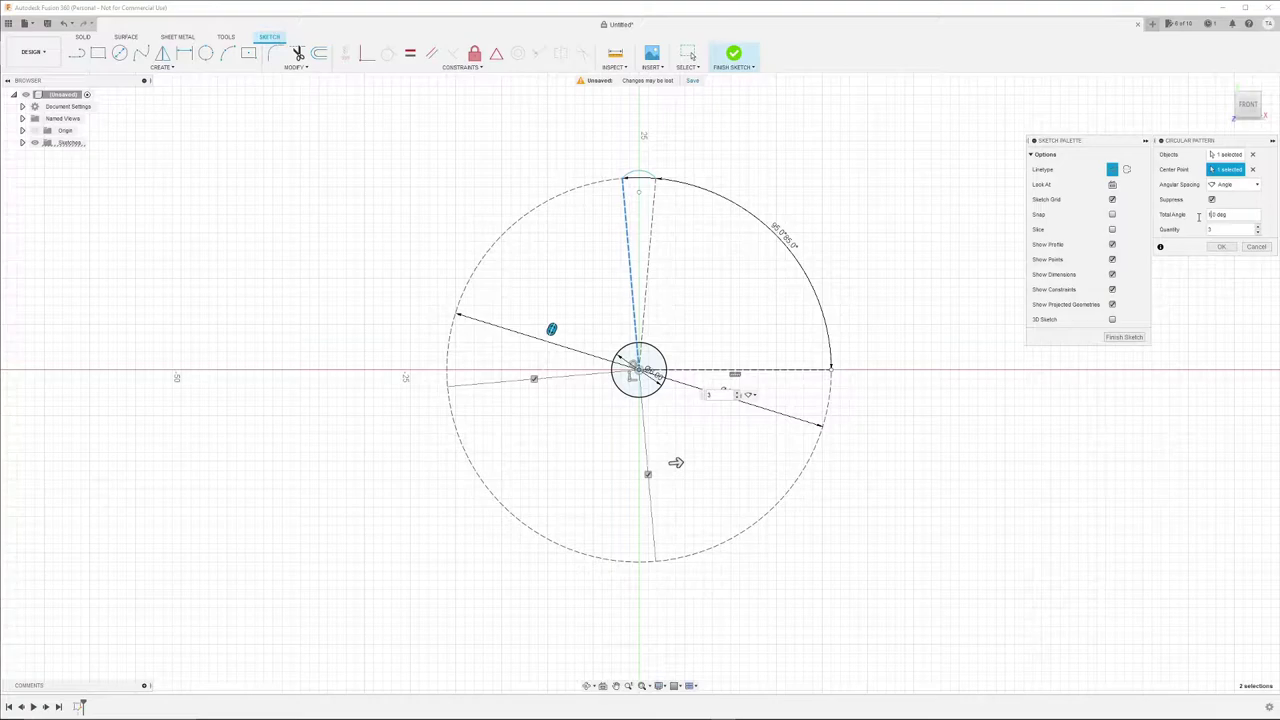
key(BackSpace)
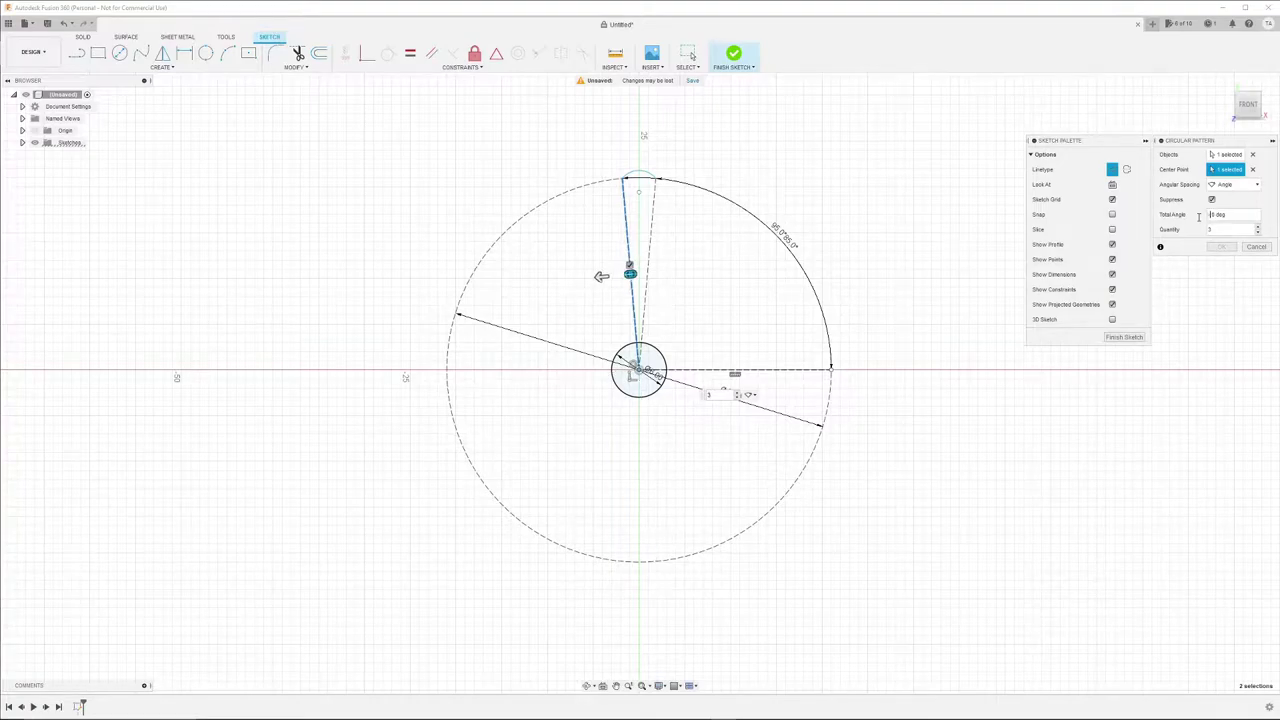
key(Return)
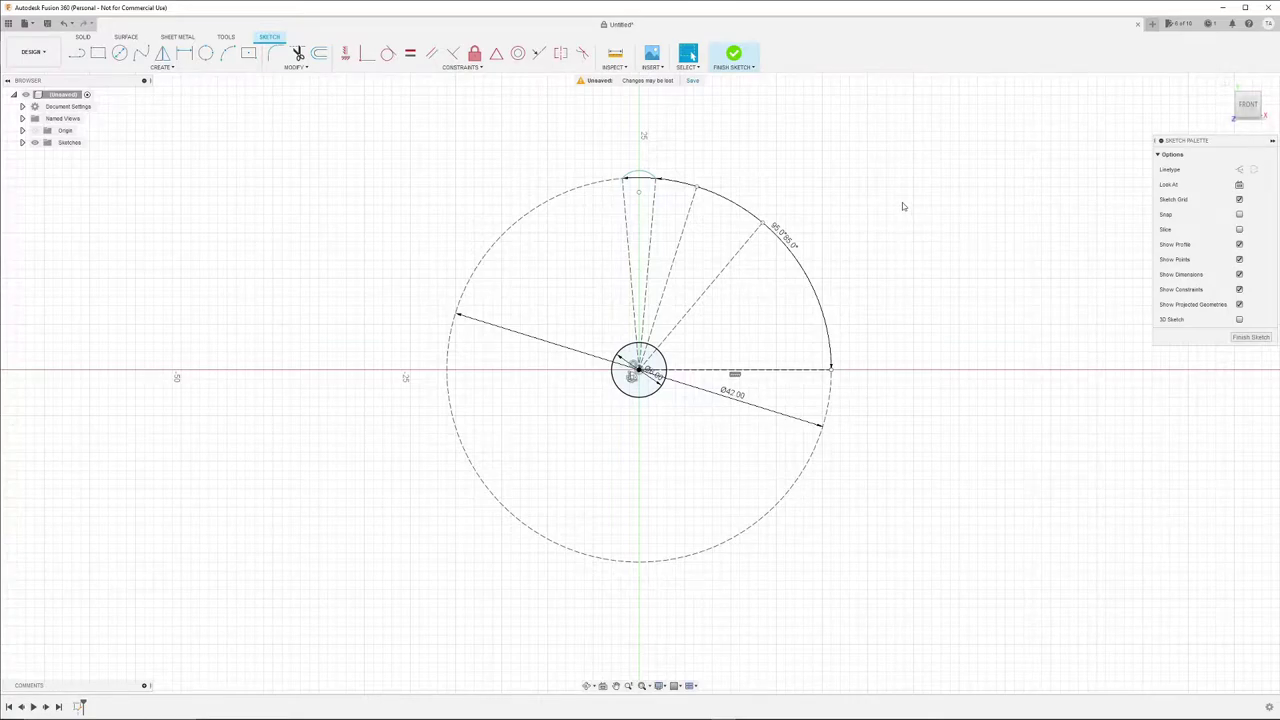
click(696, 195)
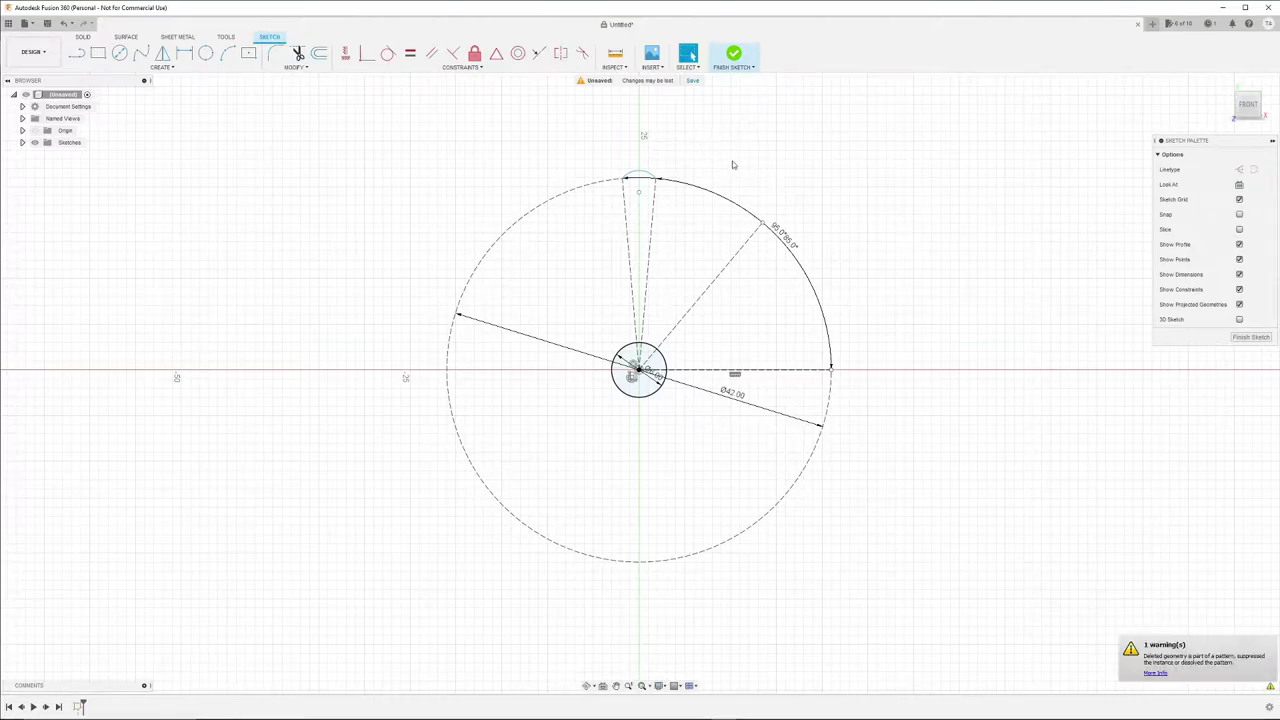
- Draw an inward-curving arc from the wedge's top tip to the spoke's end, then select both arcs
click(226, 58)
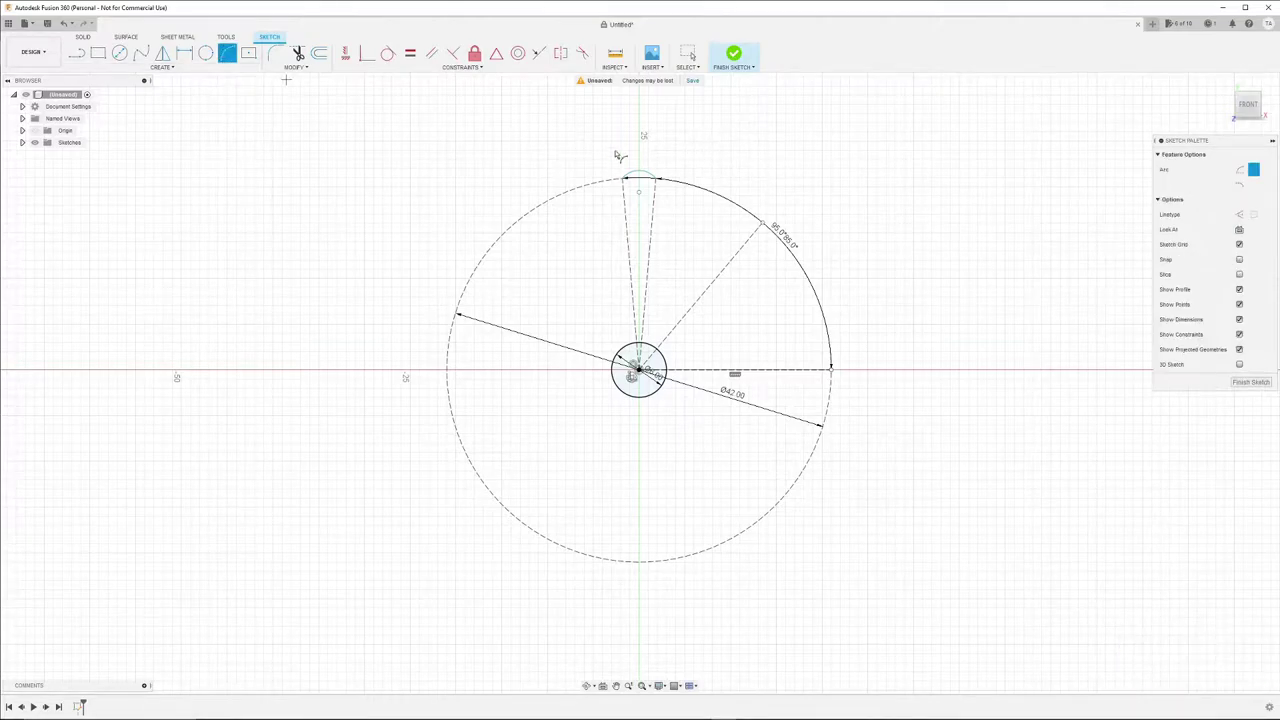
click(658, 186)
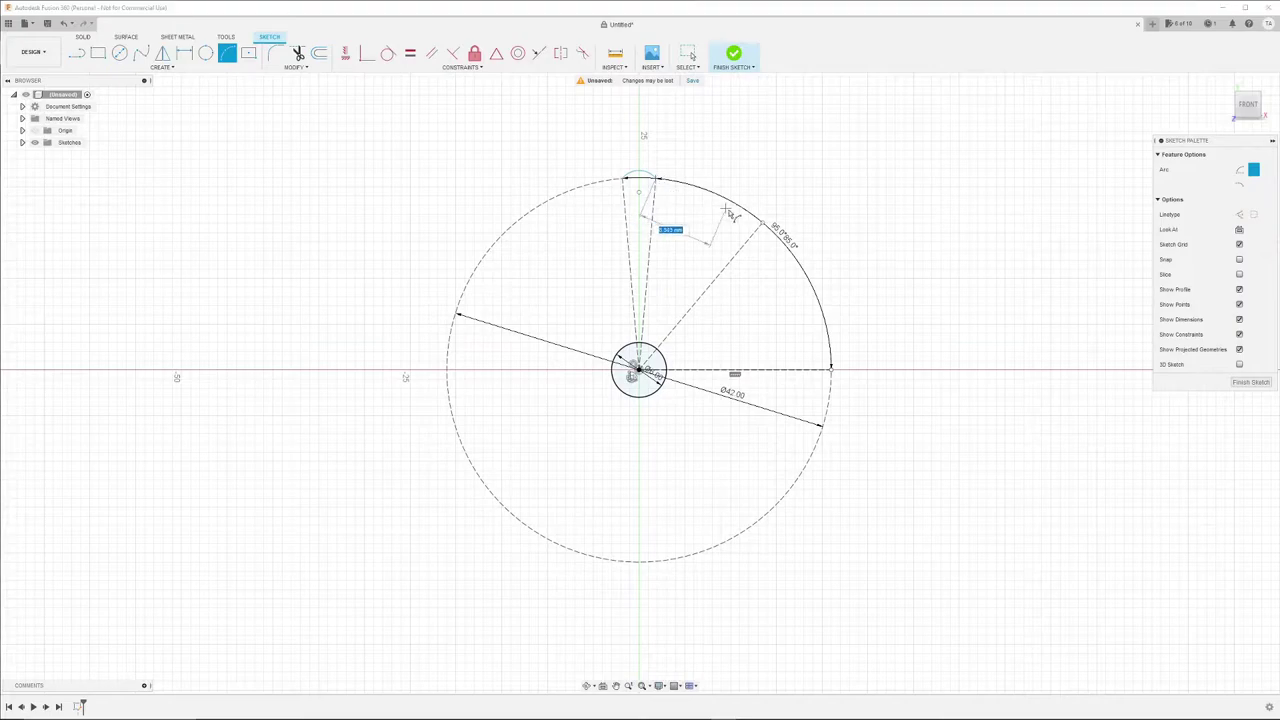
click(765, 228)
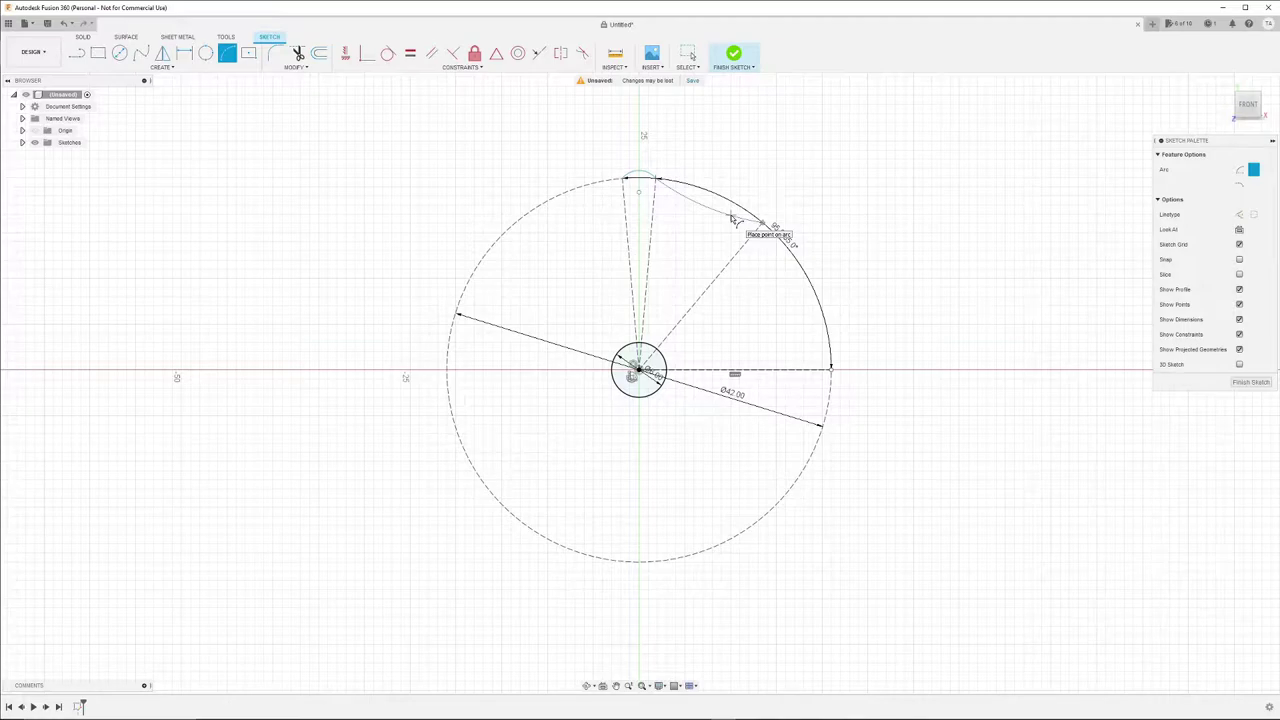
click(745, 210)
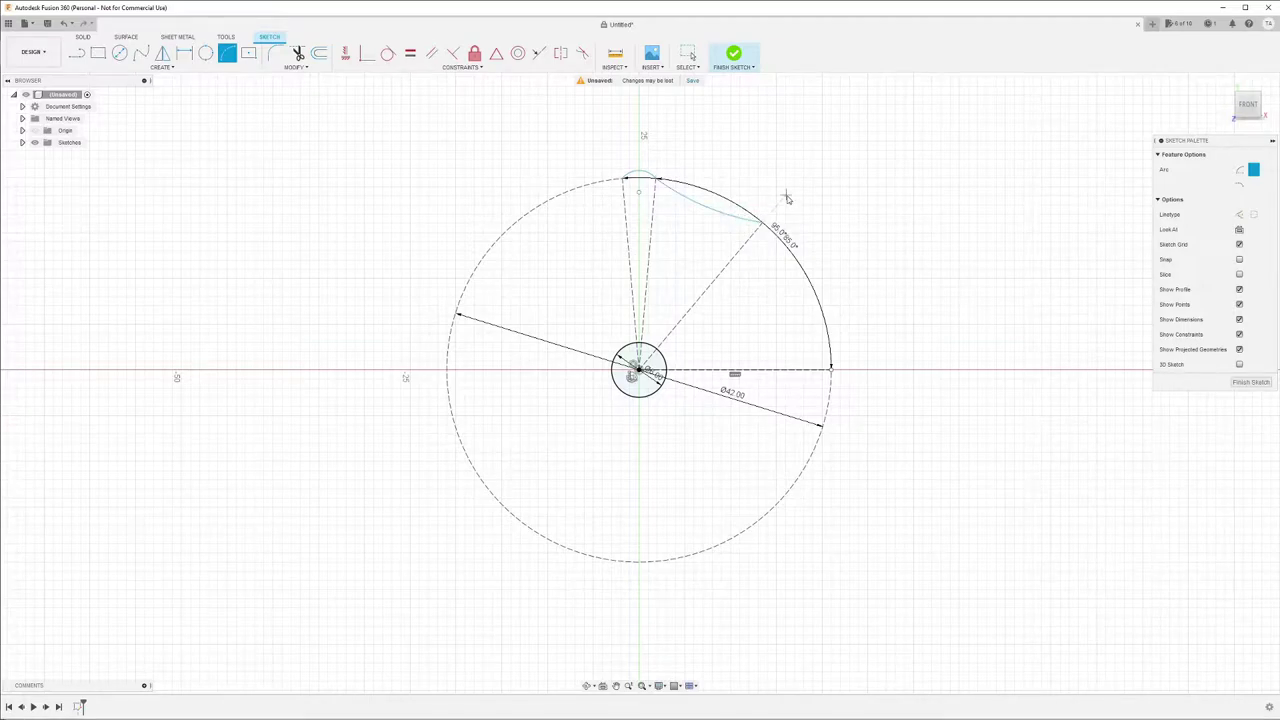
right_click(787, 199)
click(755, 196)
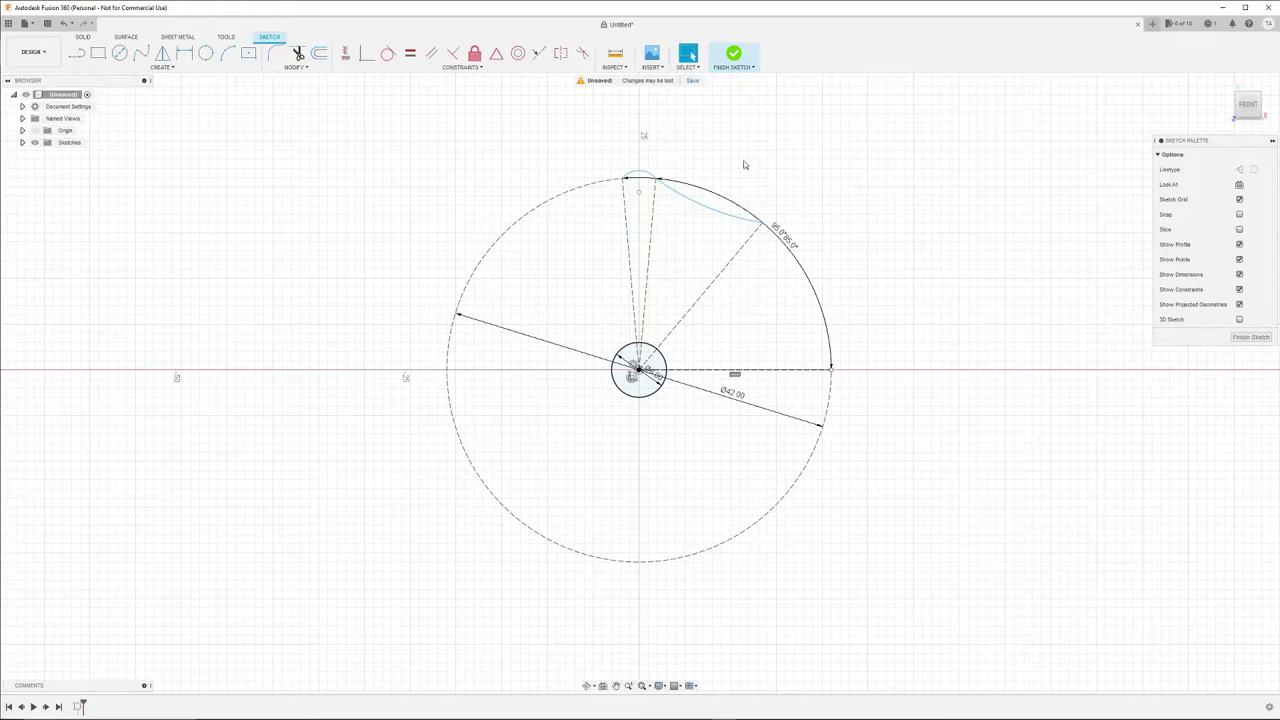
click(645, 177)
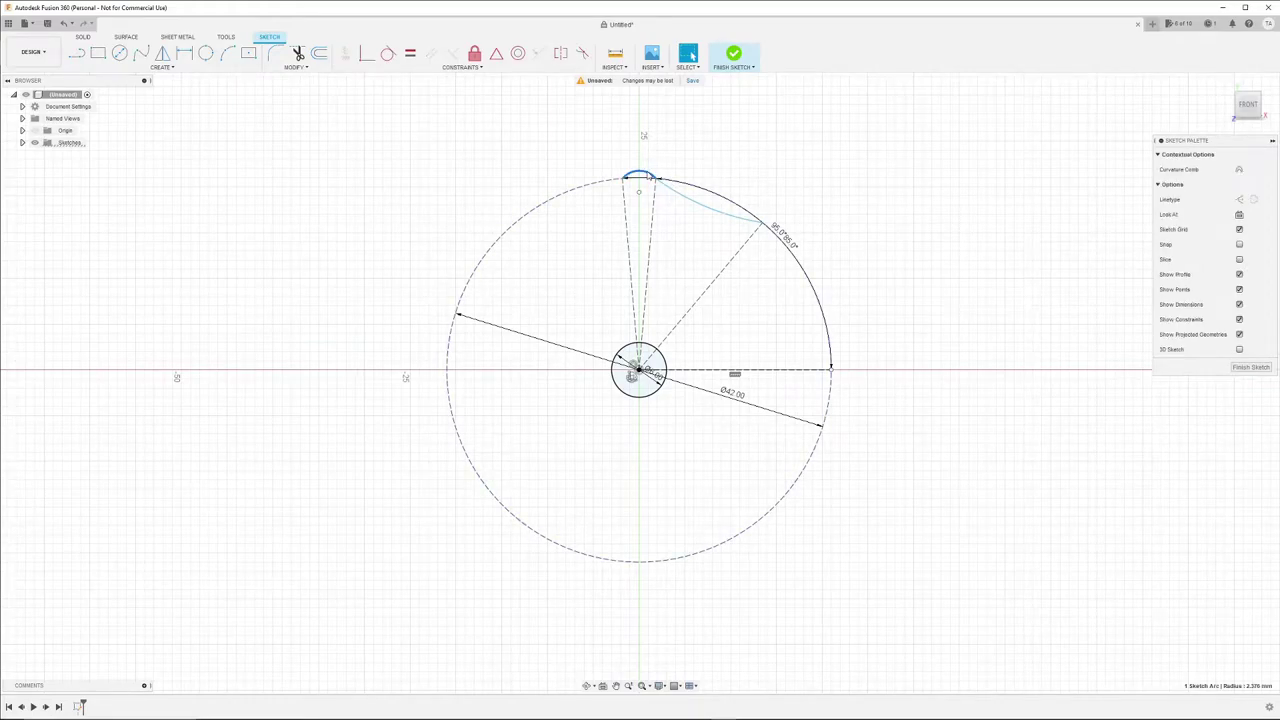
shift+click(683, 197)
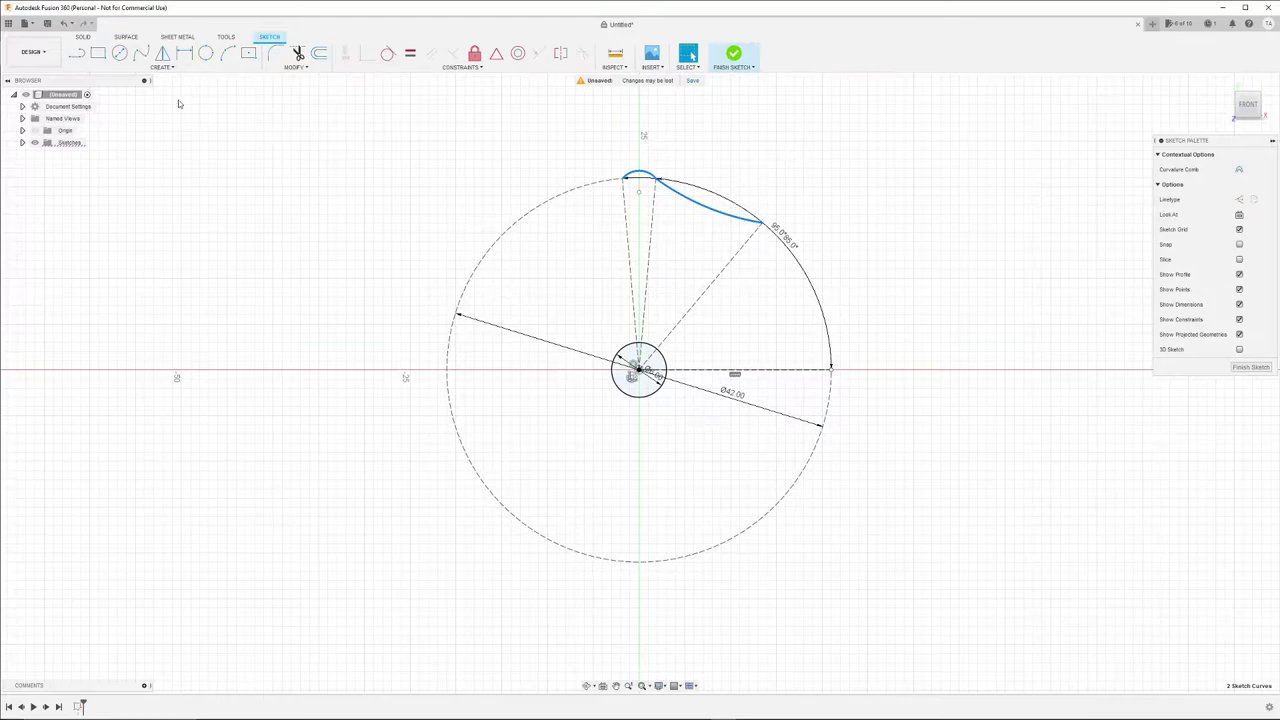
- Pattern the small and long arcs in 8 copies about the origin with full spacing
click(161, 67)
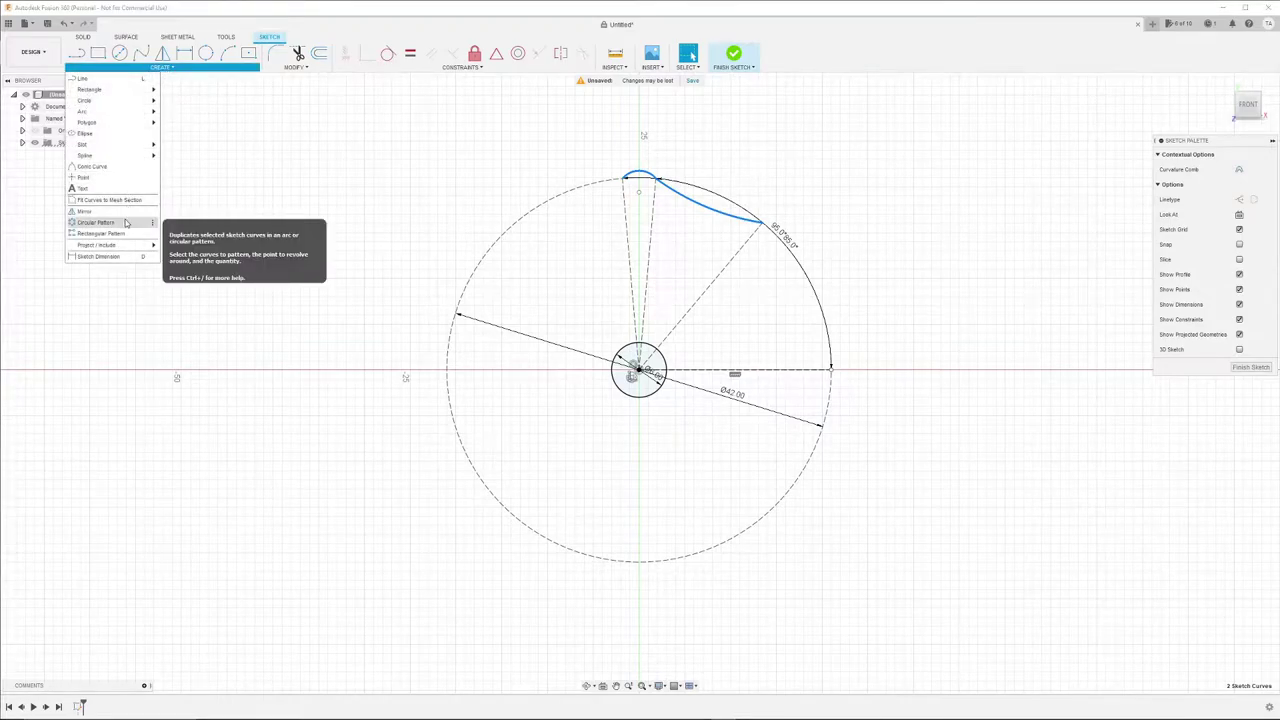
click(126, 222)
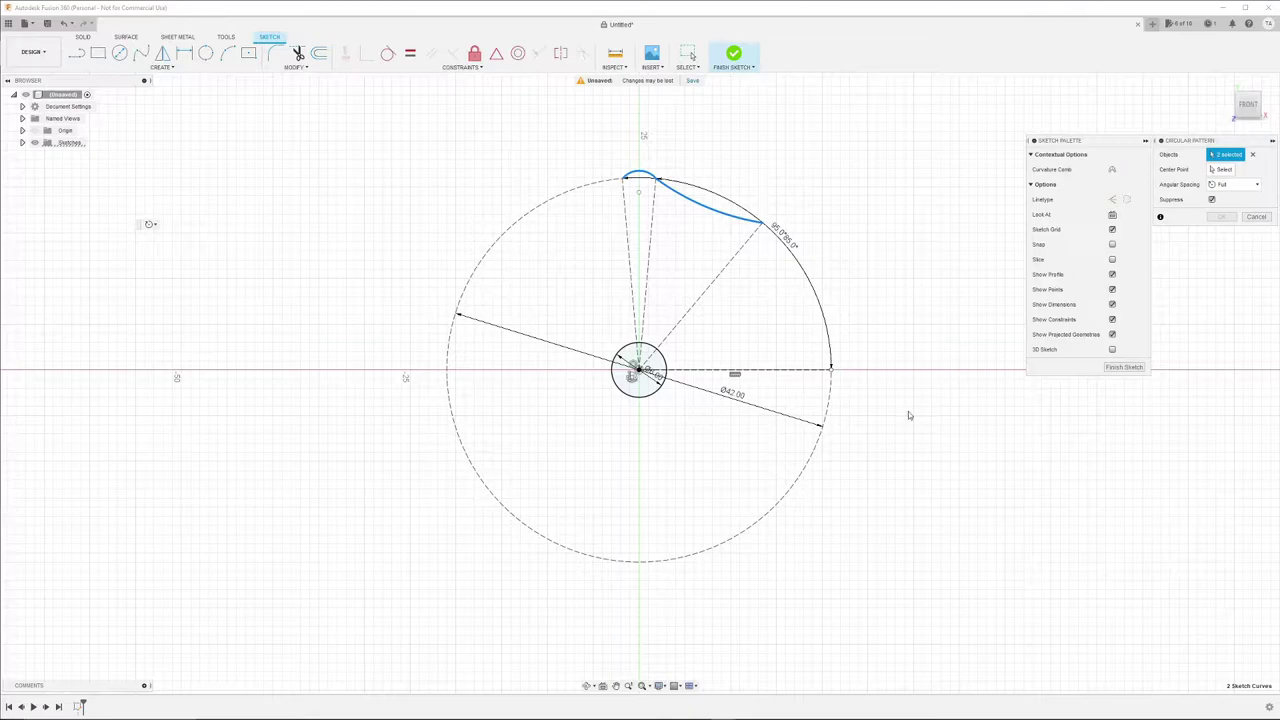
click(1222, 169)
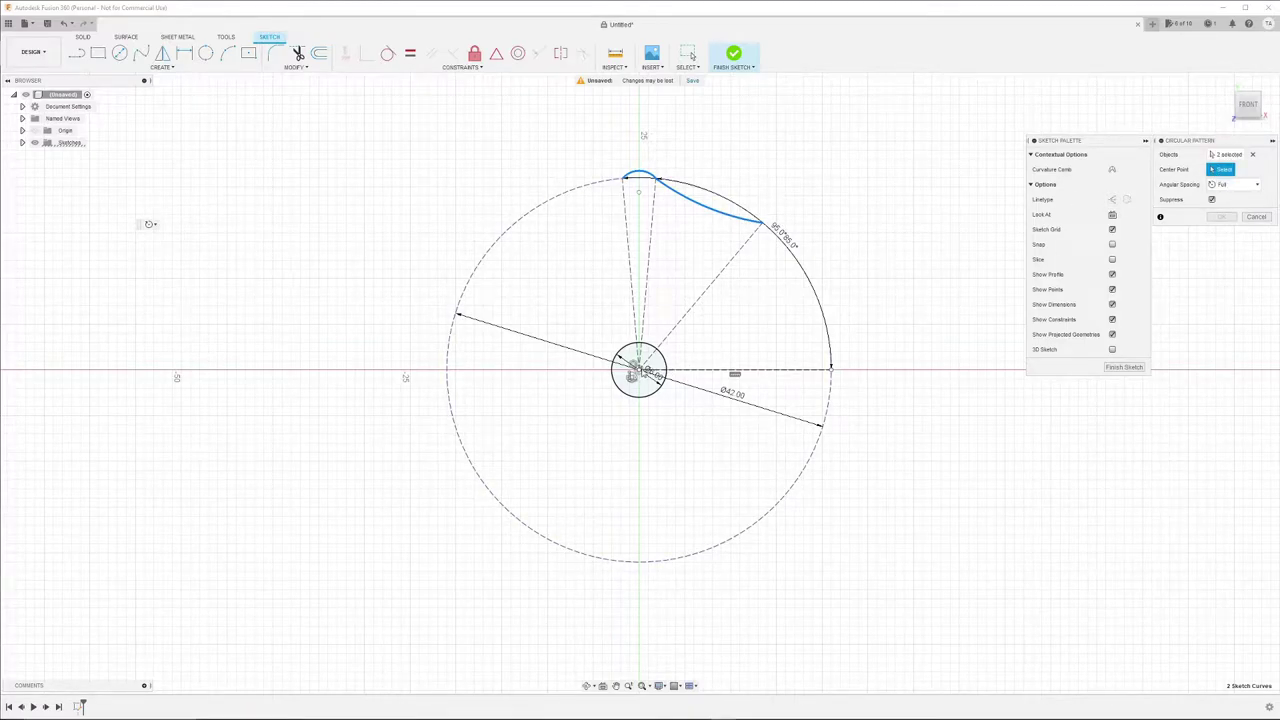
click(638, 371)
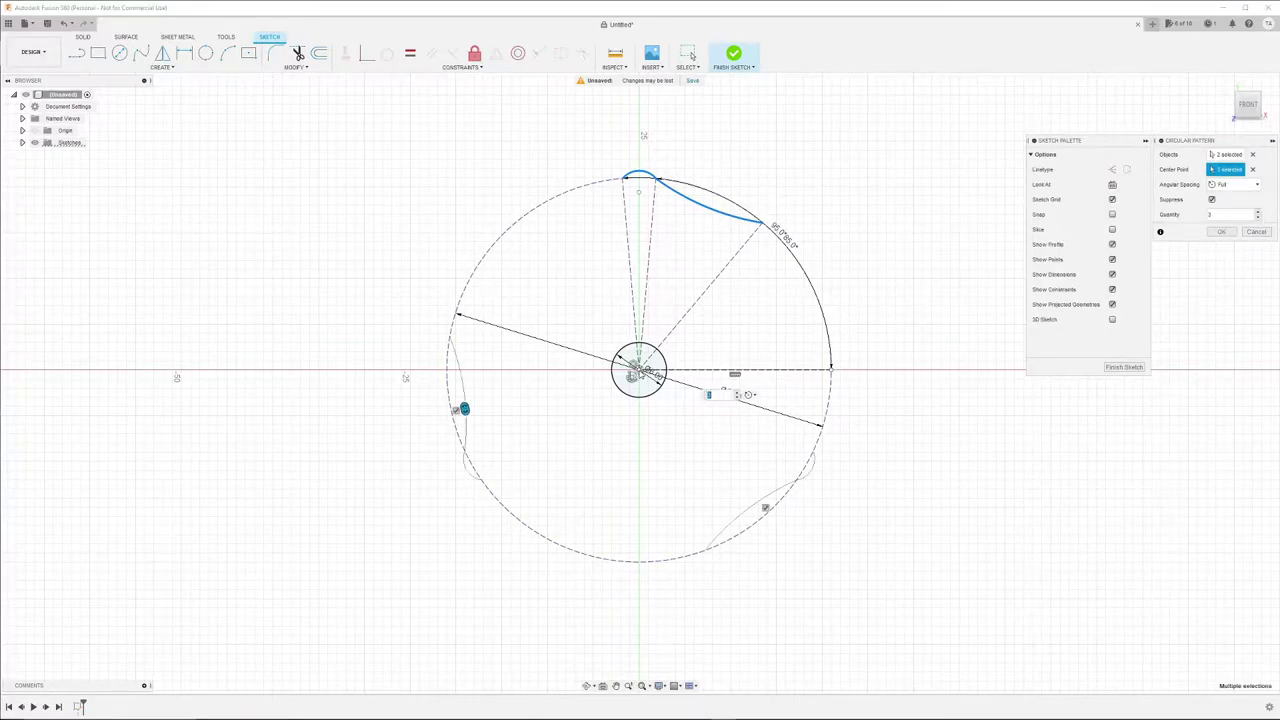
click(1230, 216)
text(8)
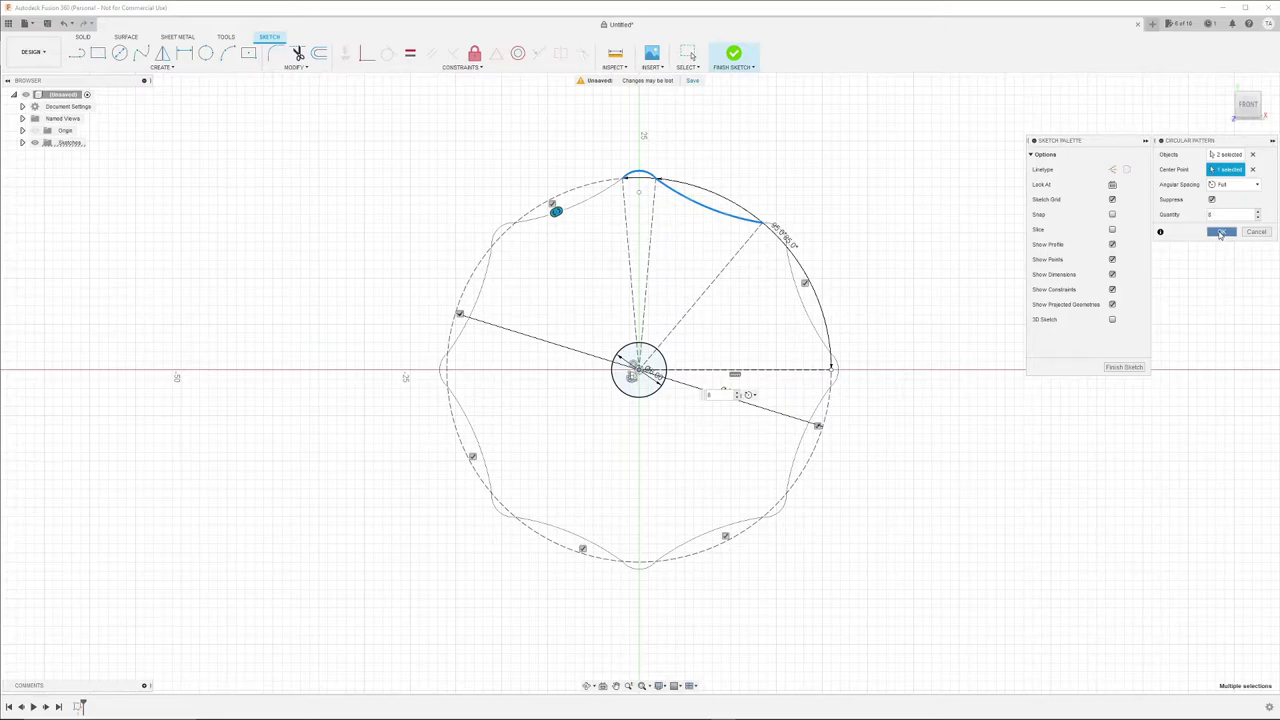
click(1220, 233)
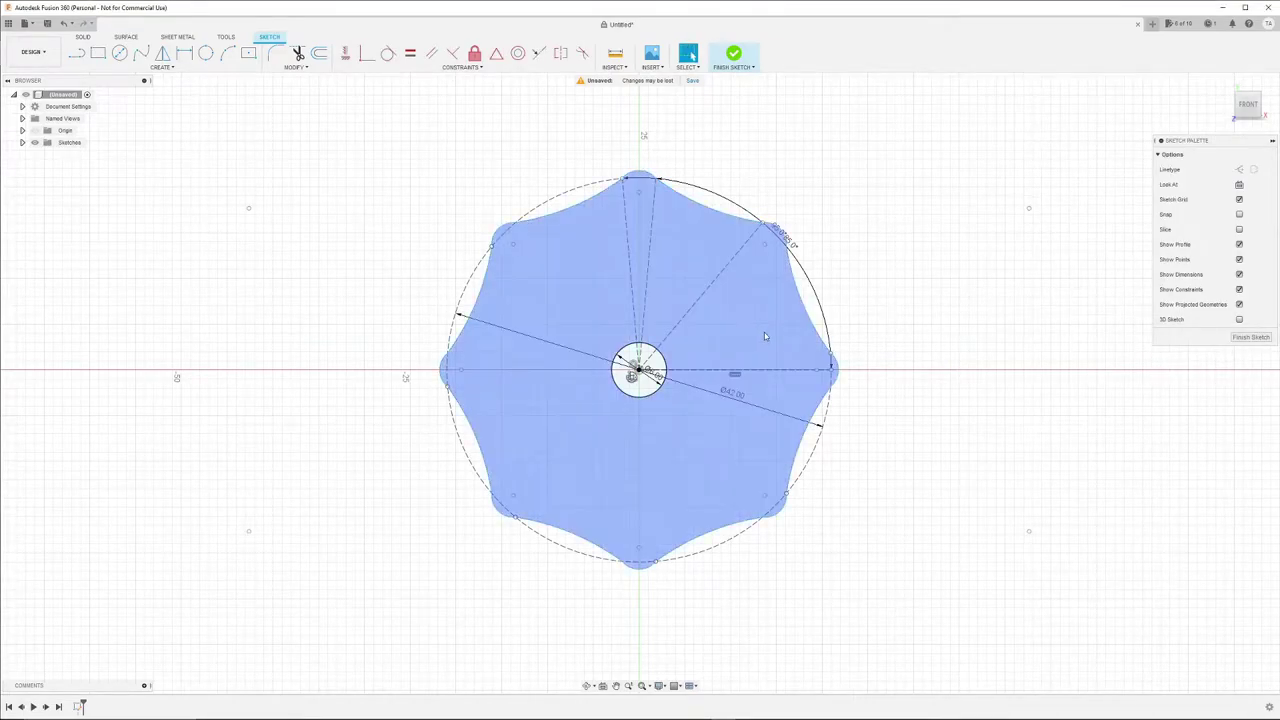
- Extrude the scalloped profile 5 mm, check its thickness, and return to the front view
click(764, 336)
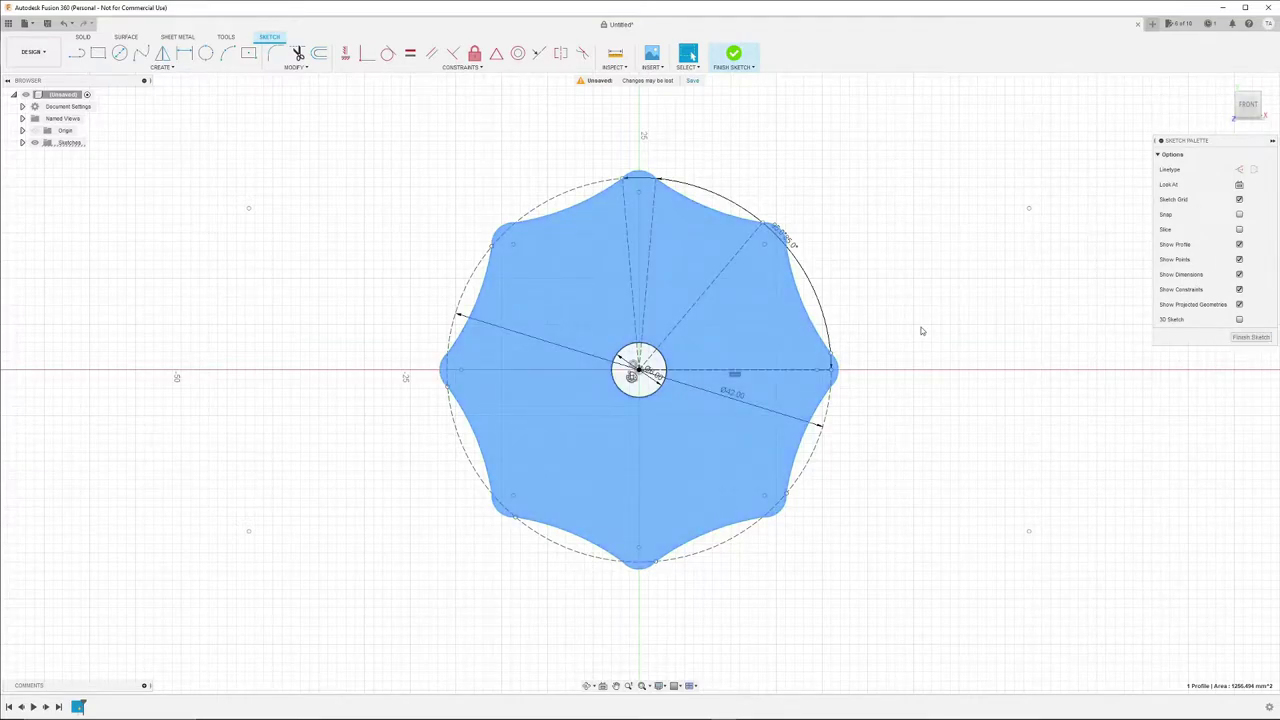
key(e)
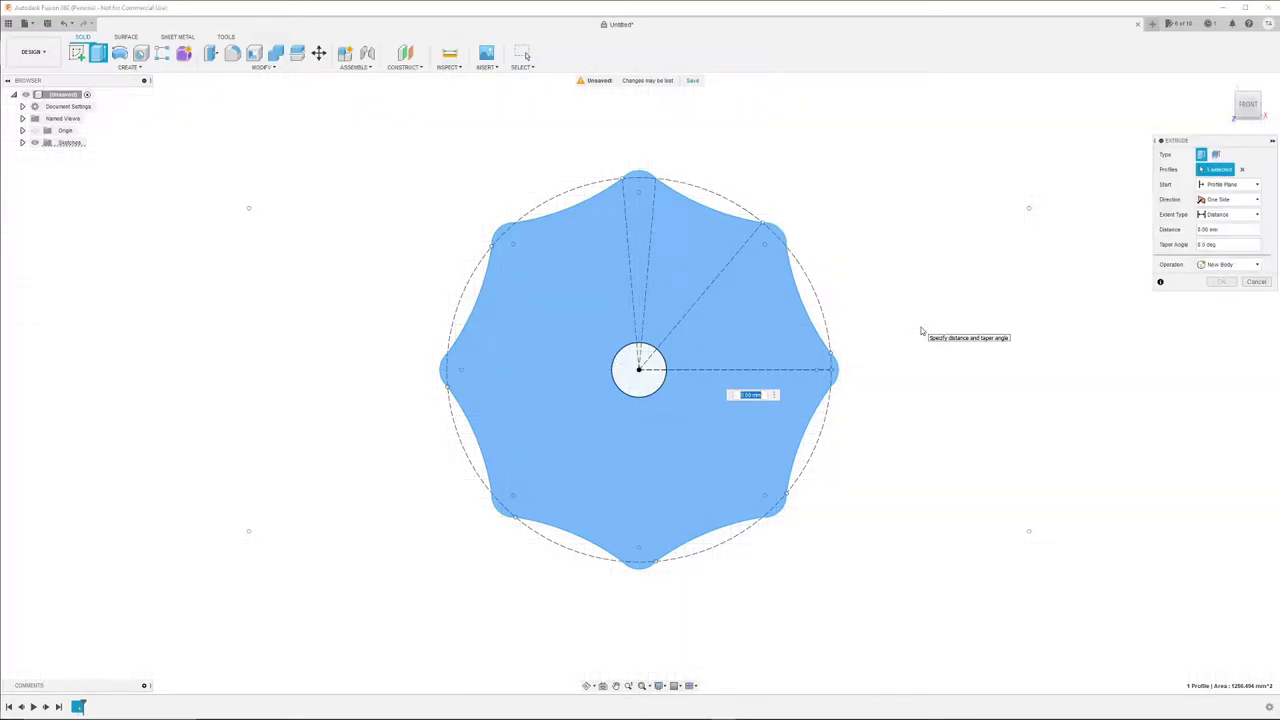
text(5)
key(Return)
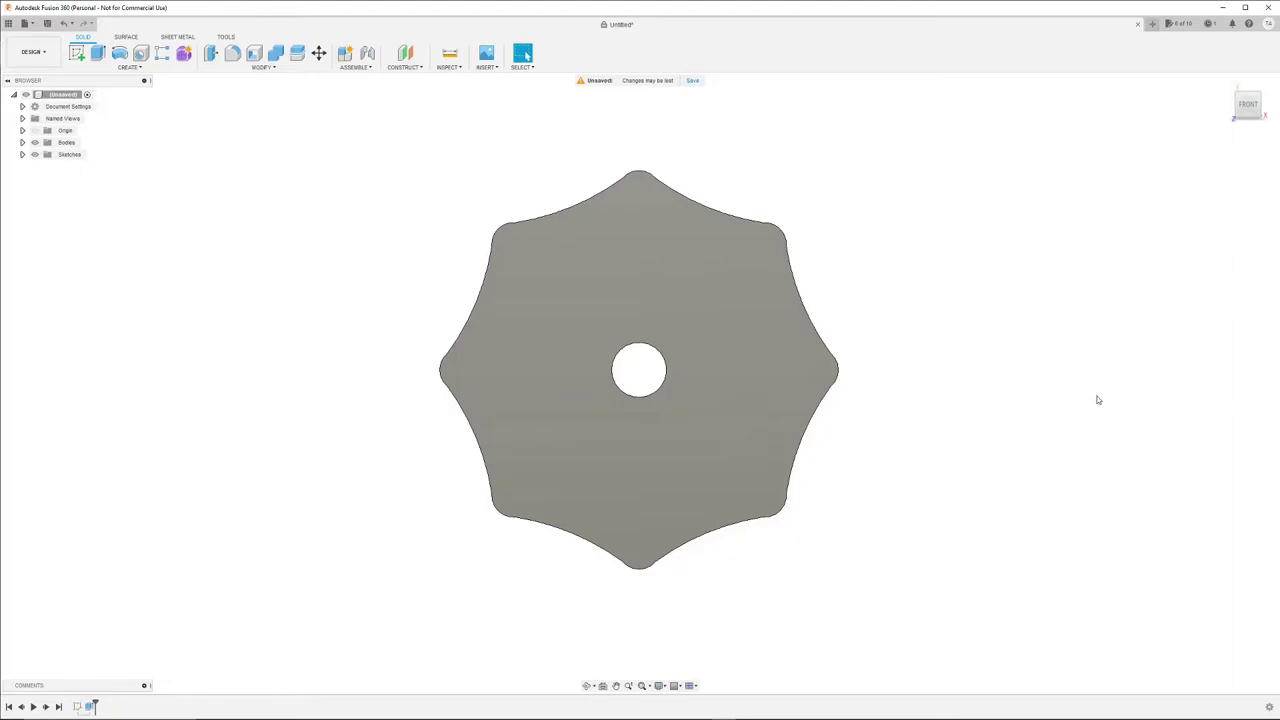
shift+middle_drag(992, 415, 1027, 396)
key(Escape)
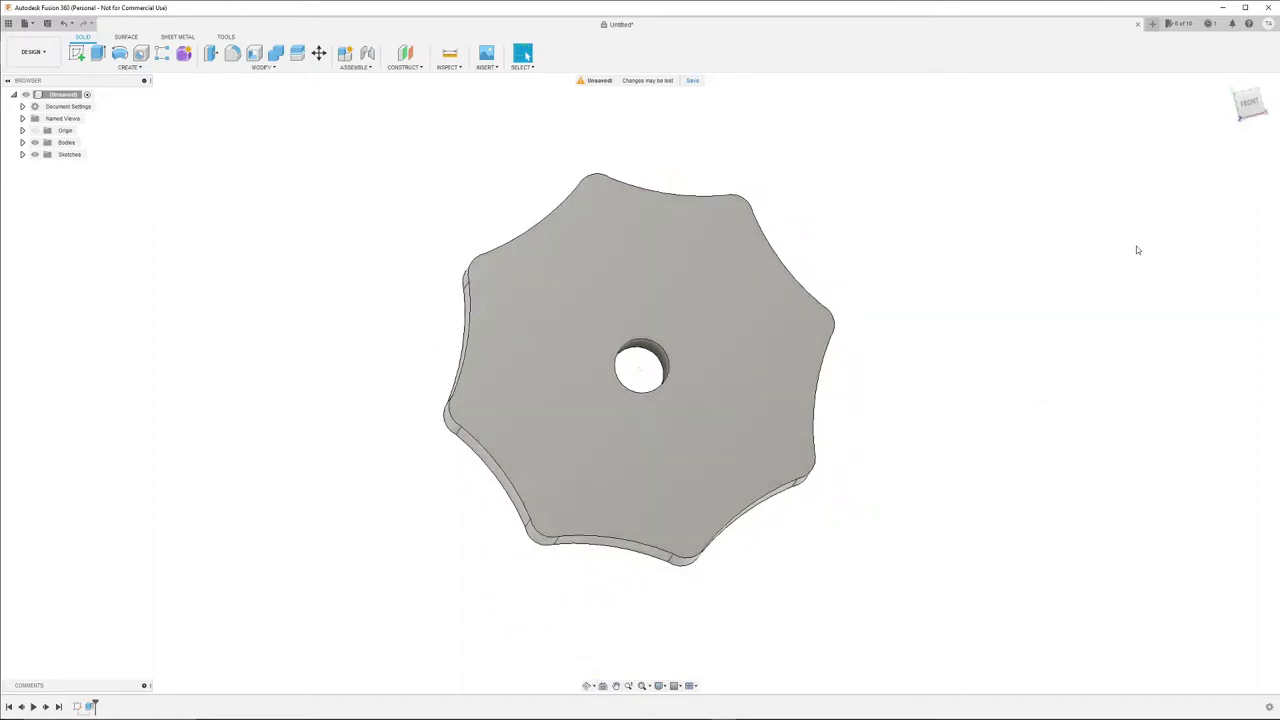
click(1249, 104)
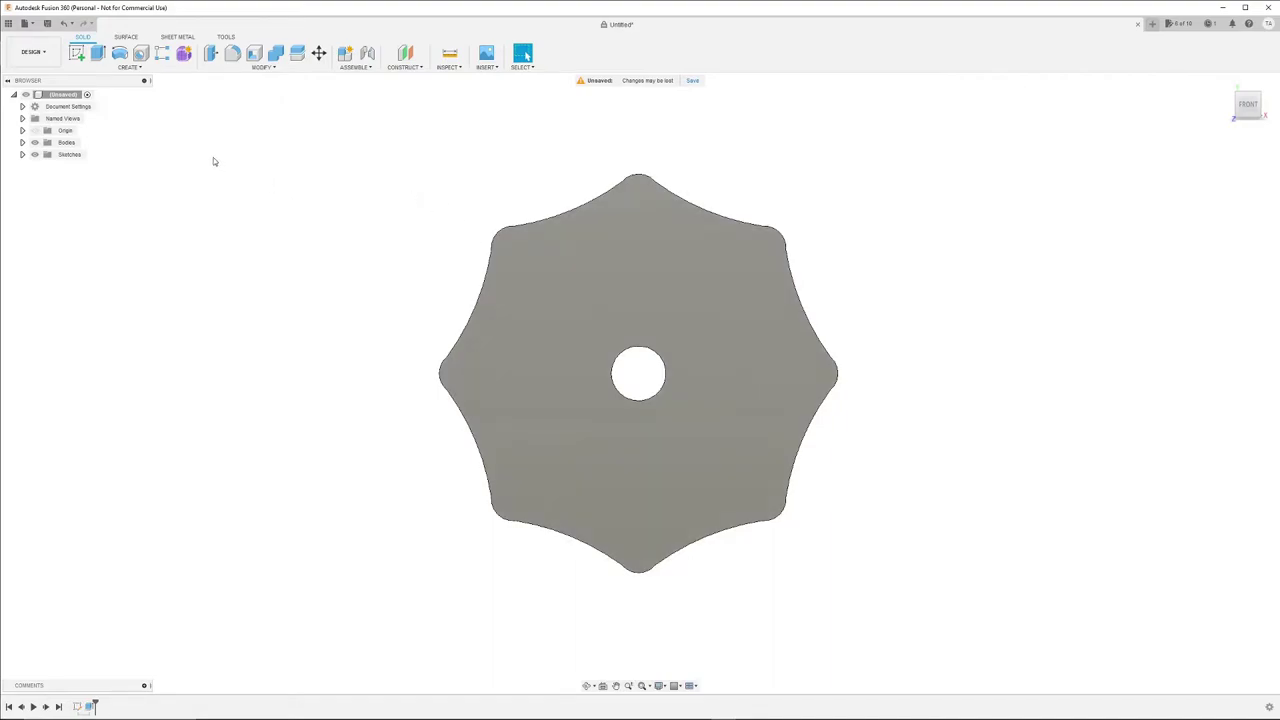
- Start a sketch on the knob's front face with construction mode on
click(573, 265)
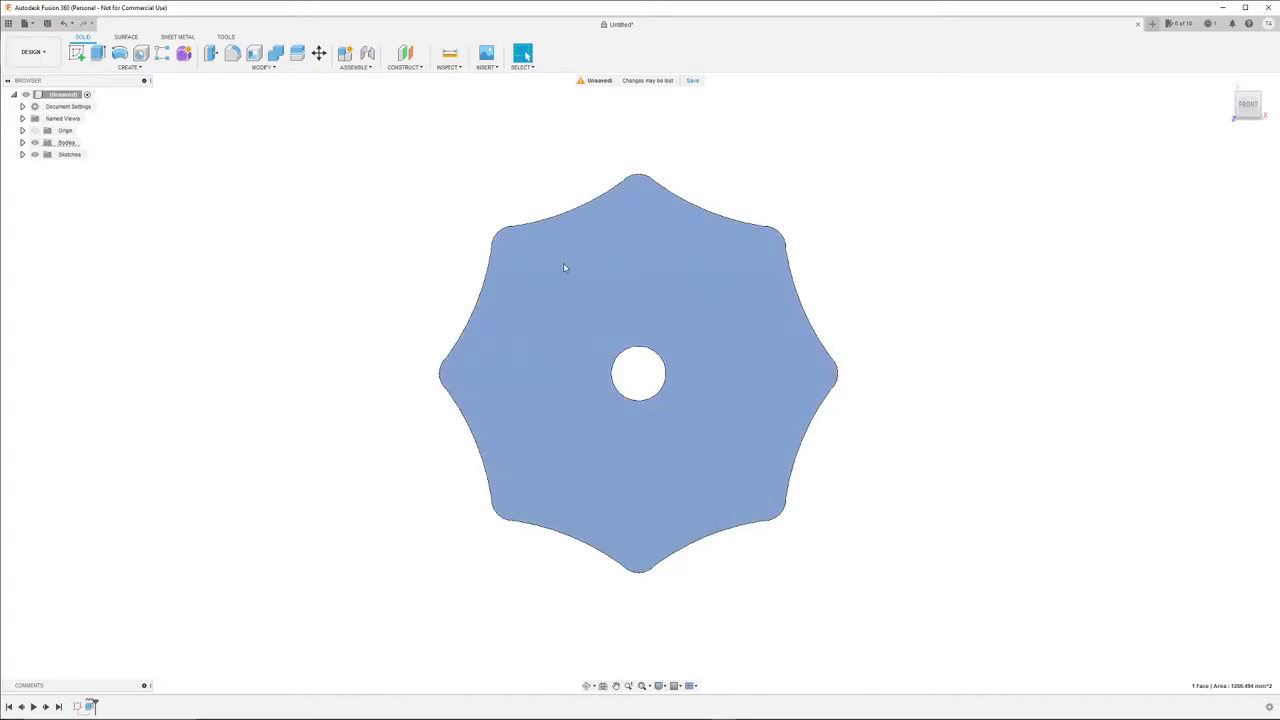
click(77, 53)
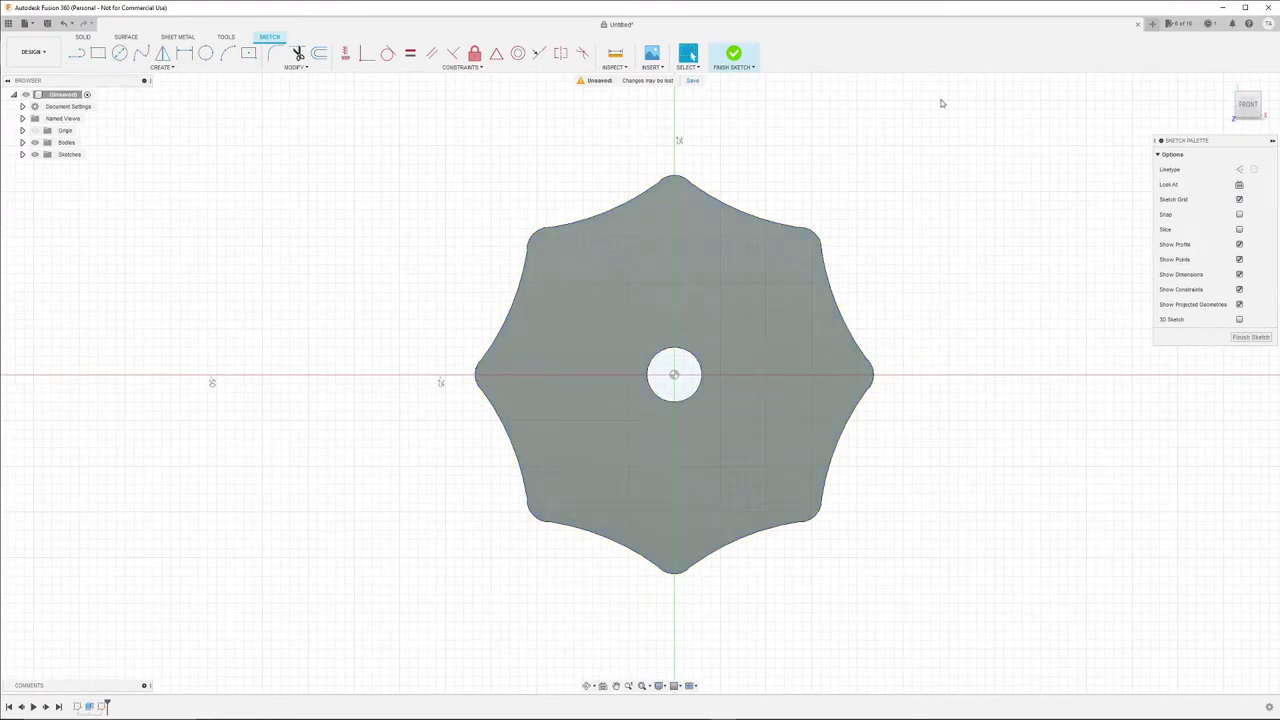
click(1240, 170)
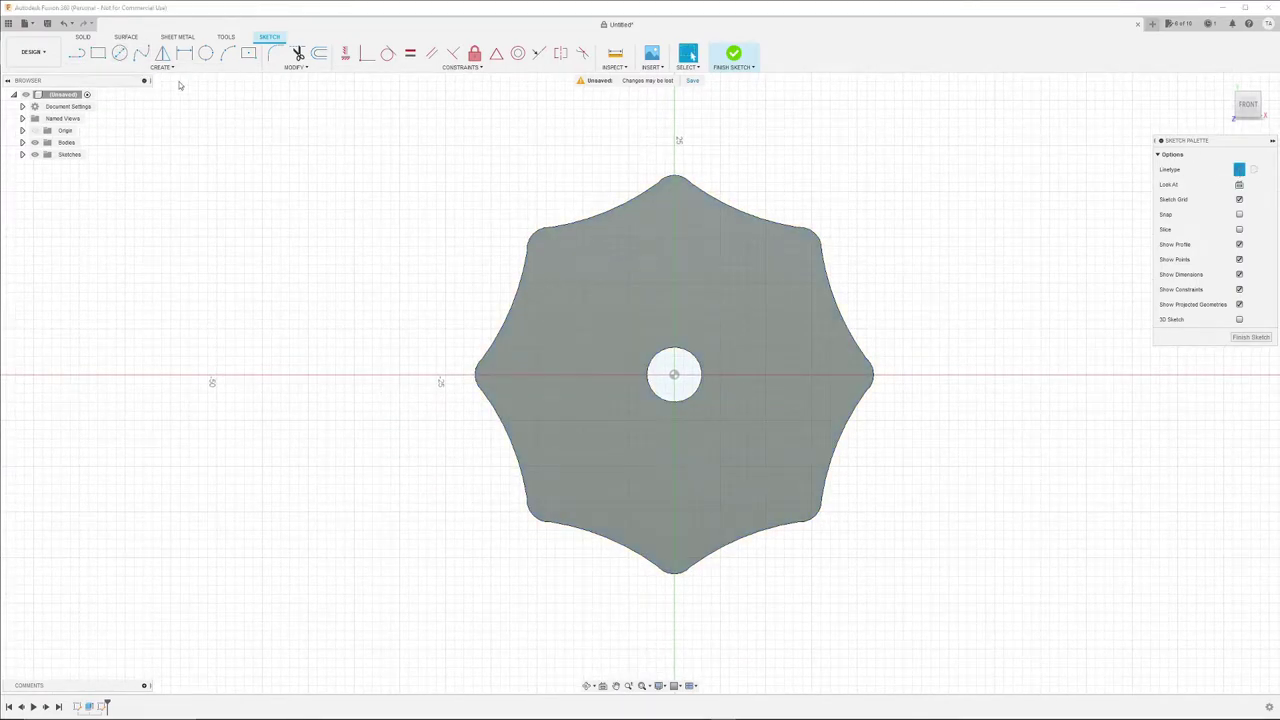
click(120, 54)
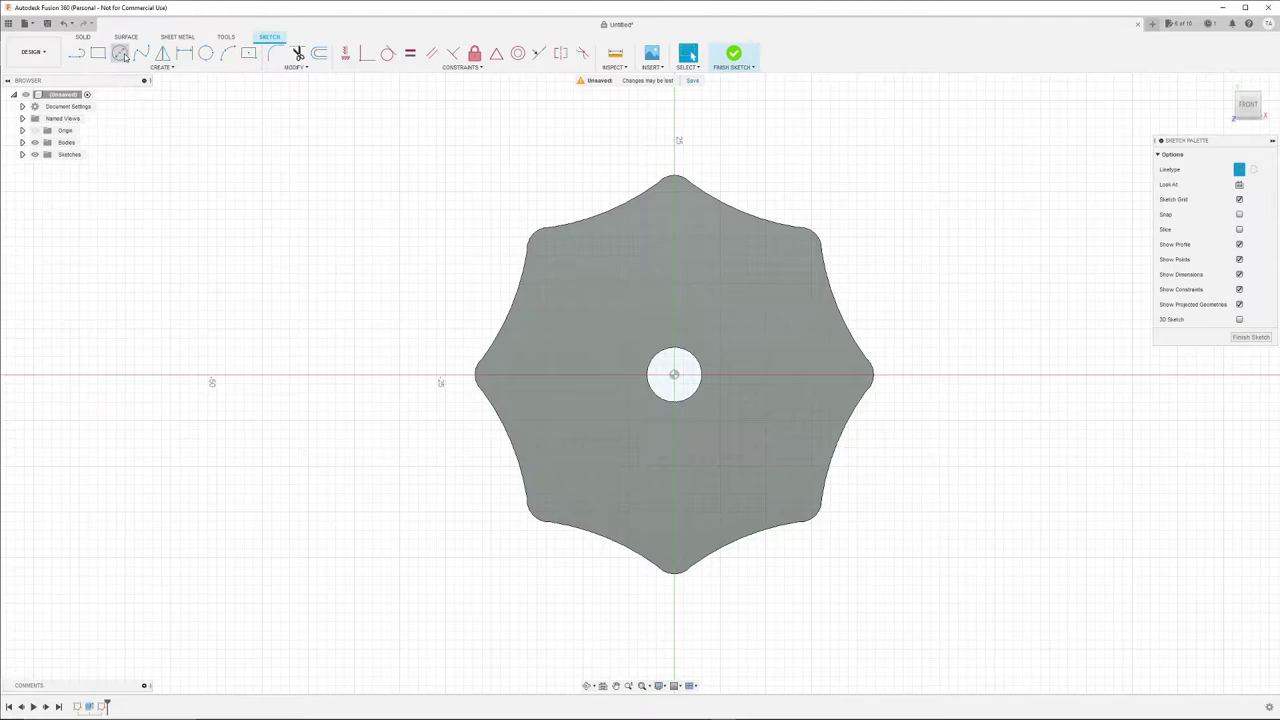
- Draw concentric 31 mm and 30 mm construction circles centred on the hole
click(675, 377)
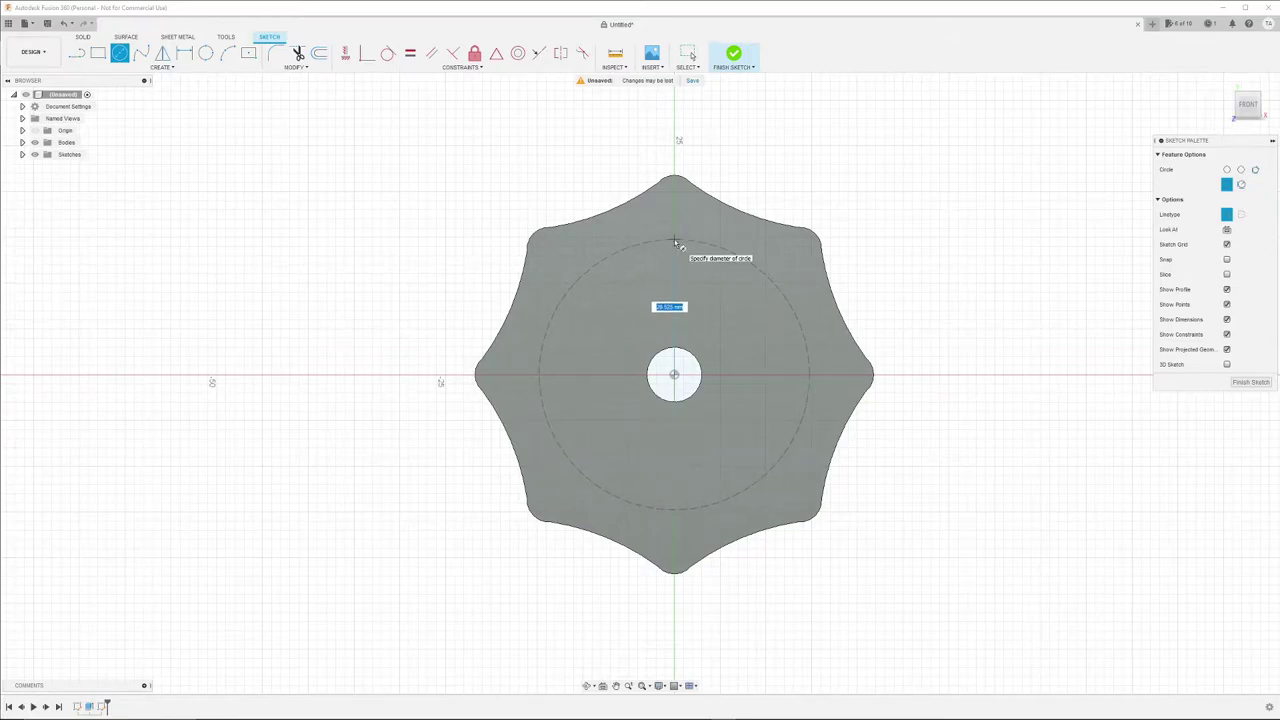
text(31)
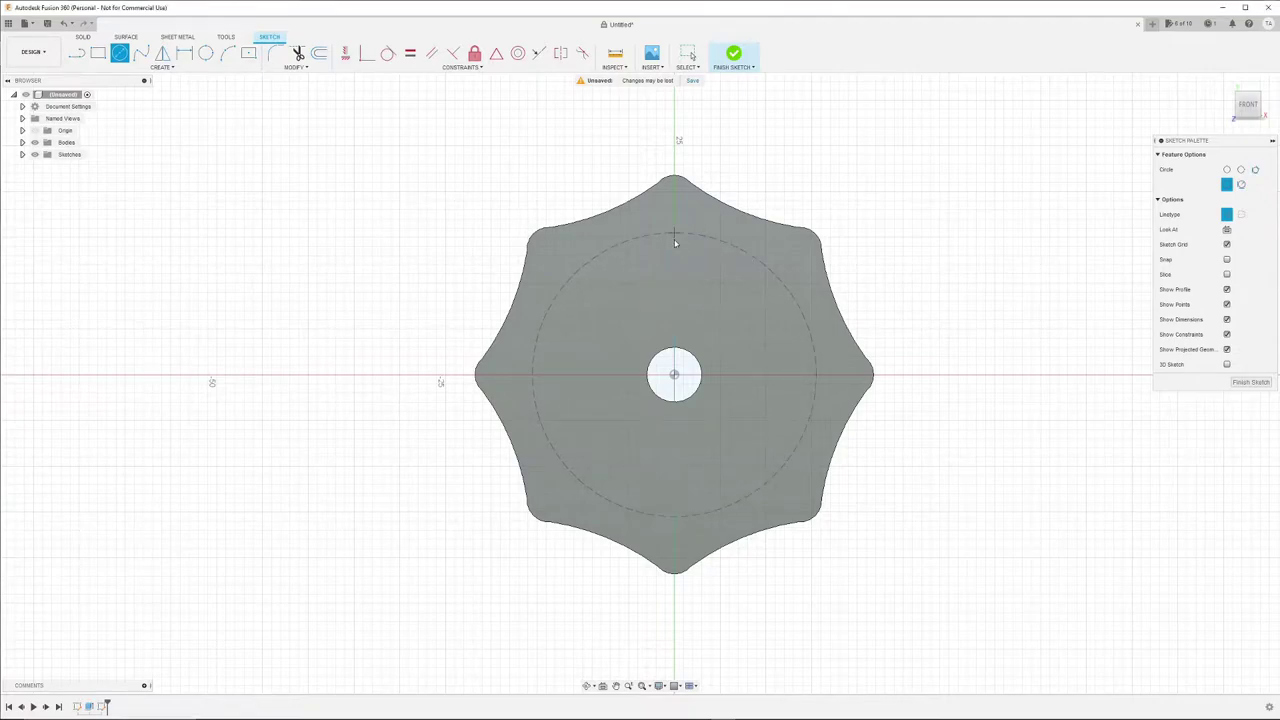
key(Return)
key(Escape)
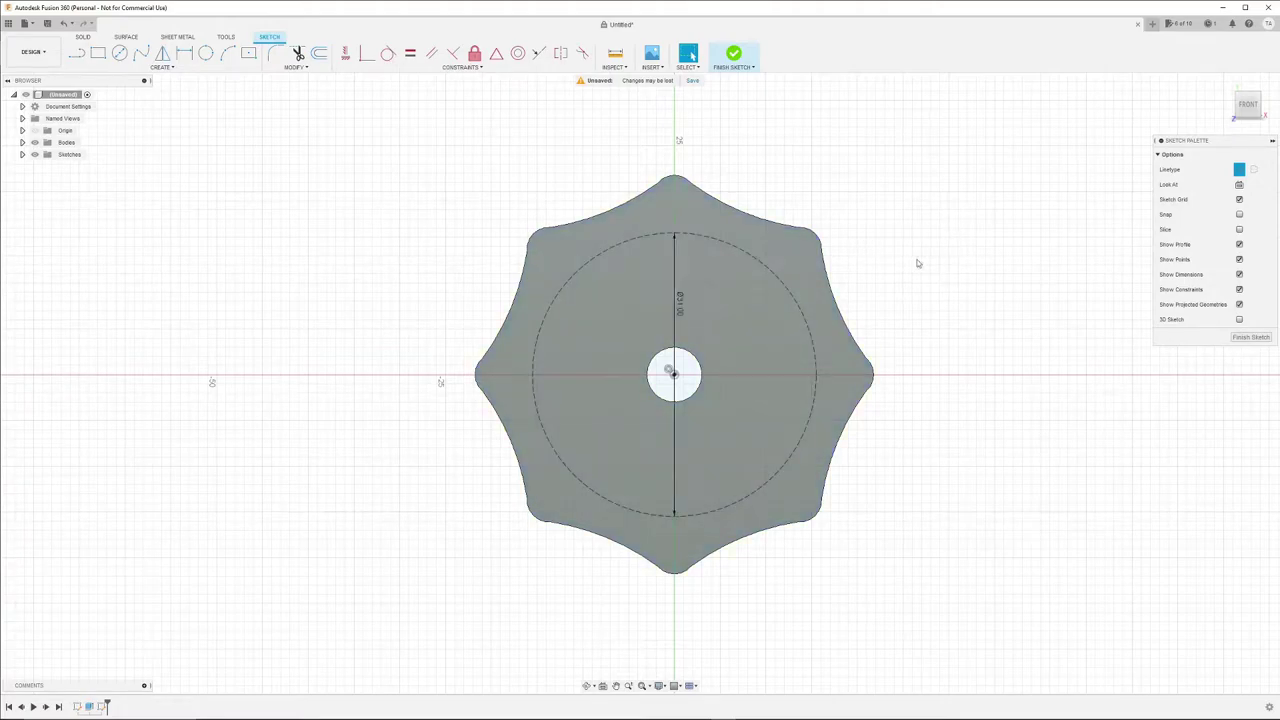
click(119, 53)
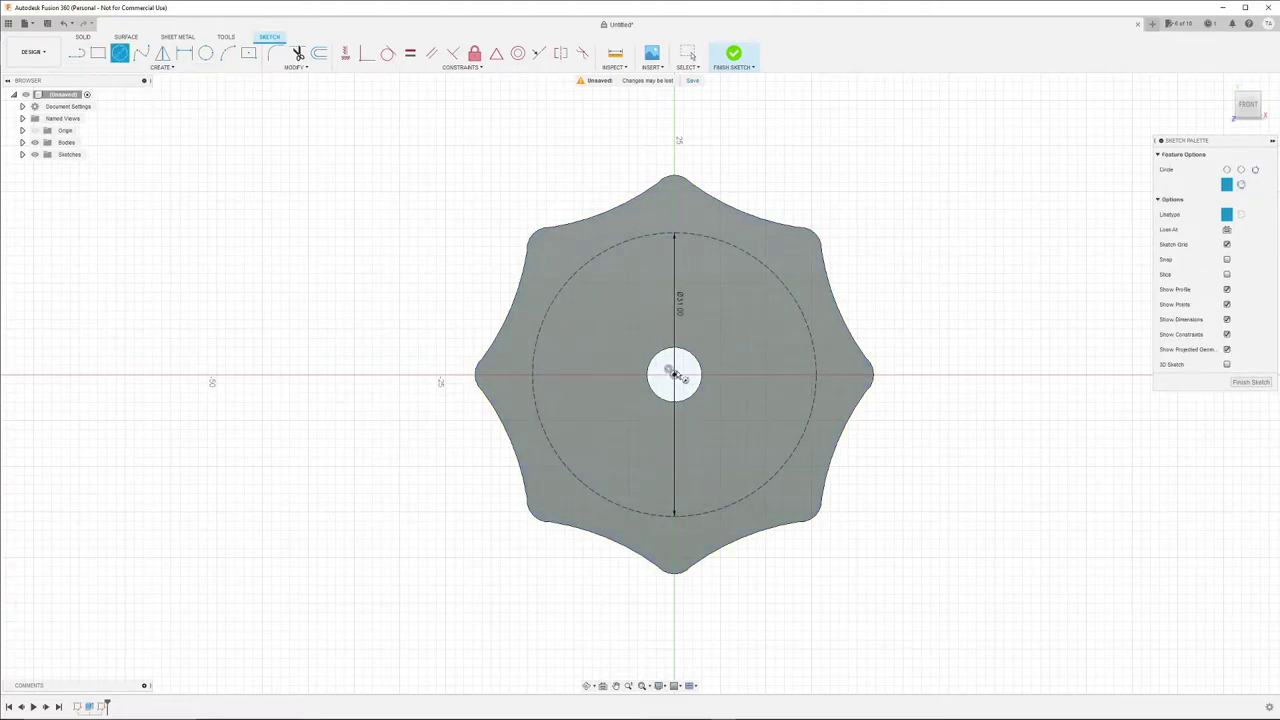
click(673, 375)
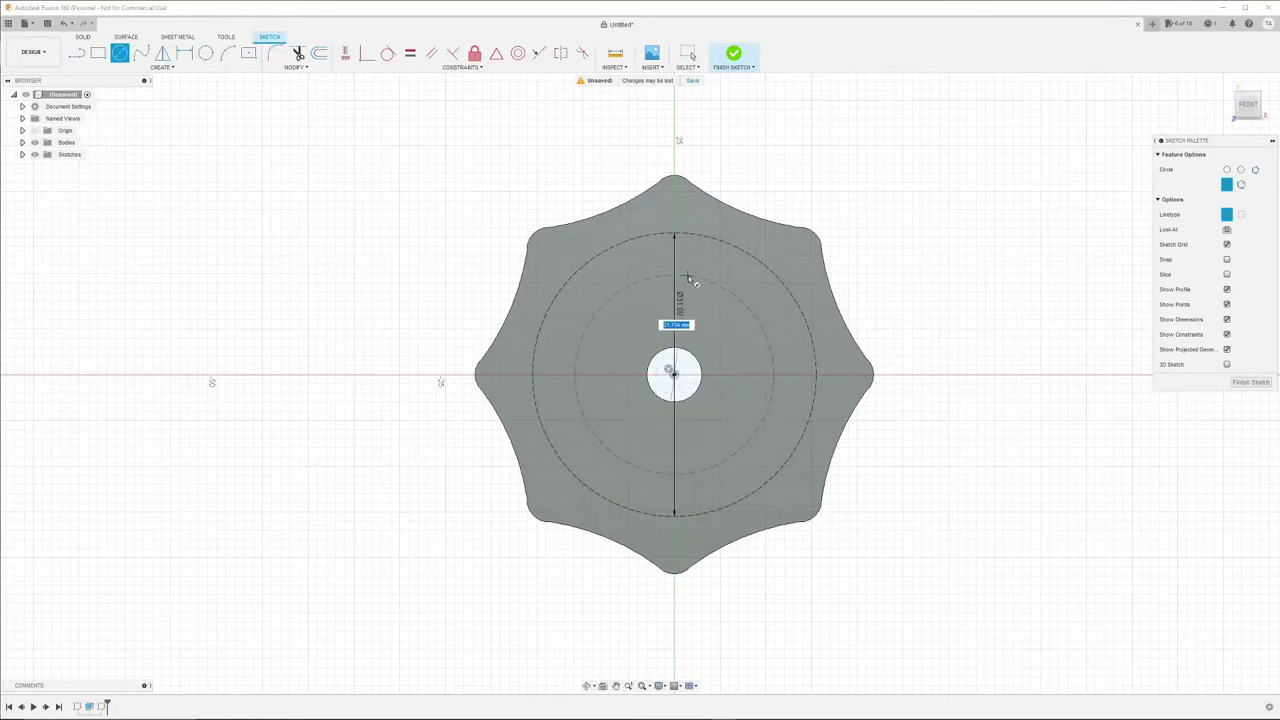
text(30)
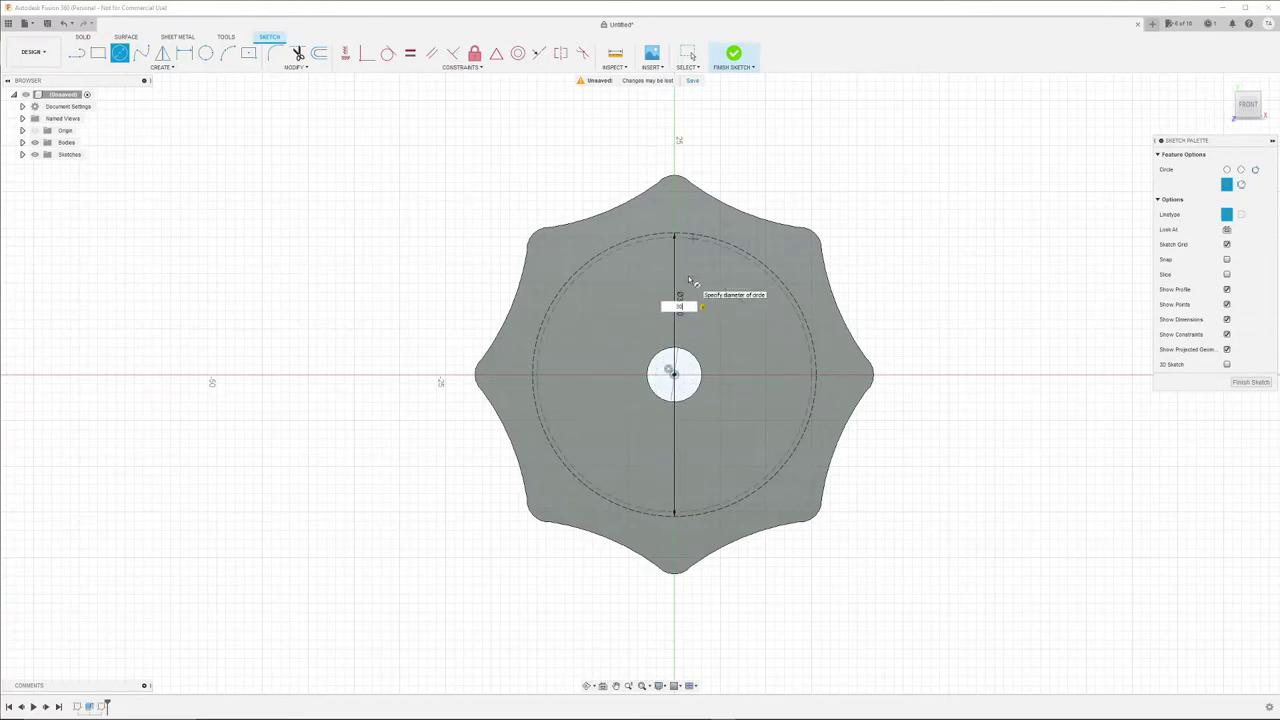
key(Return)
click(673, 375)
key(Escape)
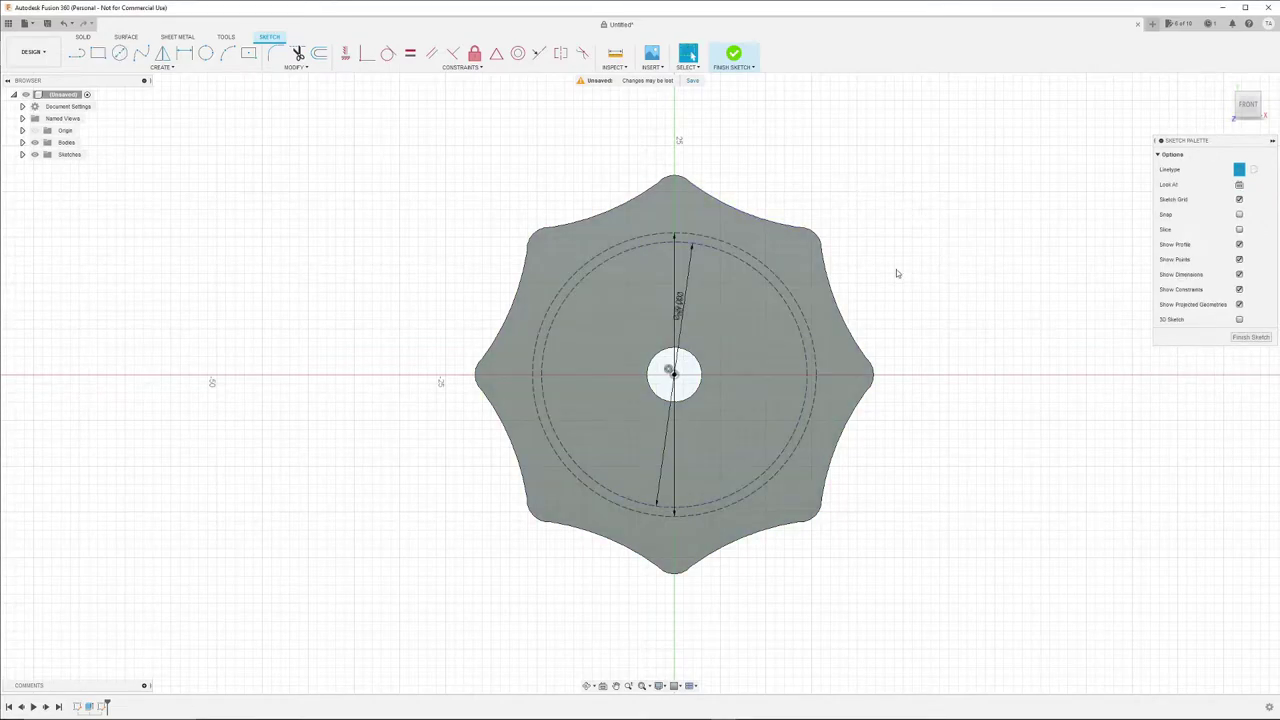
- Draw a 1 × 5 mm centre rectangle on the circles' top point and select its profile
click(709, 224)
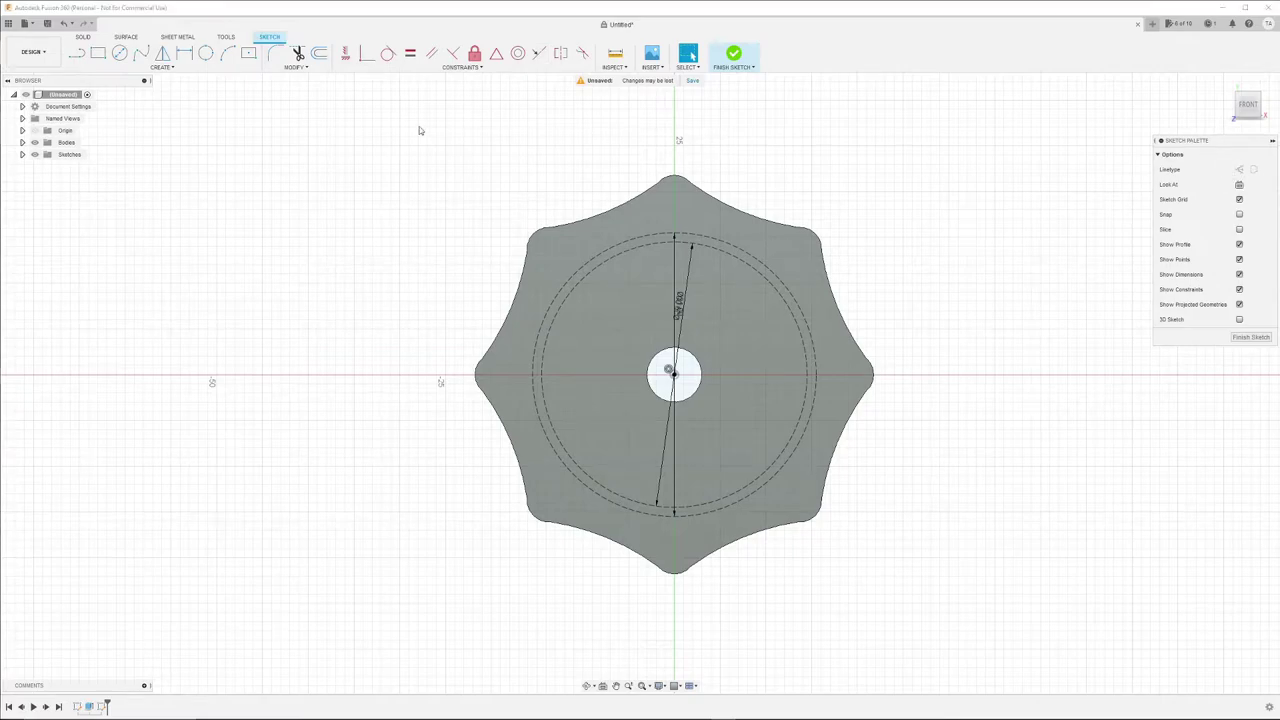
click(248, 53)
scroll(660, 225, up, 4)
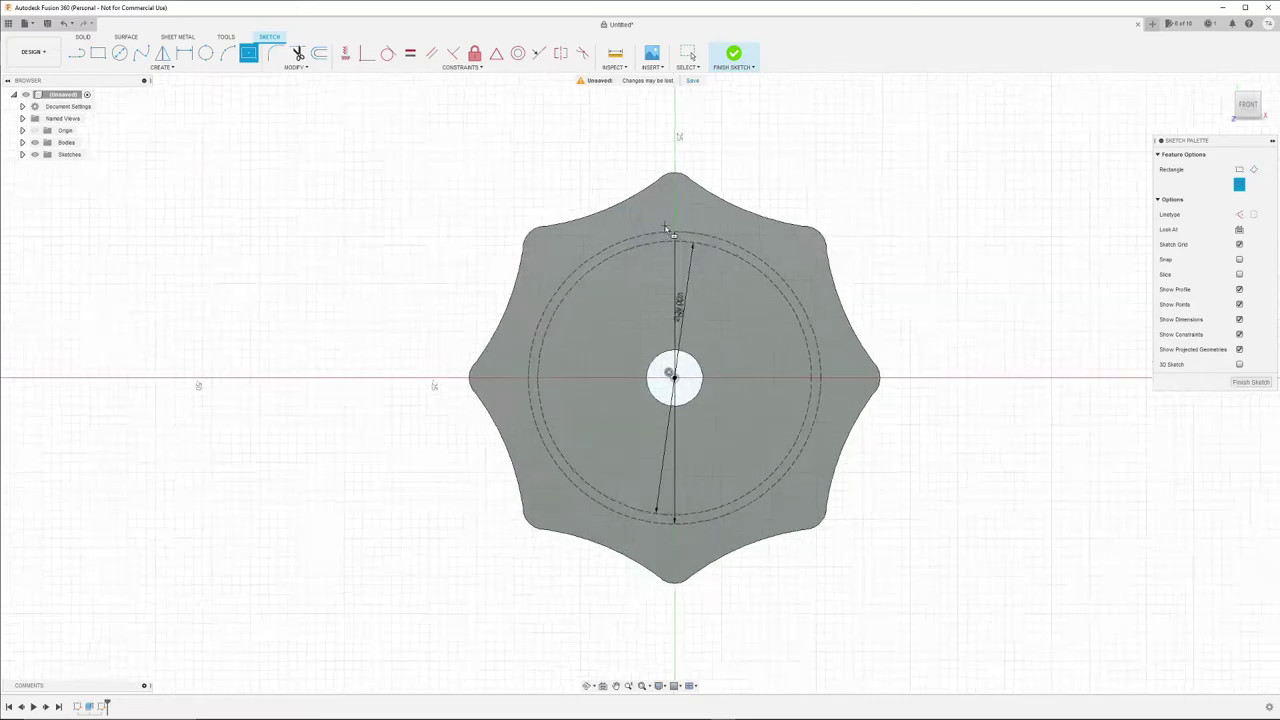
scroll(673, 210, up, 1)
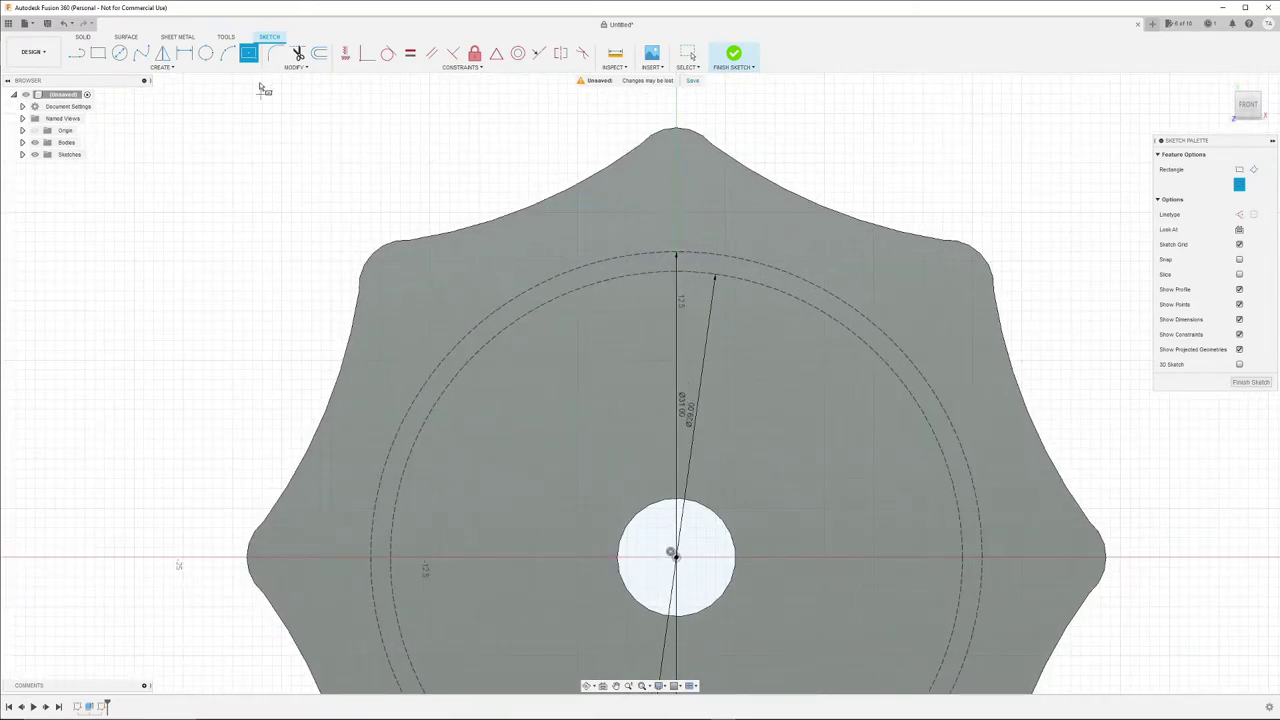
click(677, 255)
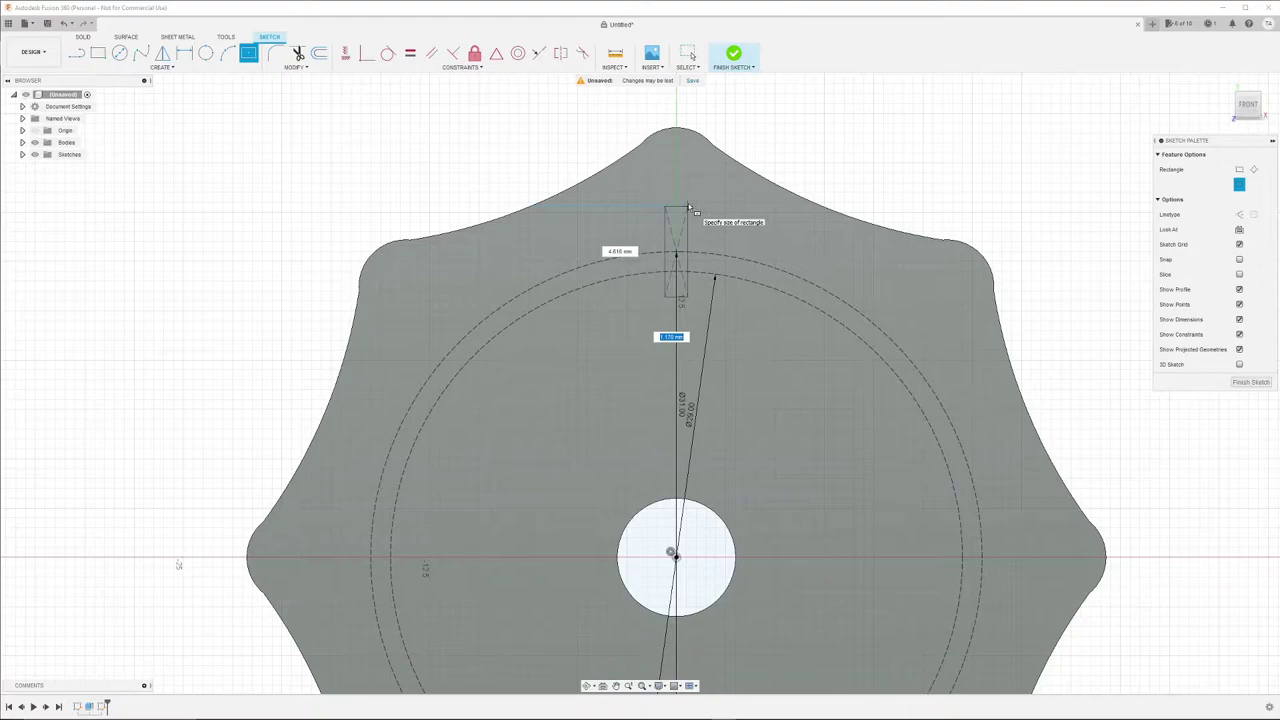
text(1)
key(Tab)
text(1)
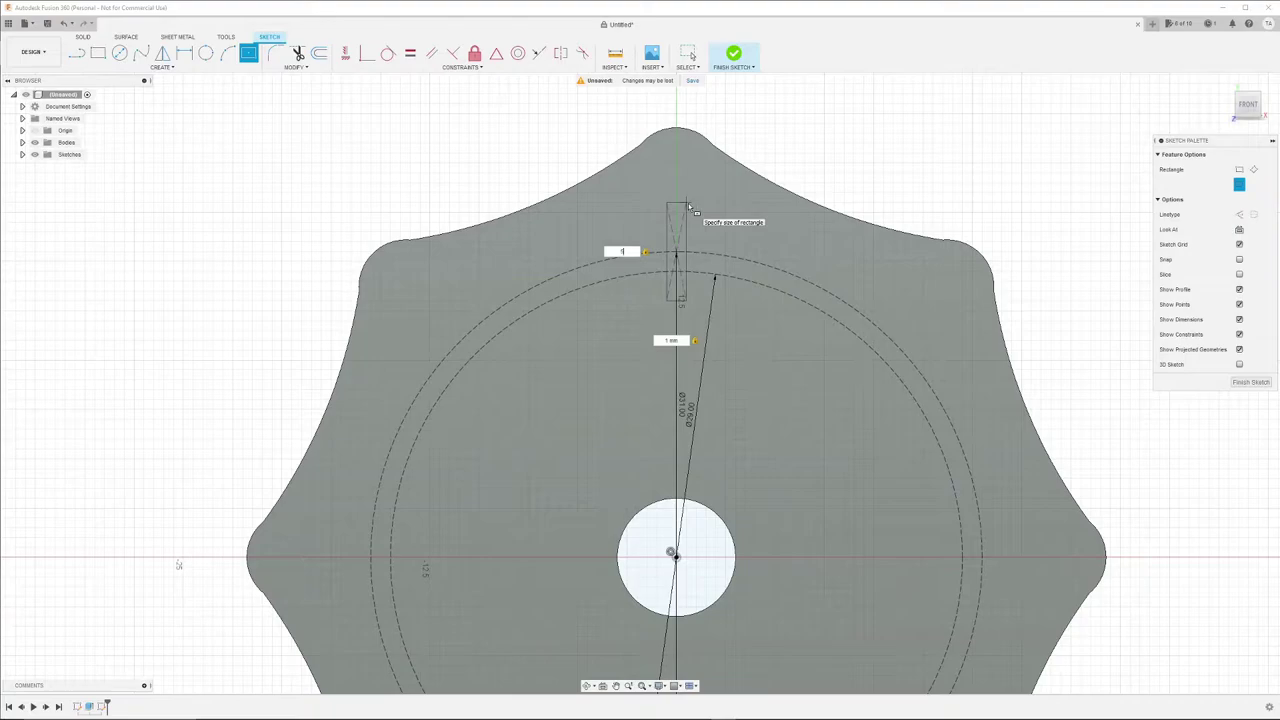
key(Return)
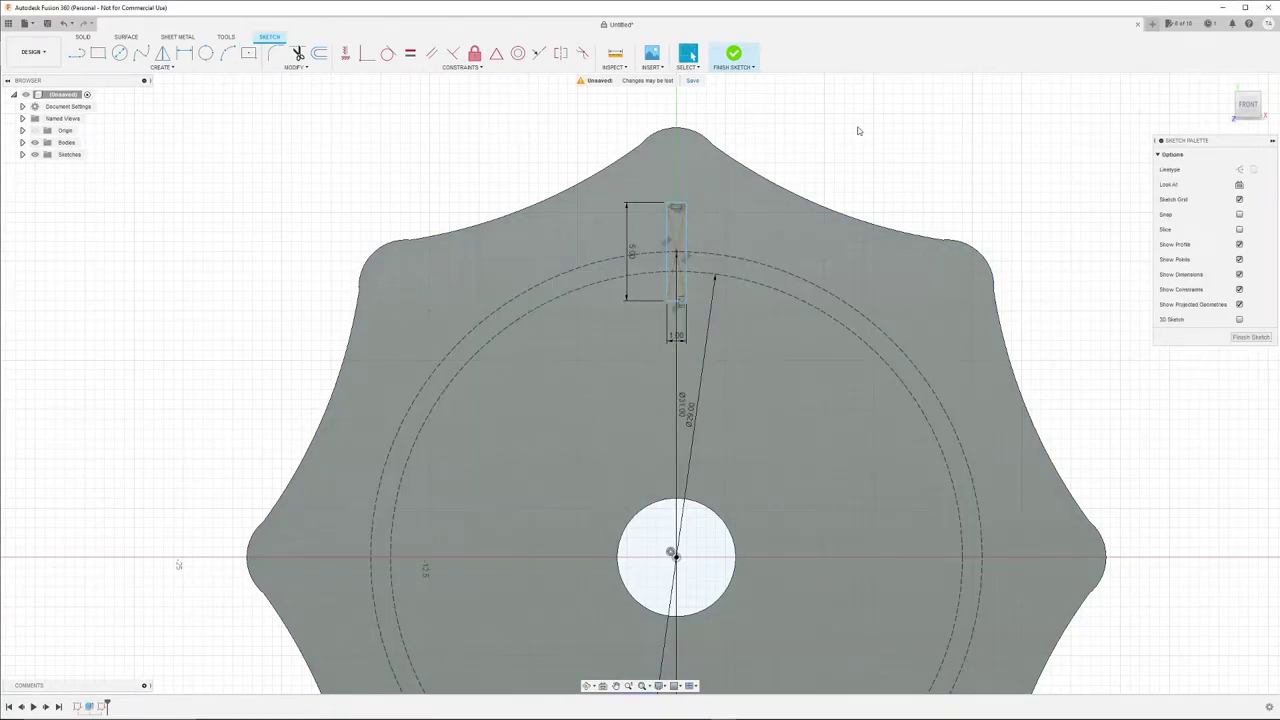
click(679, 222)
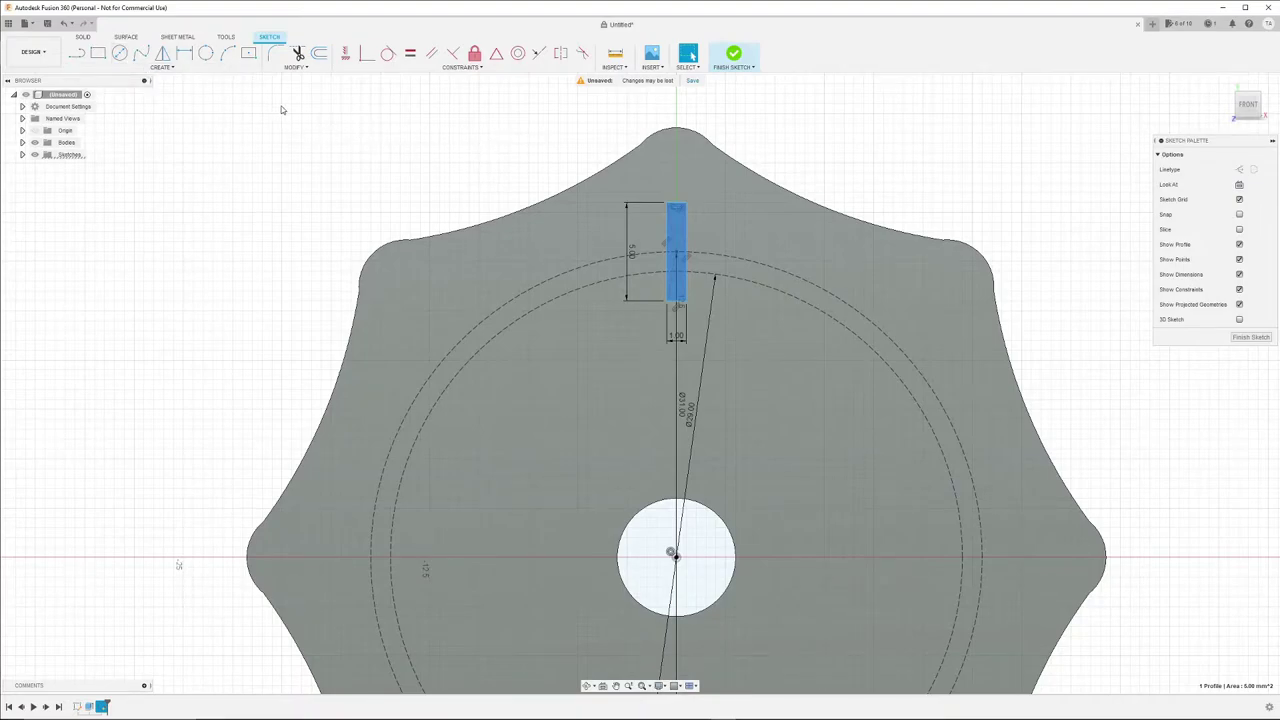
click(160, 67)
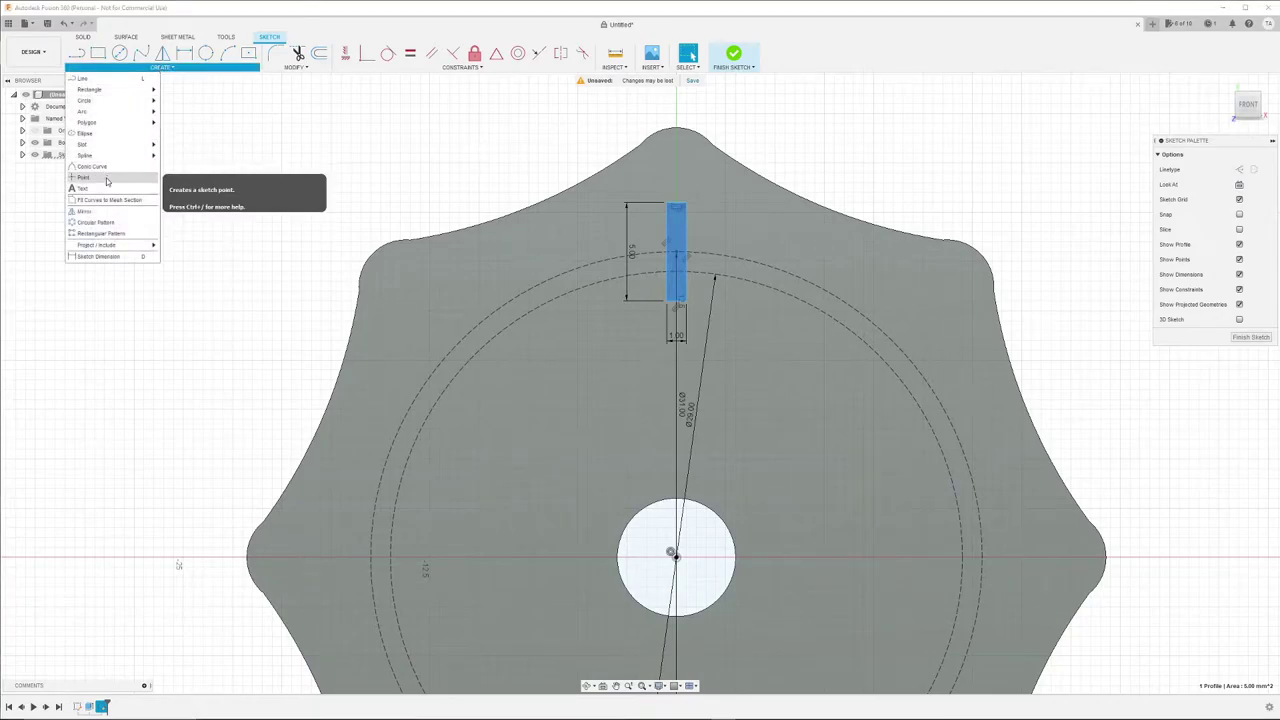
- Circular-pattern the 1 × 5 mm slot rectangle 12 times over a full turn around the hole centre
click(108, 222)
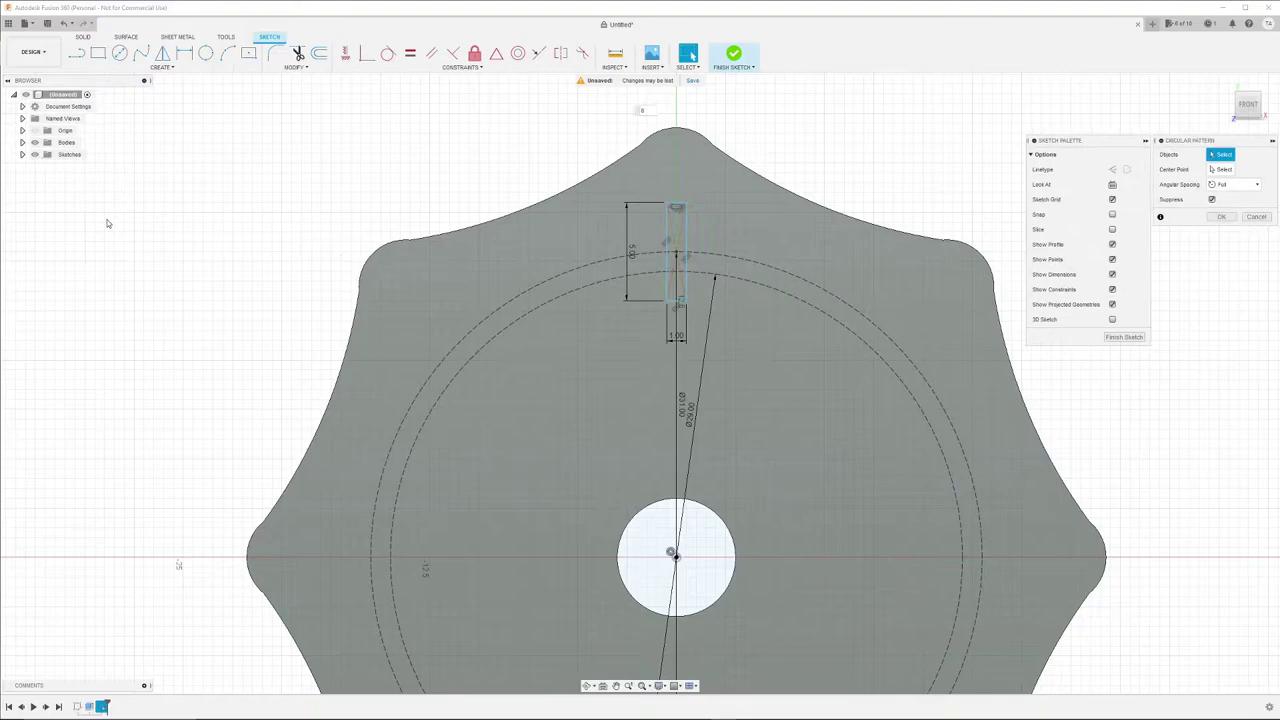
click(1223, 185)
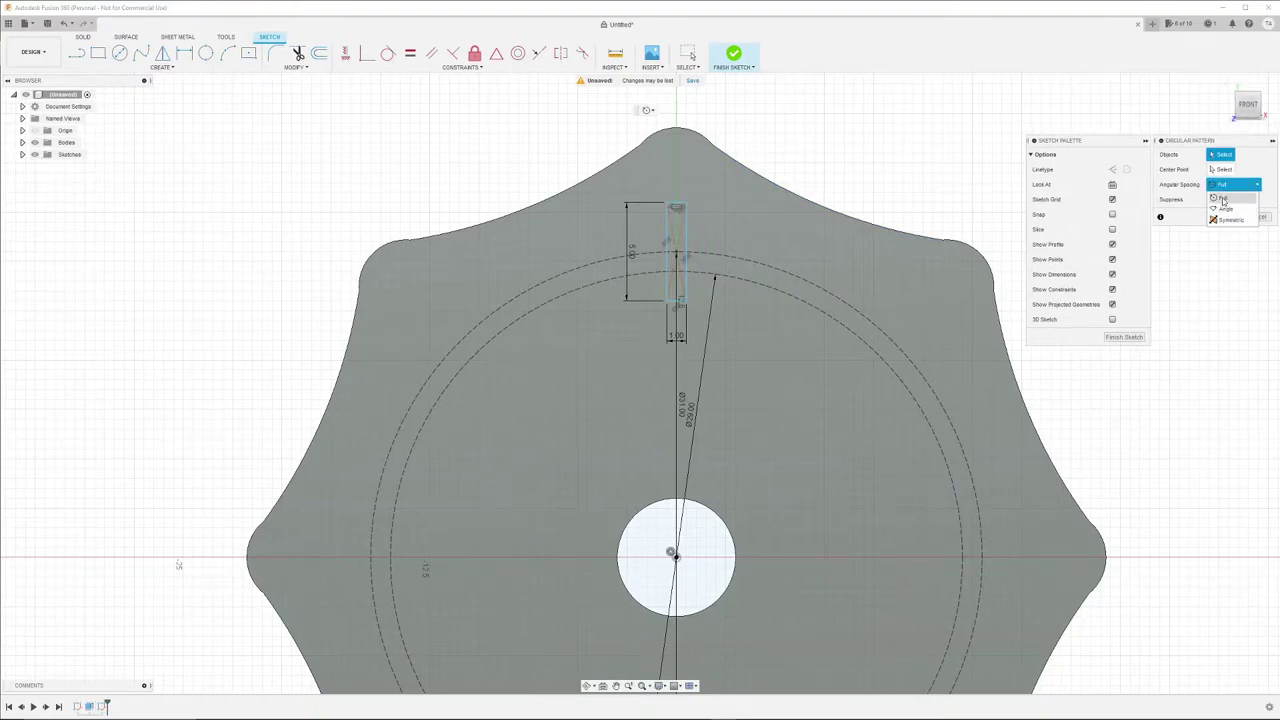
click(1222, 199)
click(1222, 169)
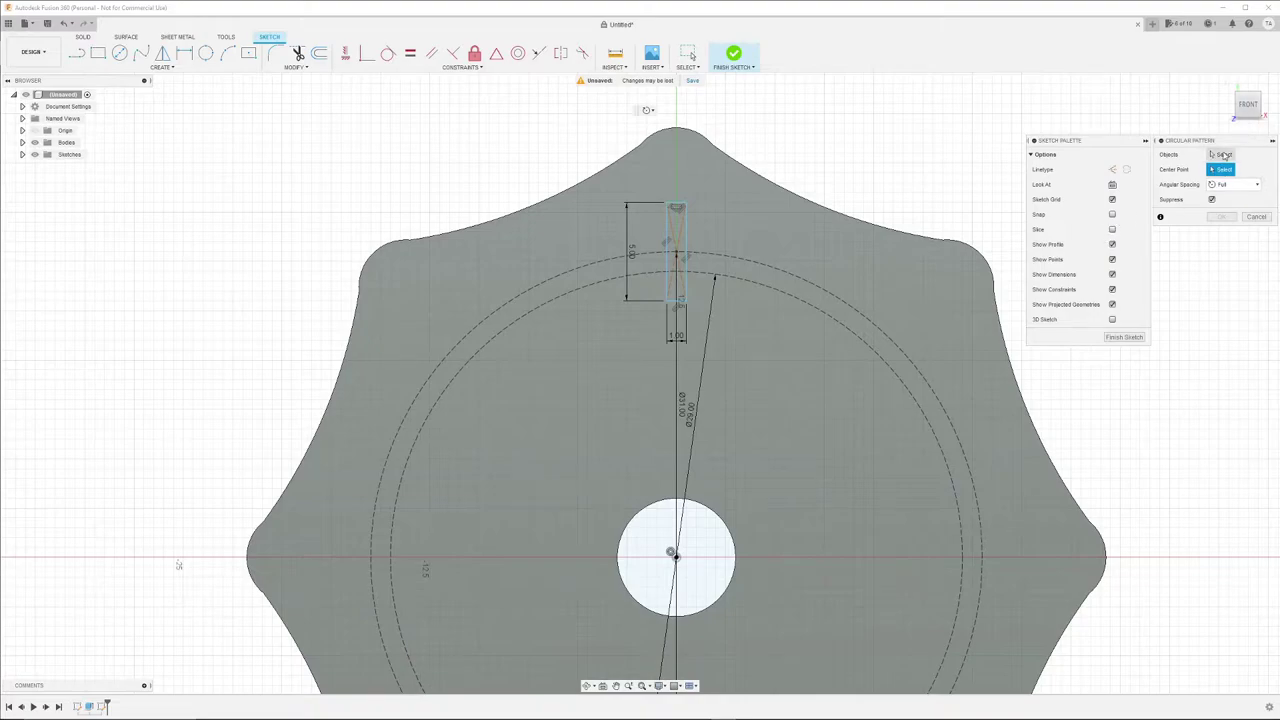
click(1224, 155)
click(667, 234)
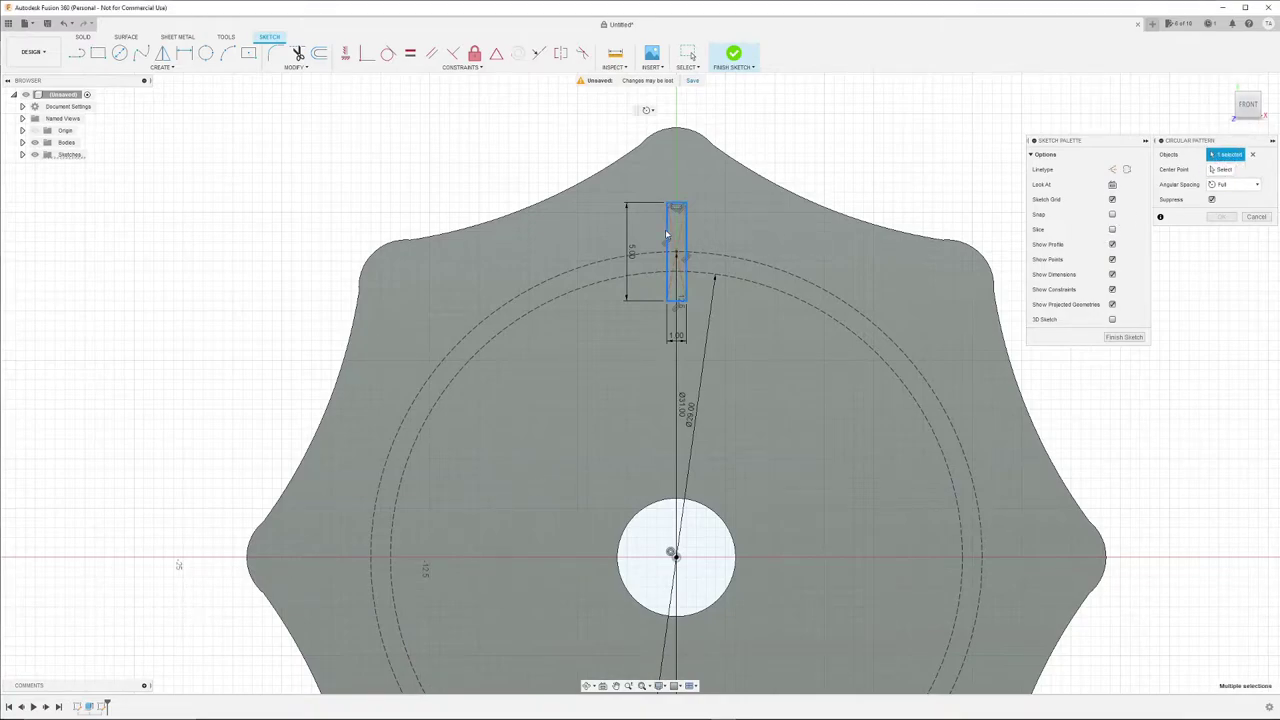
click(1222, 169)
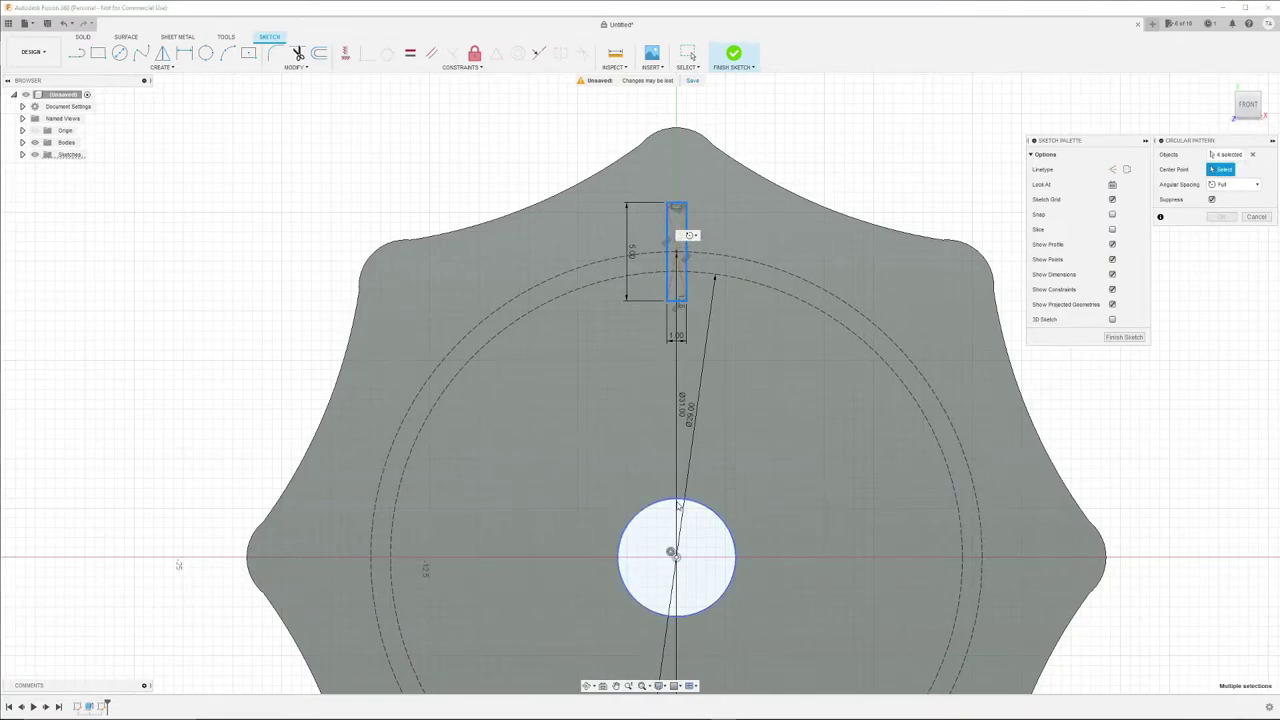
click(672, 553)
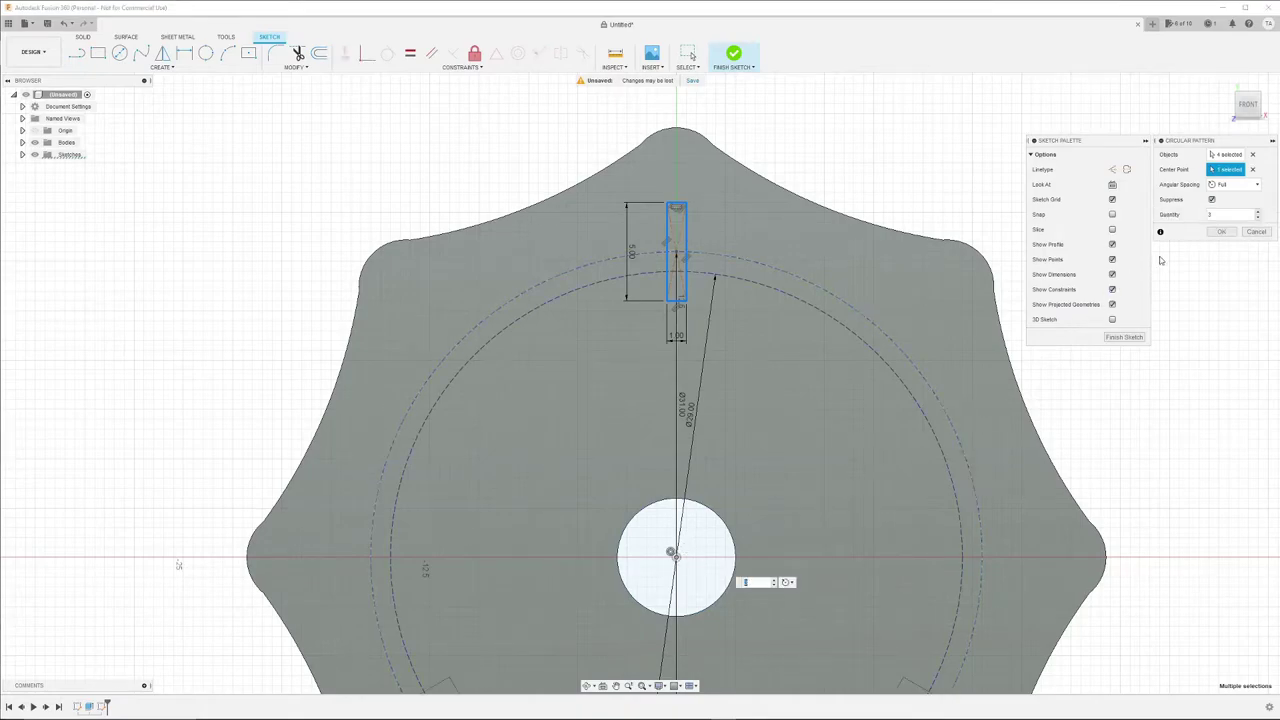
drag(1231, 214, 1207, 216)
text(12)
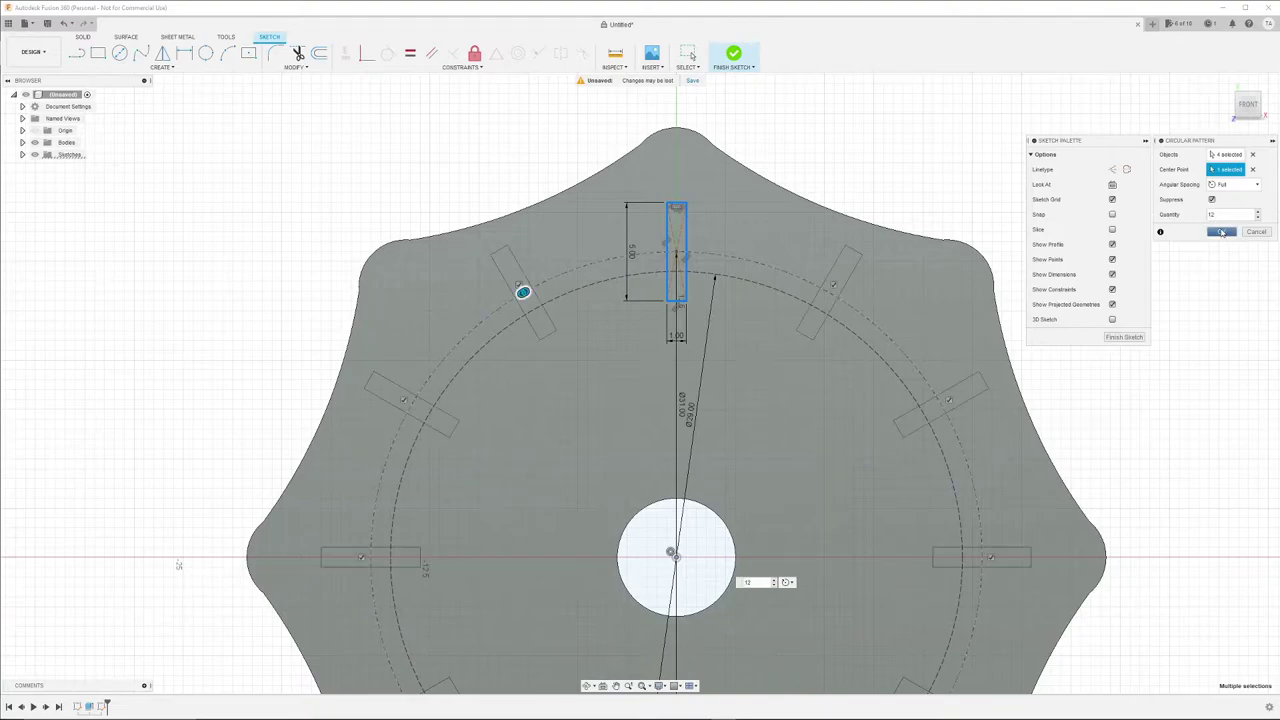
click(1221, 232)
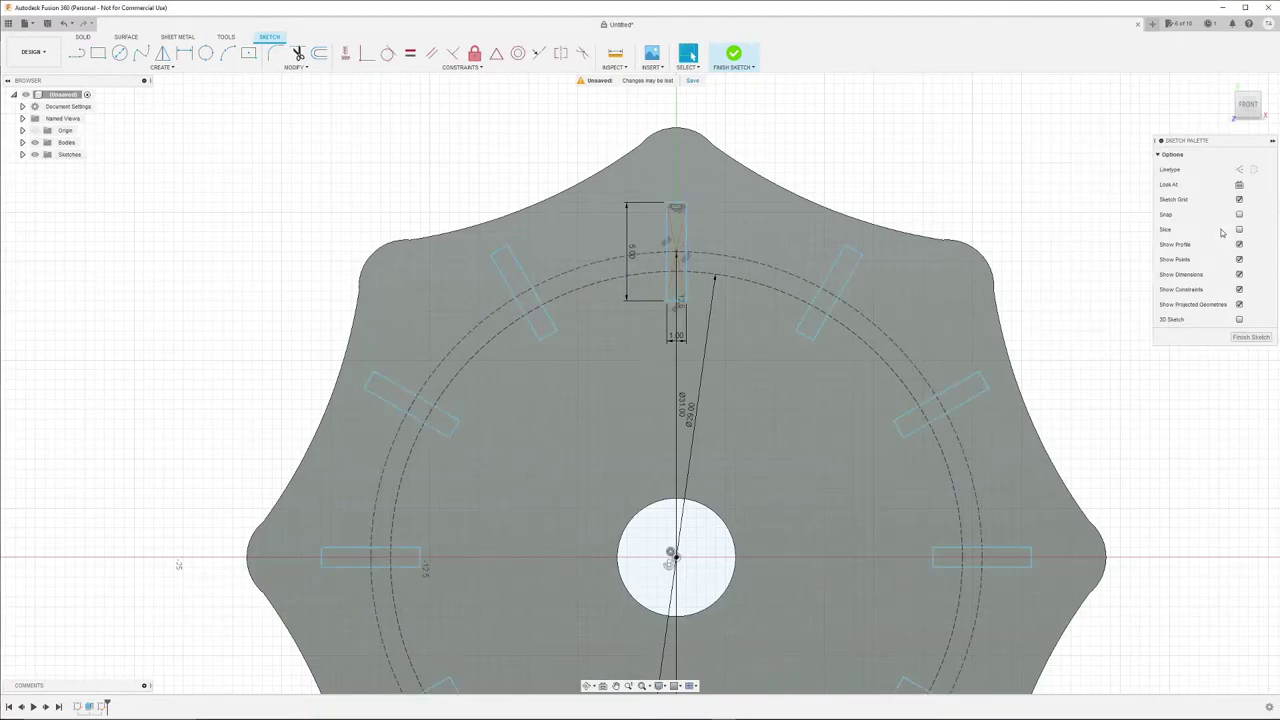
- Select the top, upper-right and right-side slot outlines
double_click(667, 237)
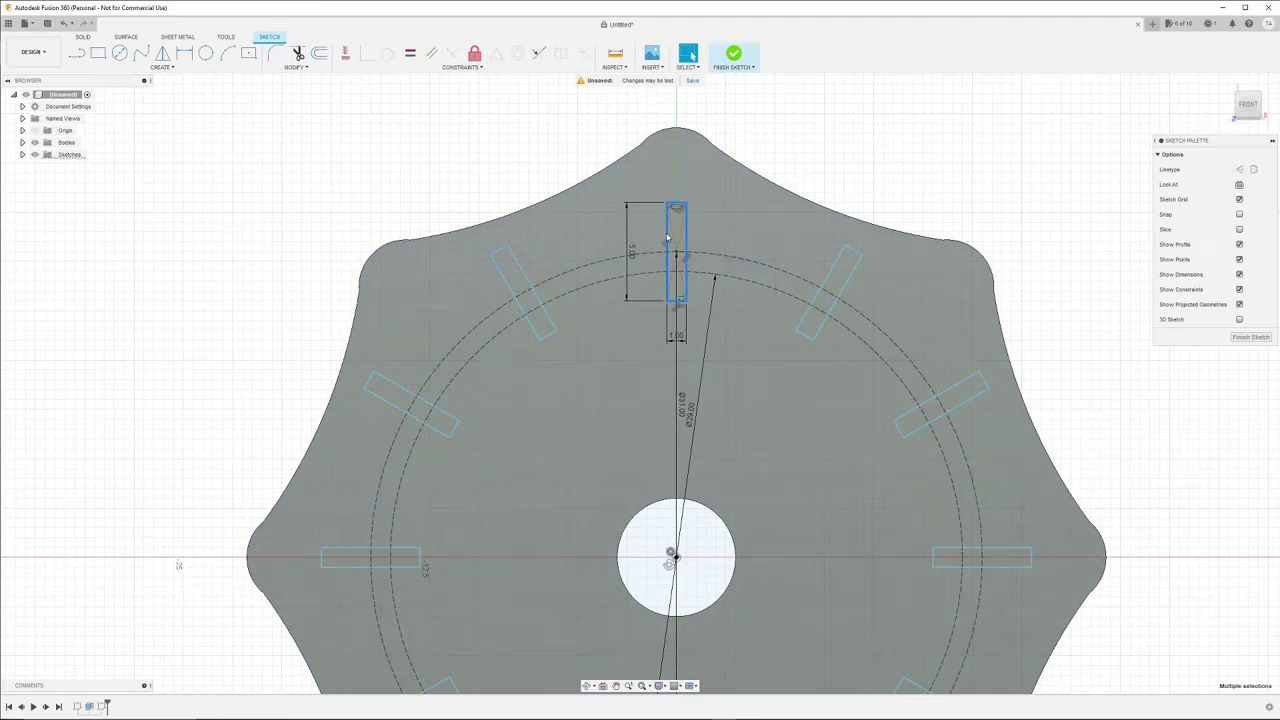
shift+double_click(829, 292)
shift+double_click(940, 402)
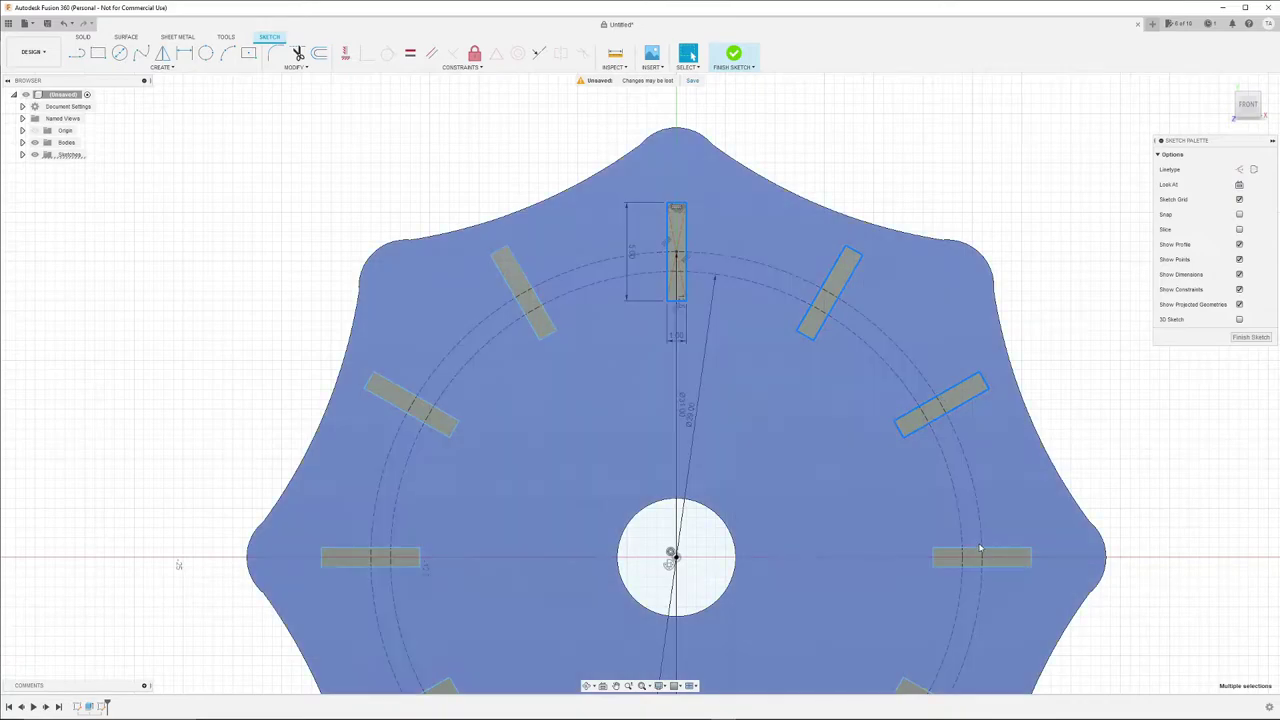
shift+double_click(983, 551)
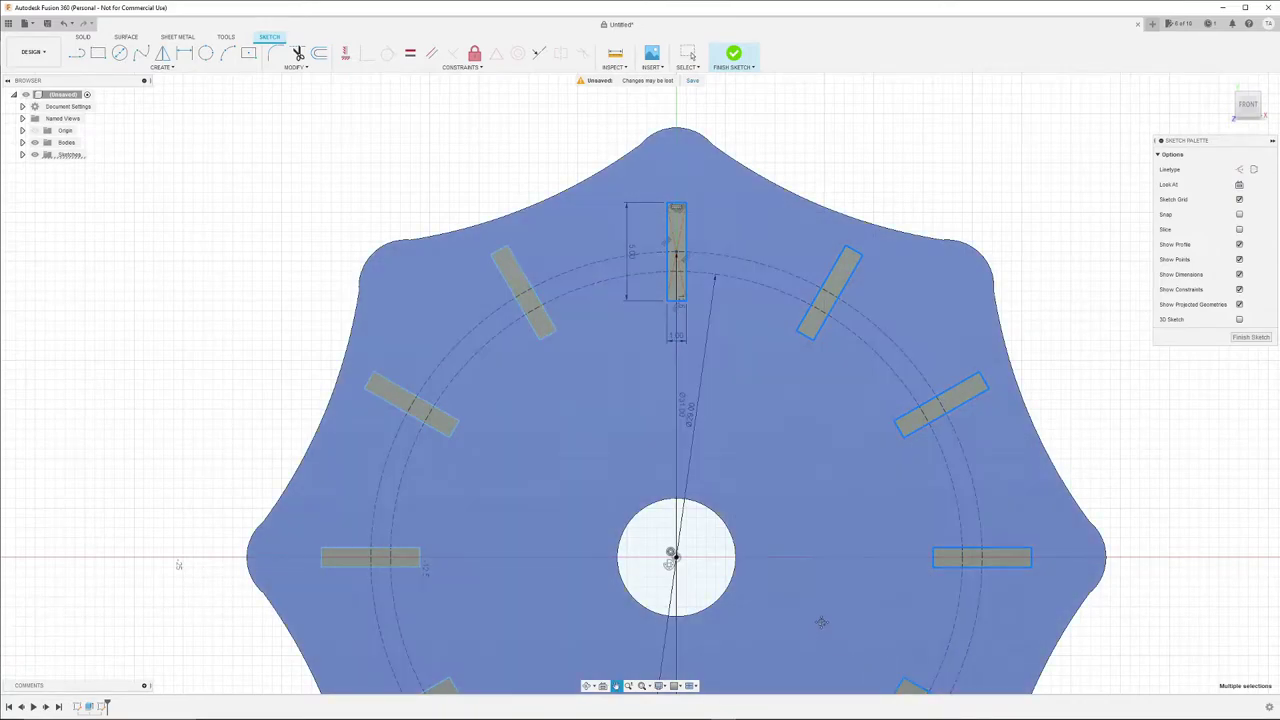
- Add the remaining bottom, left and upper-left slot outlines to the selection
middle_drag(820, 614, 814, 463)
scroll(818, 468, up, 1)
scroll(818, 468, down, 4)
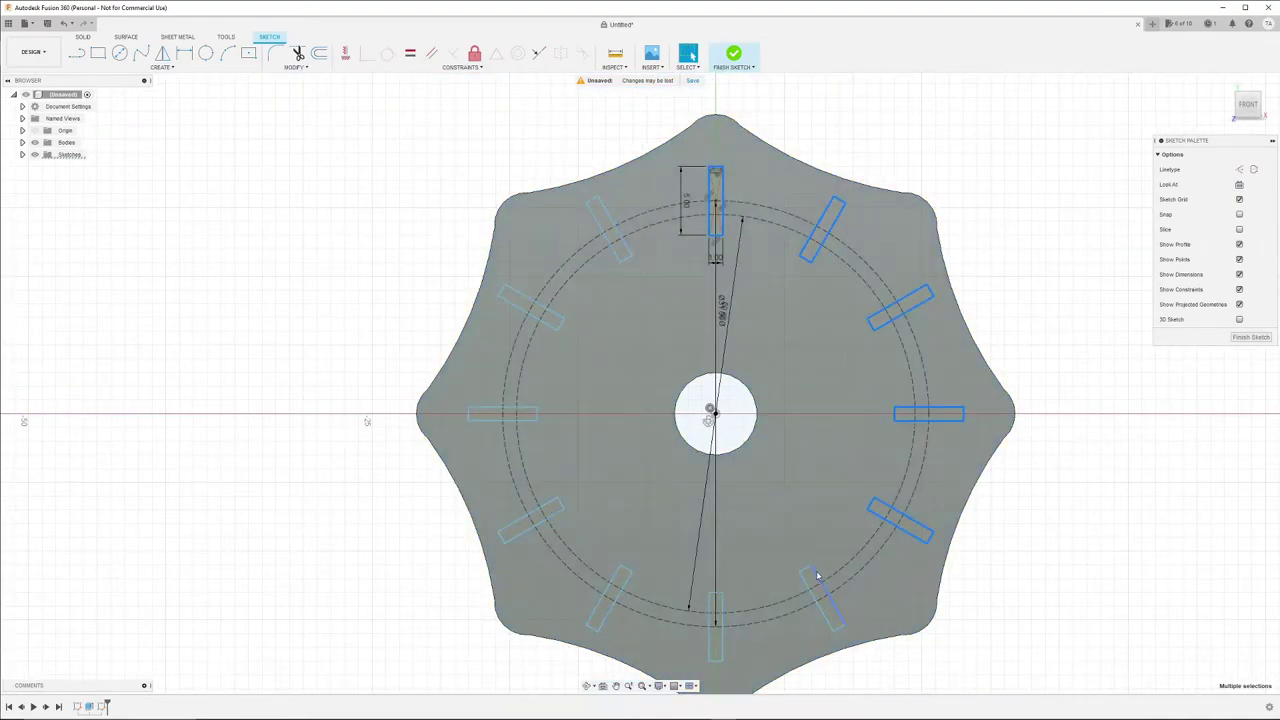
click(818, 577)
click(722, 604)
click(622, 590)
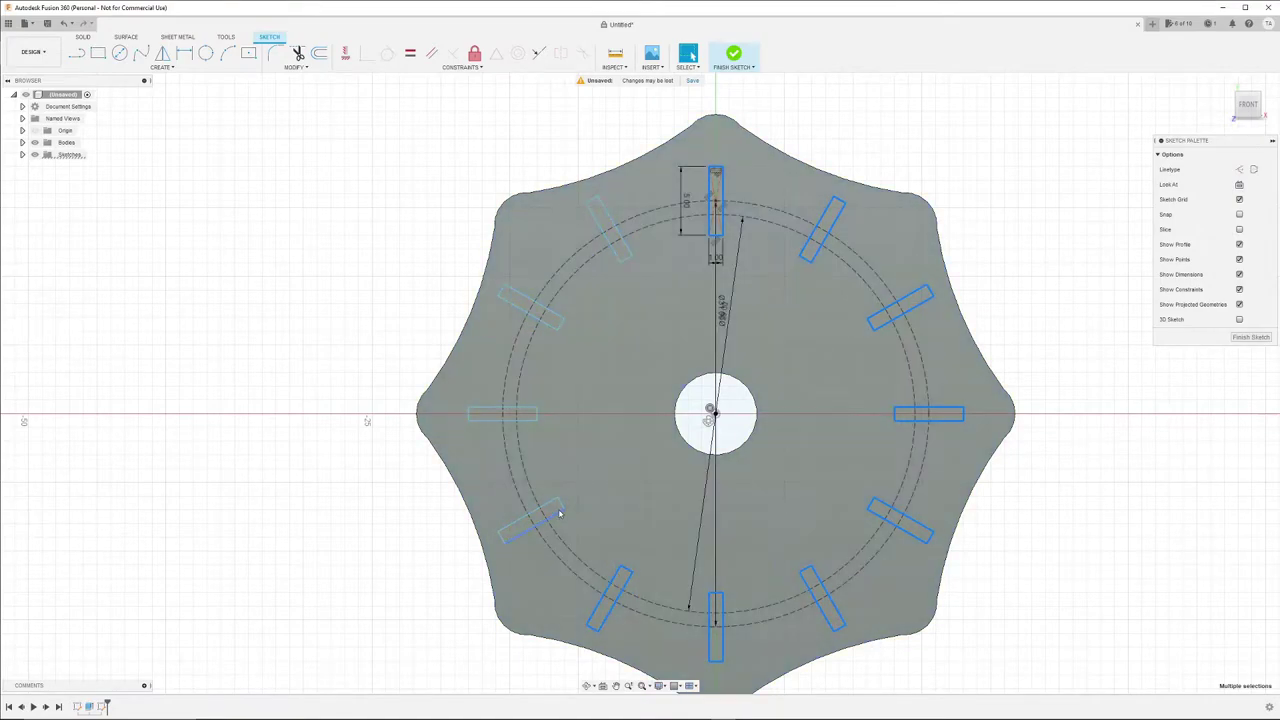
click(559, 514)
click(533, 422)
click(562, 321)
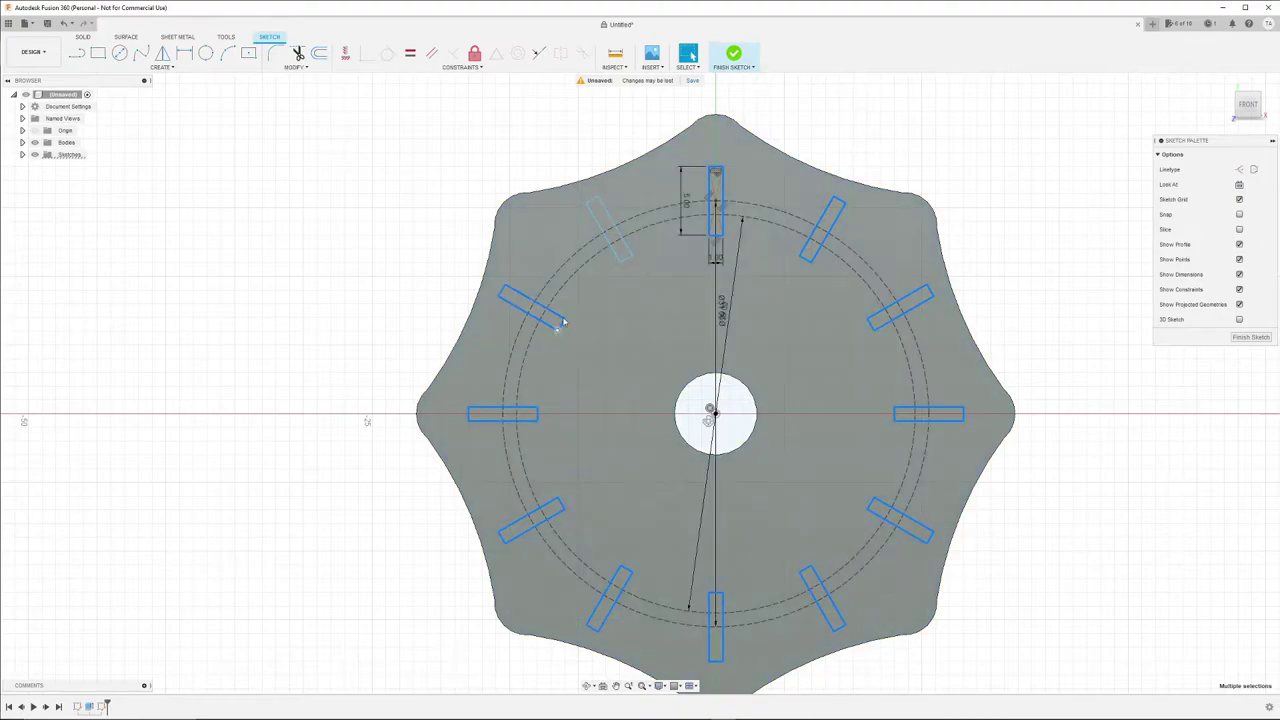
click(608, 251)
- Start an extrude of the slots with the Cut operation, then cancel it and return to the sketch
key(e)
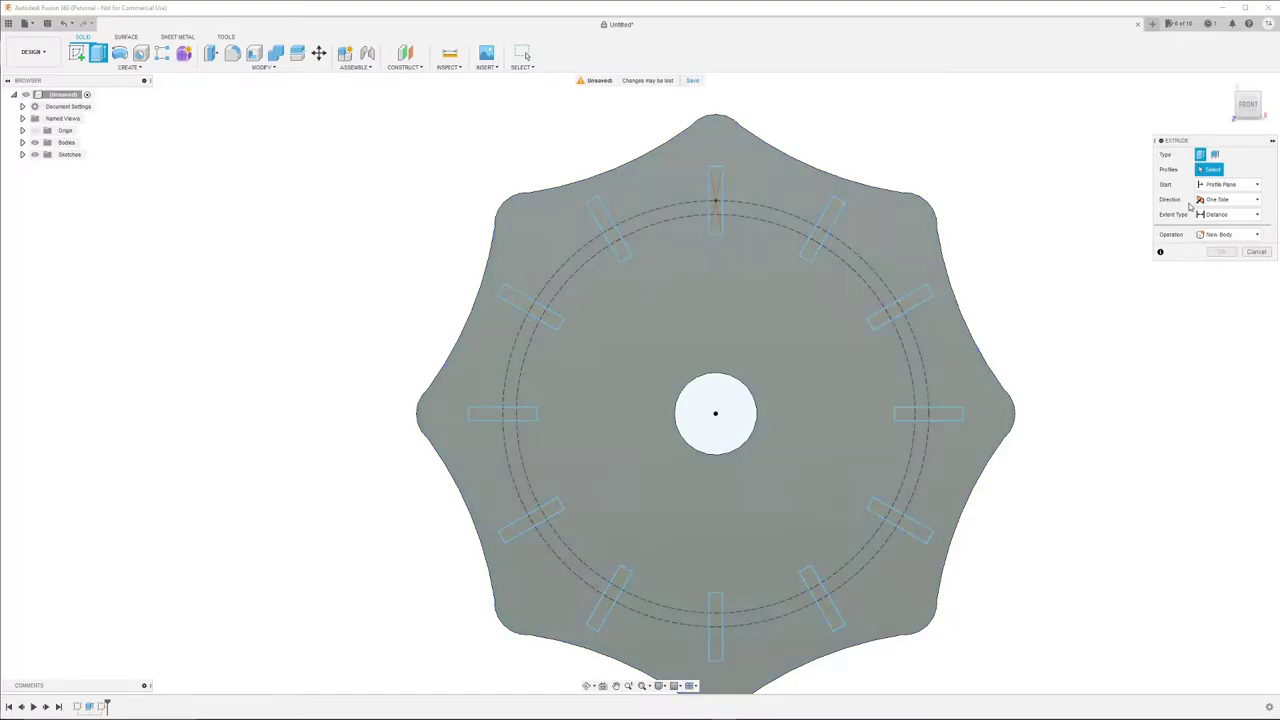
click(1236, 235)
click(1212, 258)
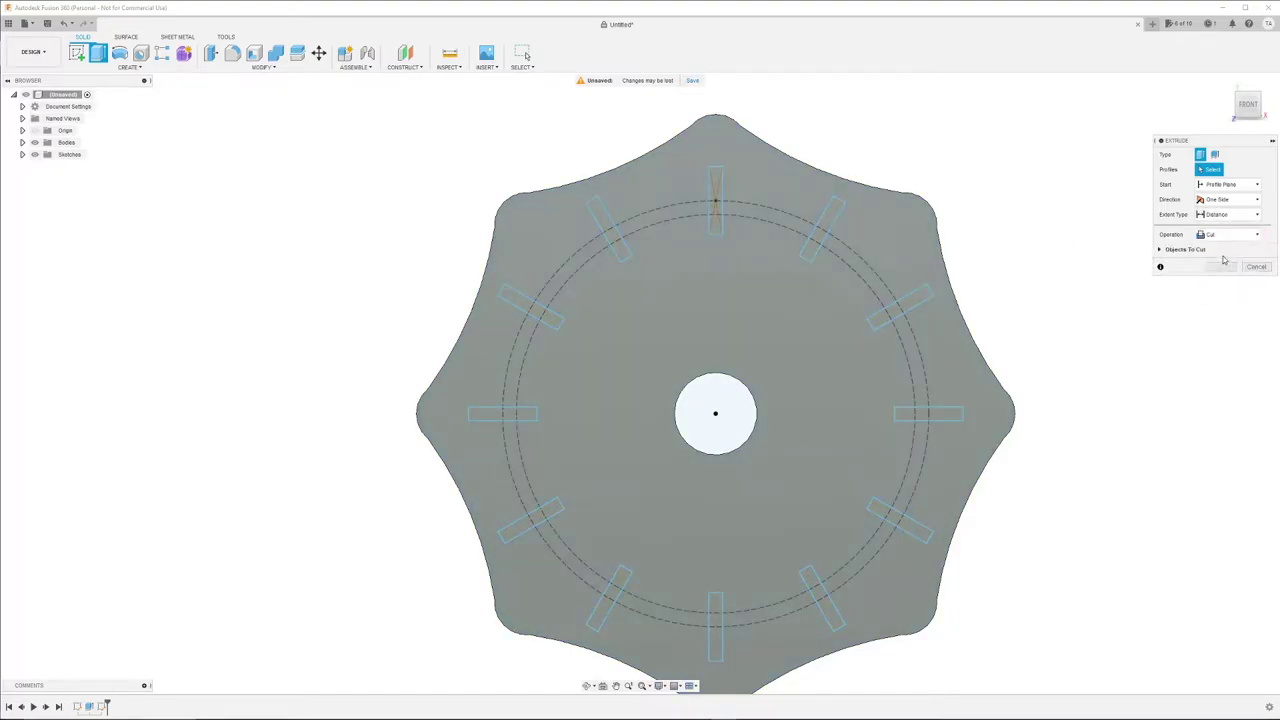
scroll(1105, 300, up, 1)
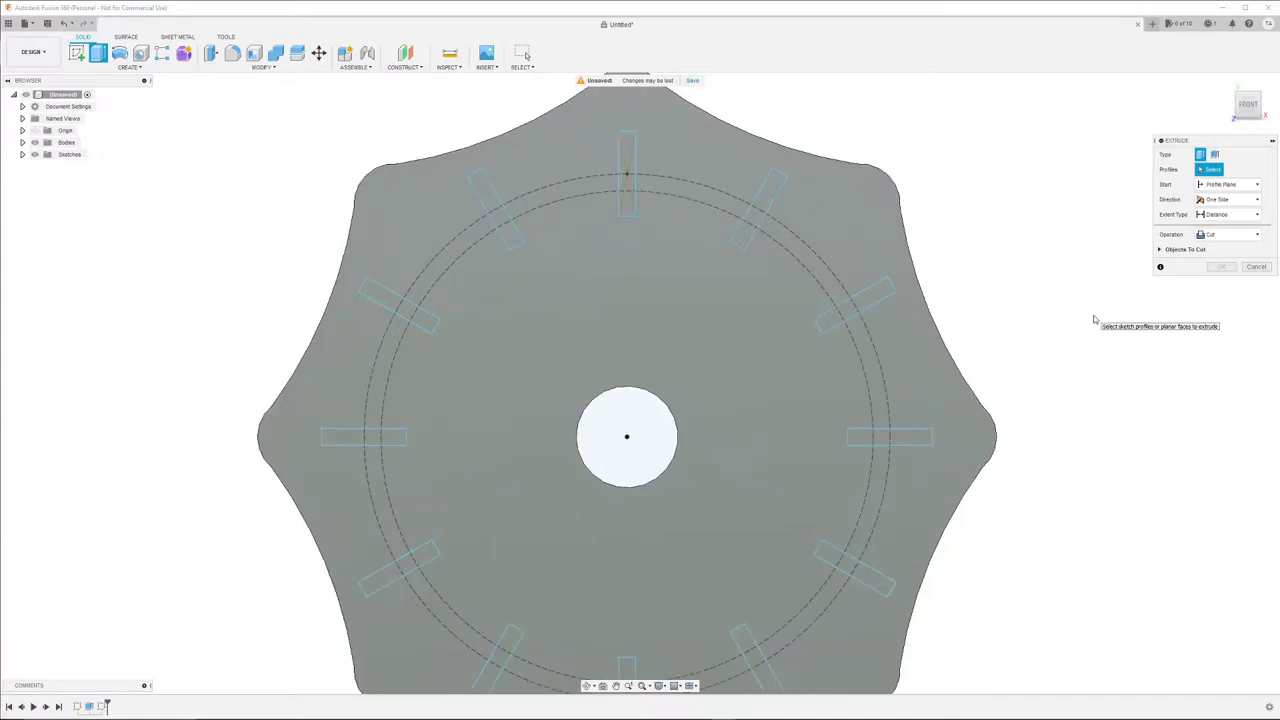
scroll(1095, 318, down, 2)
middle_drag(1092, 314, 1016, 275)
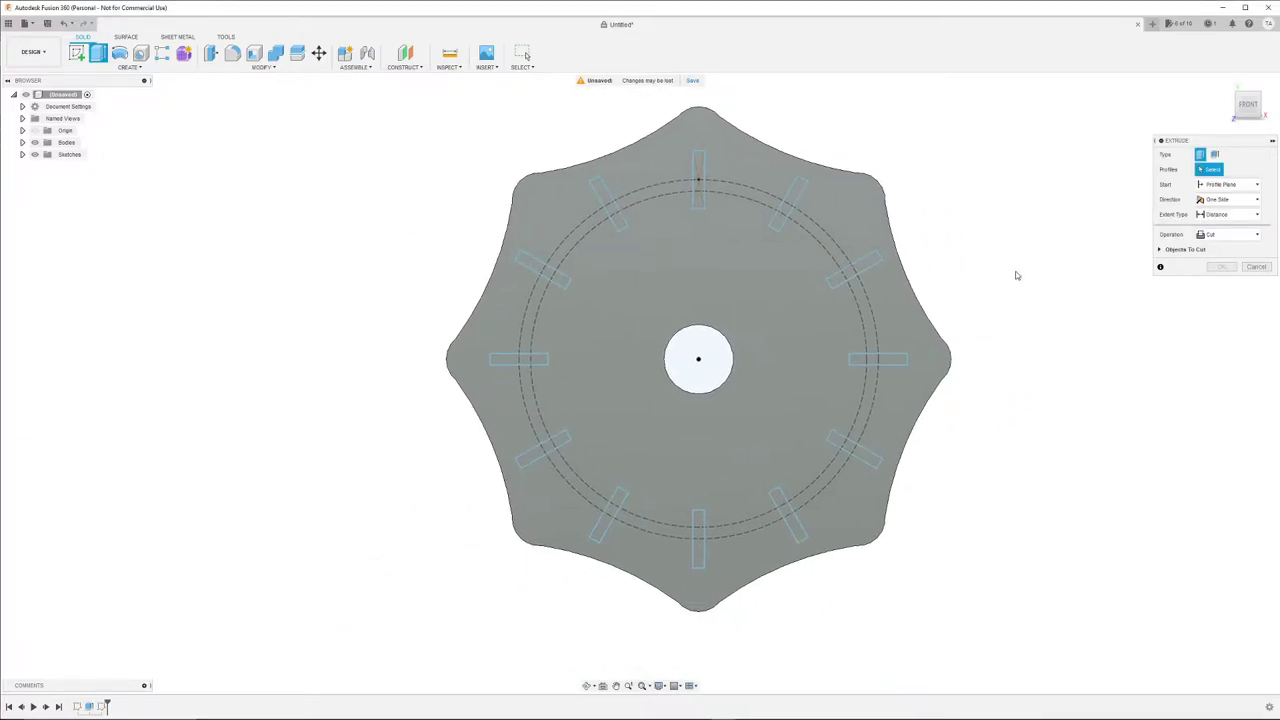
click(1256, 266)
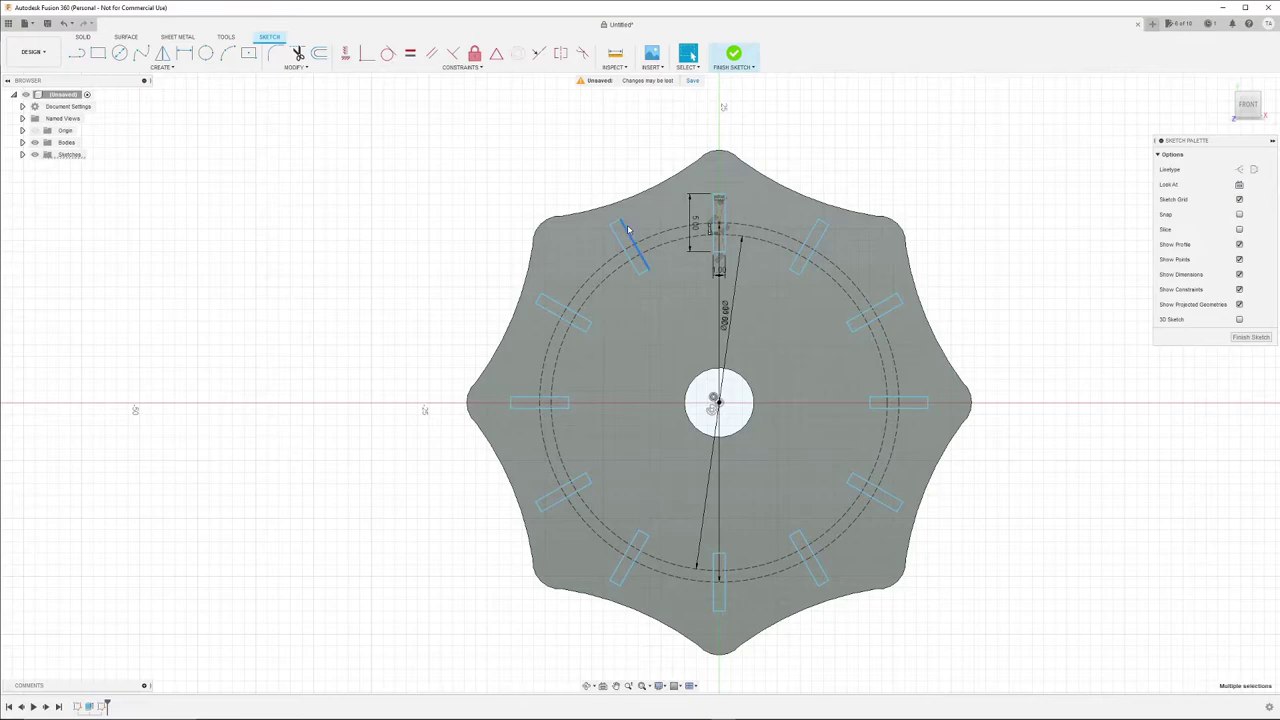
- Pick the upper-left and top slot profiles, keeping the knob body profile out of the selection
click(628, 232)
shift+click(716, 212)
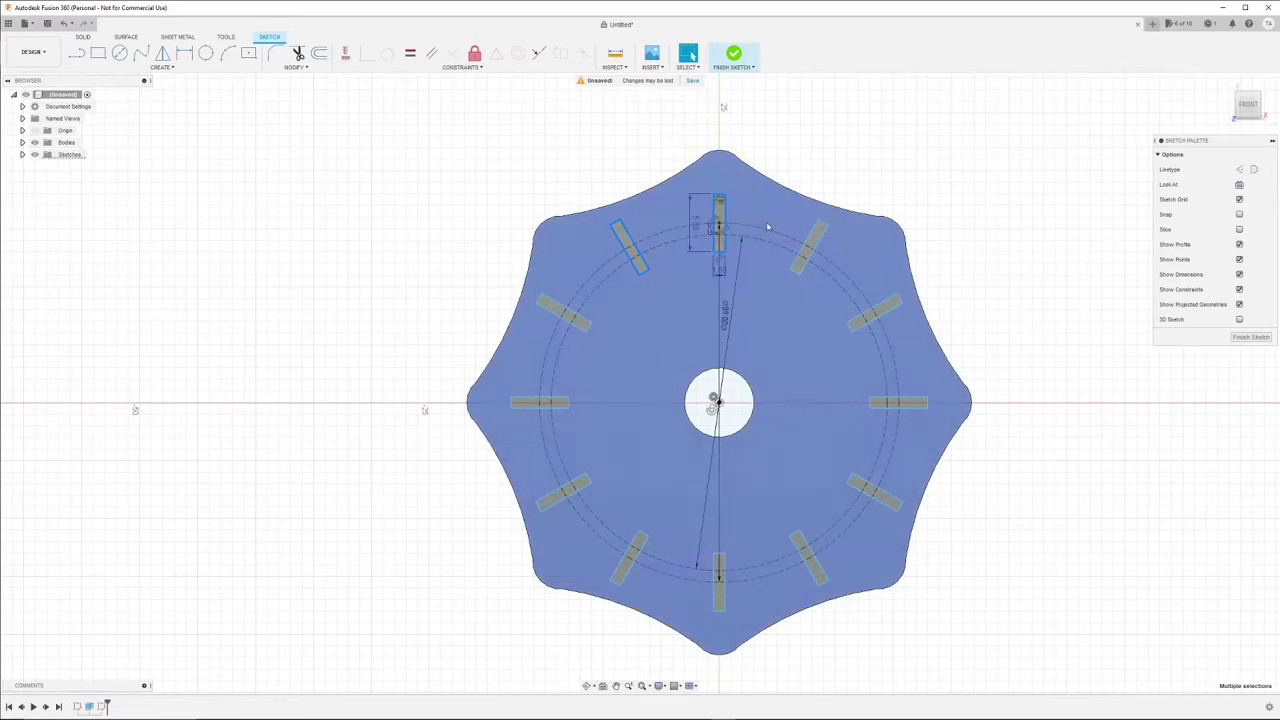
click(621, 233)
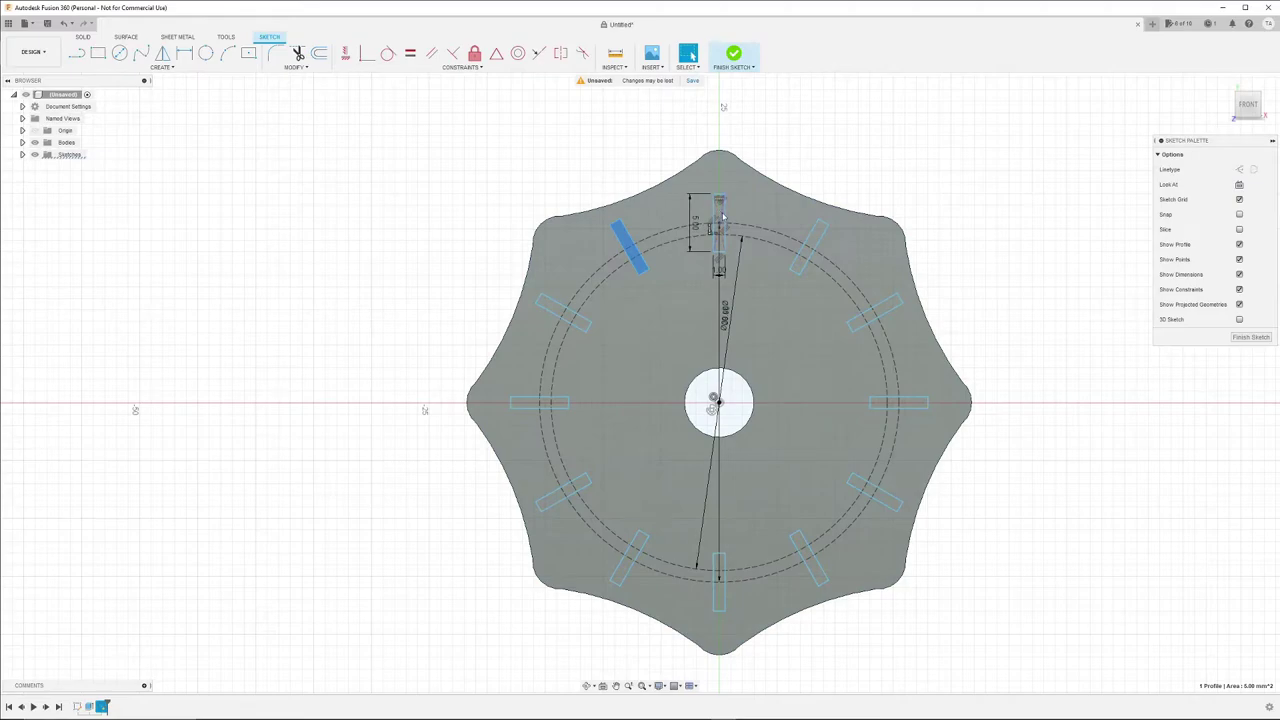
scroll(722, 215, up, 5)
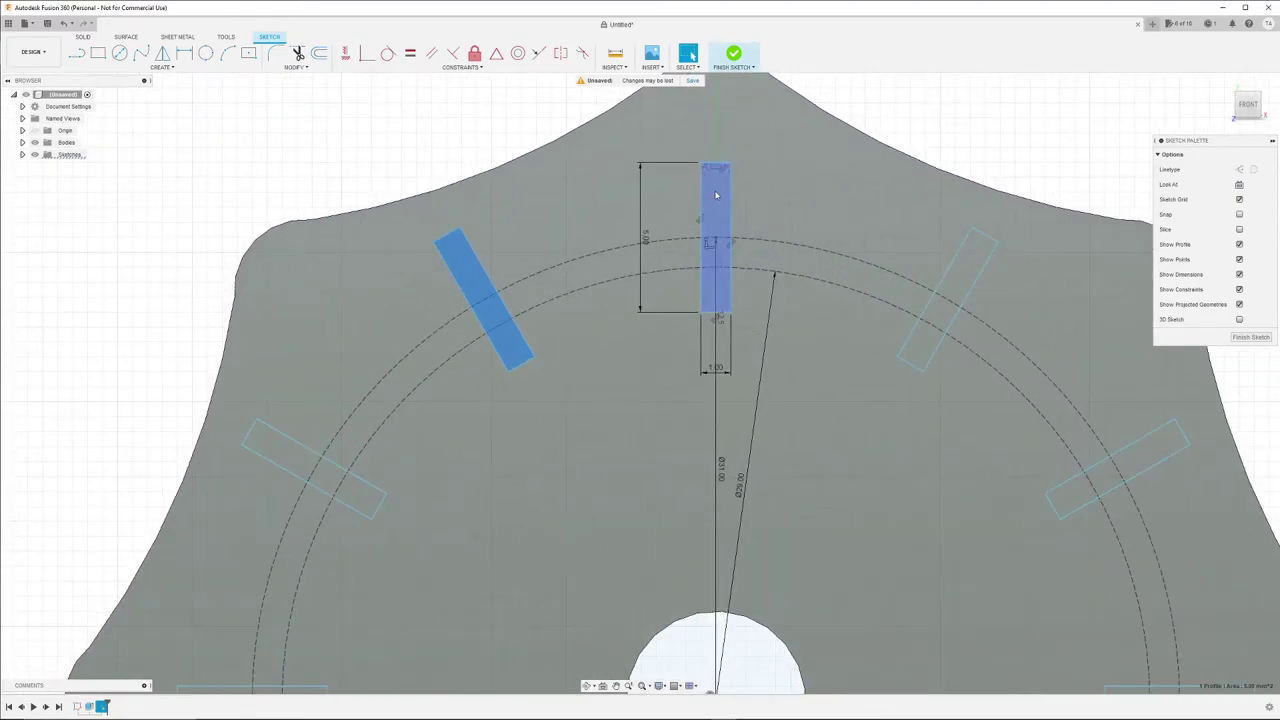
shift+click(777, 262)
scroll(775, 260, down, 6)
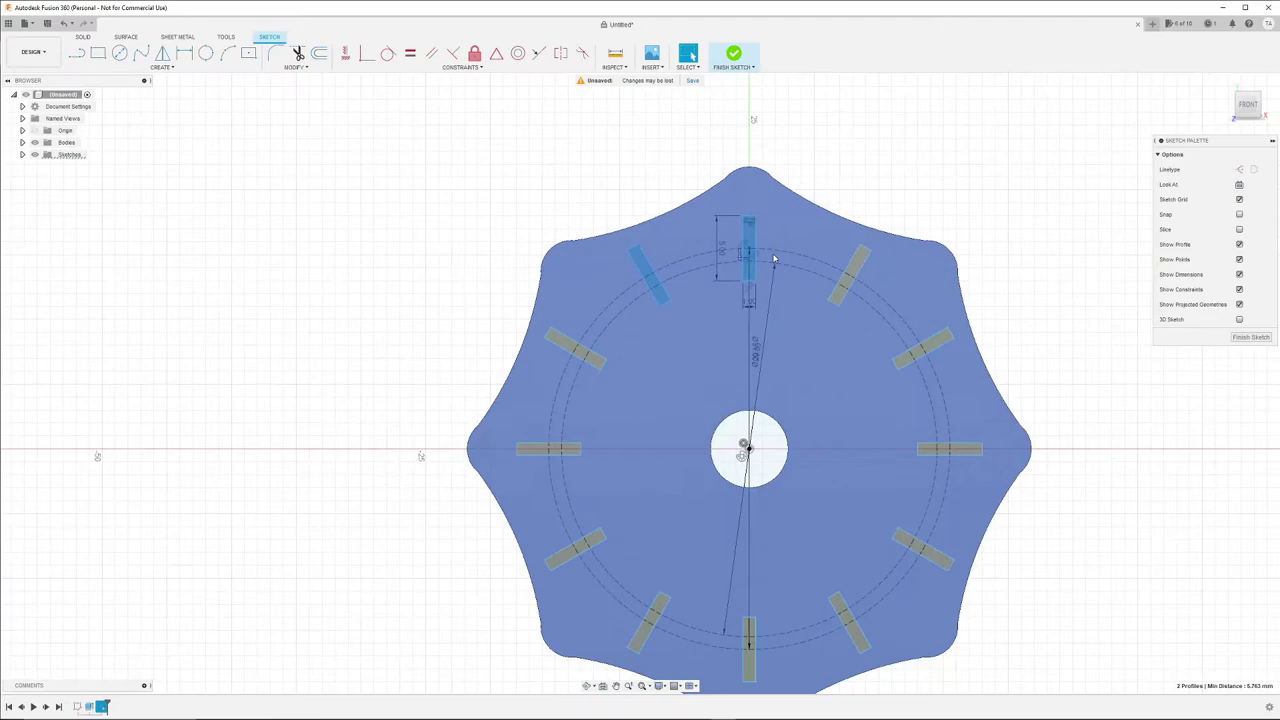
shift+click(810, 245)
- Add the remaining ten slot profiles clockwise from upper-right around to upper-left
shift+click(848, 273)
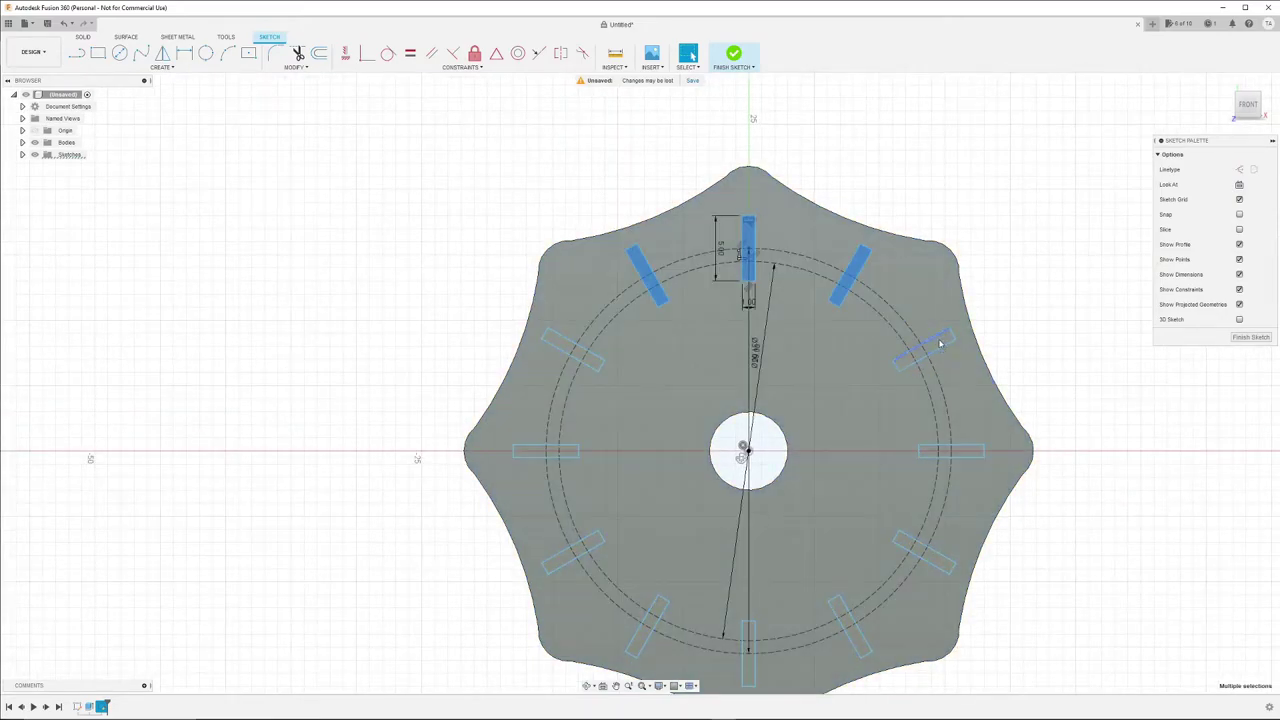
shift+click(940, 341)
shift+click(948, 454)
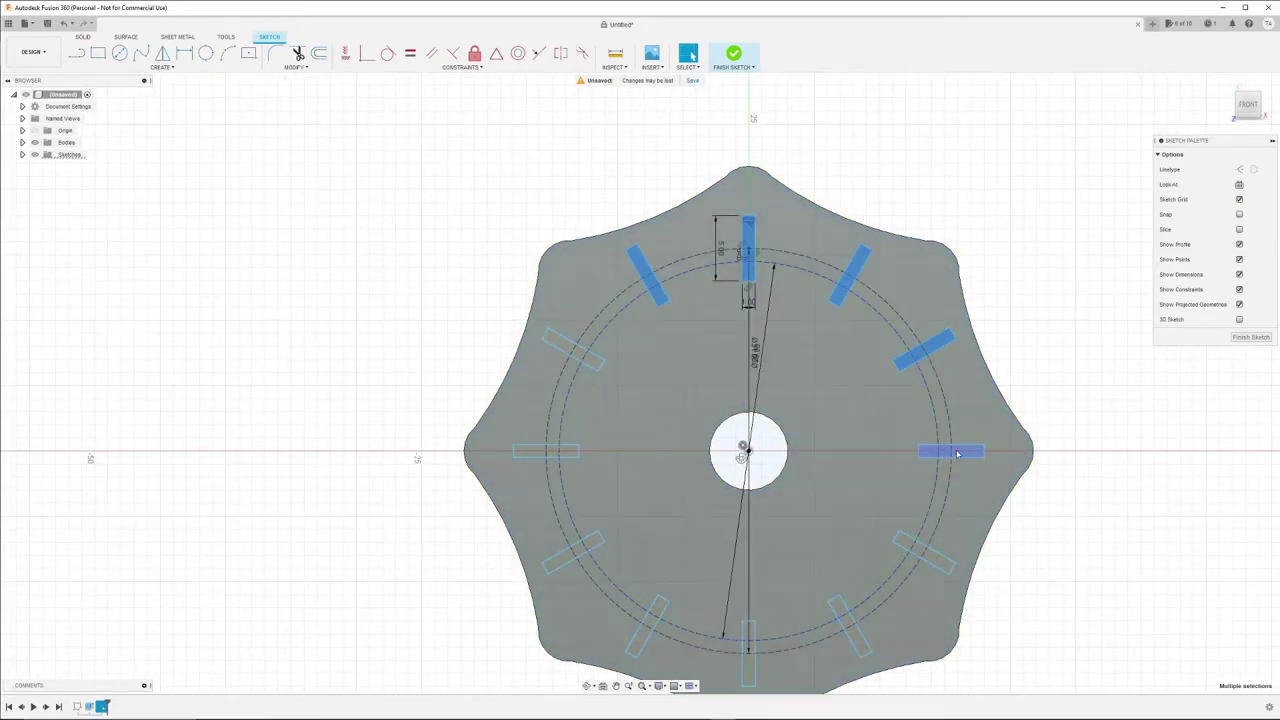
shift+click(930, 555)
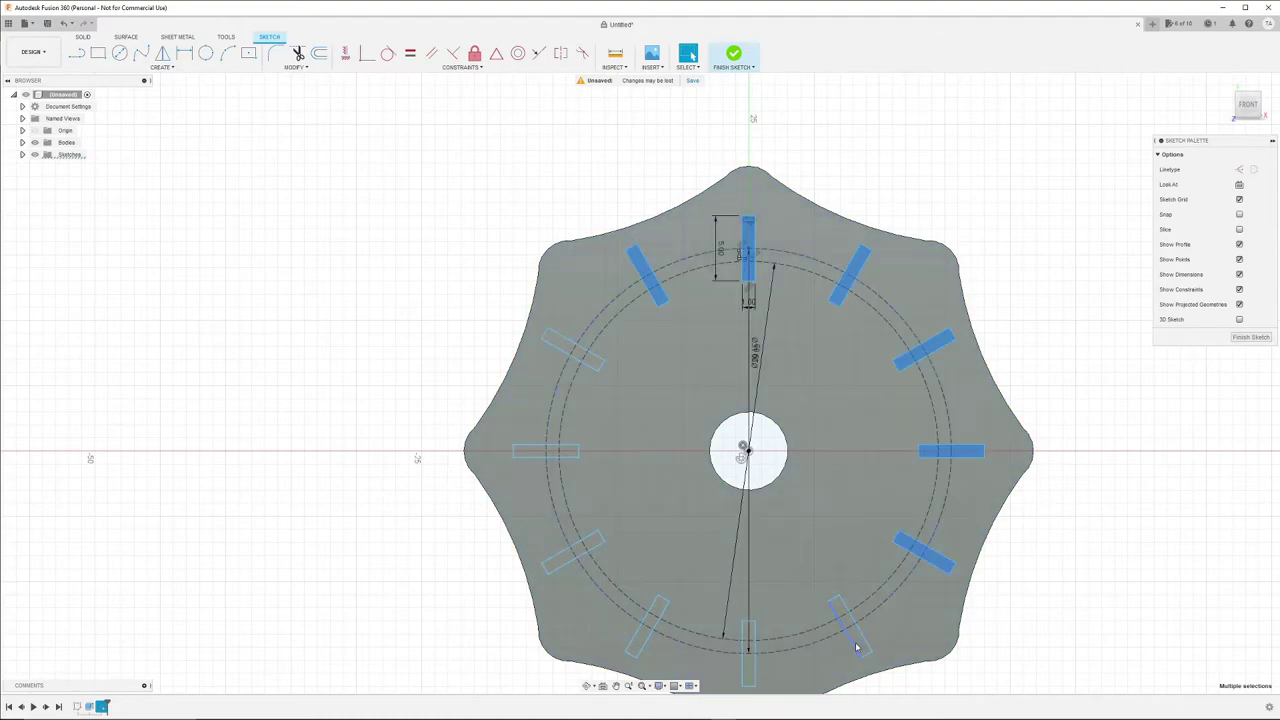
shift+click(852, 638)
shift+click(748, 660)
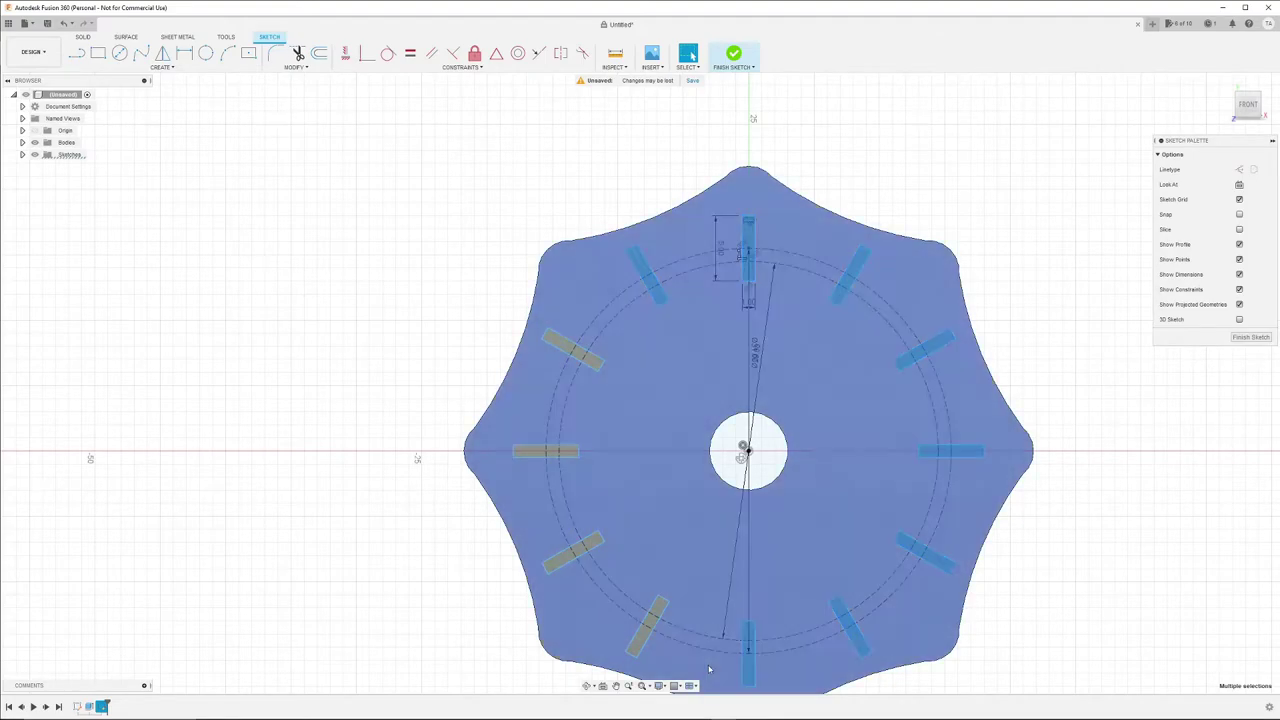
shift+click(642, 640)
shift+click(574, 550)
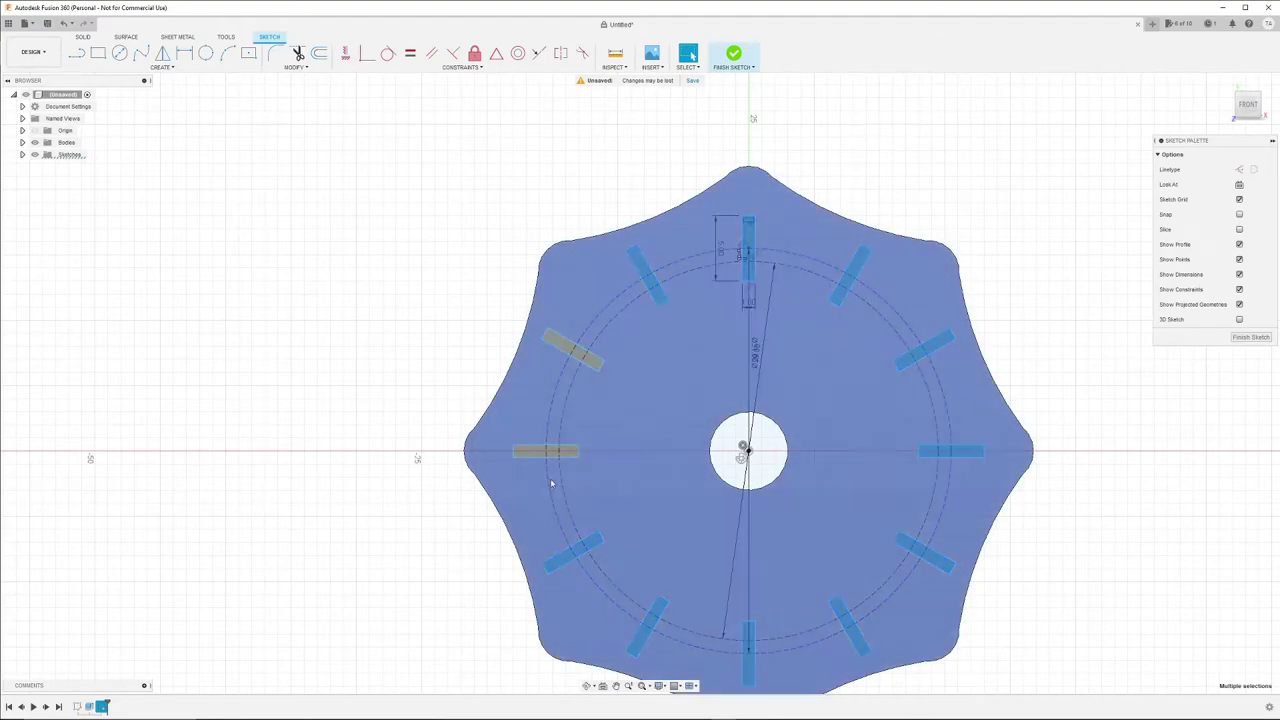
shift+click(533, 455)
shift+click(572, 348)
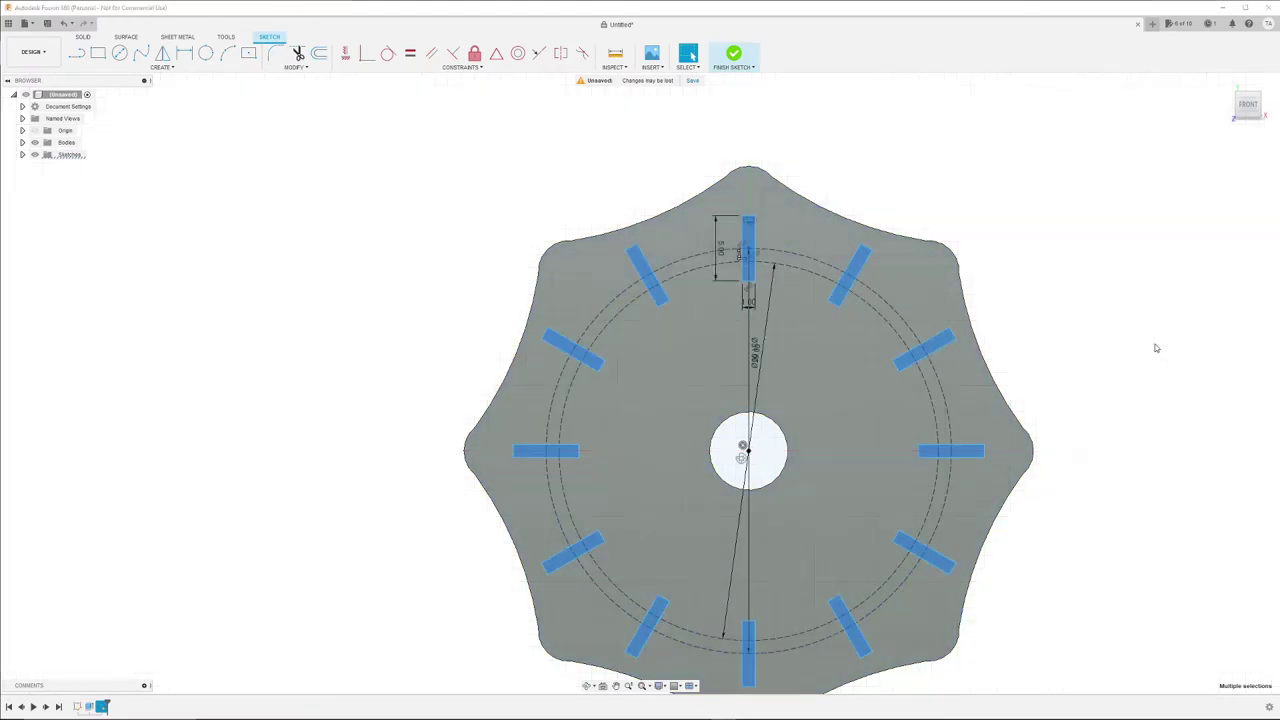
- Extrude the twelve slot profiles as a 0.6 mm deep cut into the knob face
key(e)
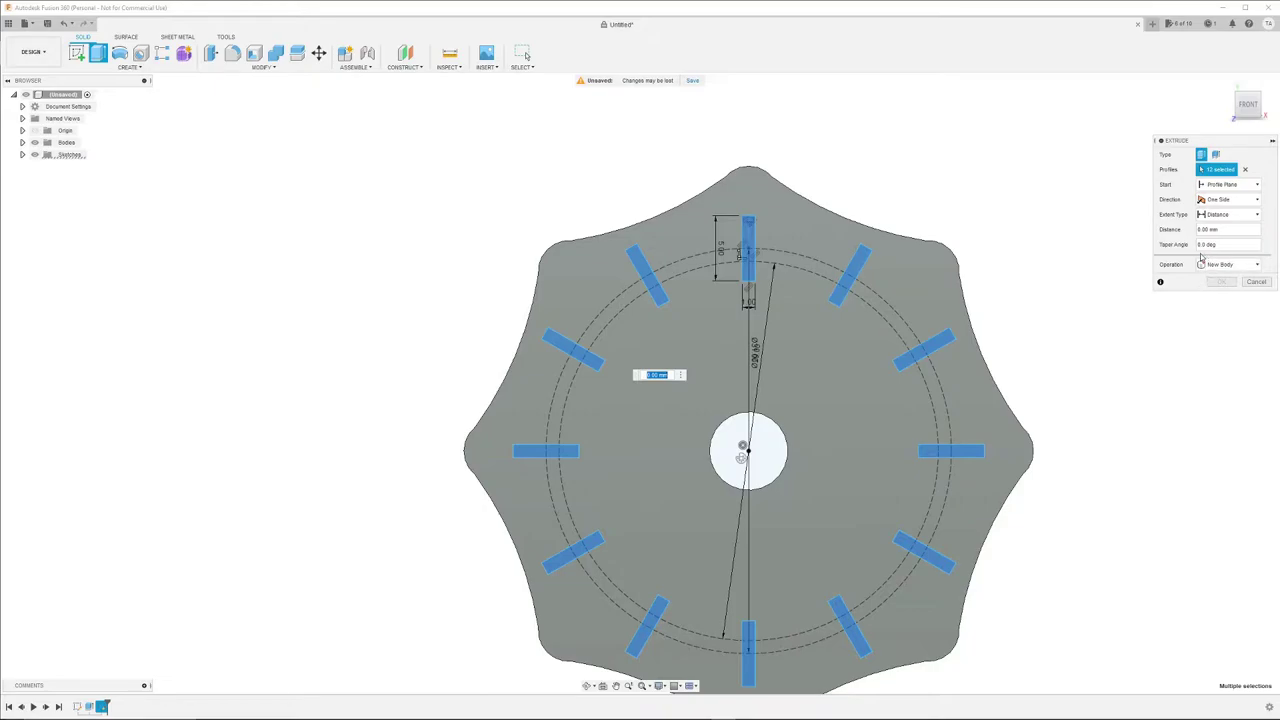
text(-8)
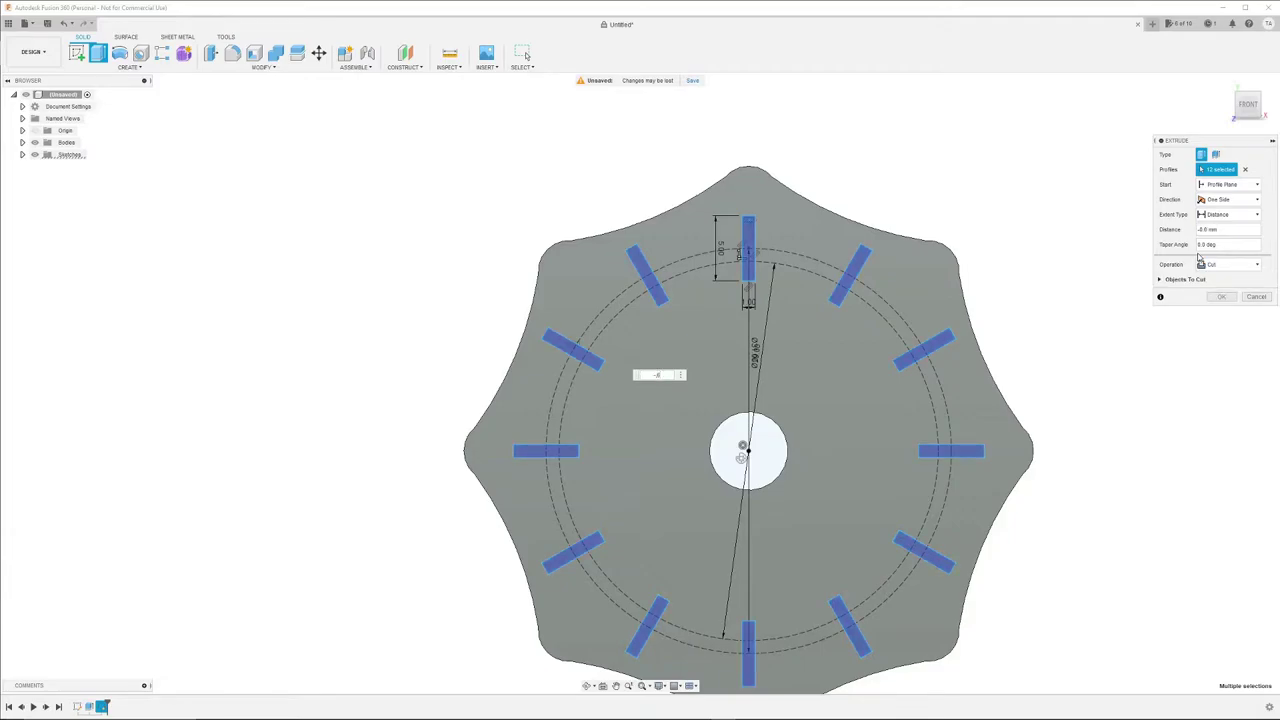
key(F6)
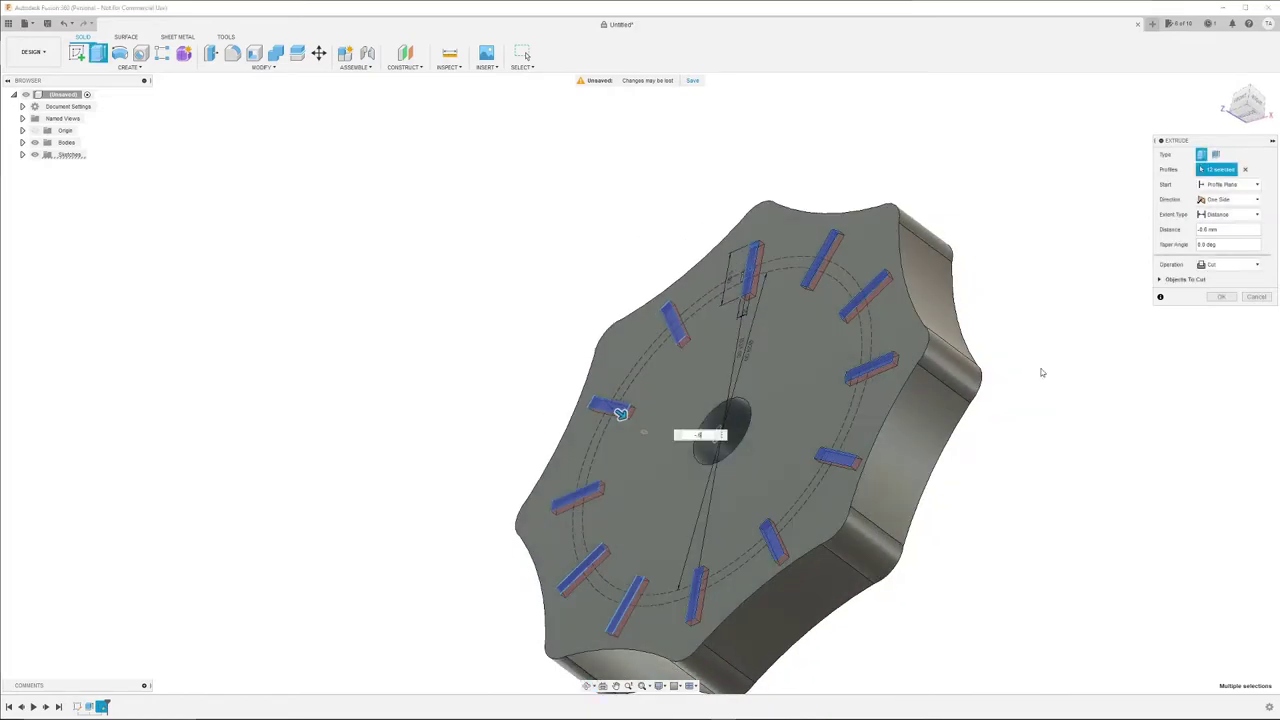
click(1224, 298)
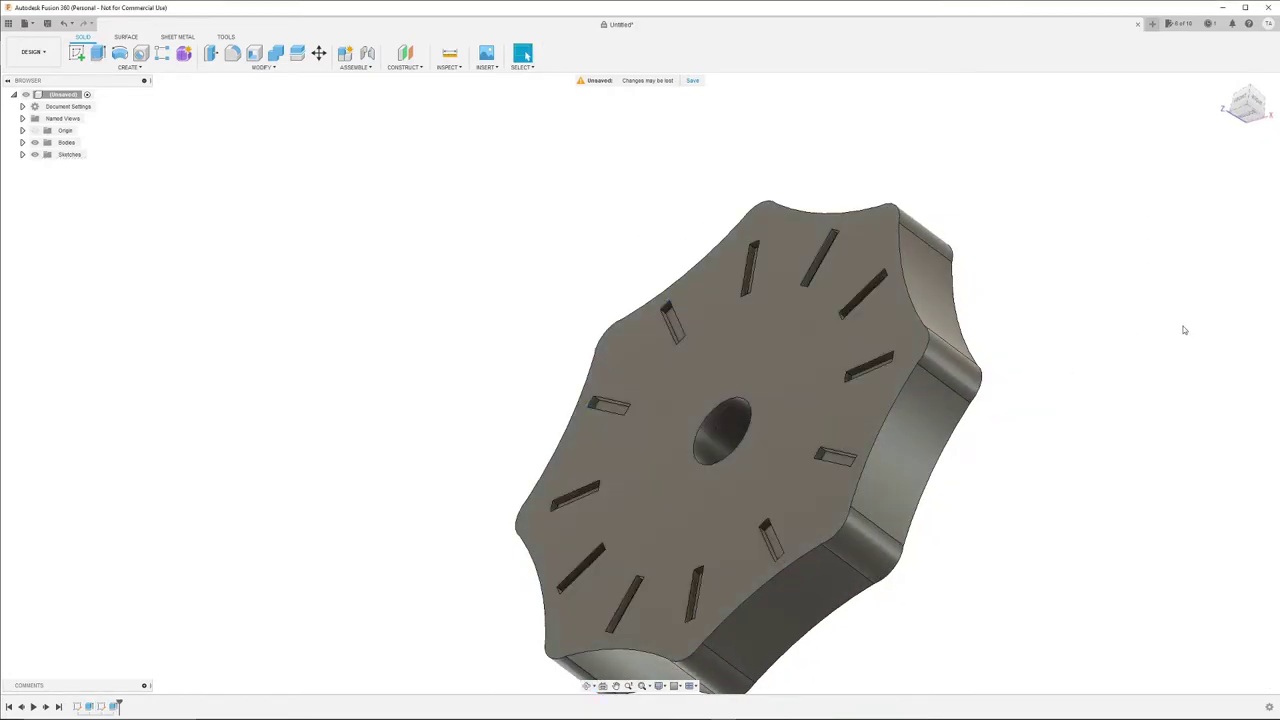
shift+middle_drag(1029, 314, 1071, 346)
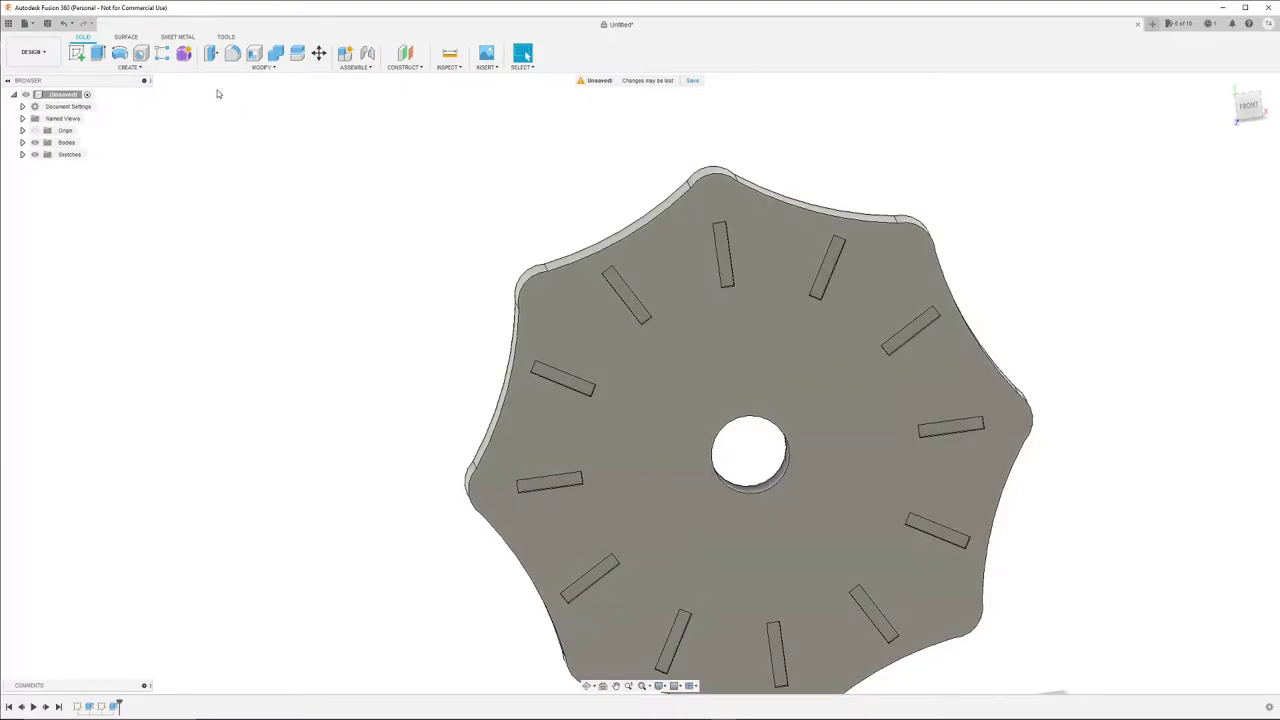
- Make Sketch2 visible in the browser and open it for editing
click(22, 155)
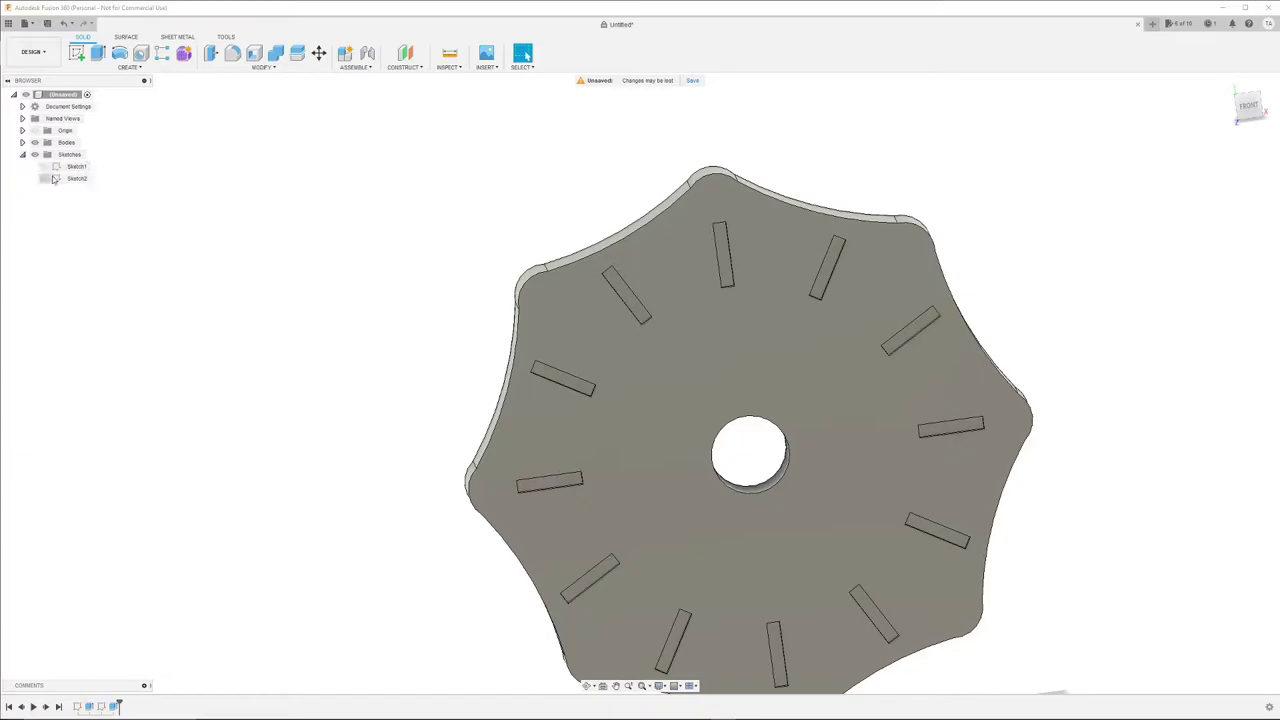
click(43, 178)
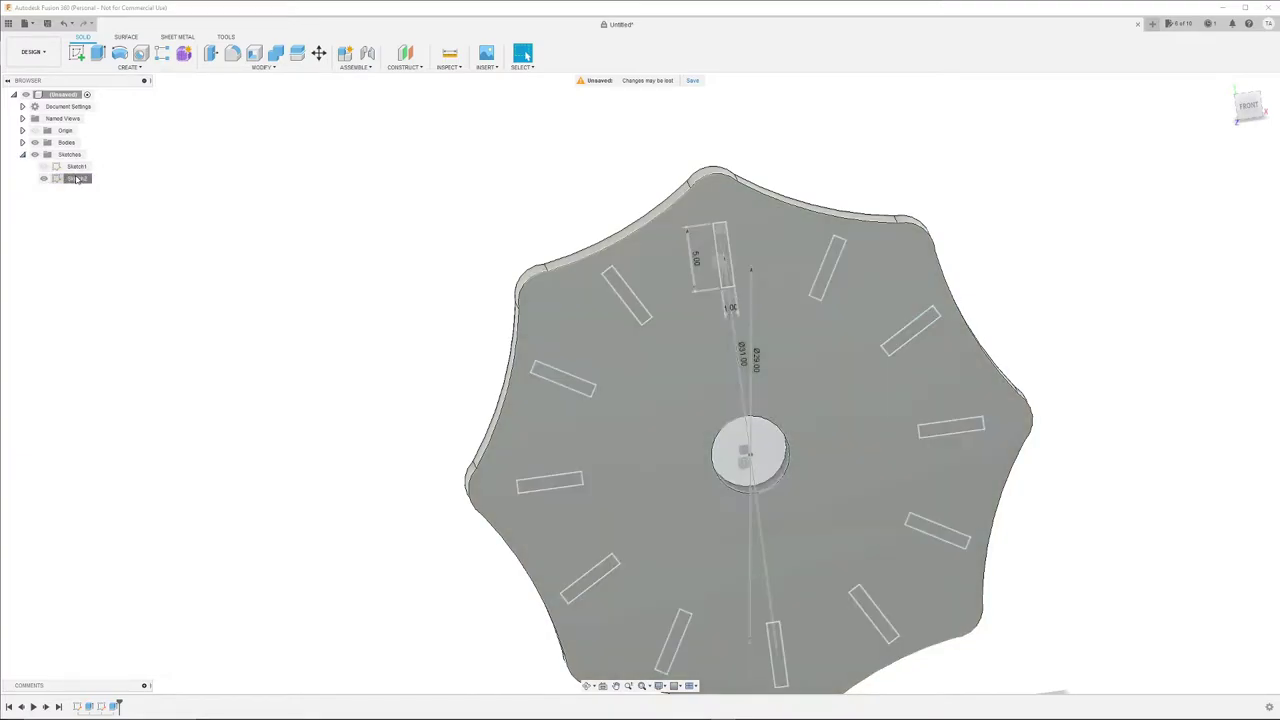
double_click(77, 178)
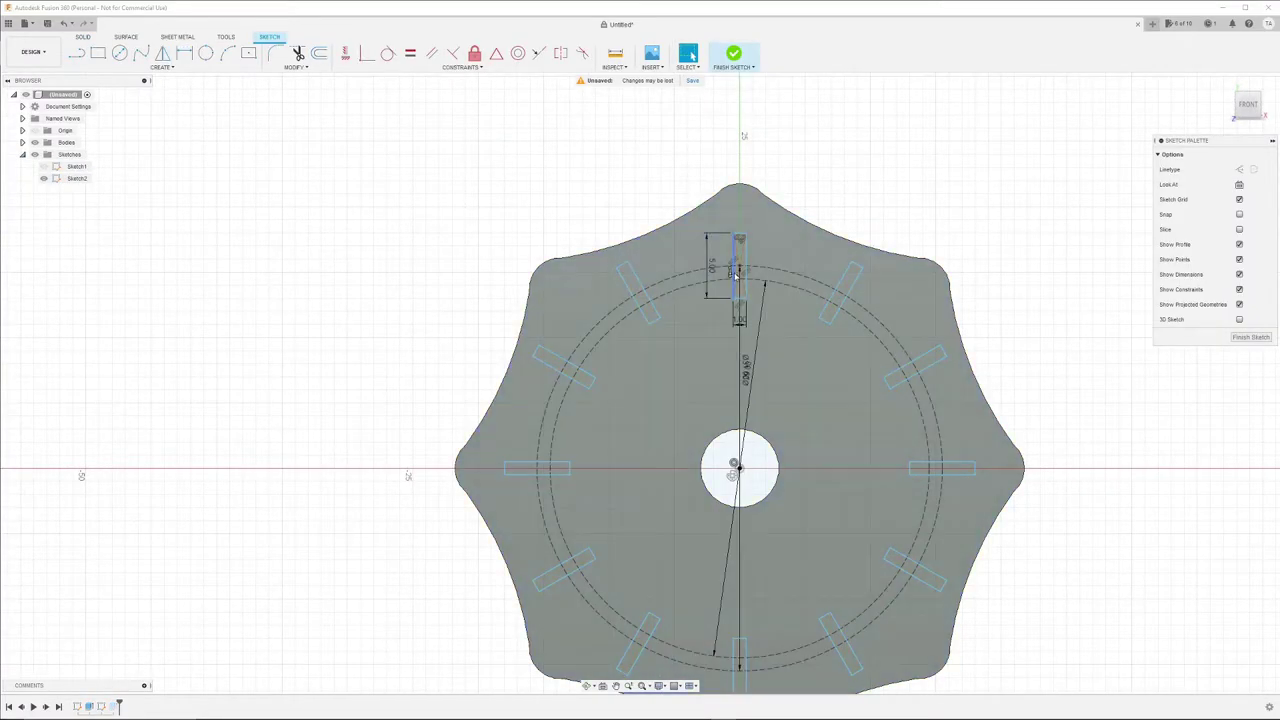
- Draw a 0.6 × 4 mm rectangle inside the top slot
click(248, 53)
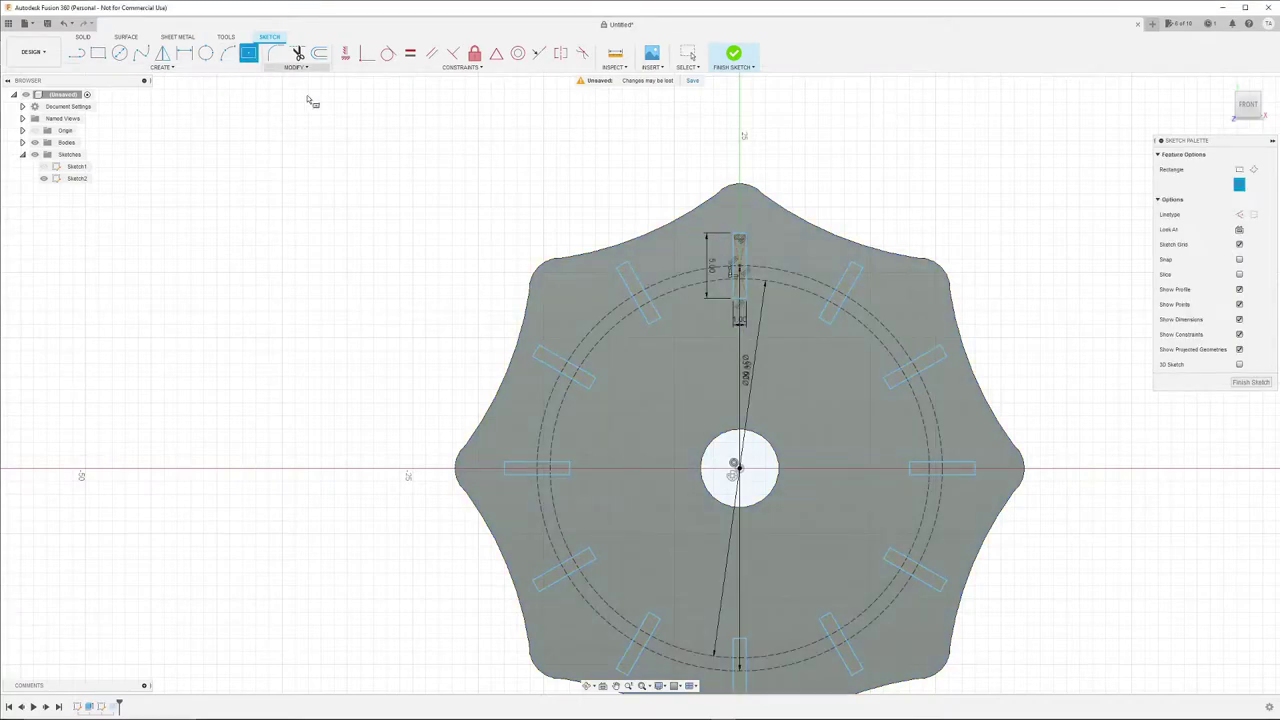
scroll(730, 282, up, 3)
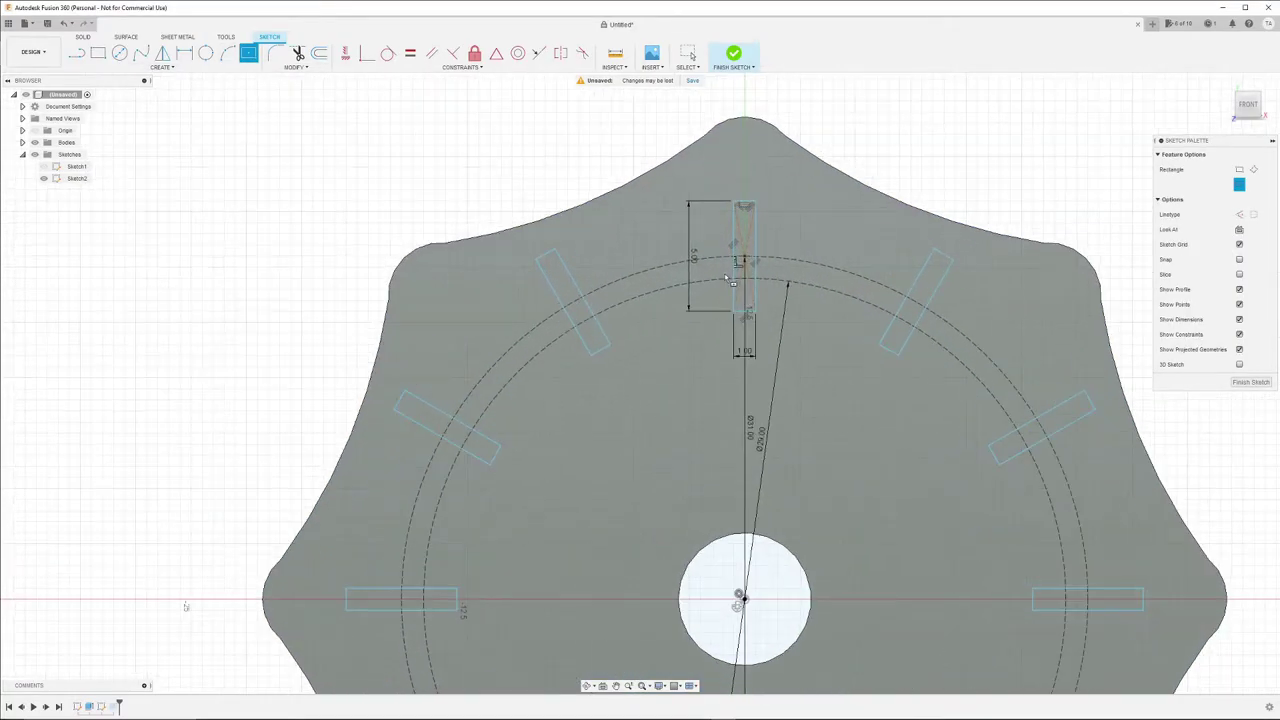
scroll(727, 277, up, 1)
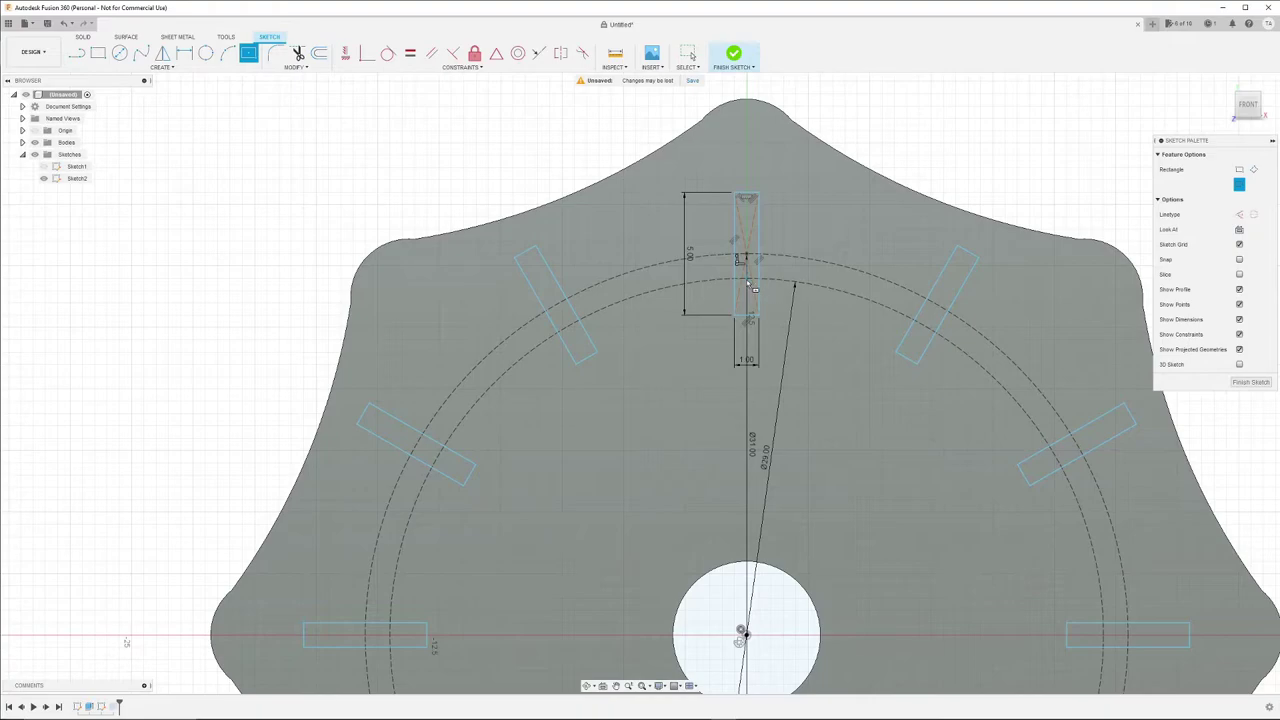
click(748, 288)
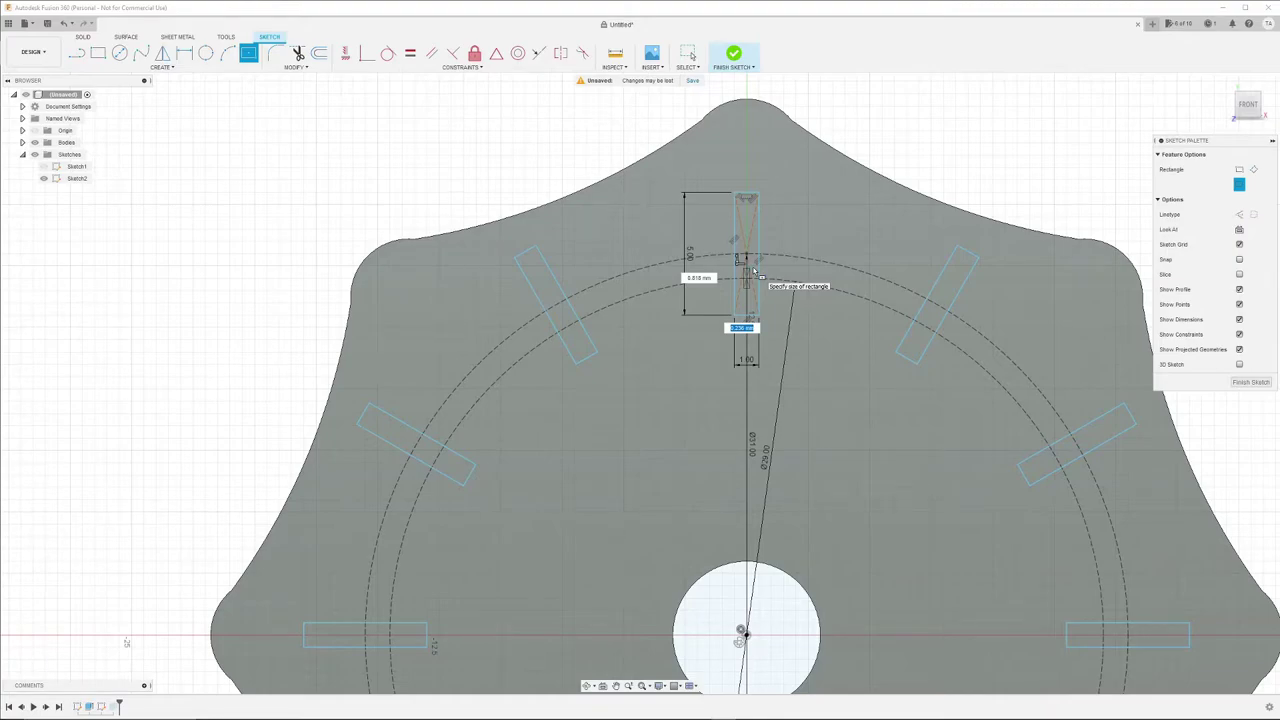
text(6)
key(Tab)
key(Tab)
text(4)
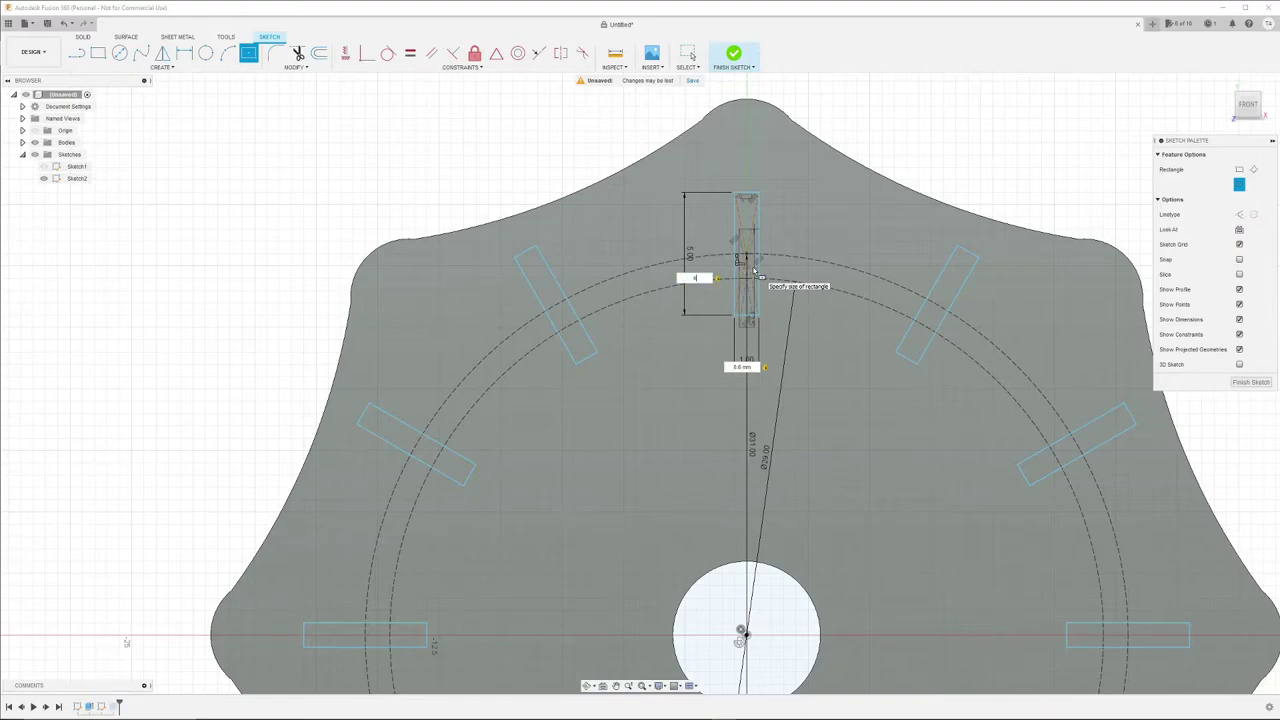
text(3)
key(Return)
key(Escape)
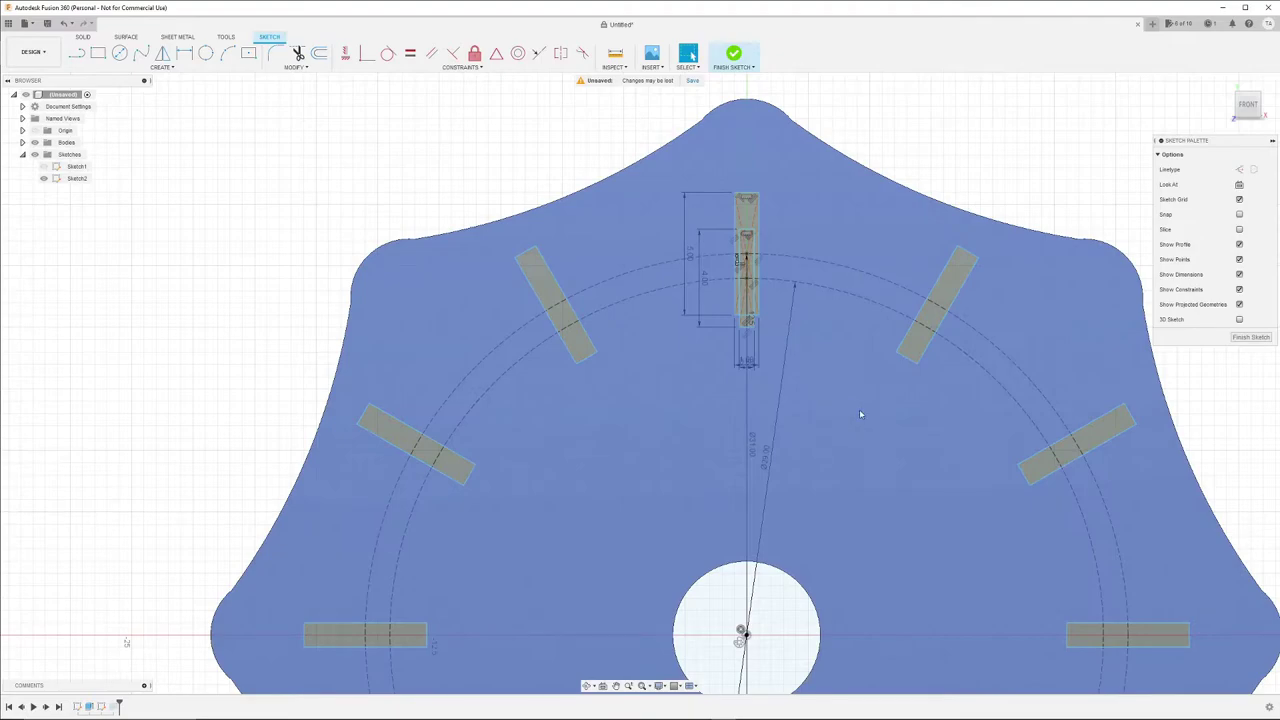
- Dimension the narrow rectangle 30 mm from the knob's centre, then select it
middle_drag(859, 414, 828, 272)
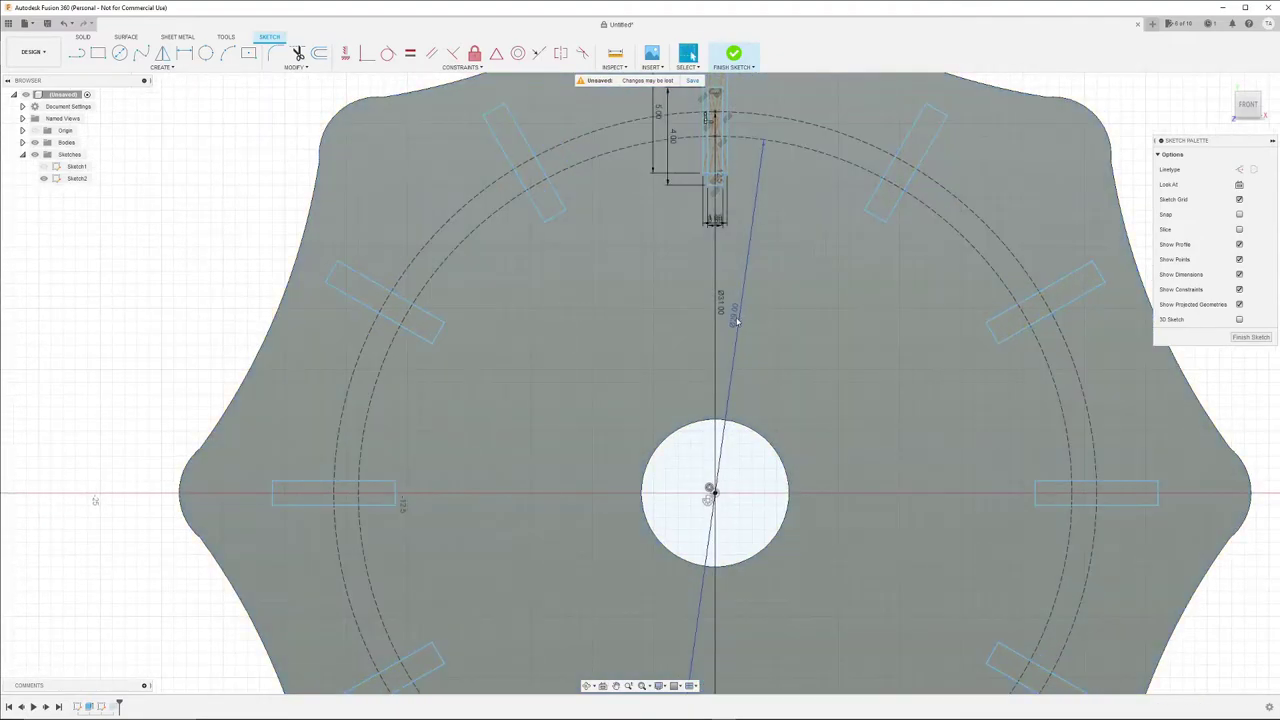
double_click(737, 318)
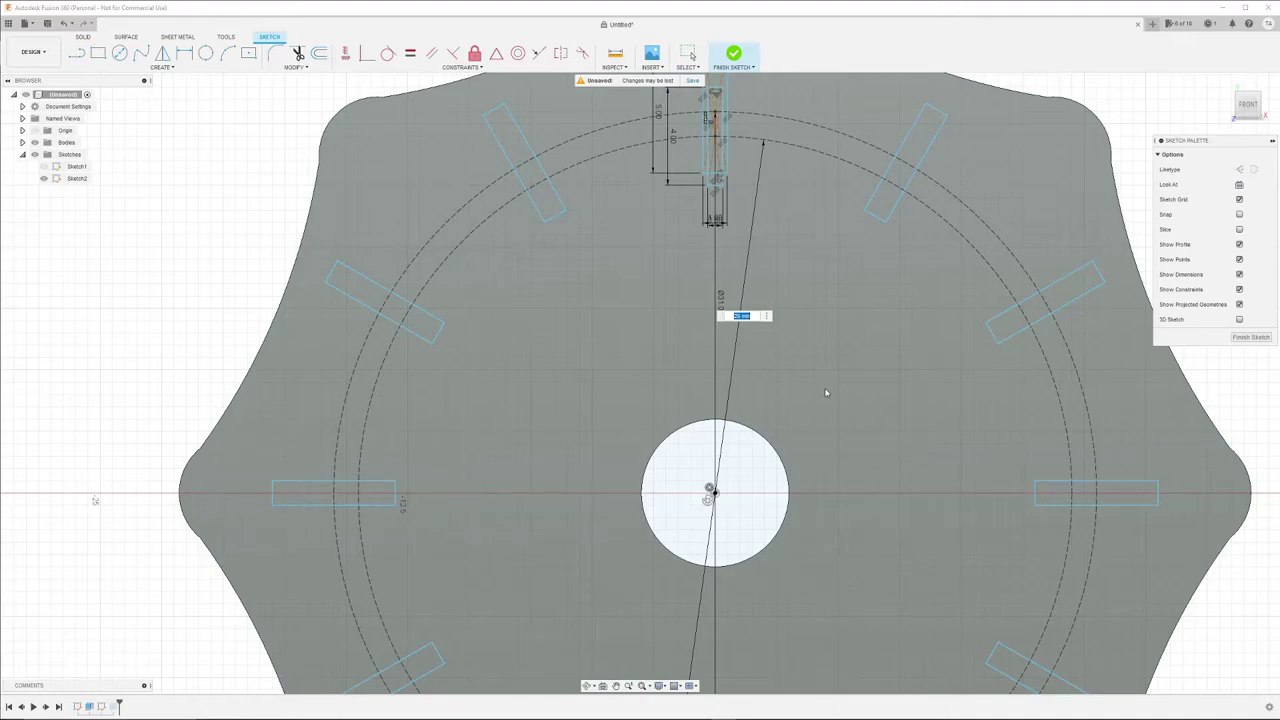
text(30)
key(Return)
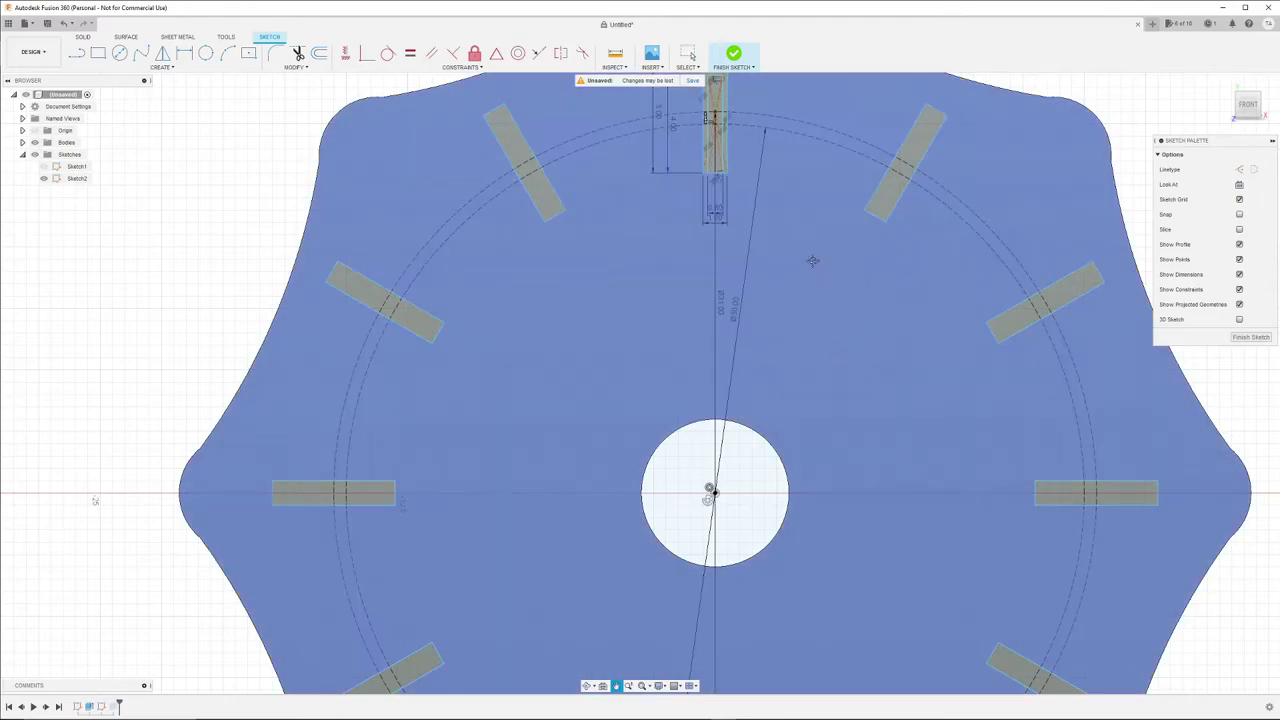
middle_drag(813, 268, 829, 461)
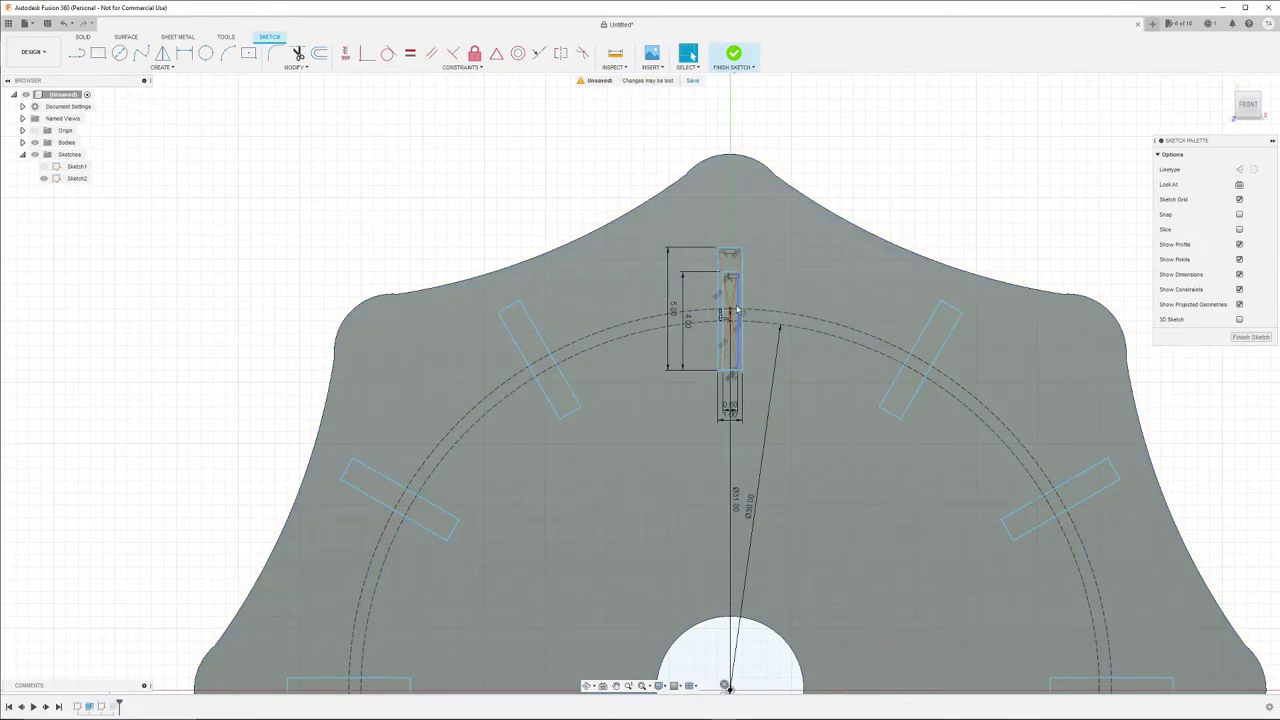
click(731, 296)
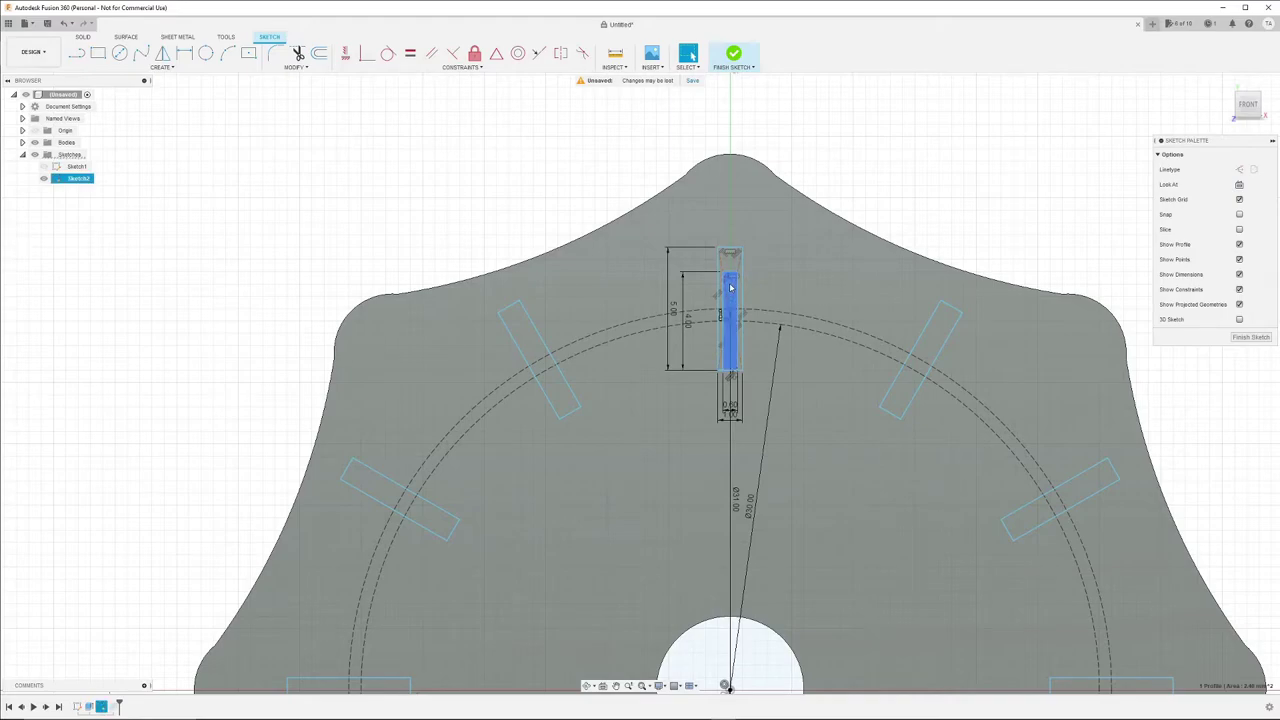
- Circular-pattern the narrow rectangle 60 times in a full ring around the centre hole
click(161, 67)
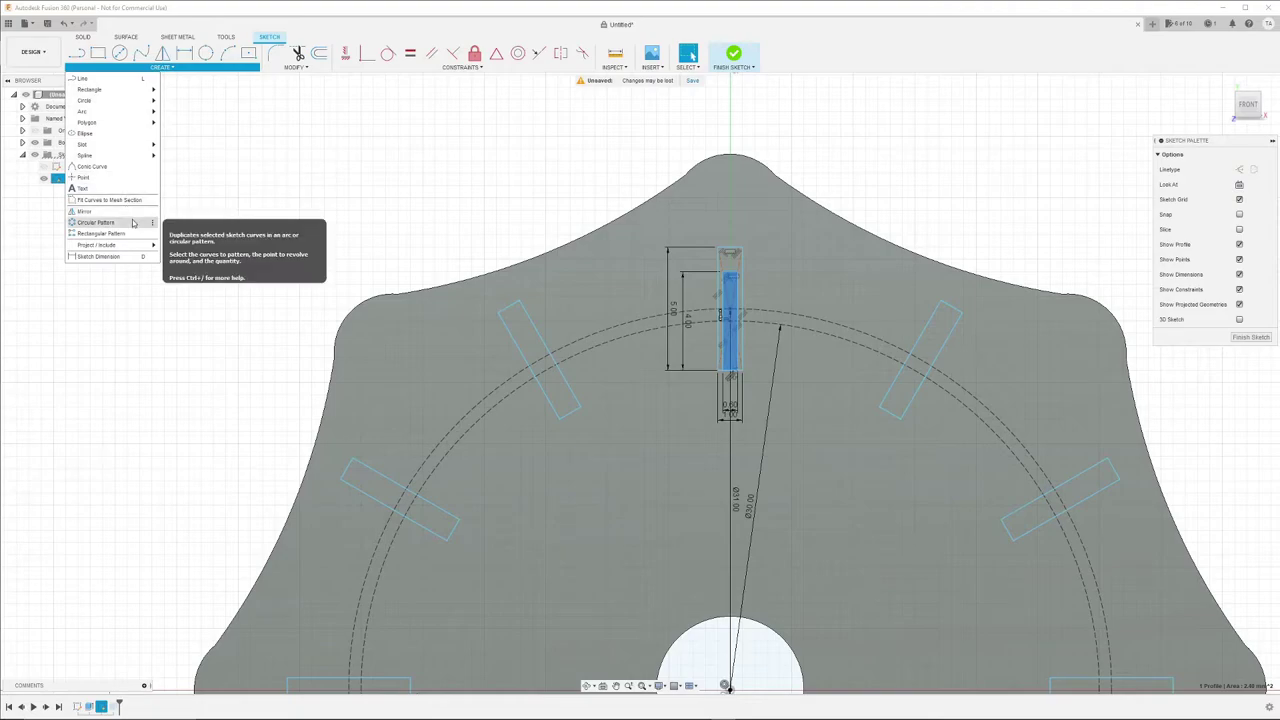
click(100, 221)
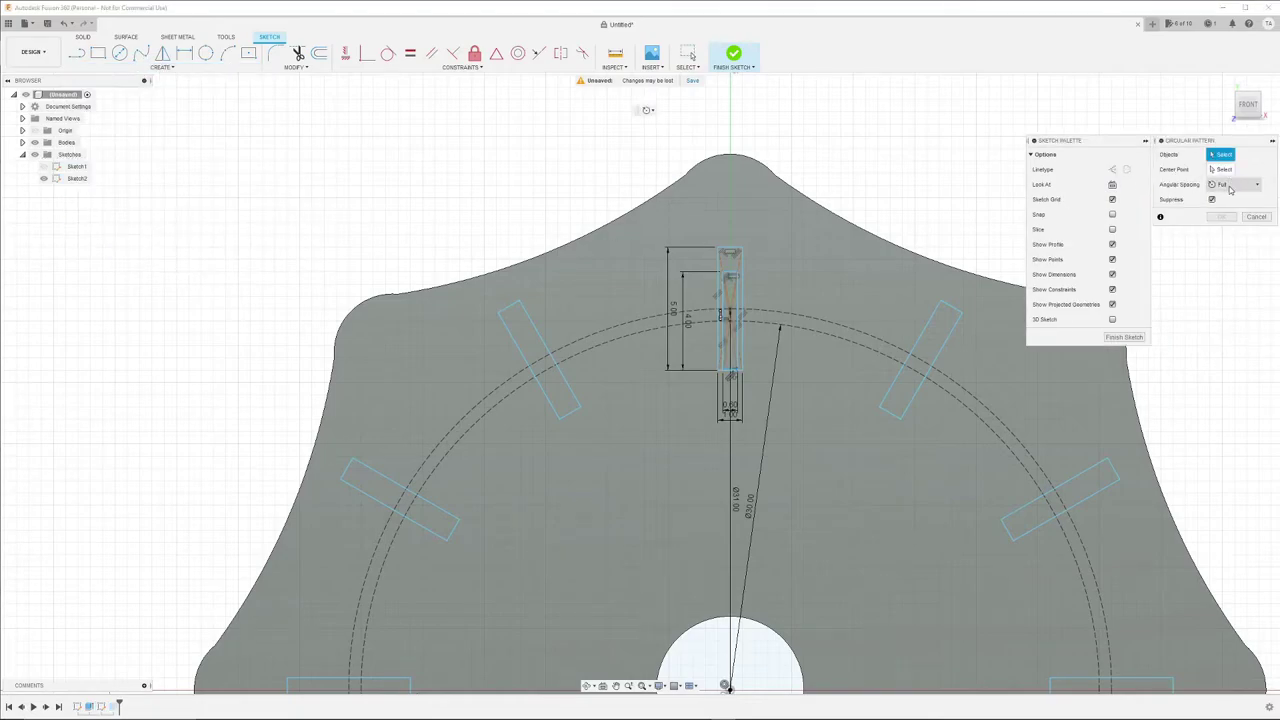
double_click(733, 297)
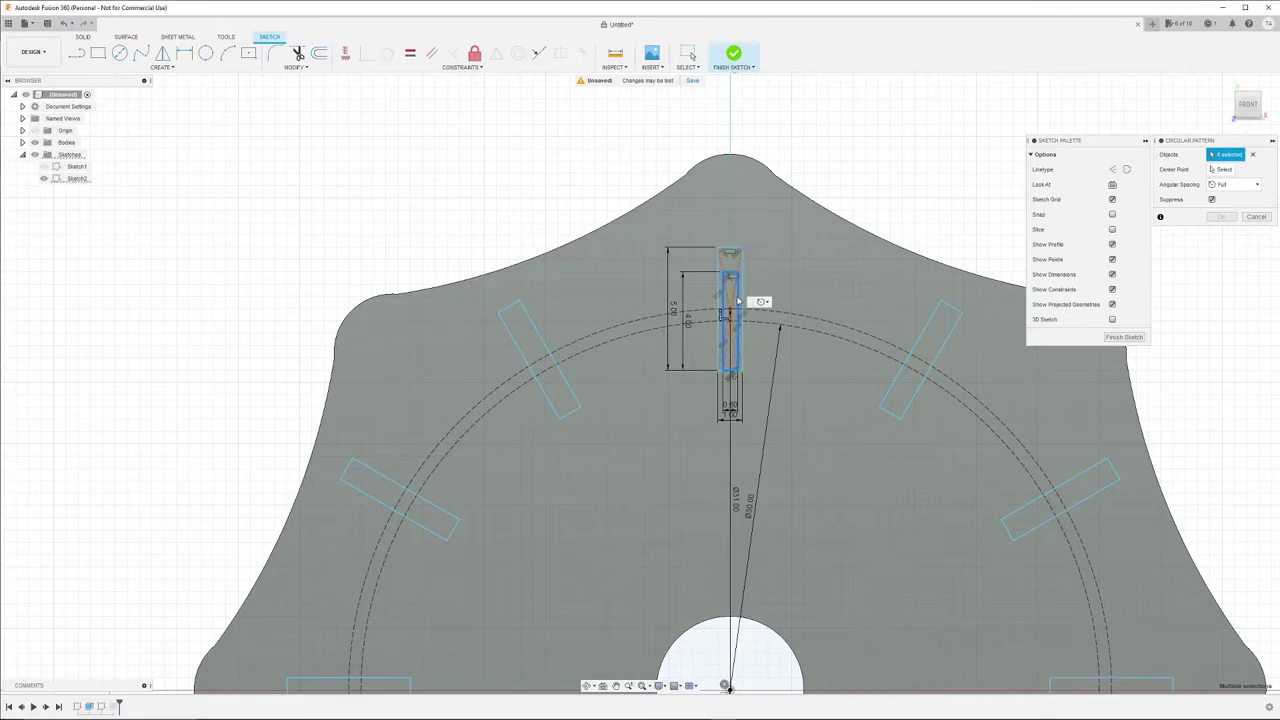
click(1226, 173)
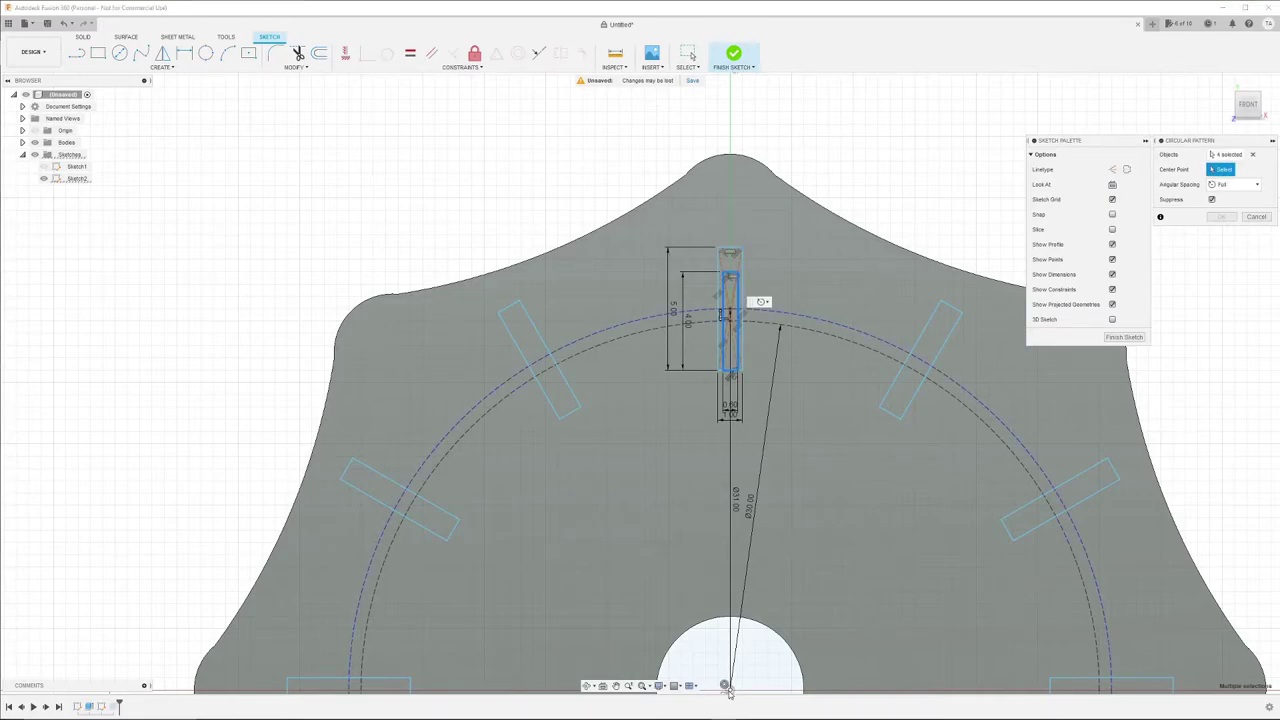
click(725, 686)
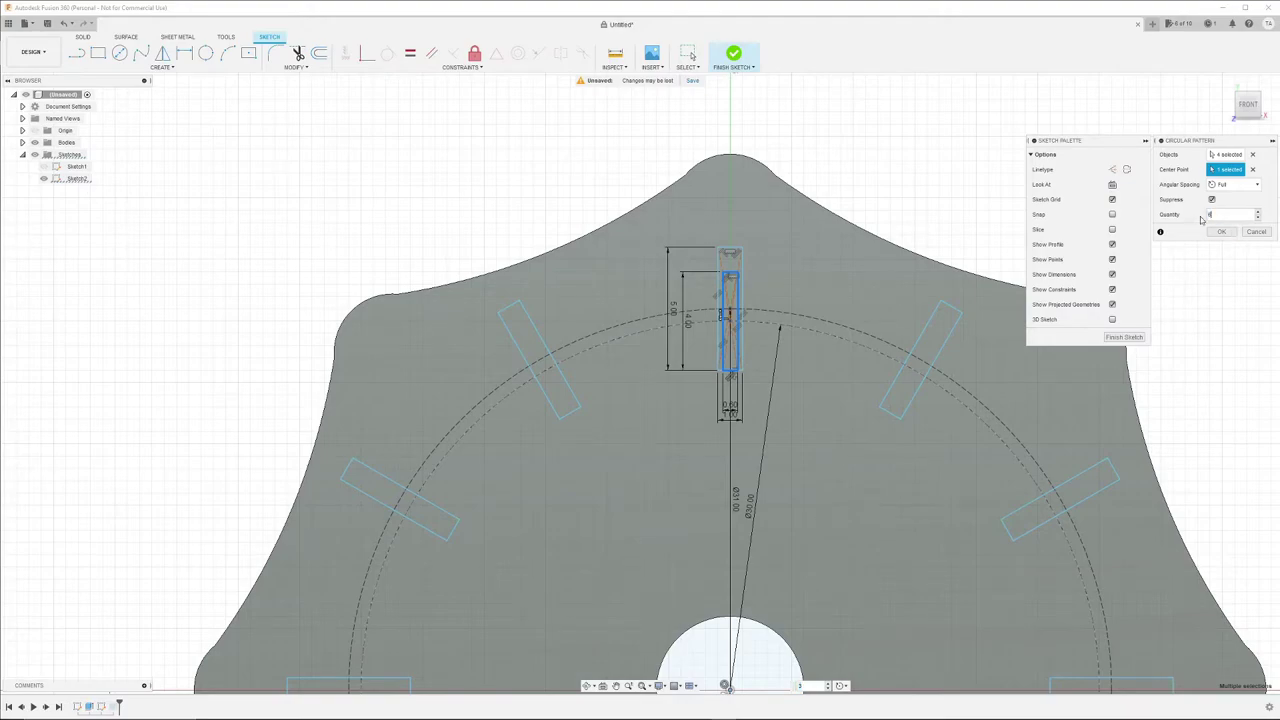
key(Return)
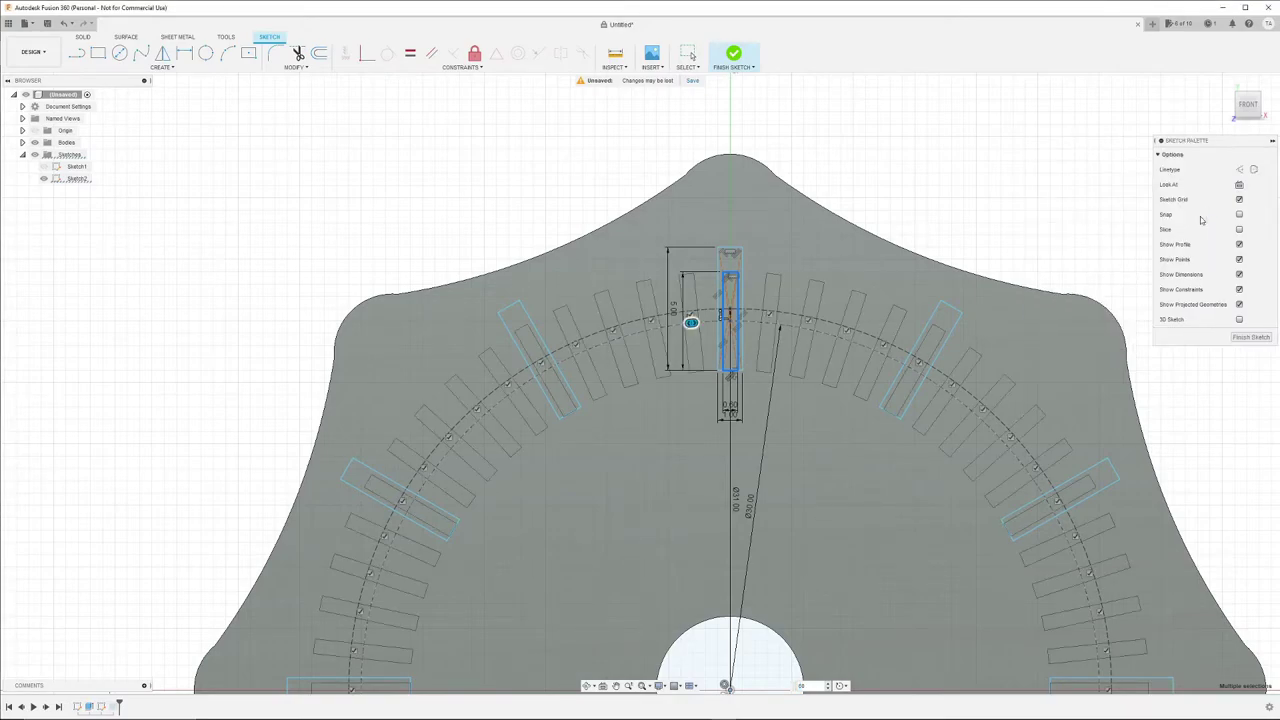
- Select the short slot profiles across the top of the ring, up to the topmost one
scroll(1036, 212, down, 2)
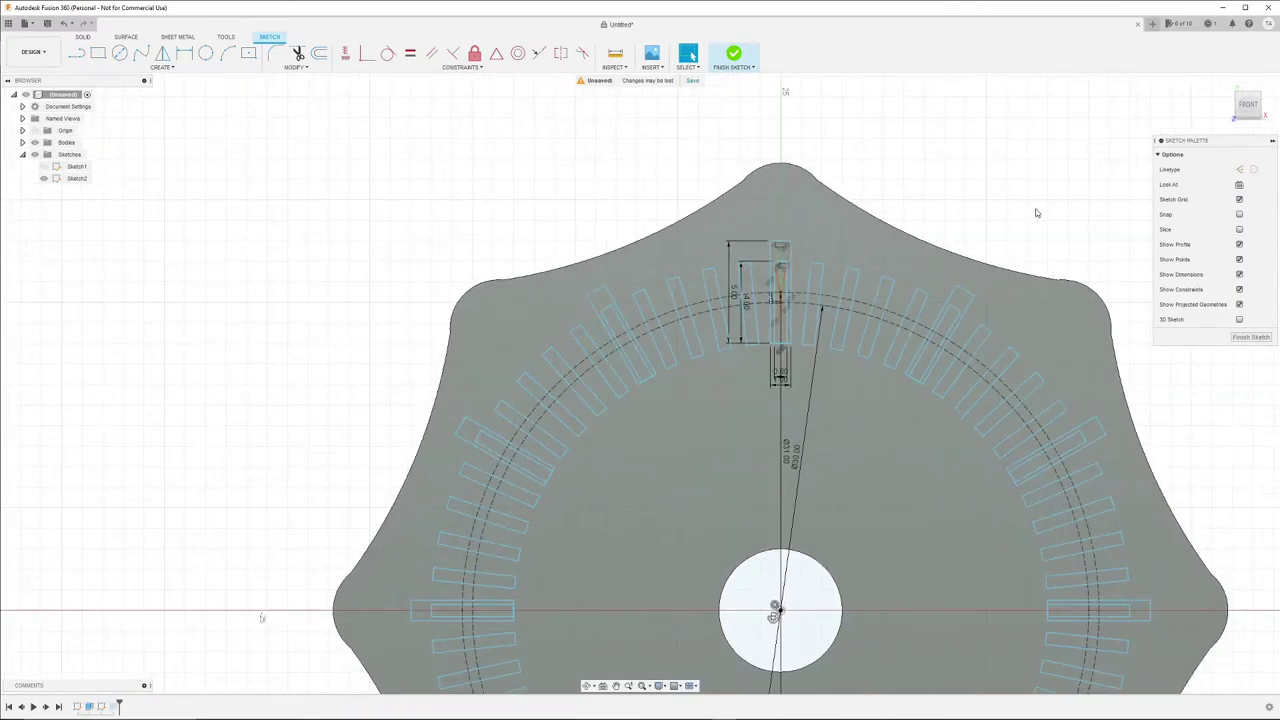
scroll(1036, 212, down, 3)
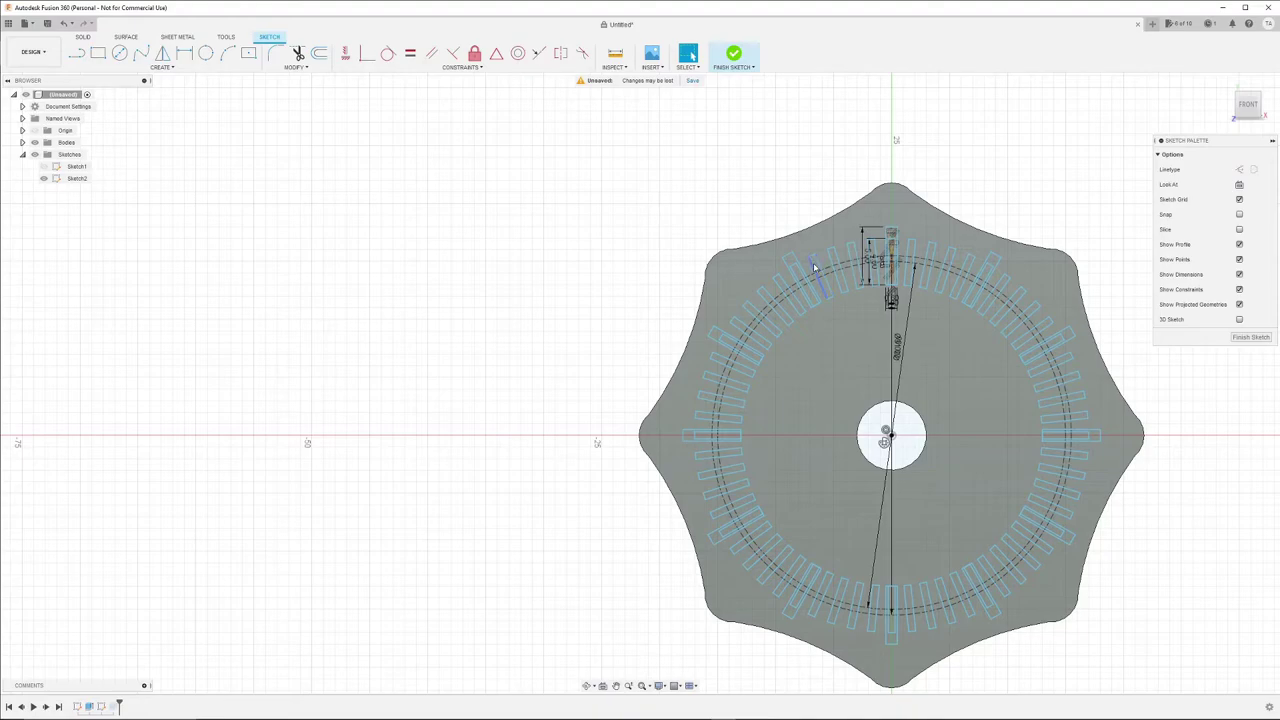
scroll(815, 267, up, 2)
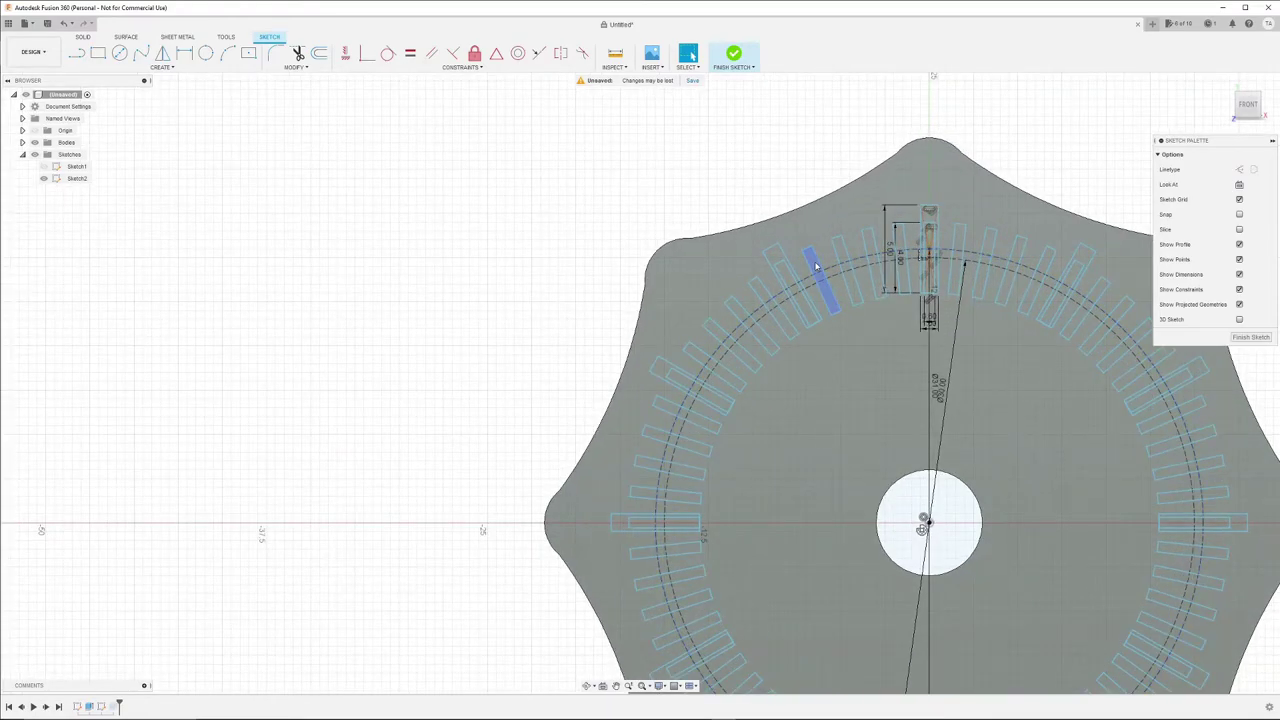
click(815, 268)
click(845, 268)
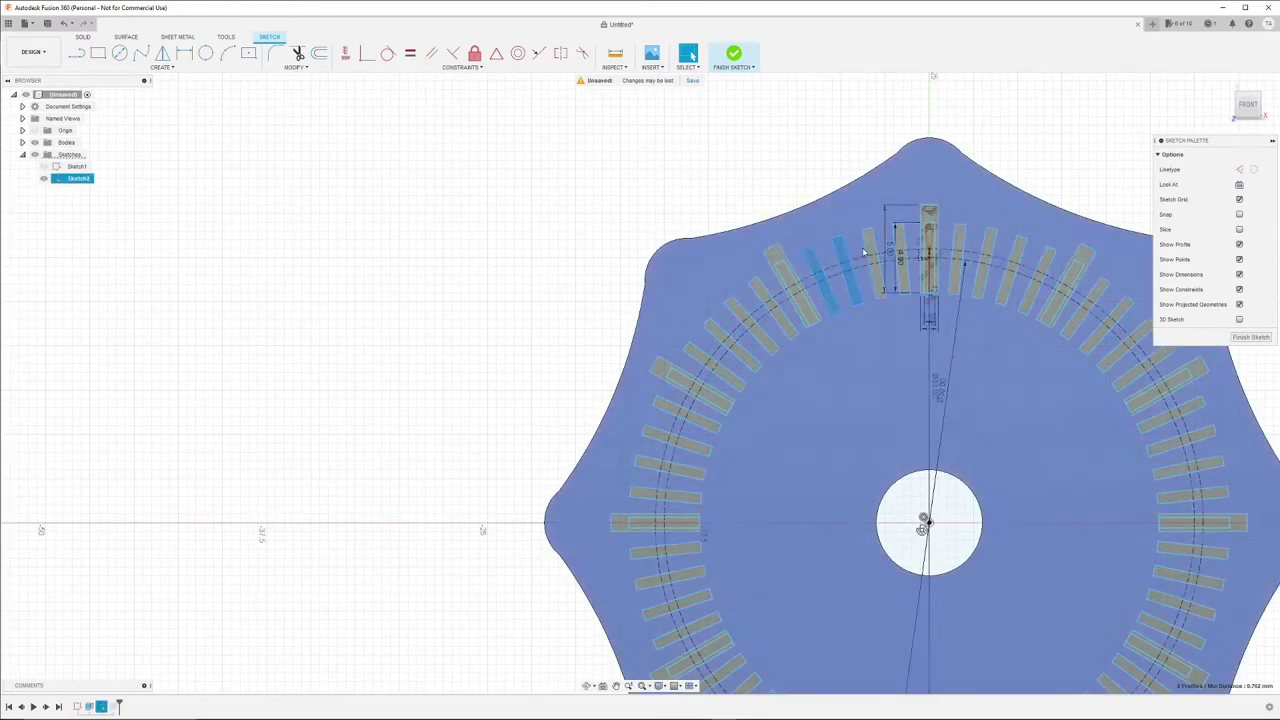
click(871, 255)
click(871, 252)
click(900, 250)
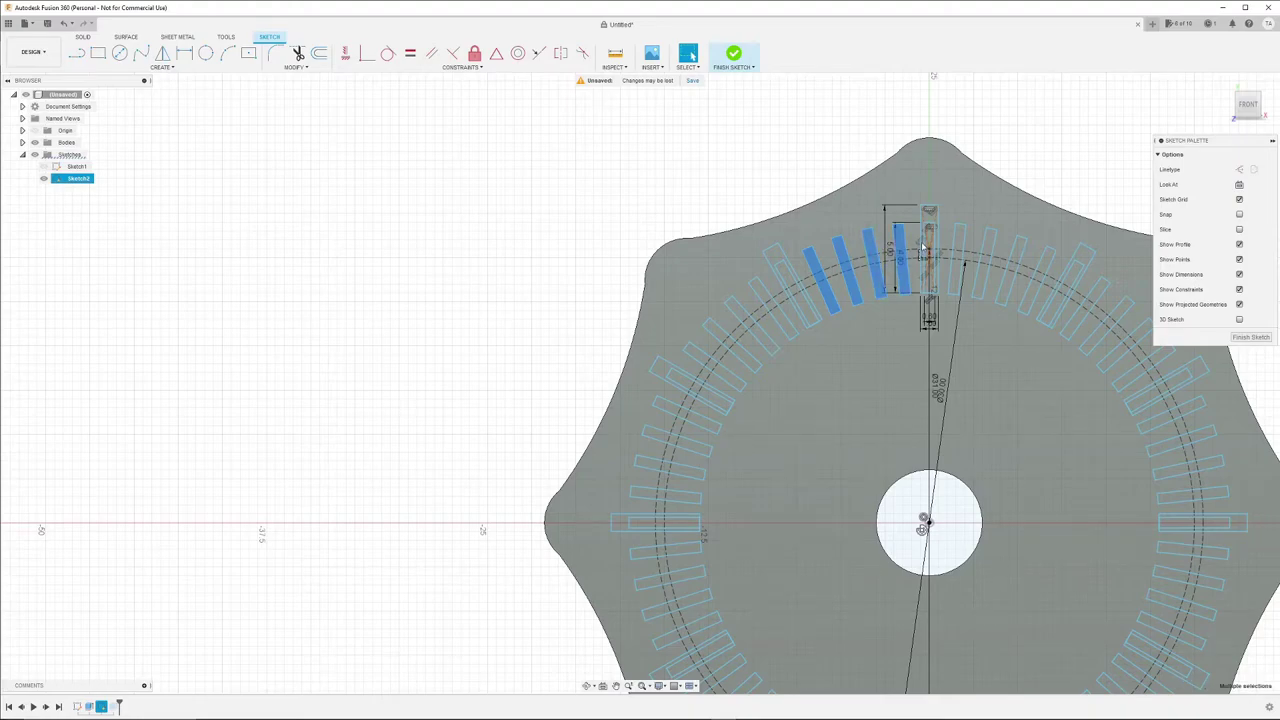
scroll(929, 236, up, 5)
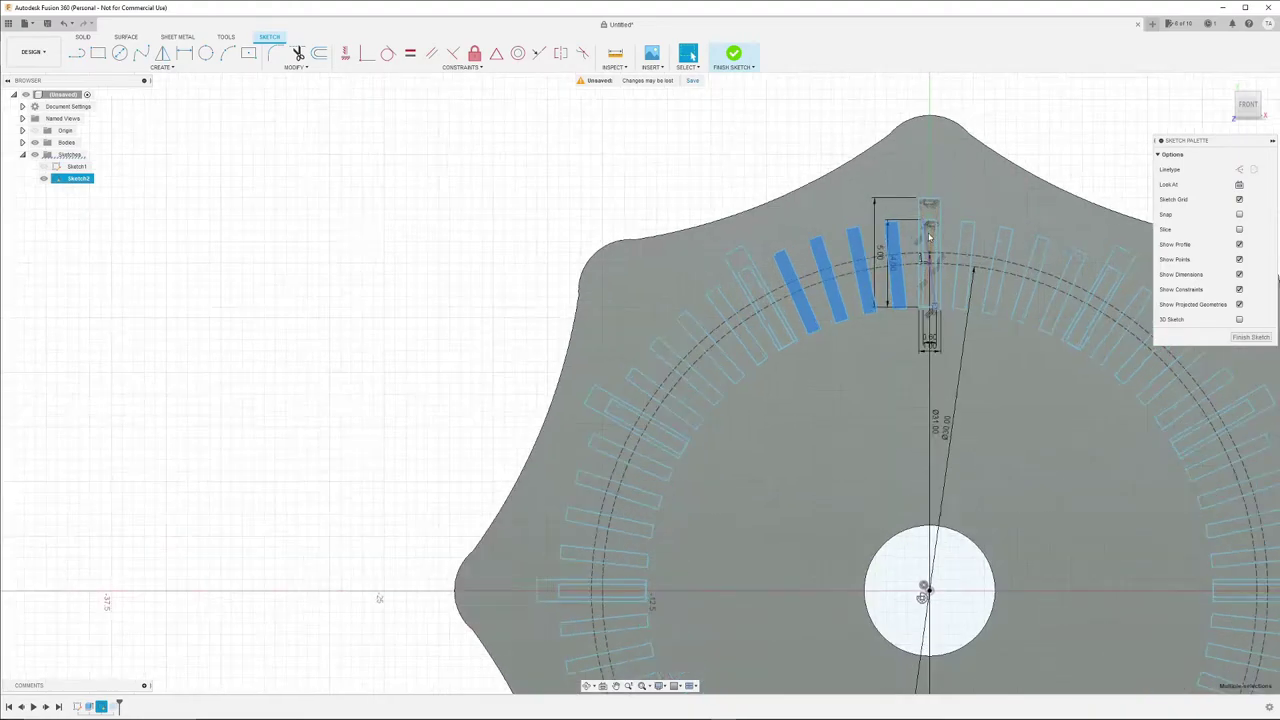
click(949, 244)
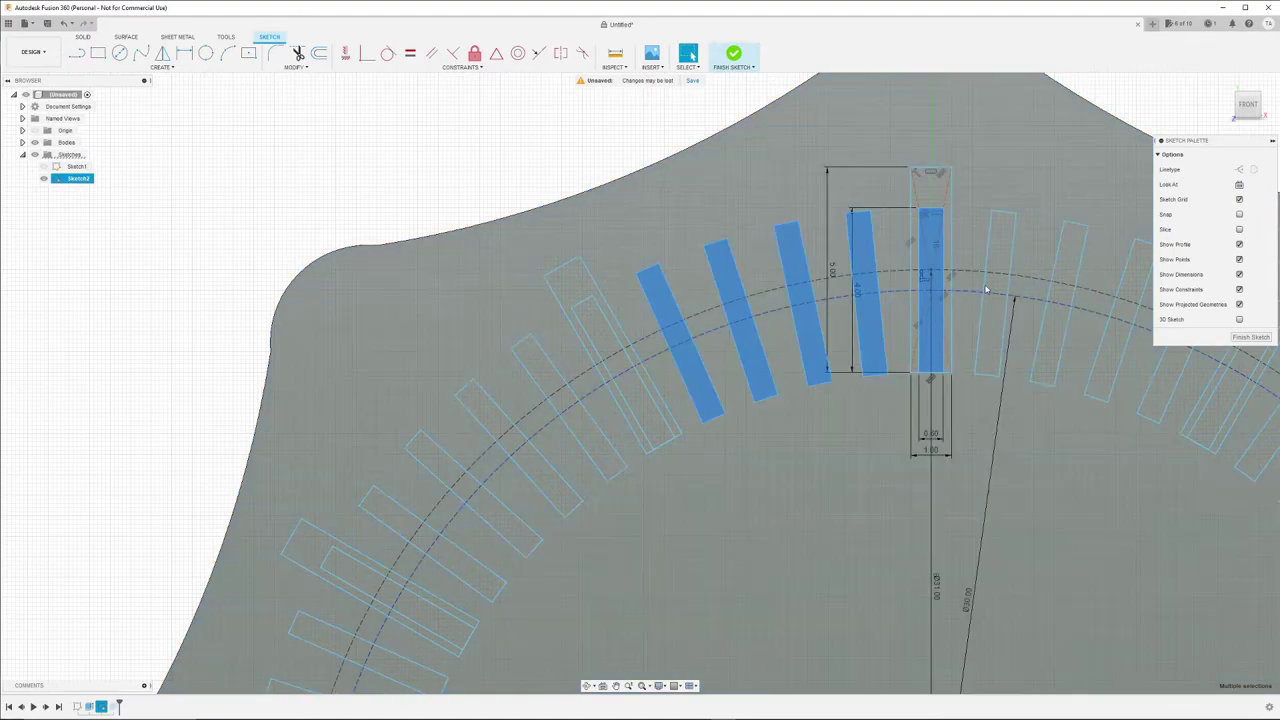
scroll(978, 275, down, 8)
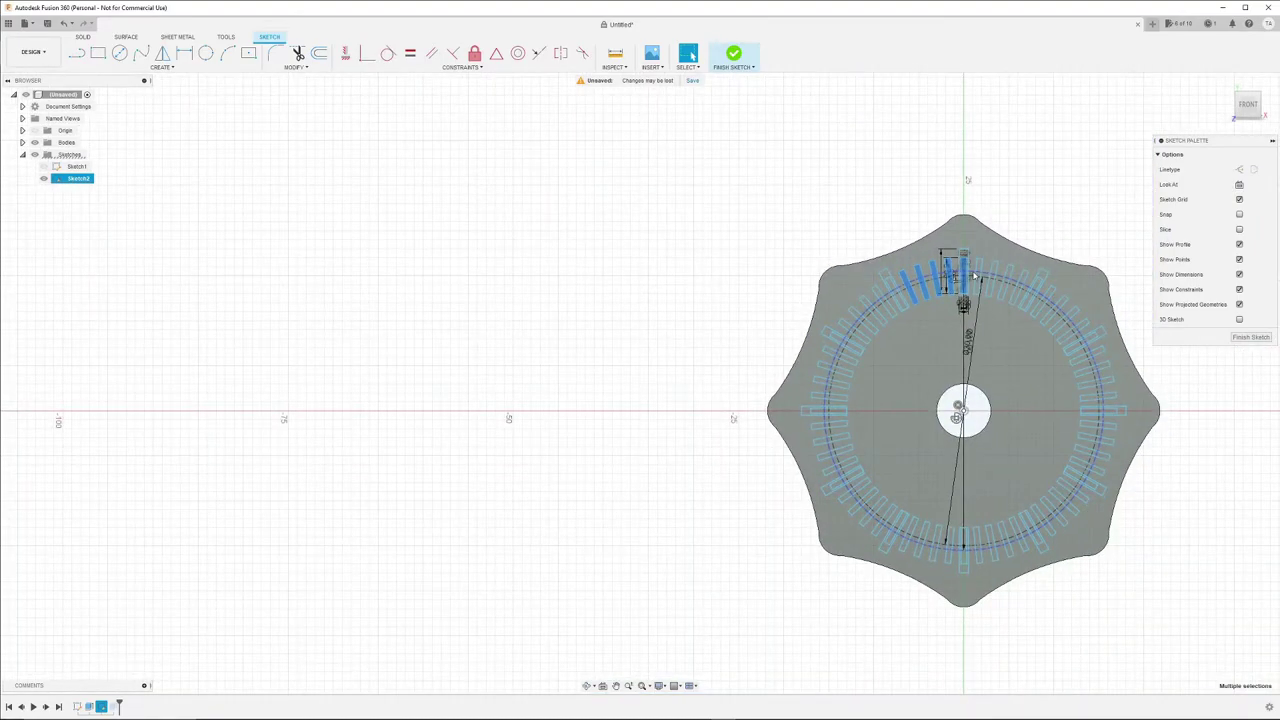
scroll(980, 267, up, 4)
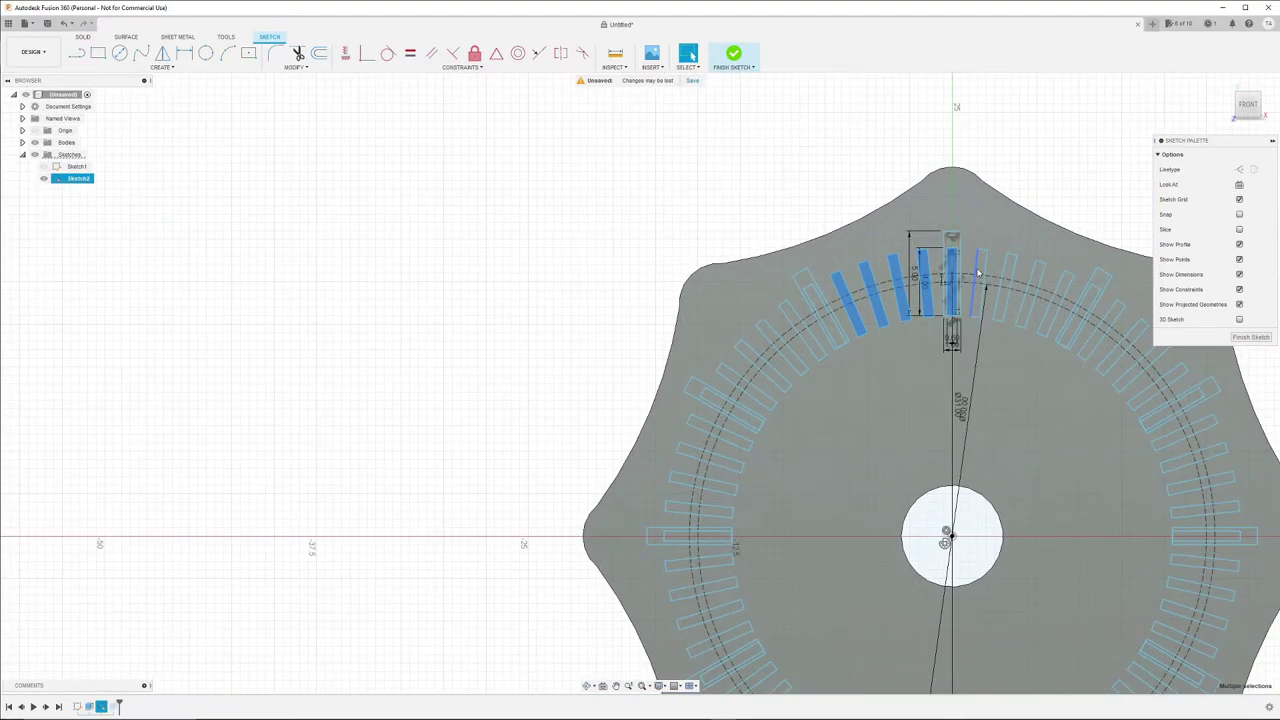
- Add the slot profiles from right of the top down the right side past the horizontal axis
shift+click(981, 270)
shift+click(1008, 278)
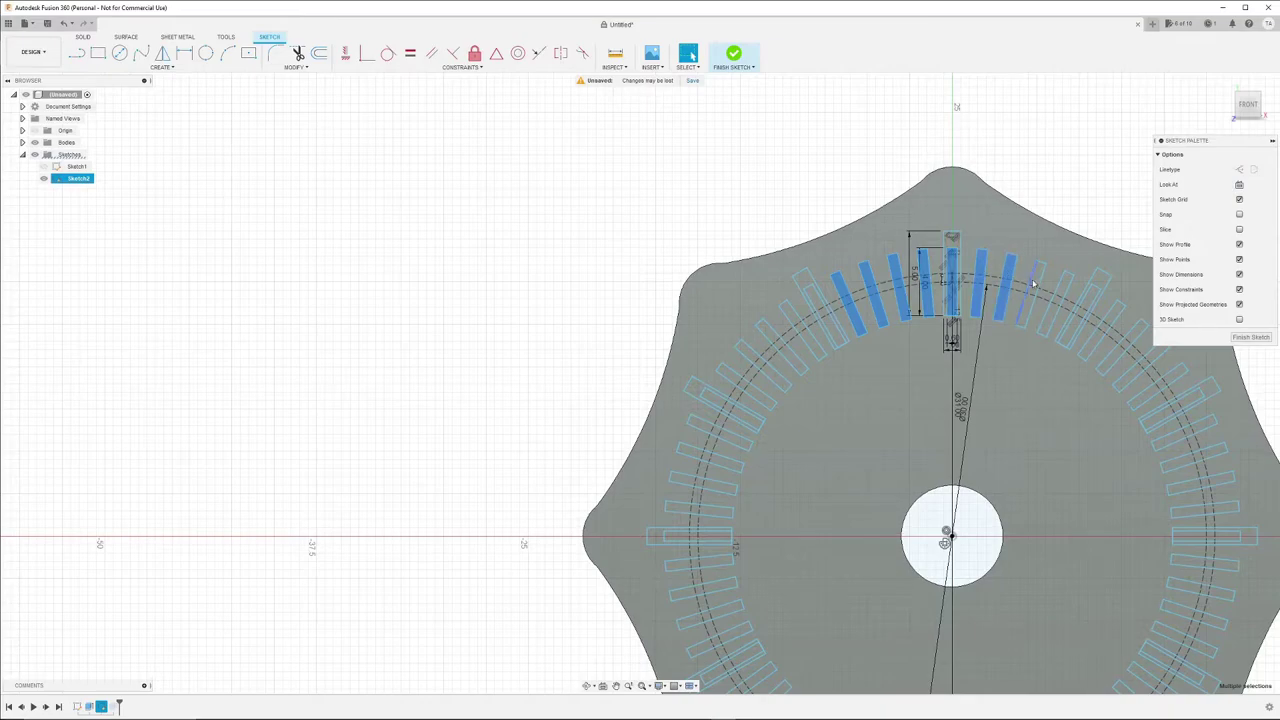
shift+click(1038, 283)
shift+click(1063, 295)
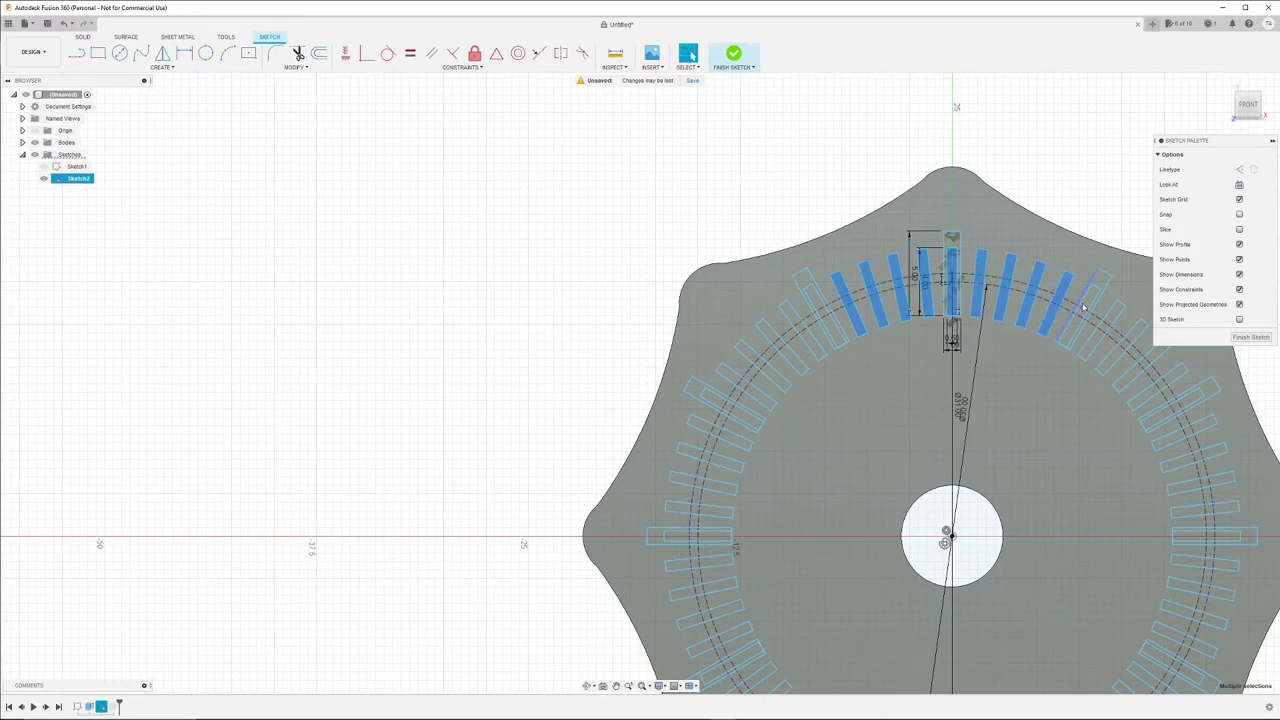
shift+click(1088, 308)
shift+click(1111, 318)
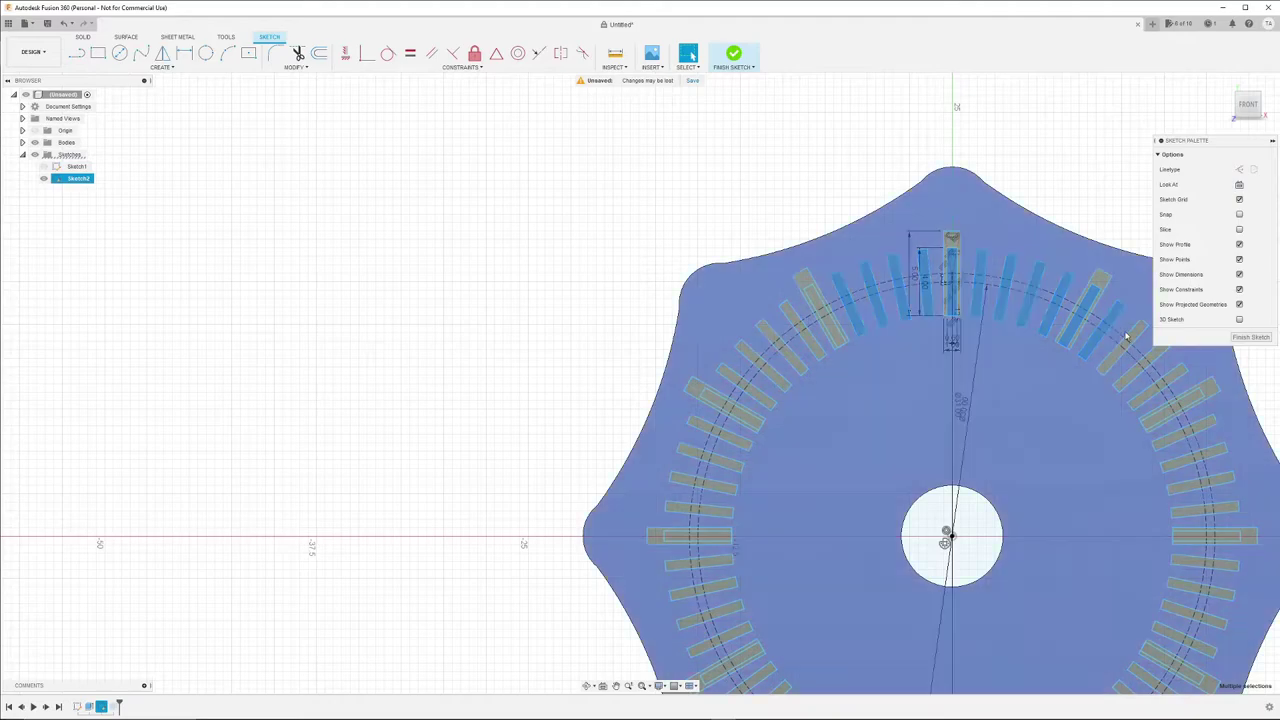
shift+click(1136, 341)
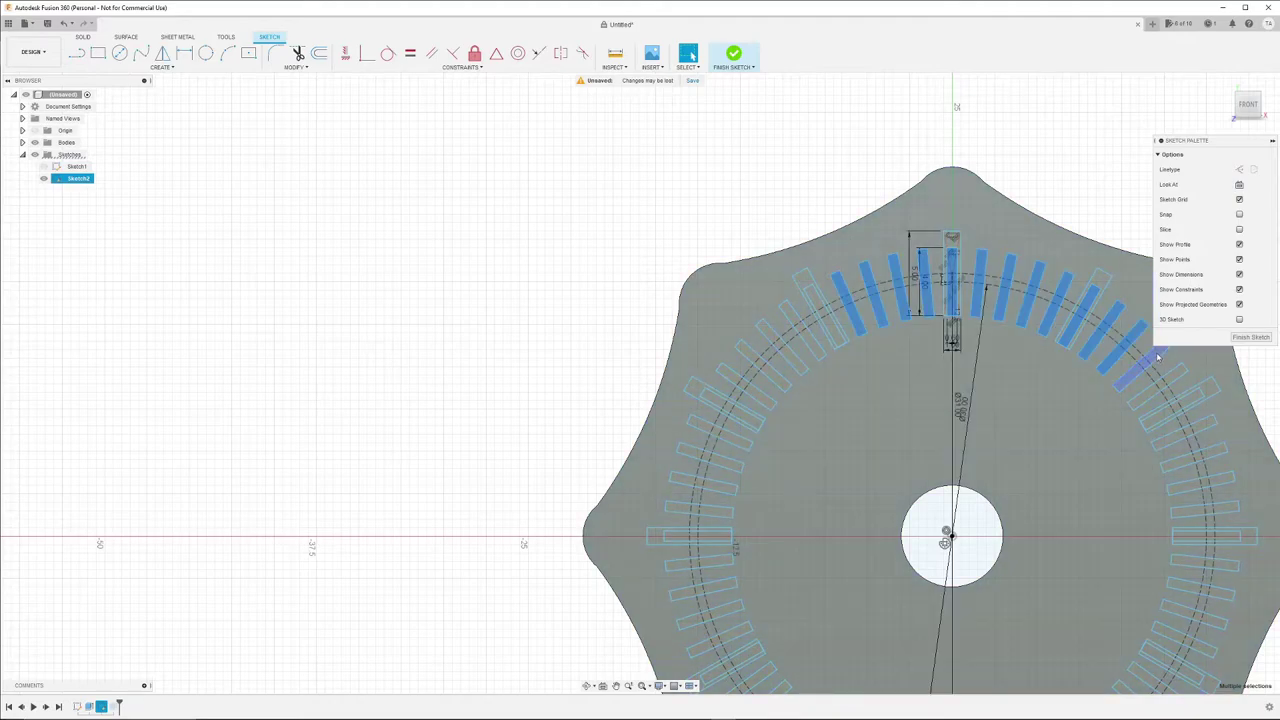
shift+click(1160, 362)
shift+click(1178, 380)
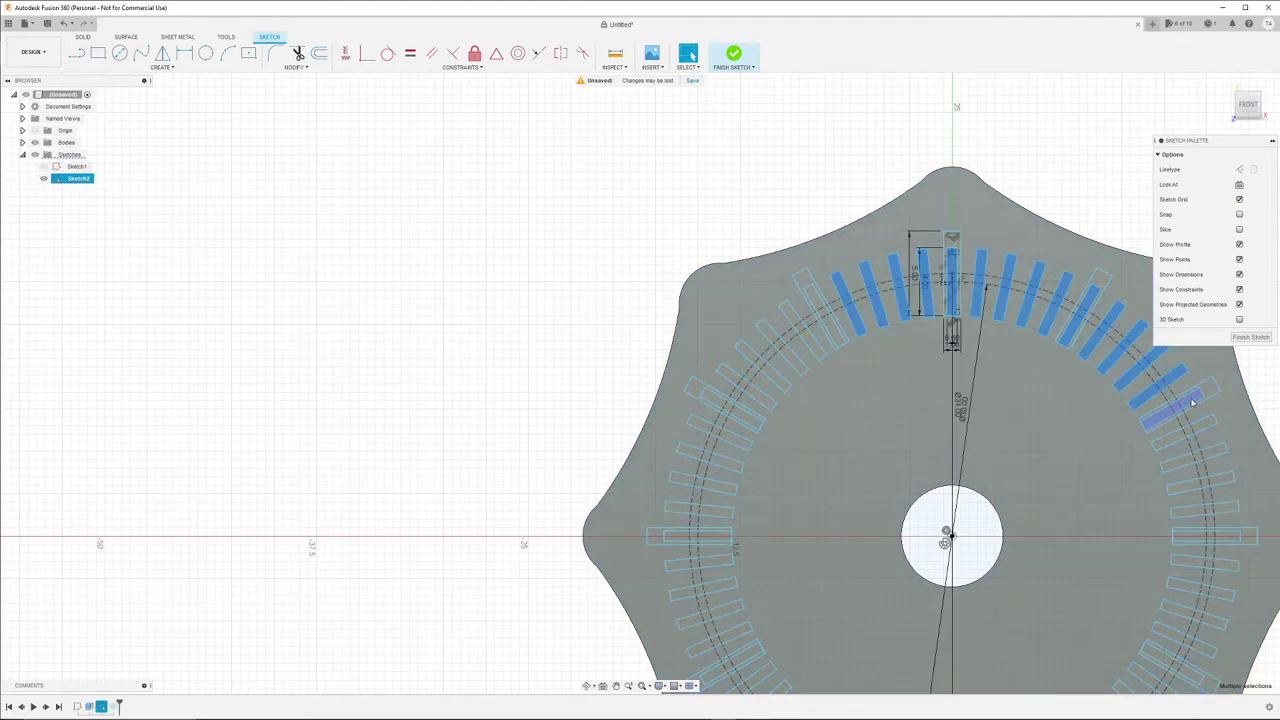
shift+click(1190, 406)
shift+click(1206, 432)
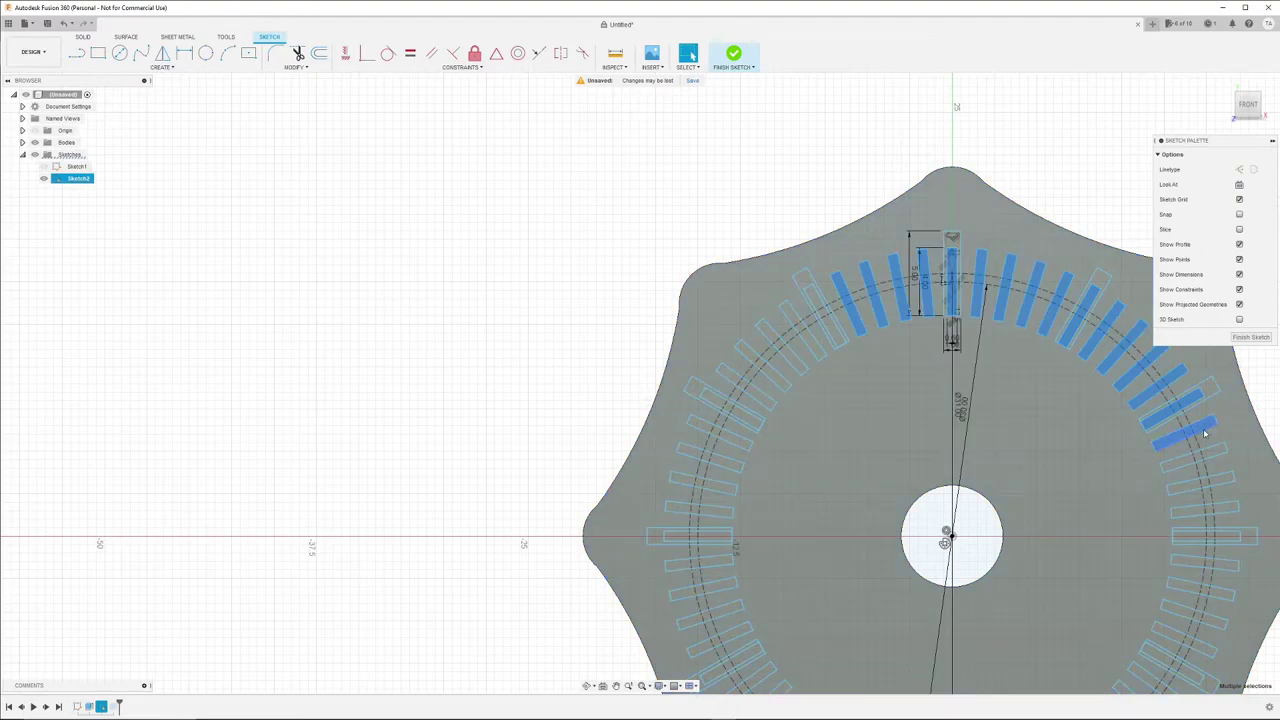
shift+click(1214, 457)
shift+click(1219, 485)
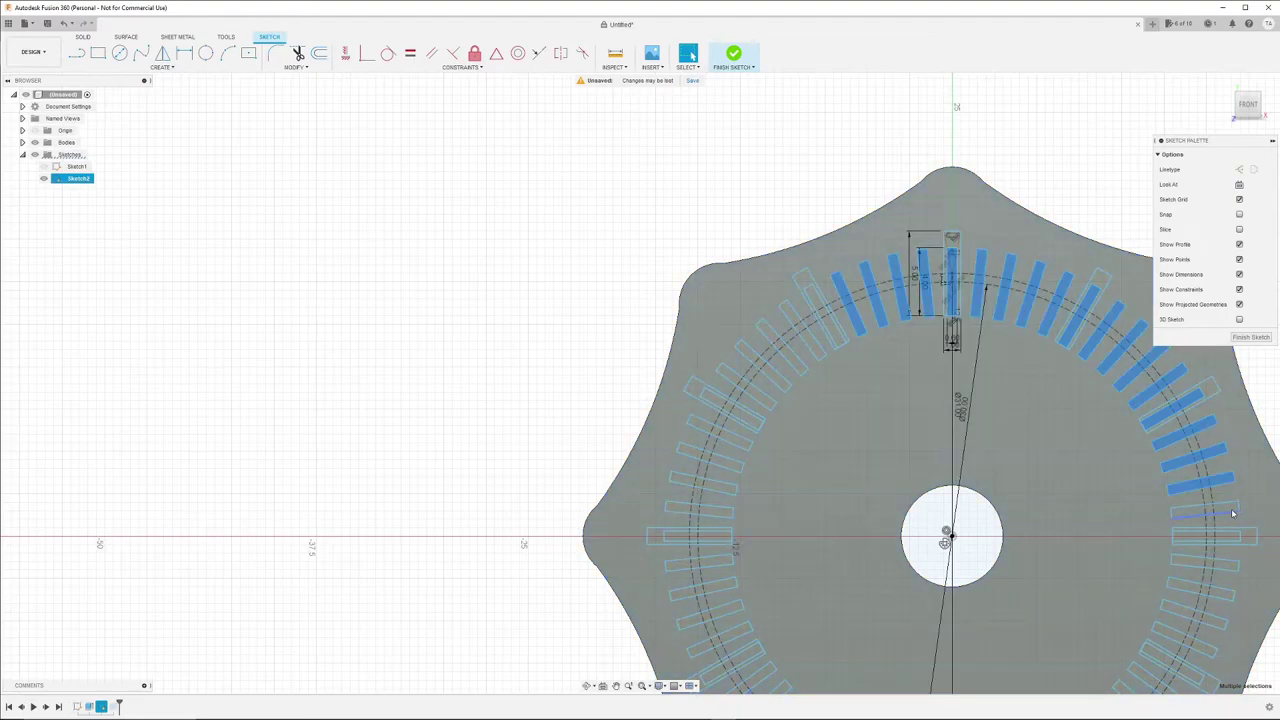
shift+click(1230, 510)
shift+click(1227, 535)
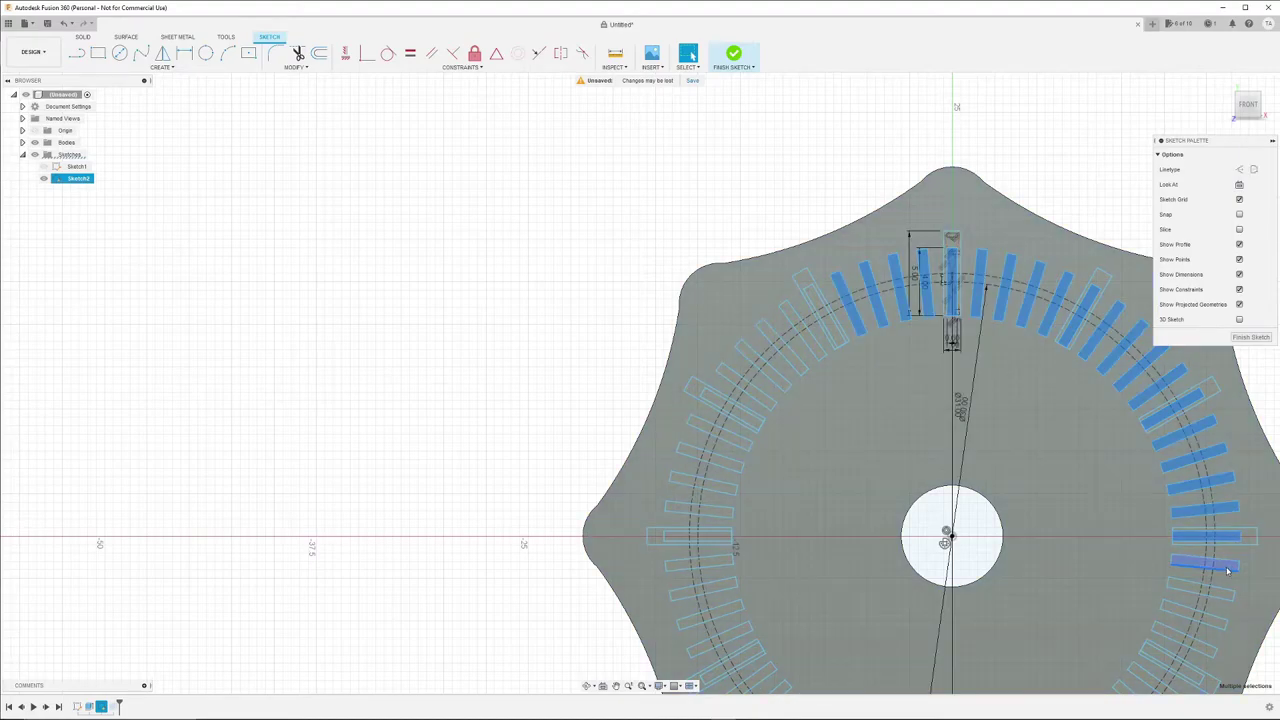
shift+click(1229, 568)
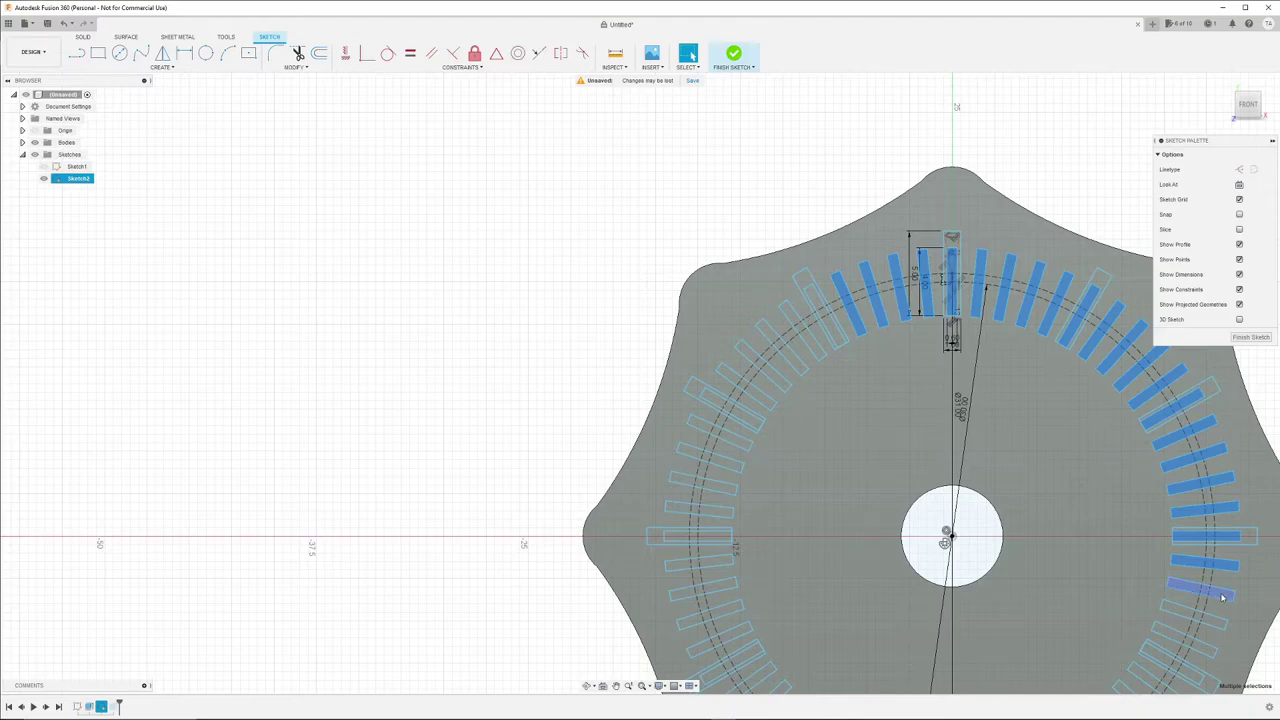
shift+click(1220, 594)
- Add the lower-right and bottom slot profiles through to the bottom-left
middle_drag(1220, 594, 1032, 430)
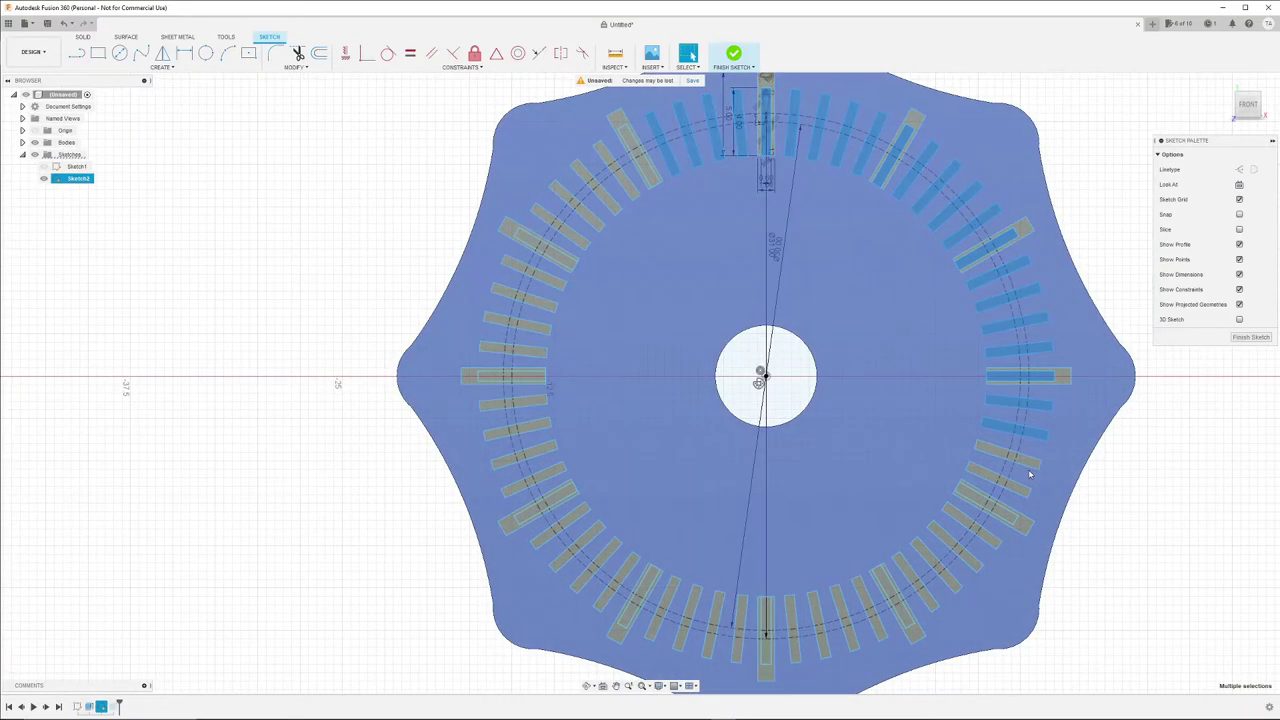
shift+click(1030, 465)
shift+click(1012, 486)
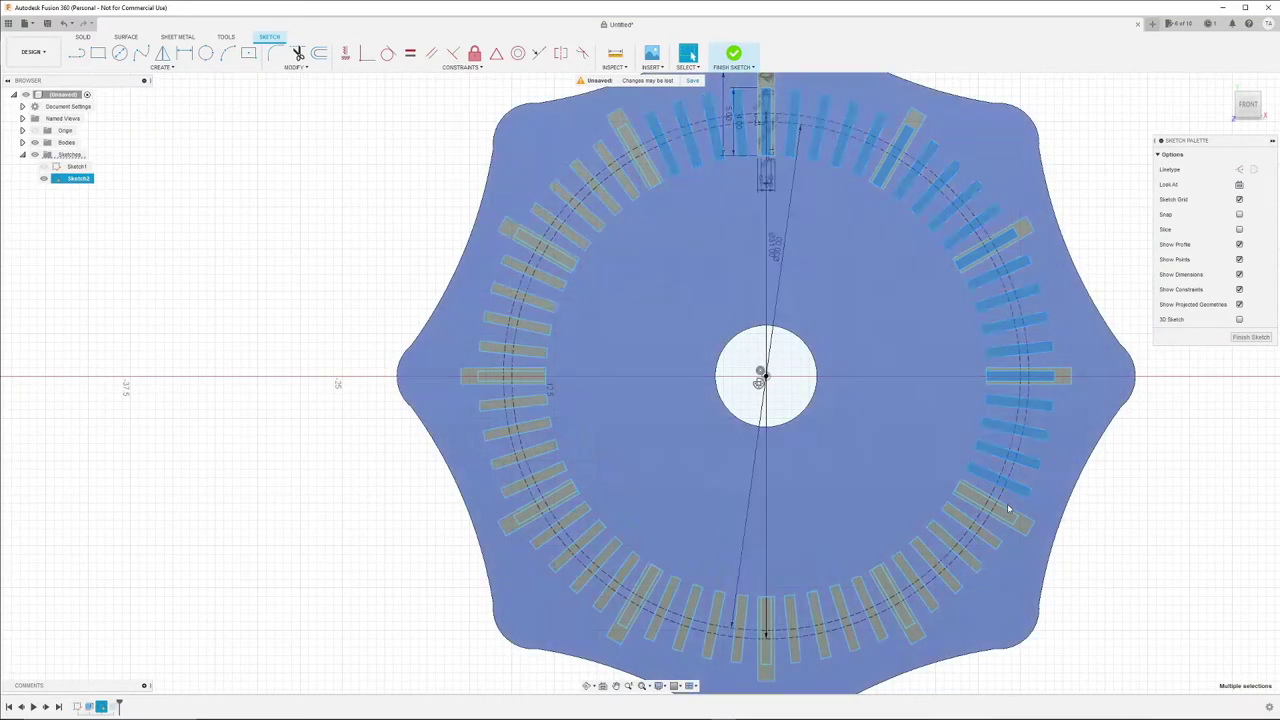
shift+click(1005, 517)
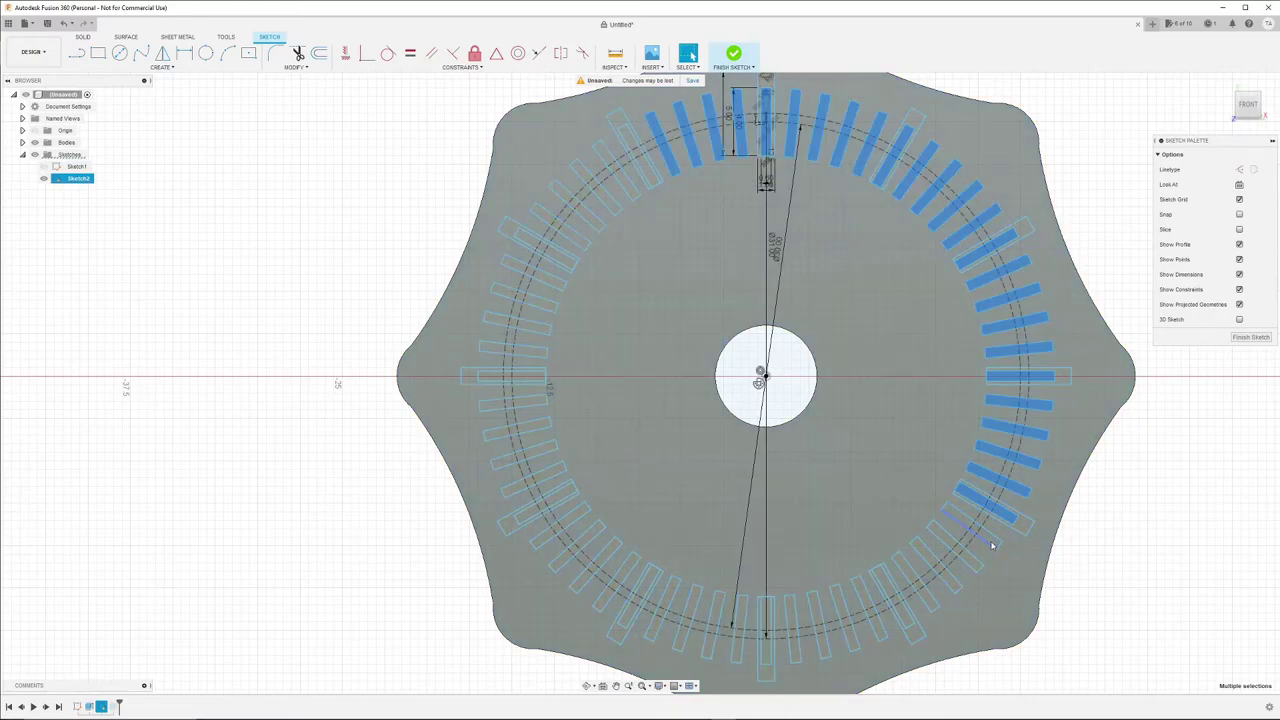
shift+click(992, 539)
shift+click(971, 566)
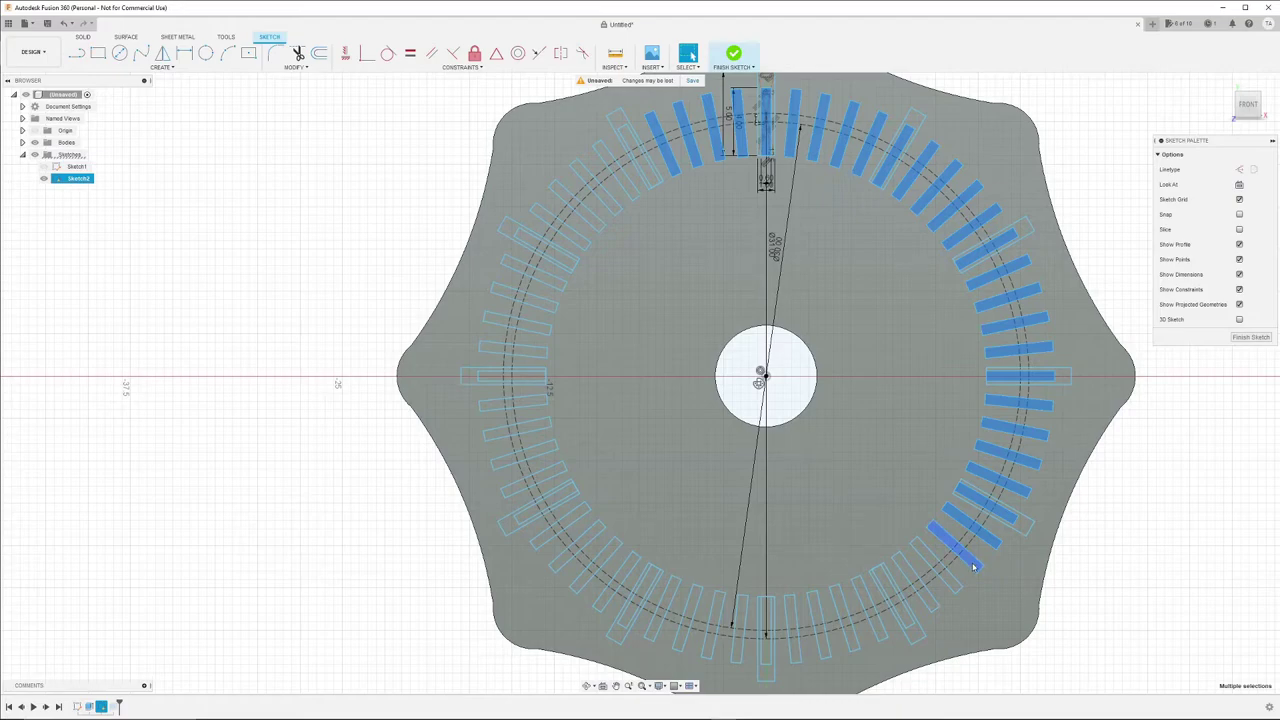
shift+click(952, 584)
shift+click(930, 604)
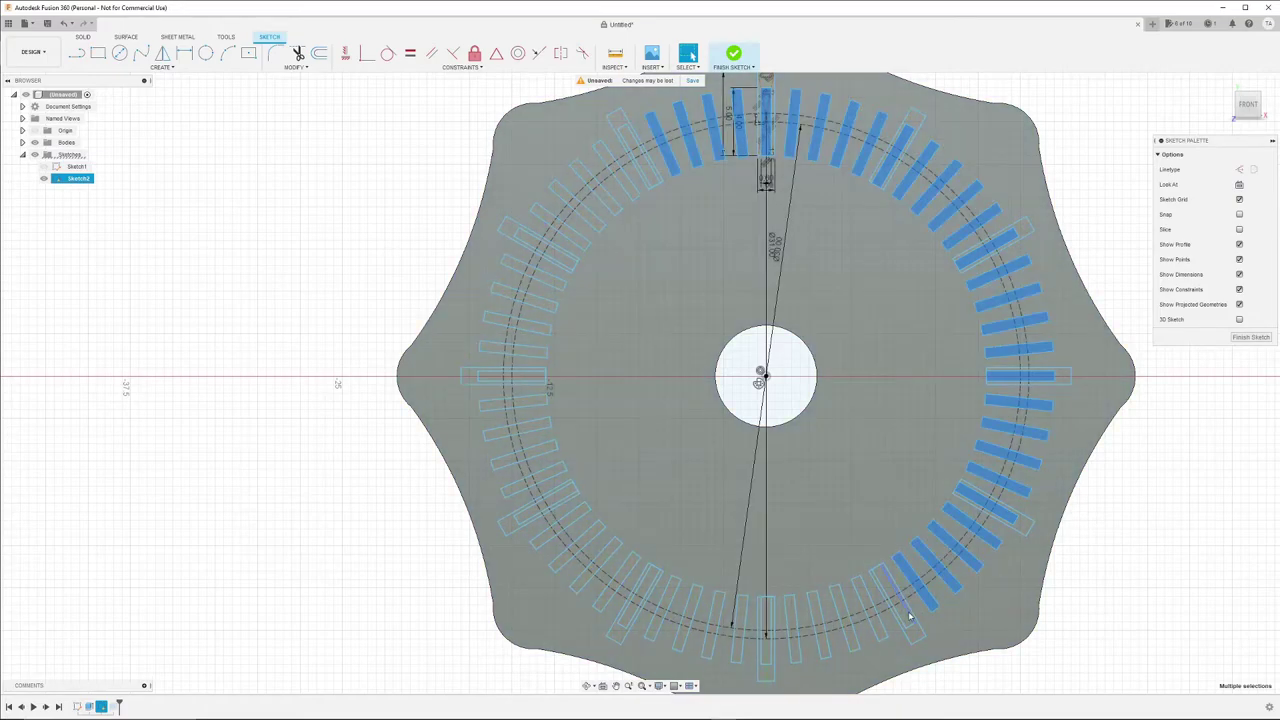
shift+click(906, 621)
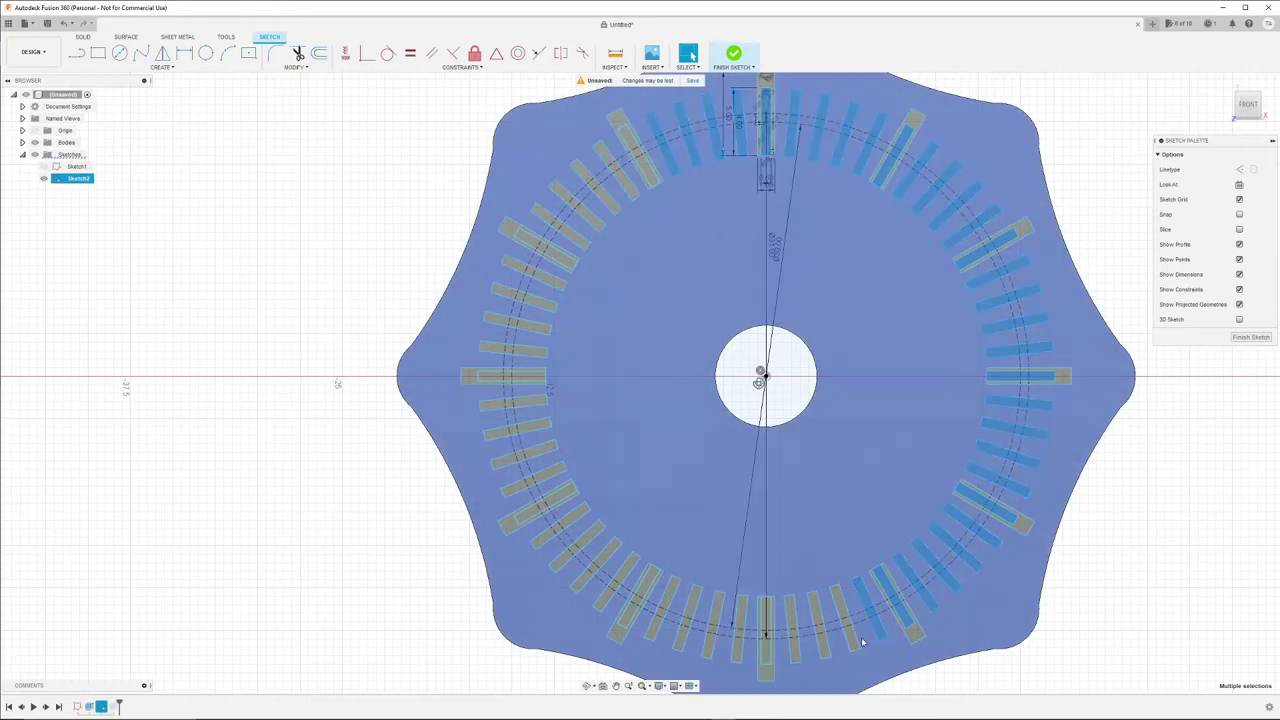
shift+click(858, 630)
shift+click(850, 636)
shift+click(822, 644)
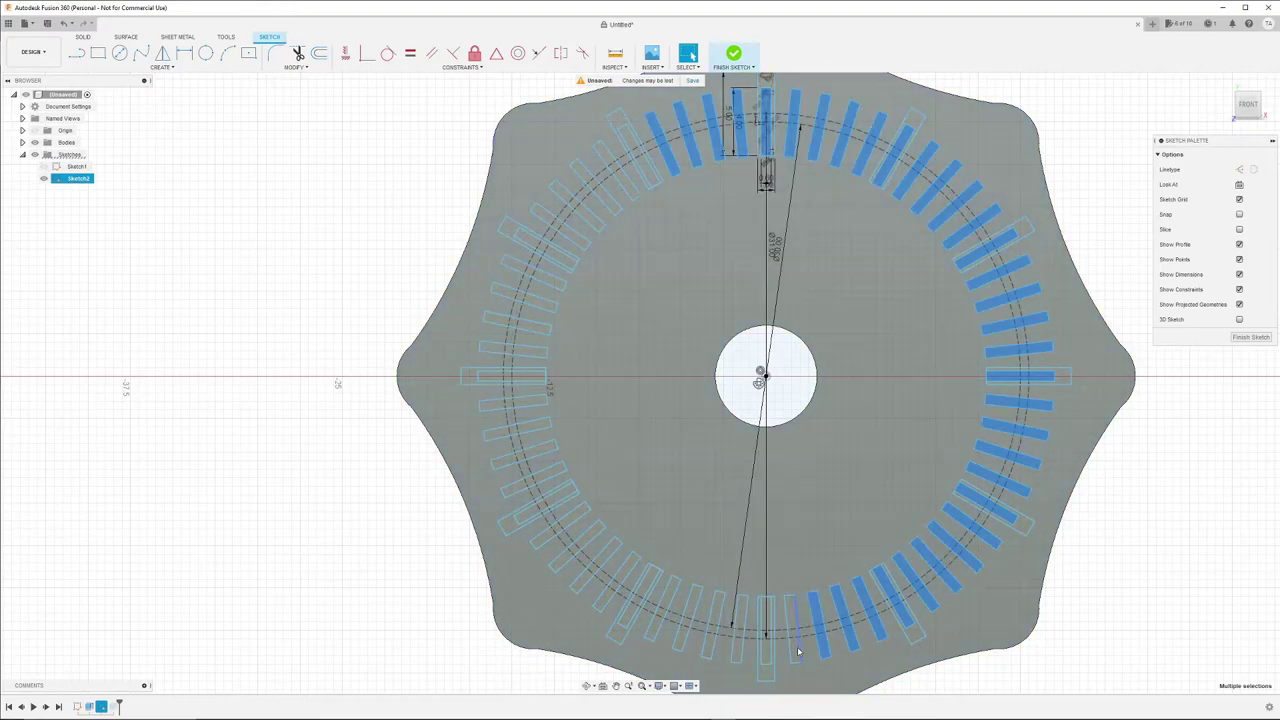
shift+click(792, 640)
shift+click(765, 640)
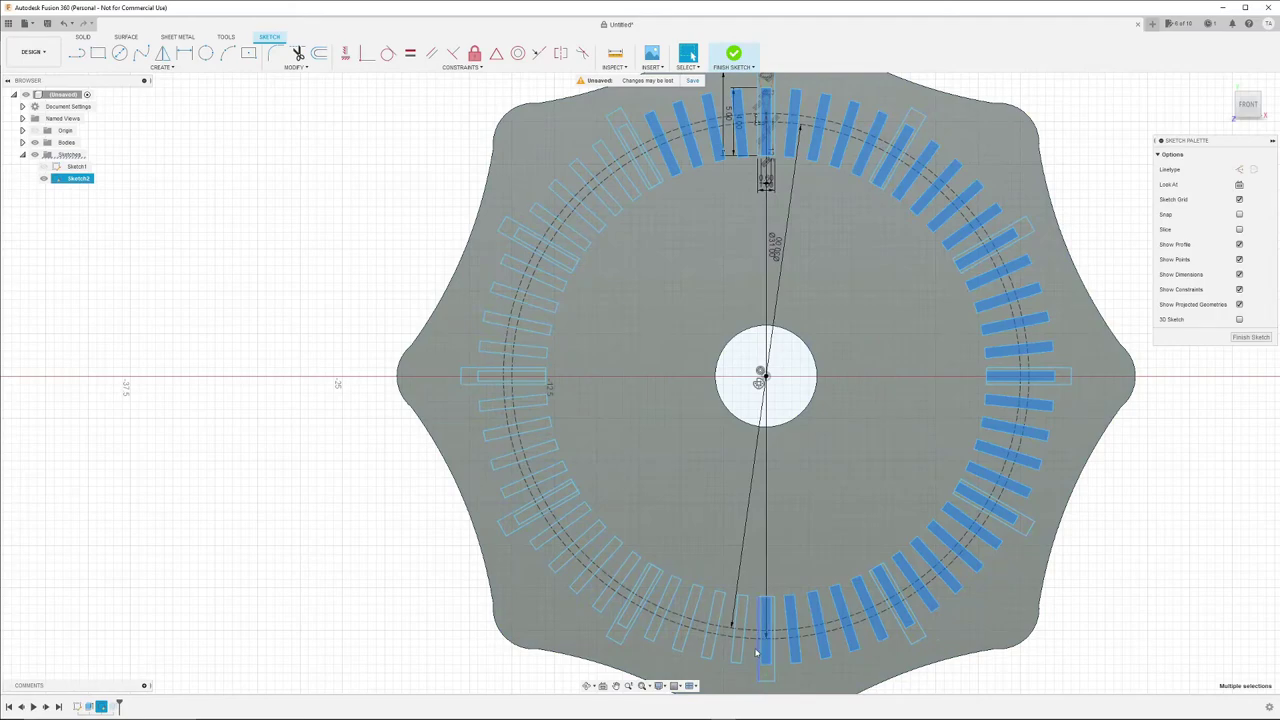
shift+click(742, 645)
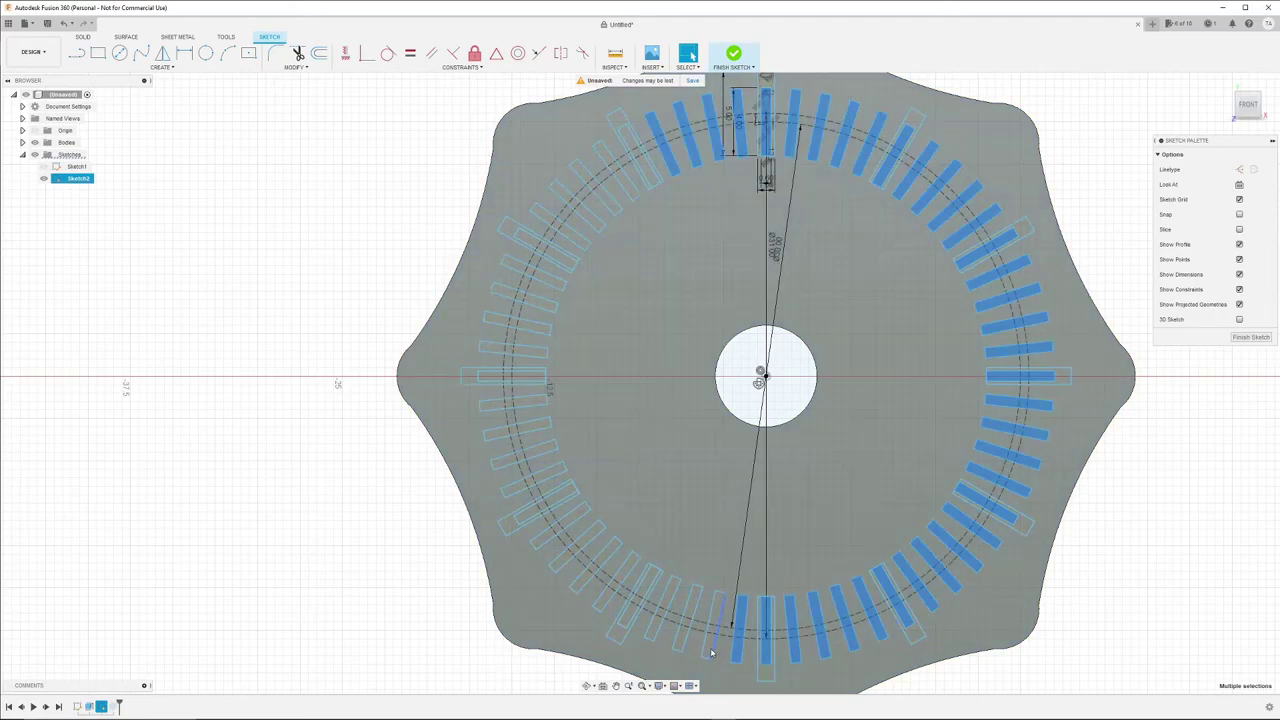
shift+click(710, 650)
shift+click(678, 642)
shift+click(652, 628)
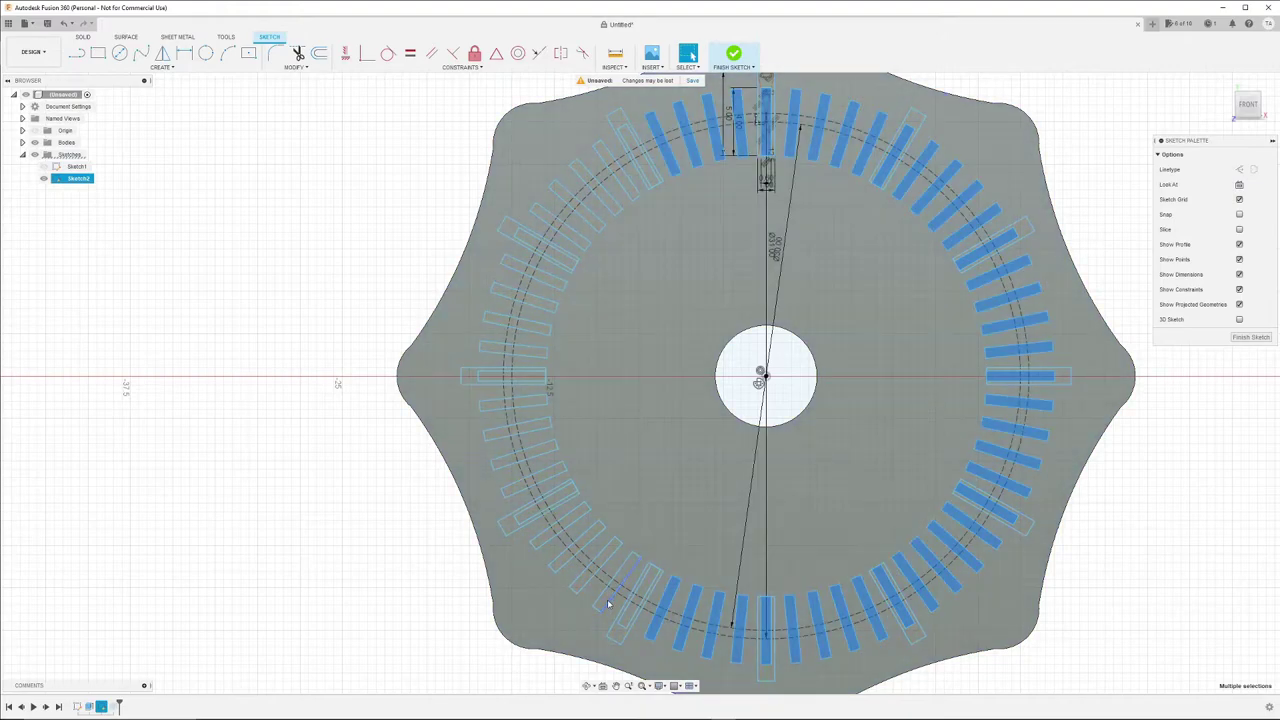
shift+click(608, 598)
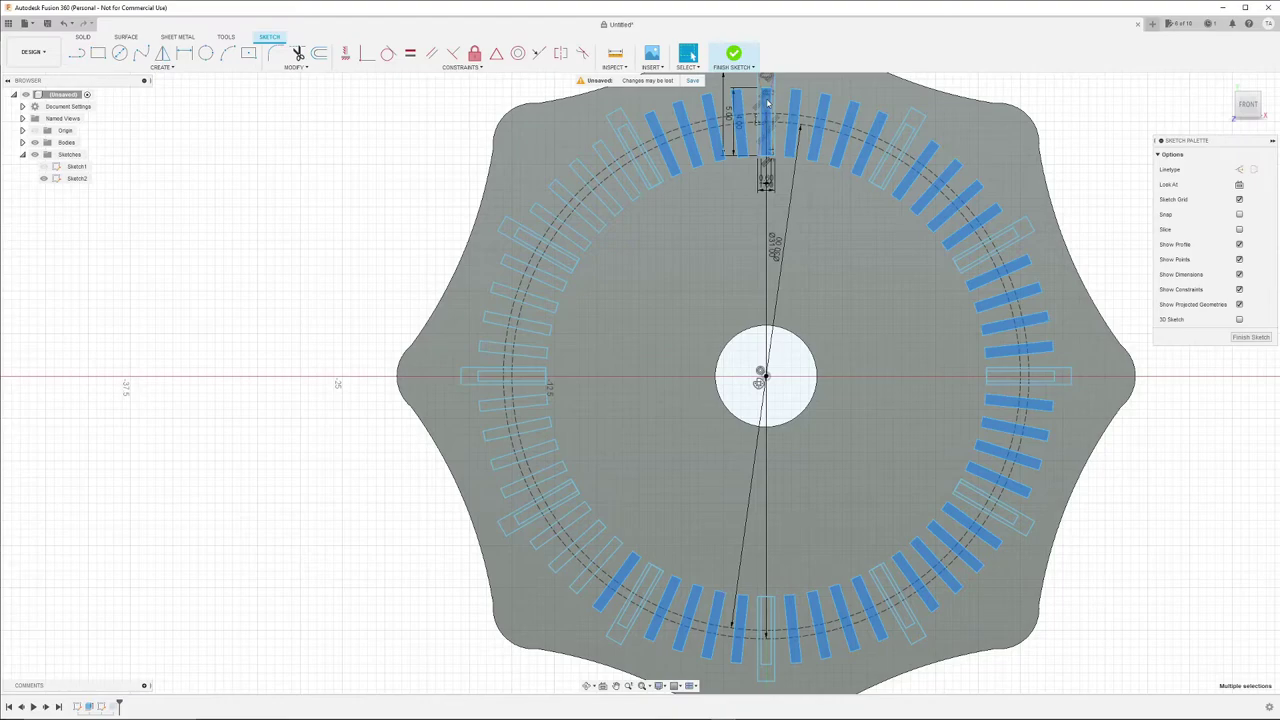
- Add the upper-left and left arc tick rectangles down to the horizontal axis to the selection
scroll(769, 103, up, 3)
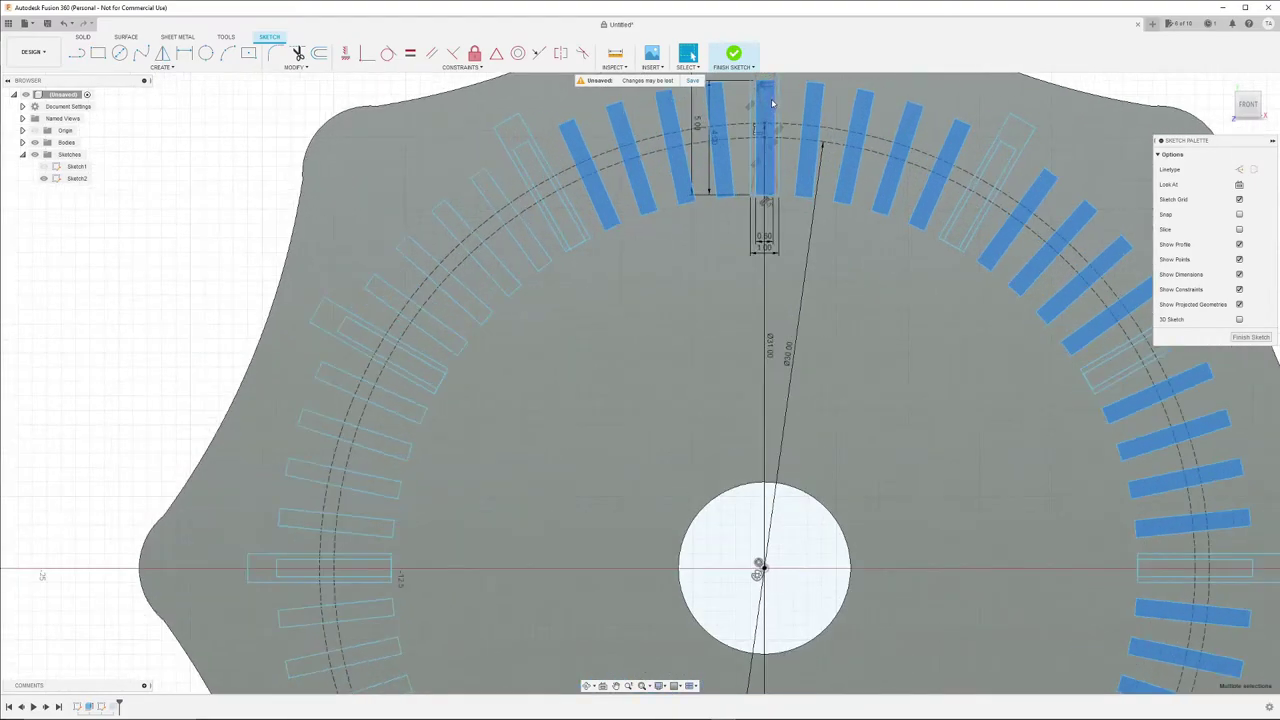
ctrl+click(490, 196)
ctrl+click(460, 230)
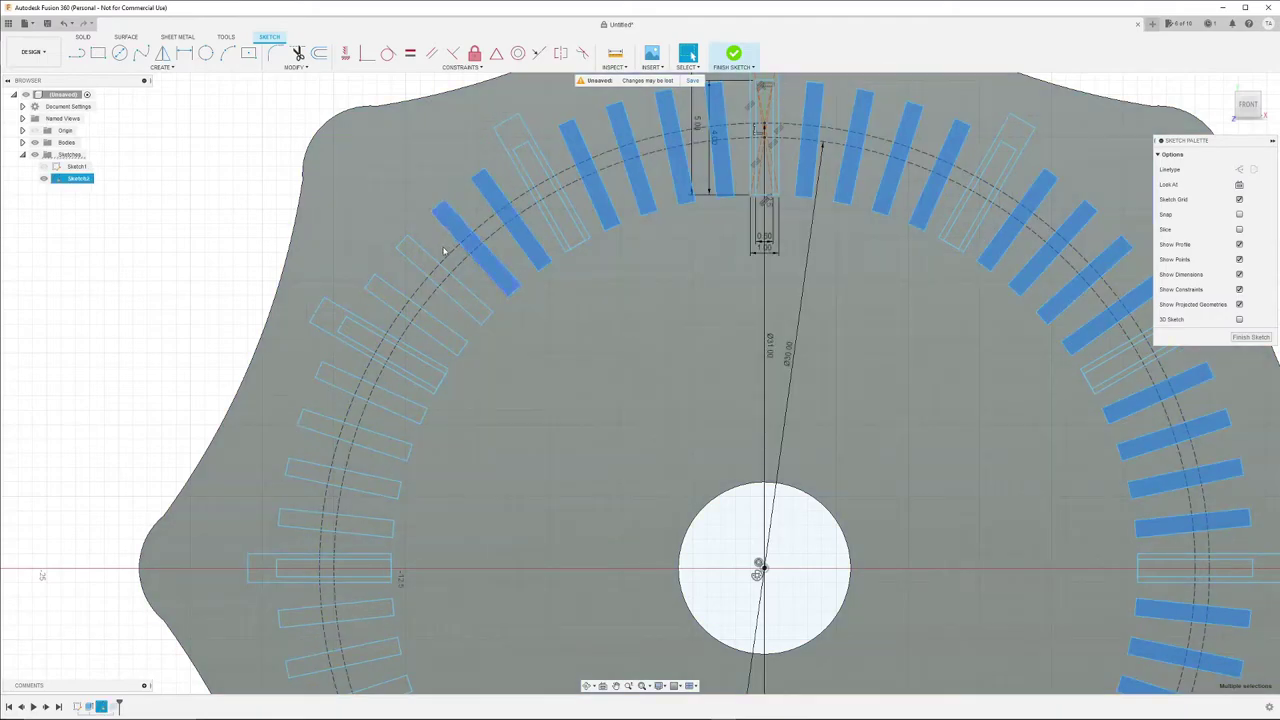
ctrl+click(417, 277)
ctrl+click(400, 303)
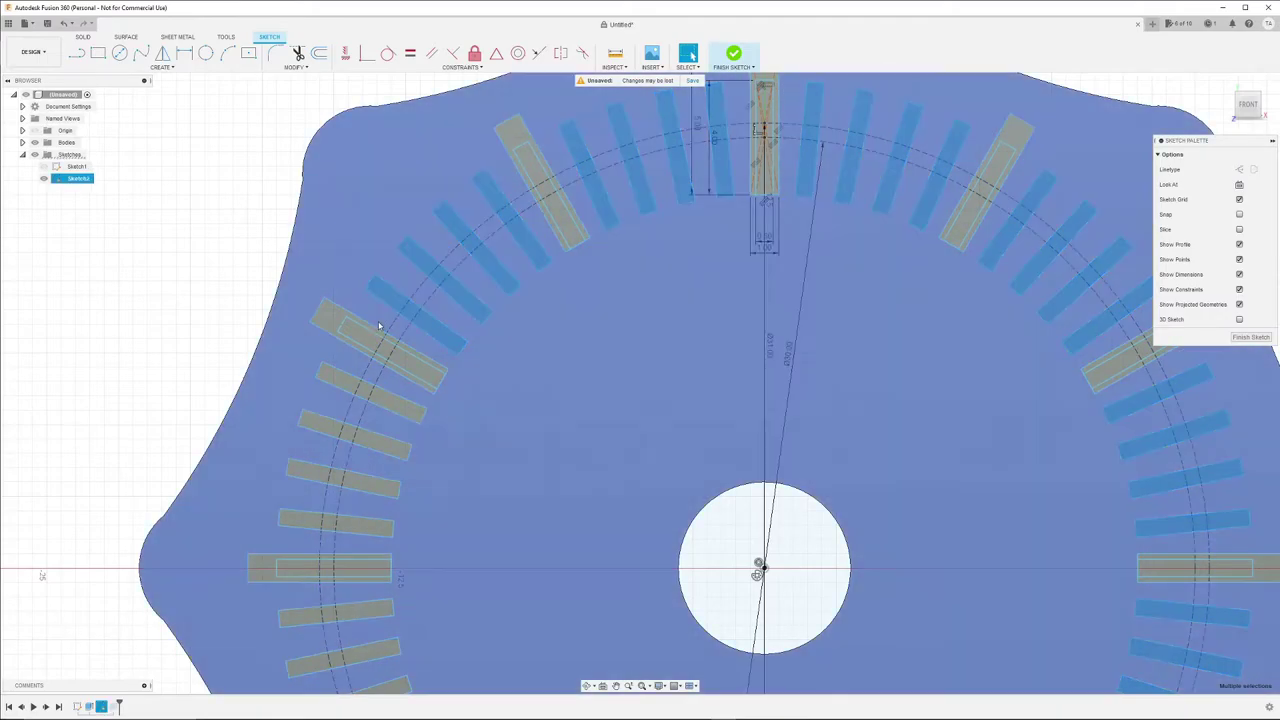
ctrl+click(364, 344)
ctrl+click(337, 378)
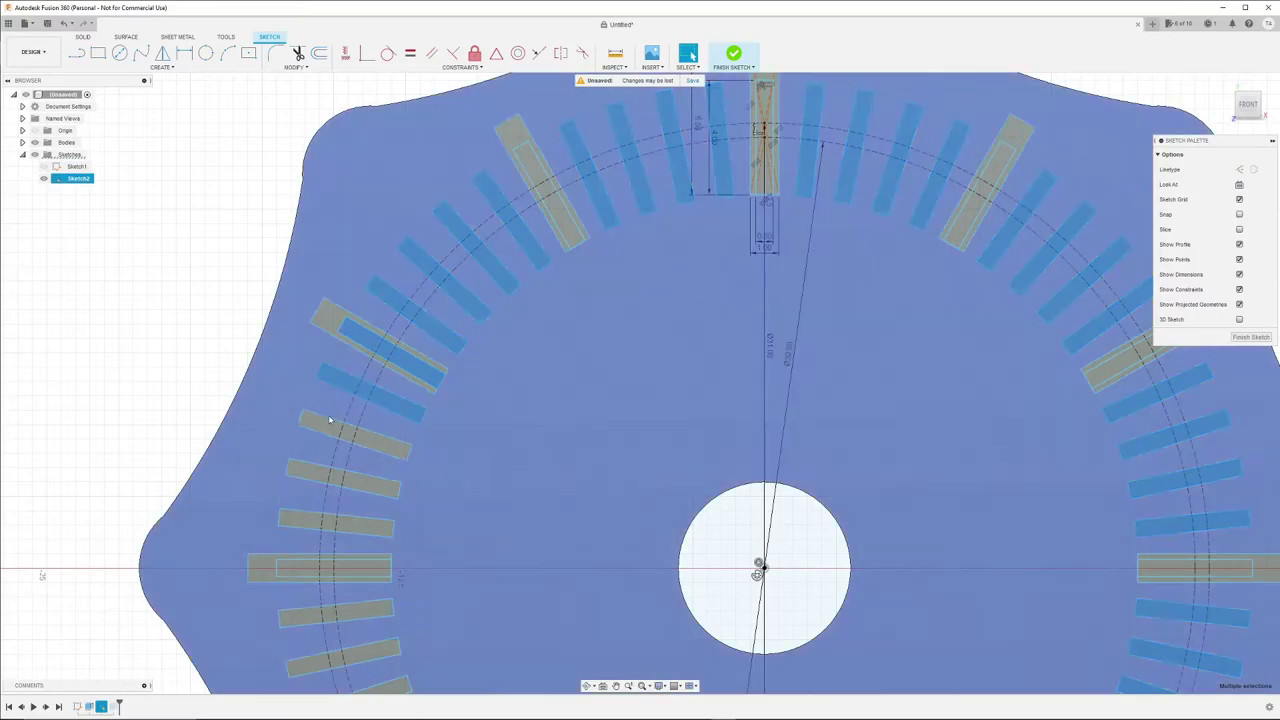
ctrl+click(328, 440)
ctrl+click(316, 485)
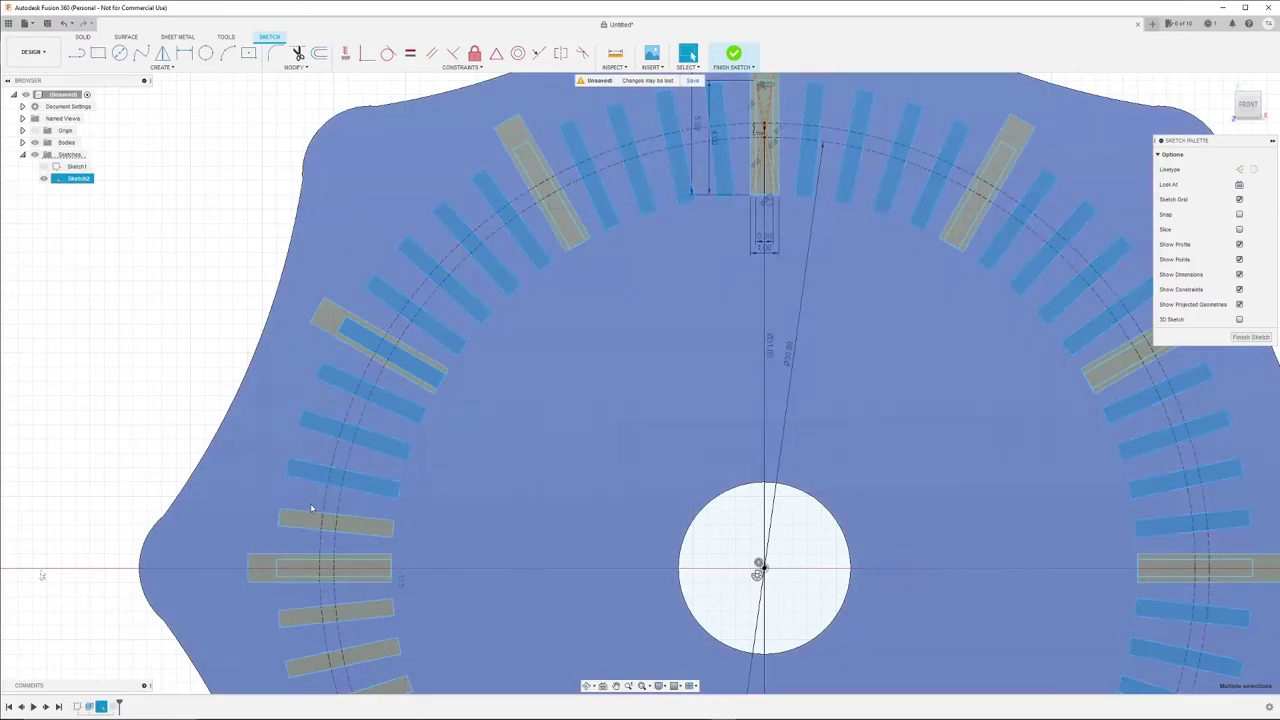
ctrl+click(330, 522)
ctrl+click(308, 572)
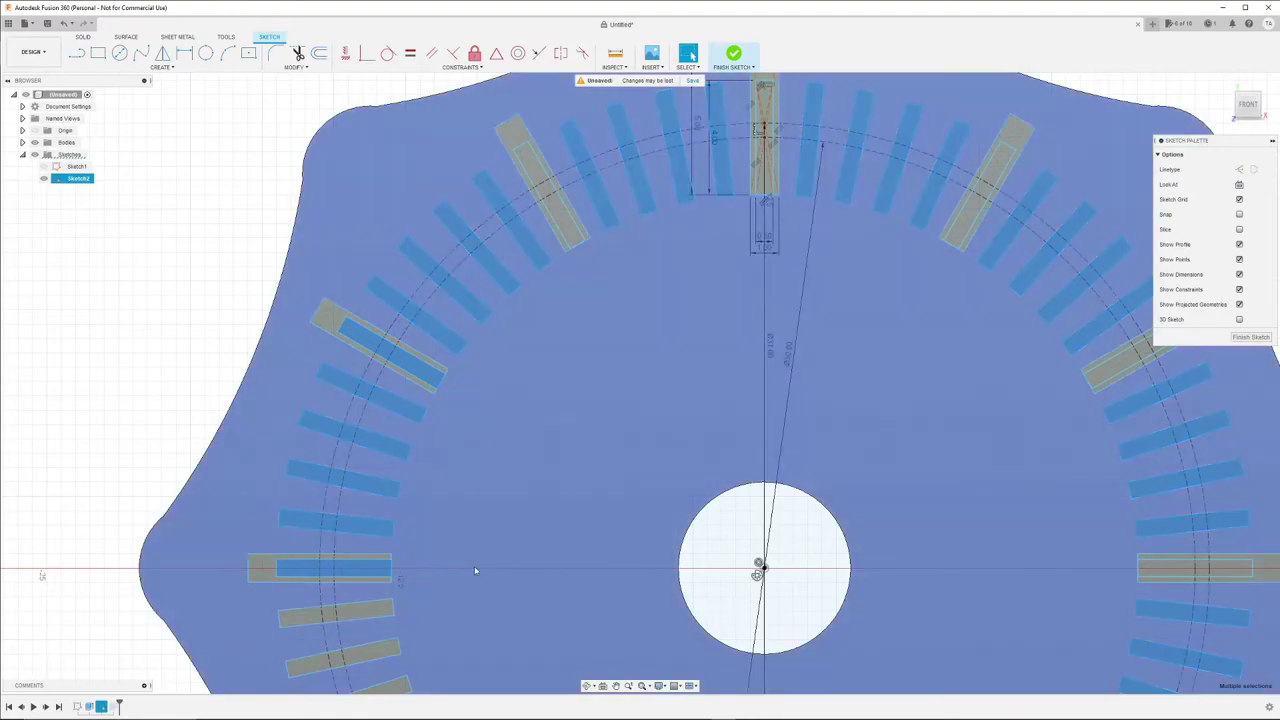
- Deselect a wrongly picked slot and add the remaining lower-left tick rectangles, completing the ring
middle_drag(481, 575, 509, 210)
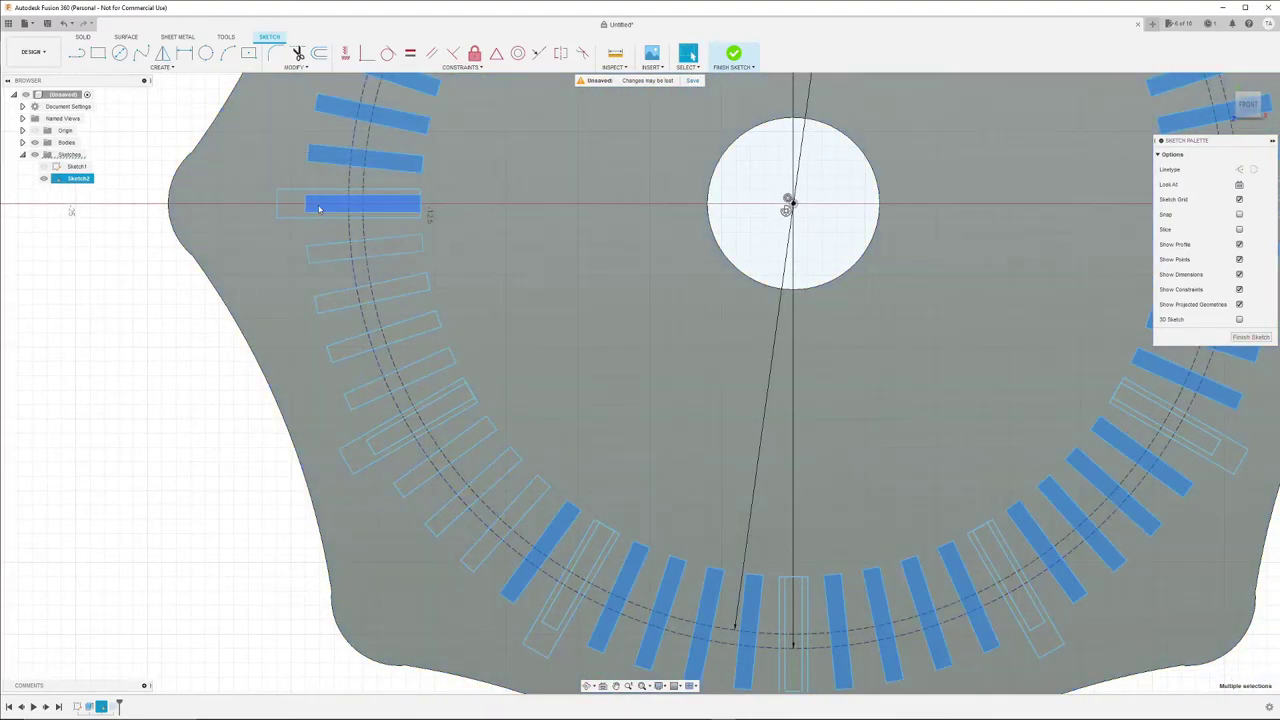
ctrl+click(319, 208)
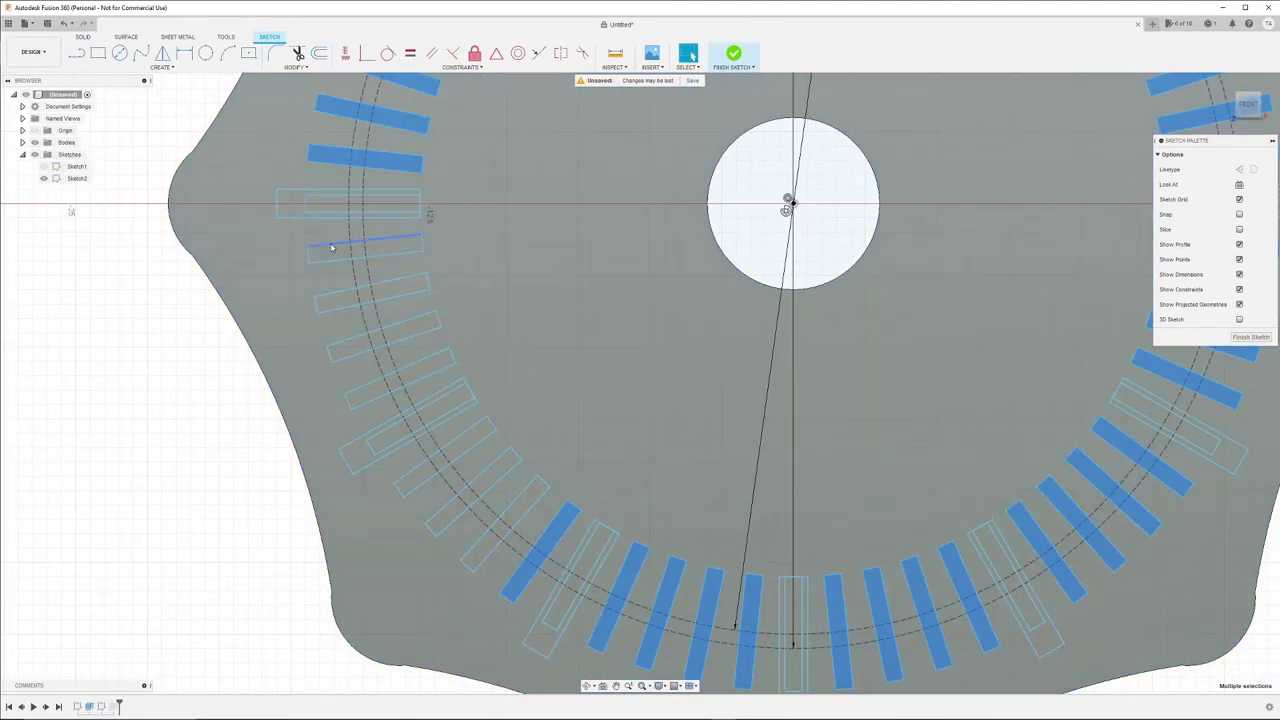
ctrl+click(331, 249)
ctrl+click(331, 292)
ctrl+click(350, 346)
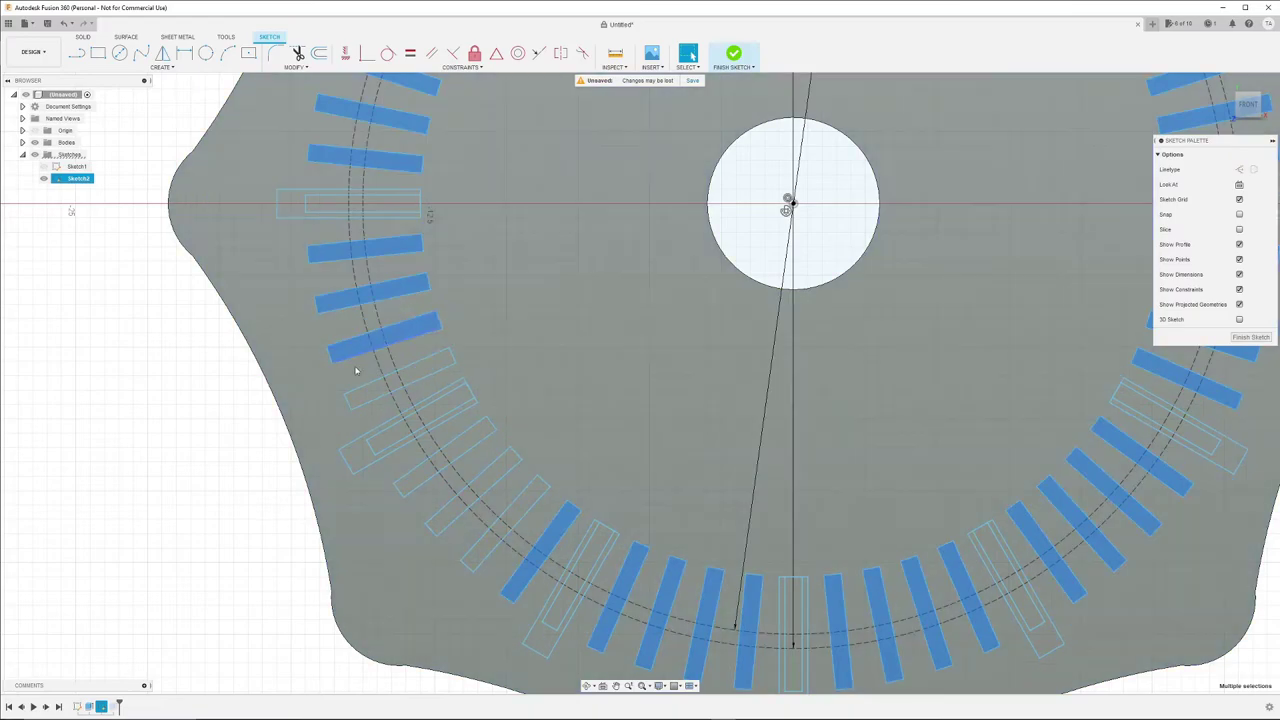
ctrl+click(395, 383)
ctrl+click(416, 480)
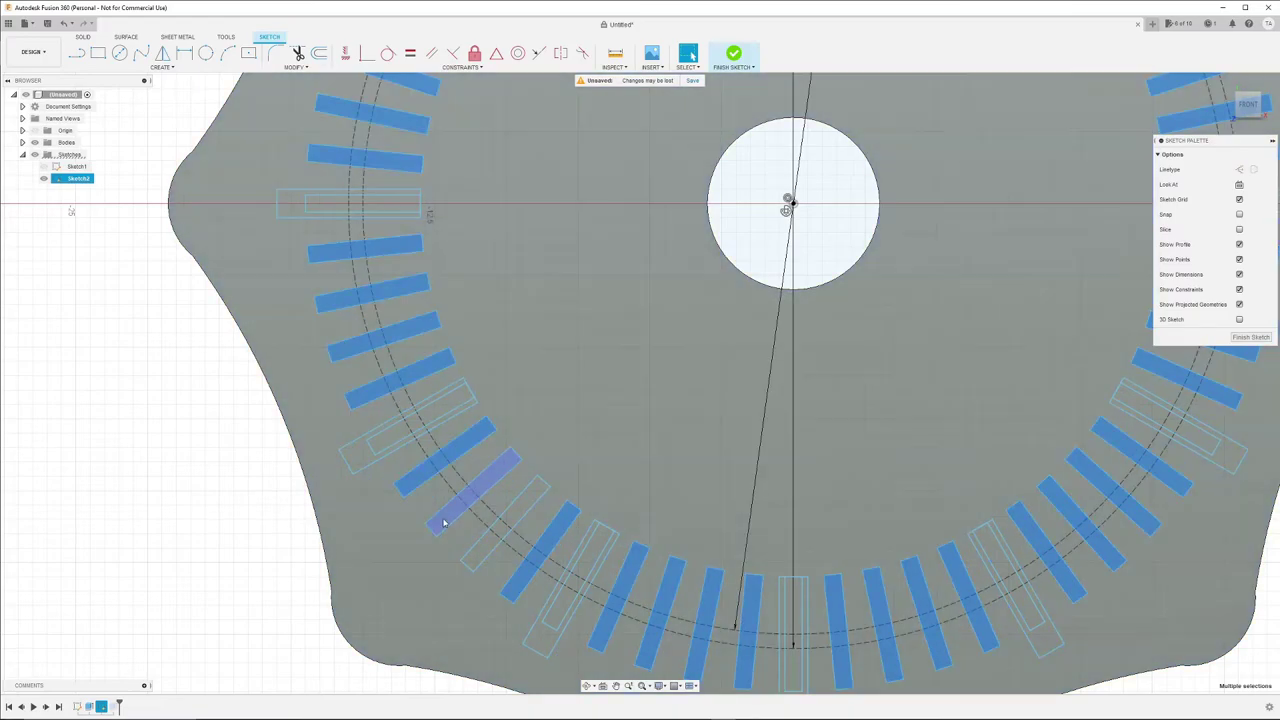
ctrl+click(447, 525)
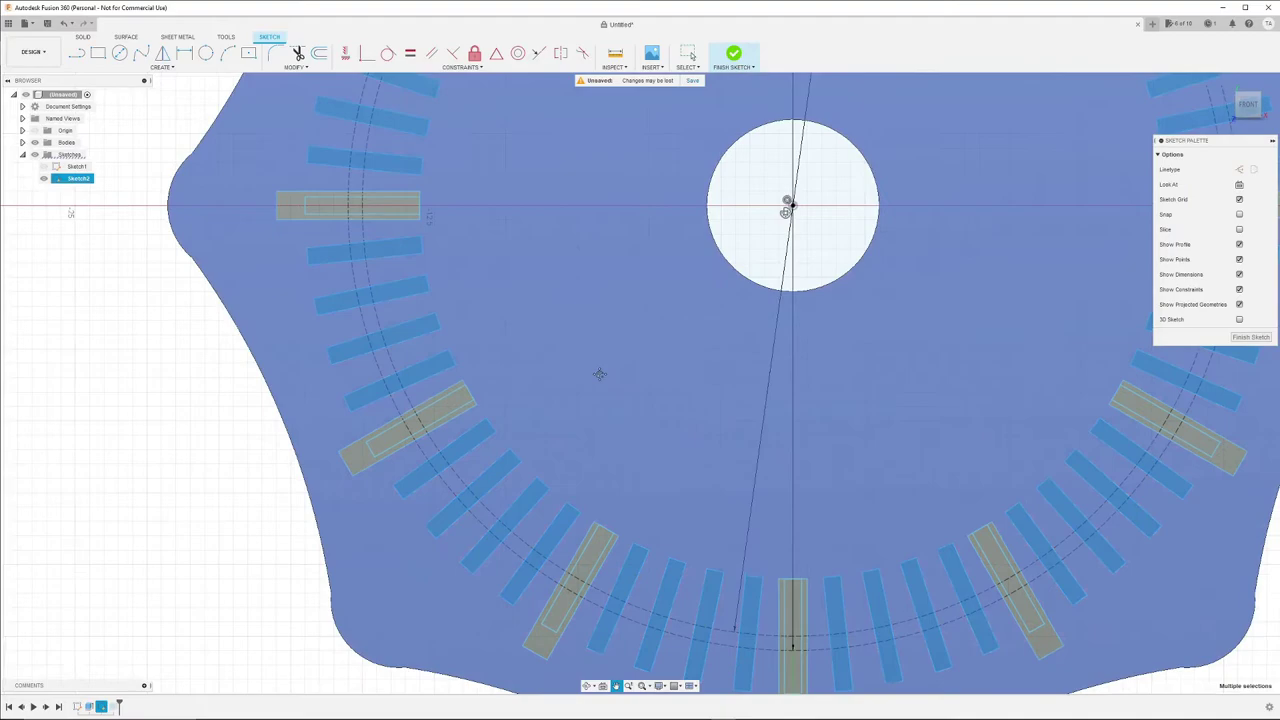
middle_drag(597, 371, 591, 613)
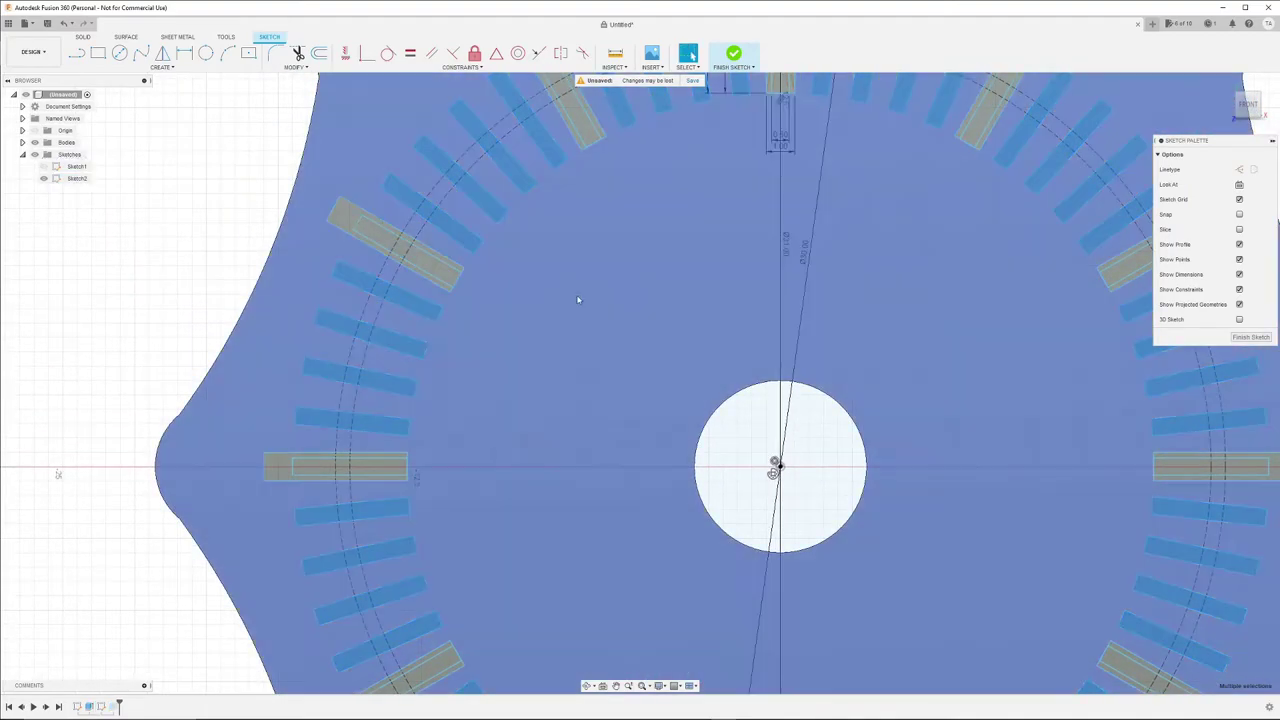
scroll(666, 260, down, 5)
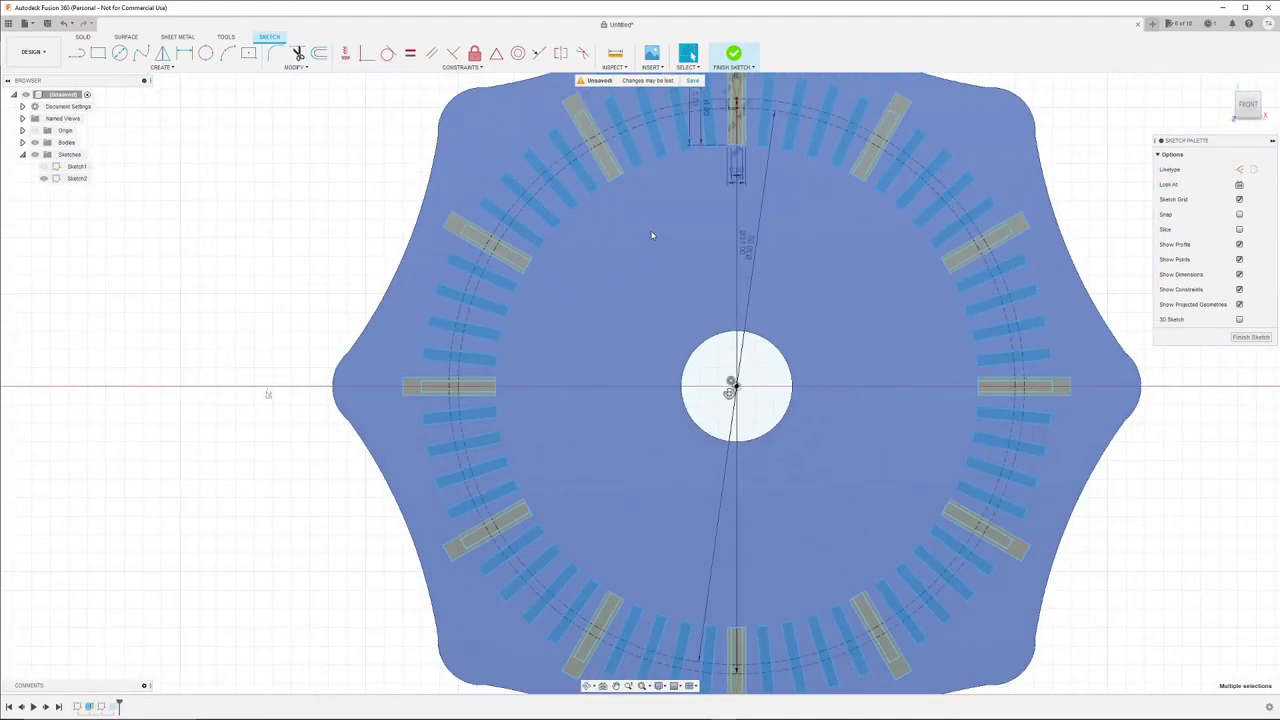
scroll(777, 263, down, 2)
middle_drag(771, 271, 719, 296)
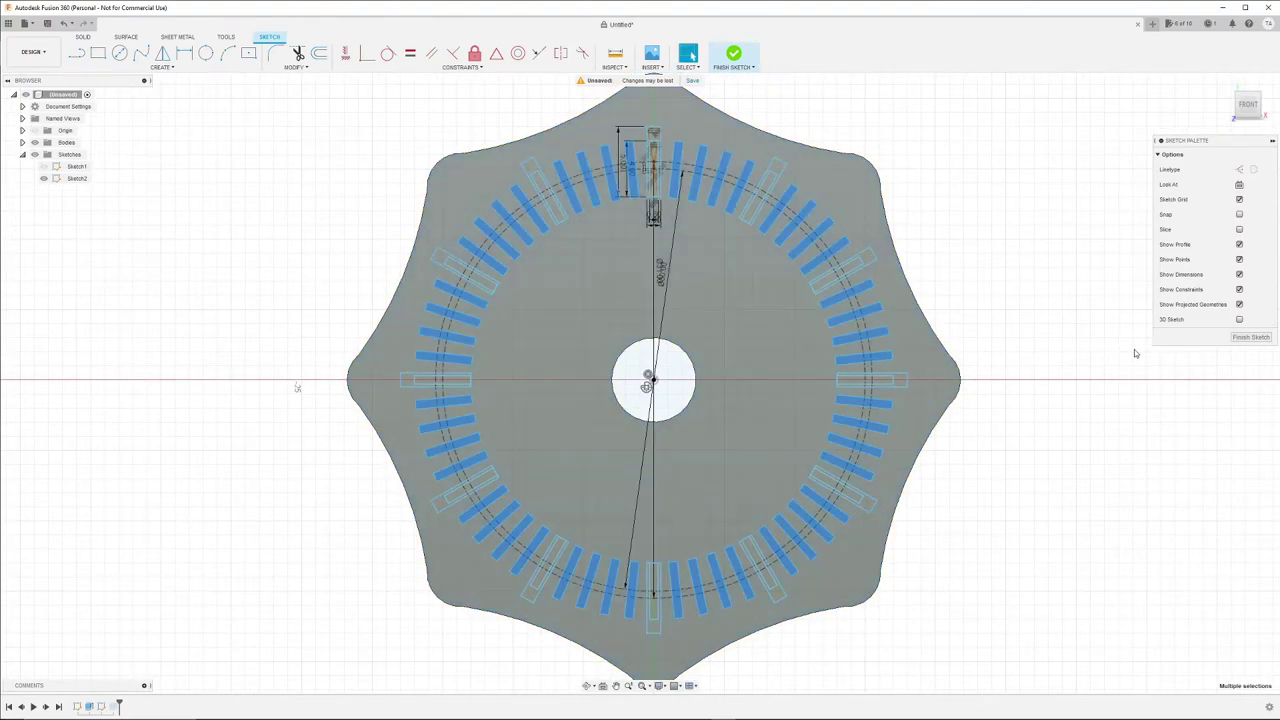
- Cut the picked tick rectangles 0.6 mm into the knob's face and hide Sketch2
key(e)
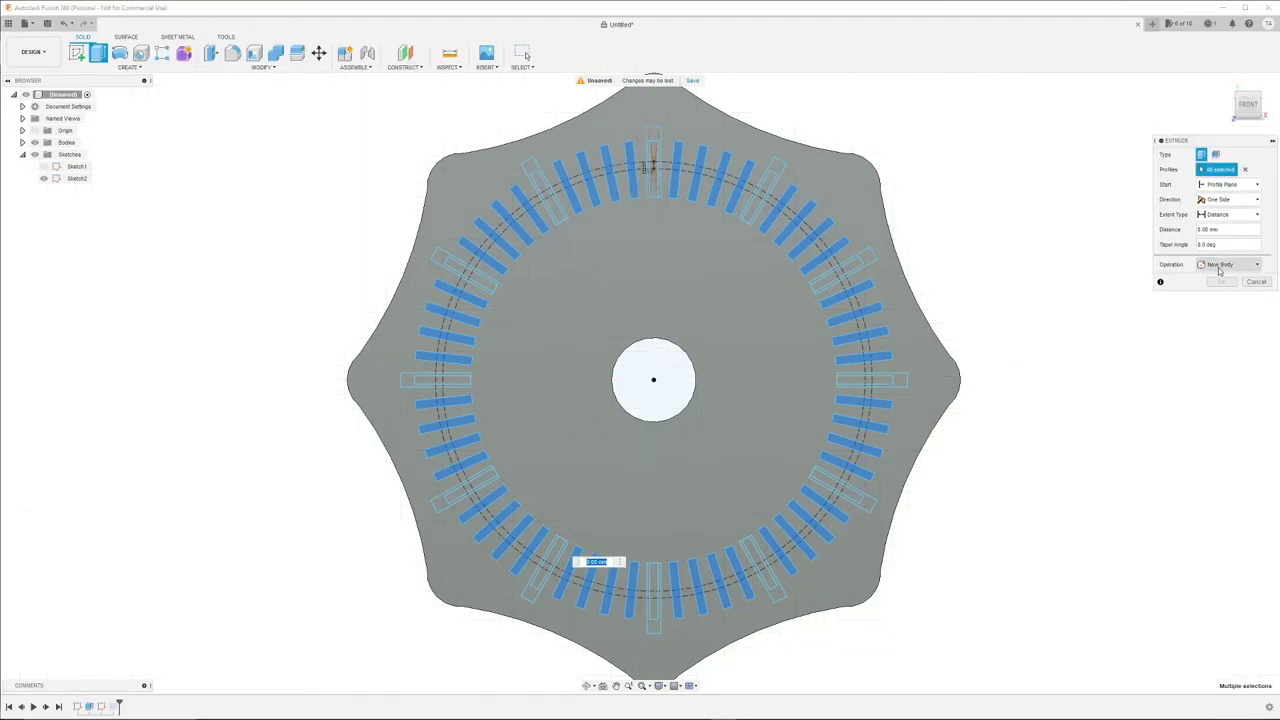
key(BackSpace)
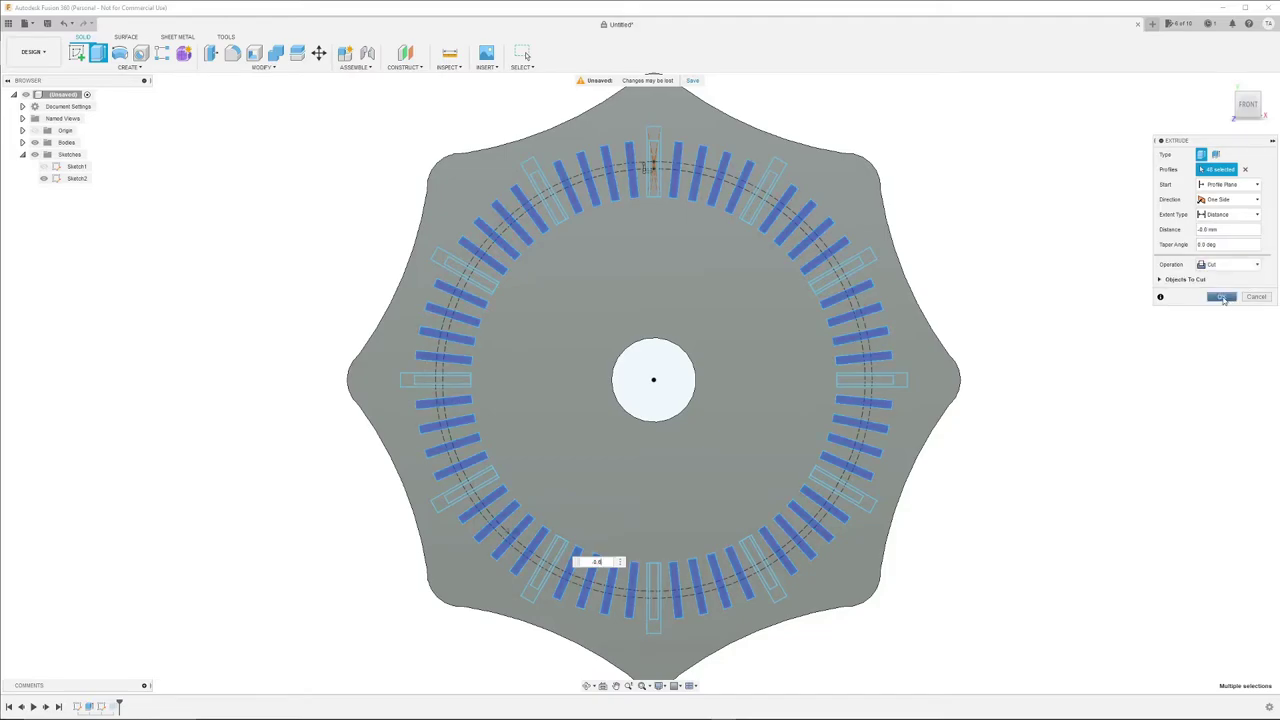
click(1222, 297)
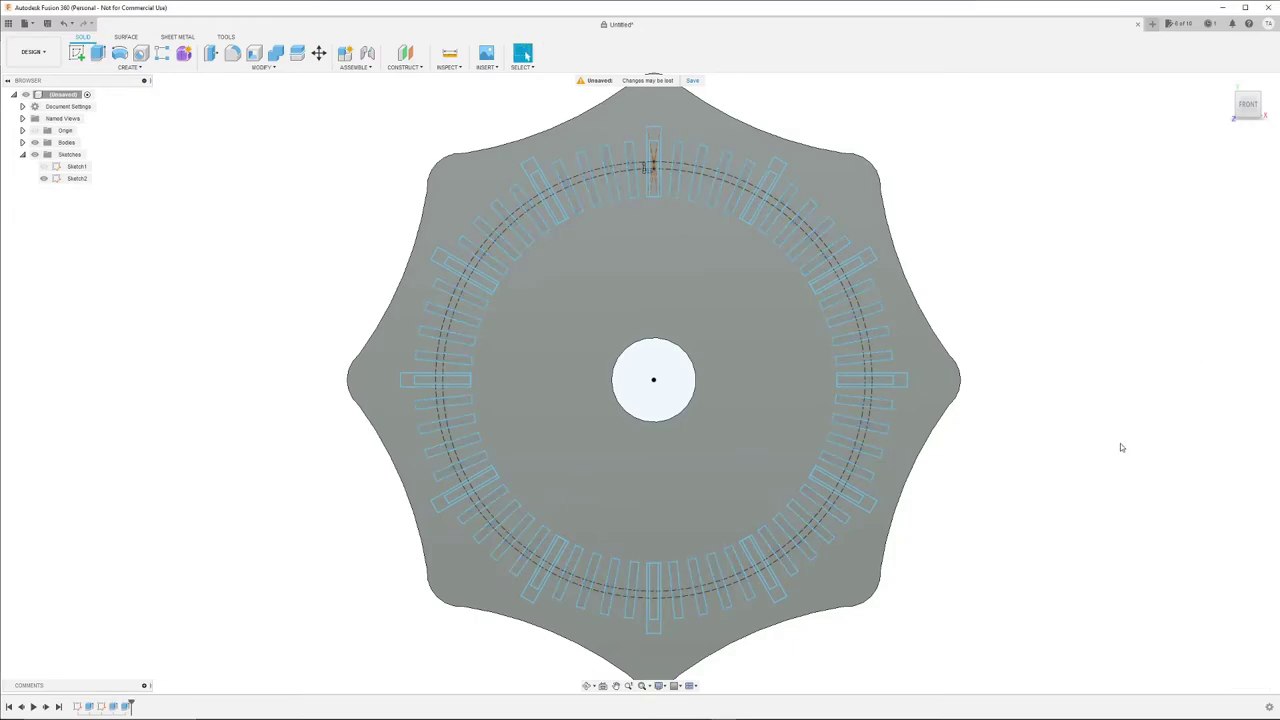
shift+middle_drag(1120, 443, 1083, 413)
key(Escape)
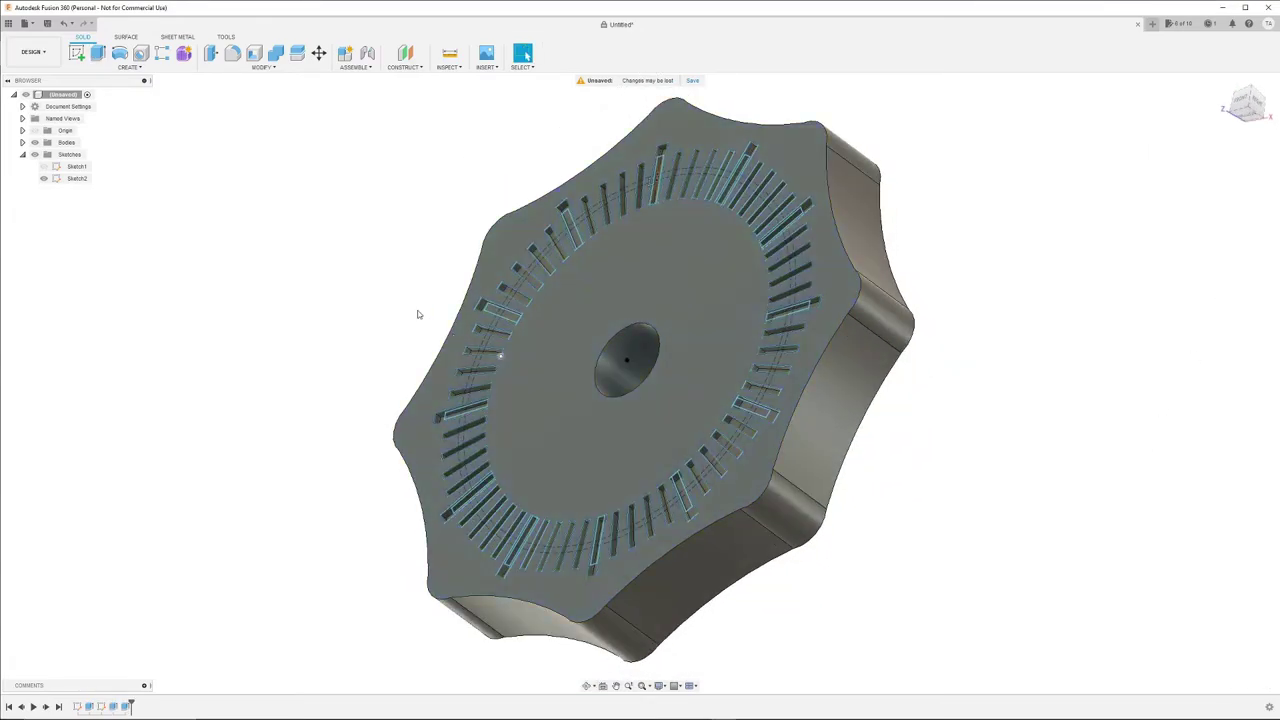
click(43, 178)
shift+middle_drag(957, 408, 952, 382)
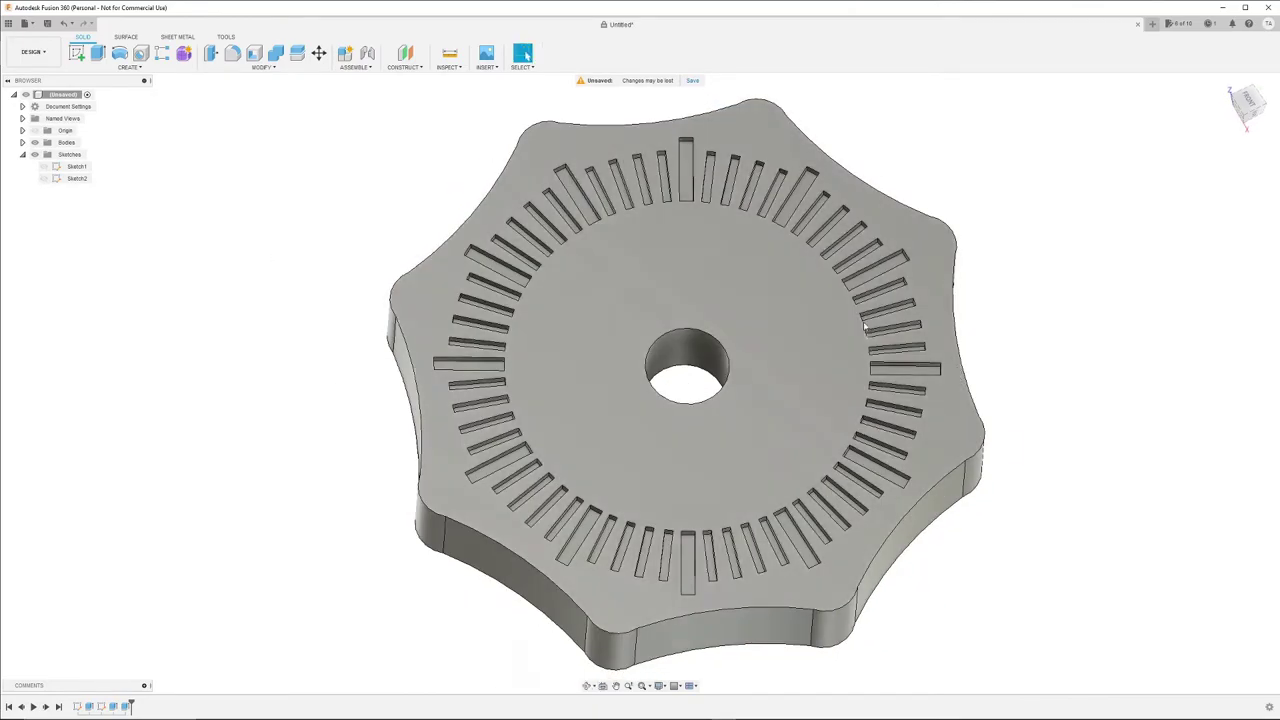
- Select the knob's outer rim edges around the top, right, bottom and left of the slotted face
click(897, 208)
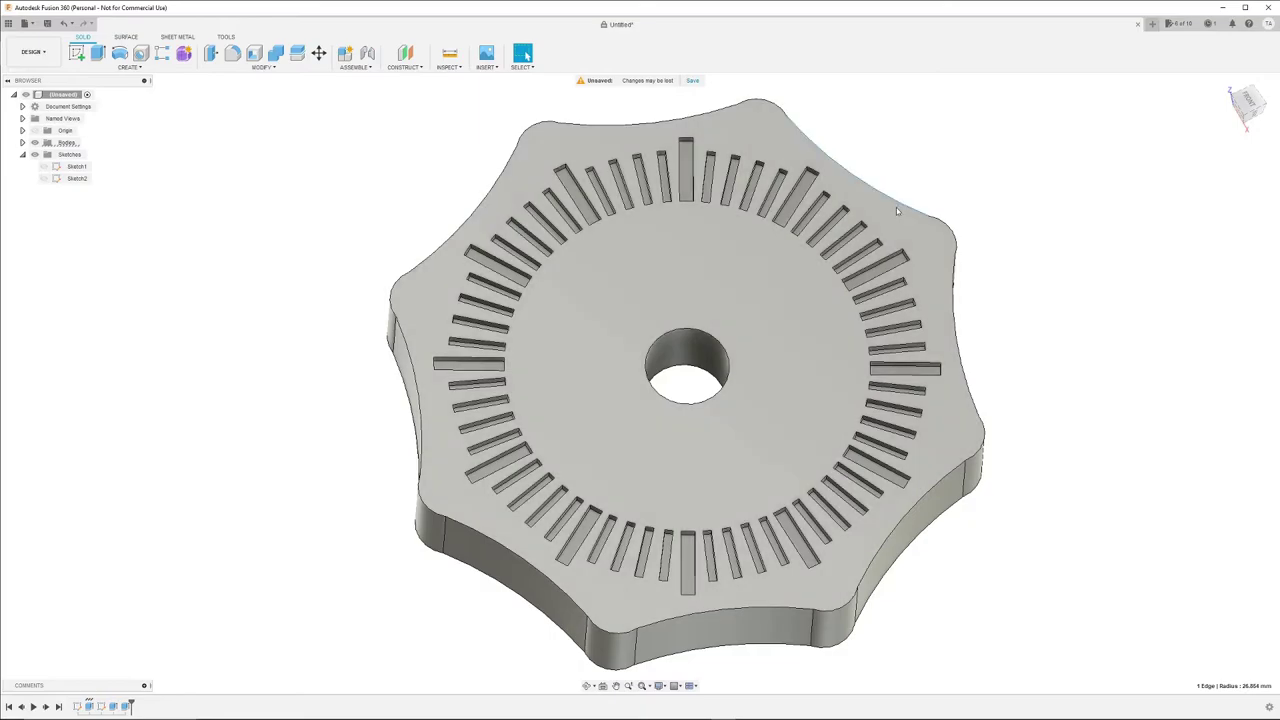
ctrl+click(950, 264)
ctrl+click(973, 412)
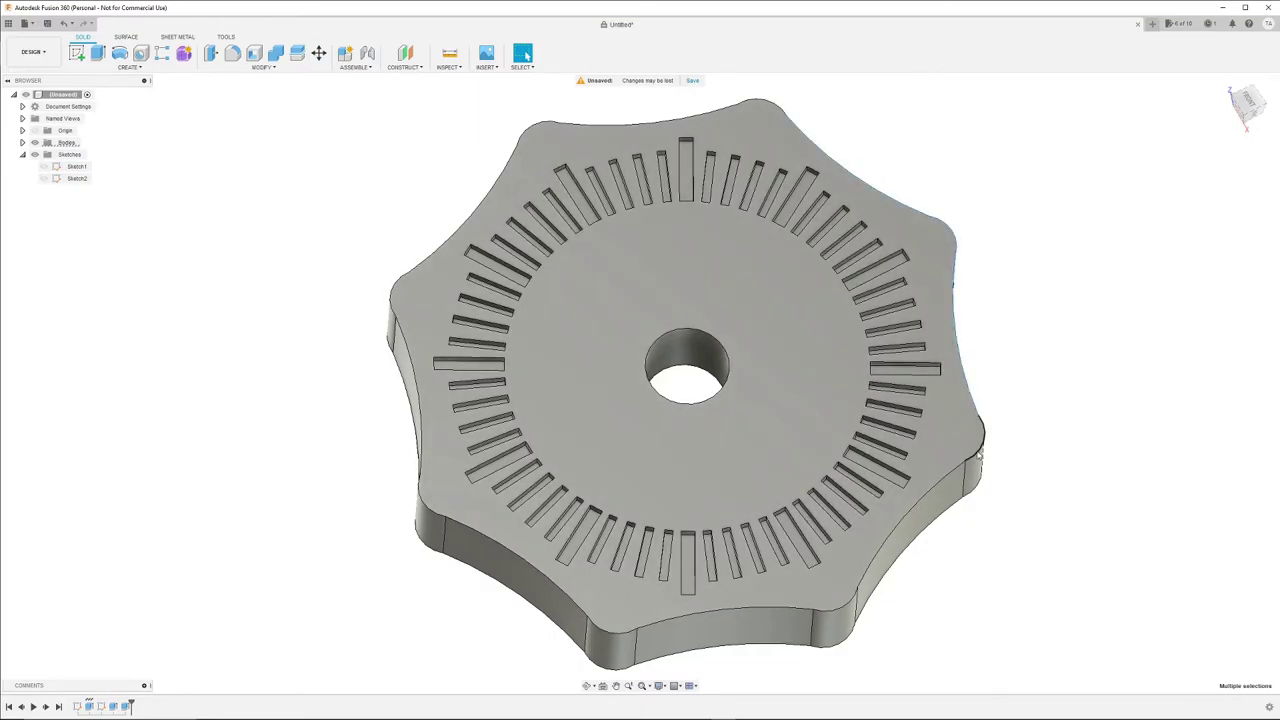
ctrl+click(938, 487)
ctrl+click(778, 611)
ctrl+click(573, 605)
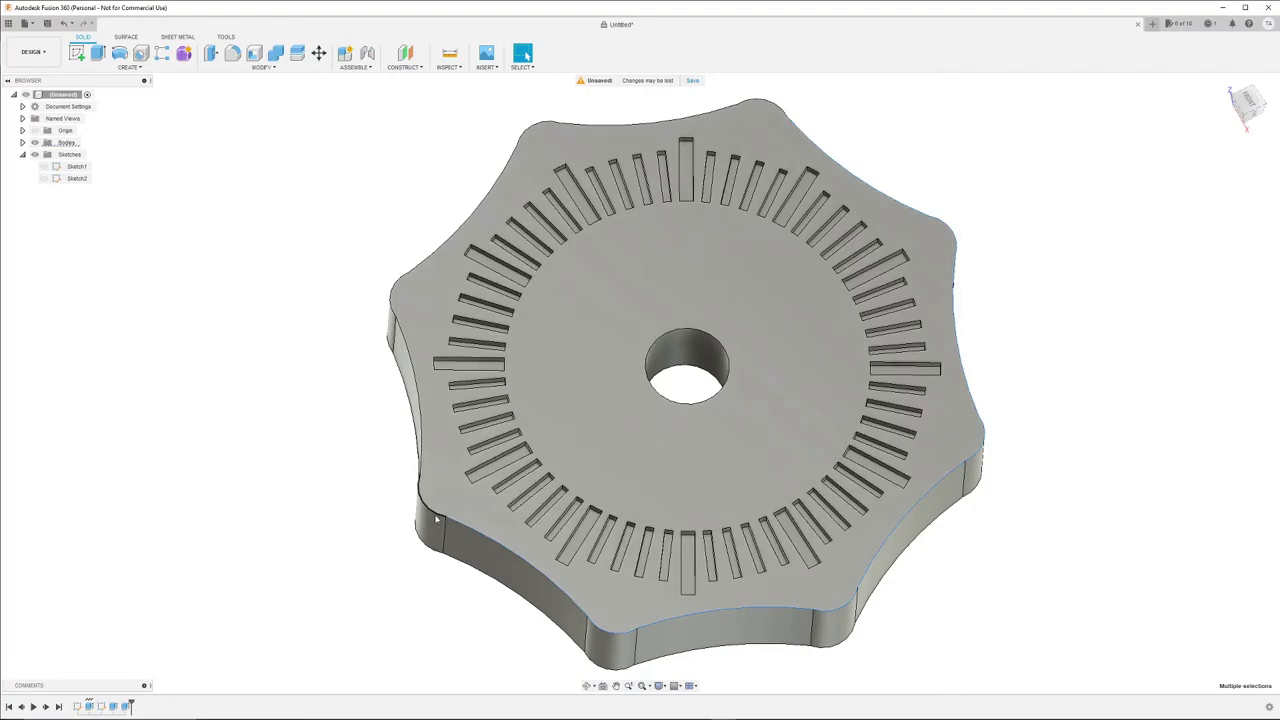
ctrl+click(420, 430)
shift+middle_drag(886, 130, 766, 204)
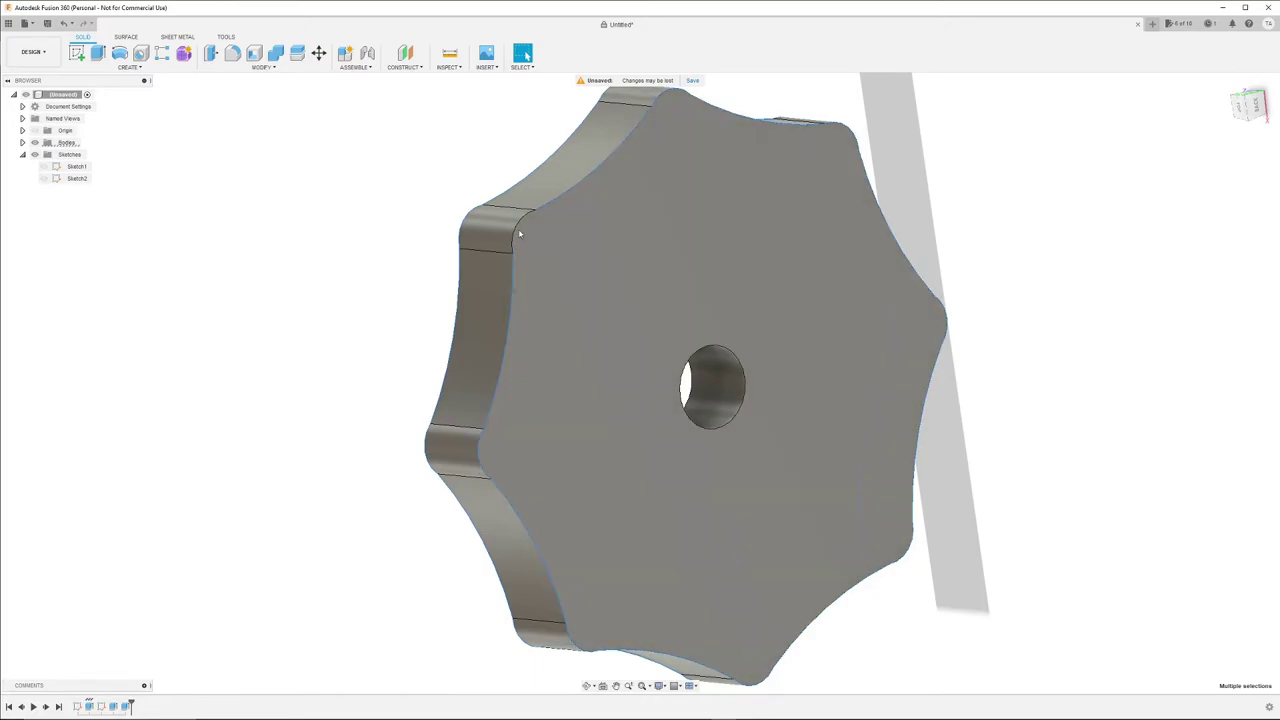
shift+middle_drag(521, 243, 560, 250)
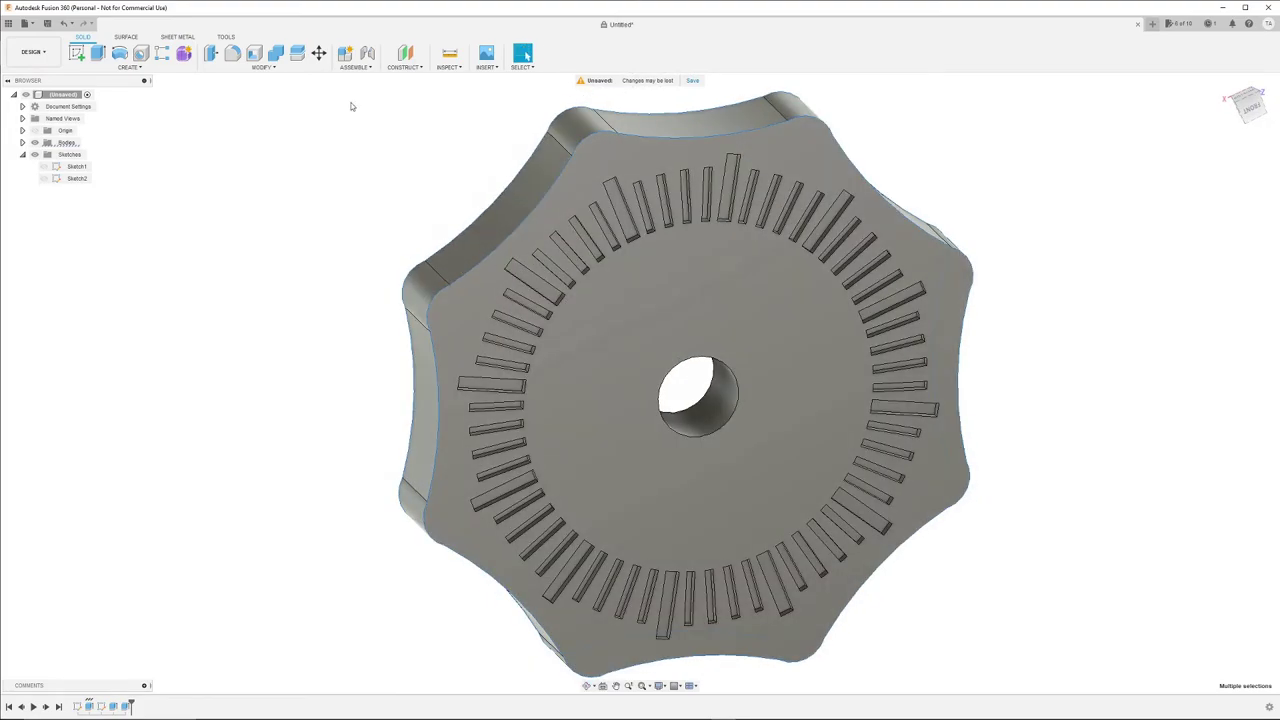
- Round the selected outer rim edges with a 2 mm fillet
click(276, 72)
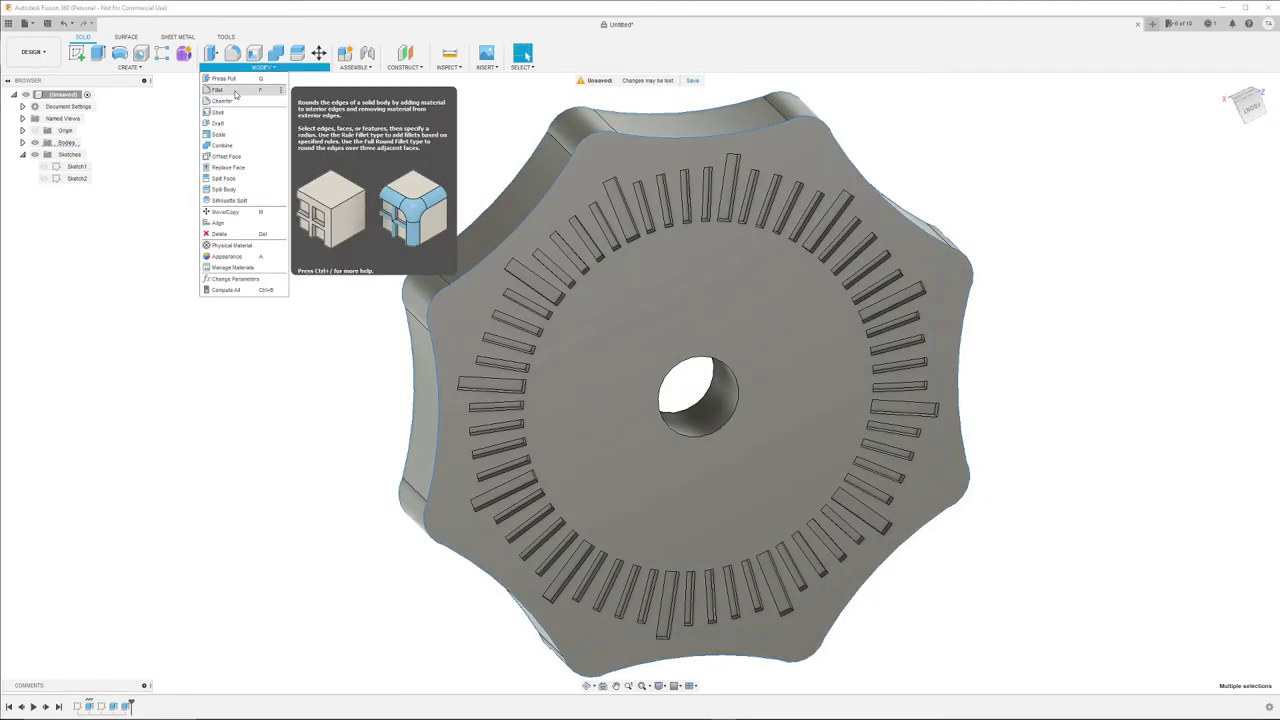
click(220, 89)
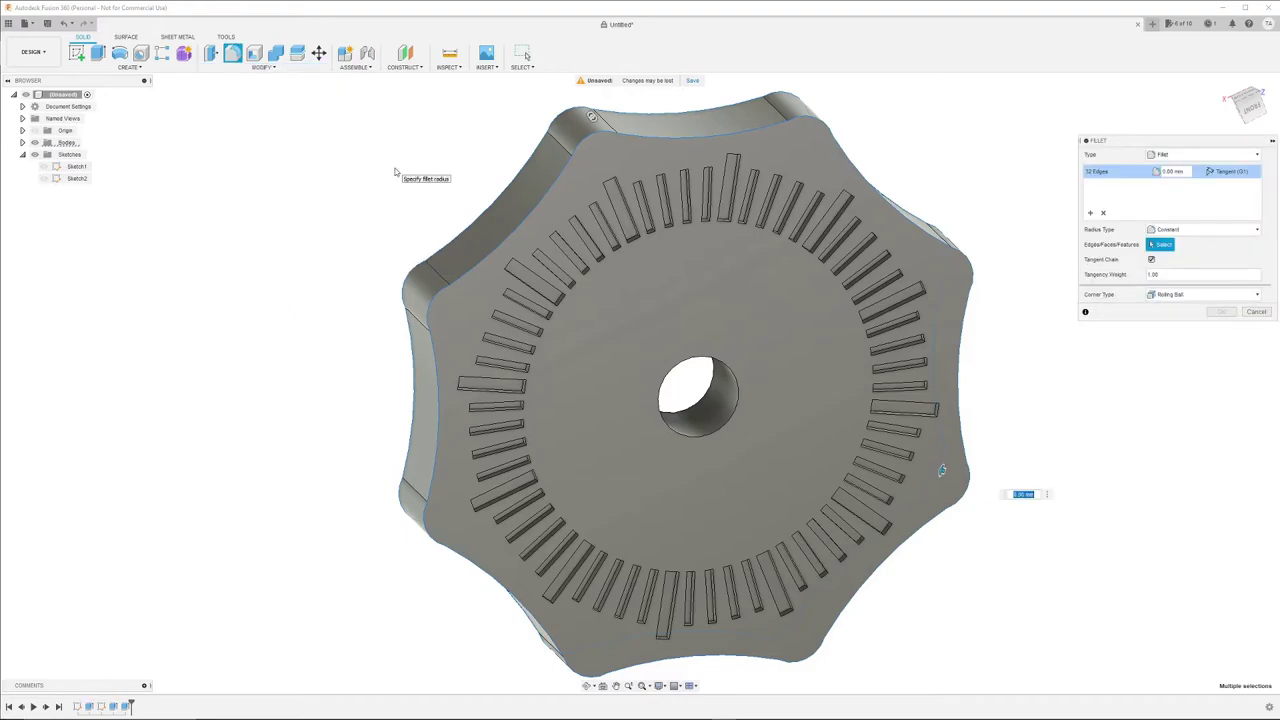
text(2)
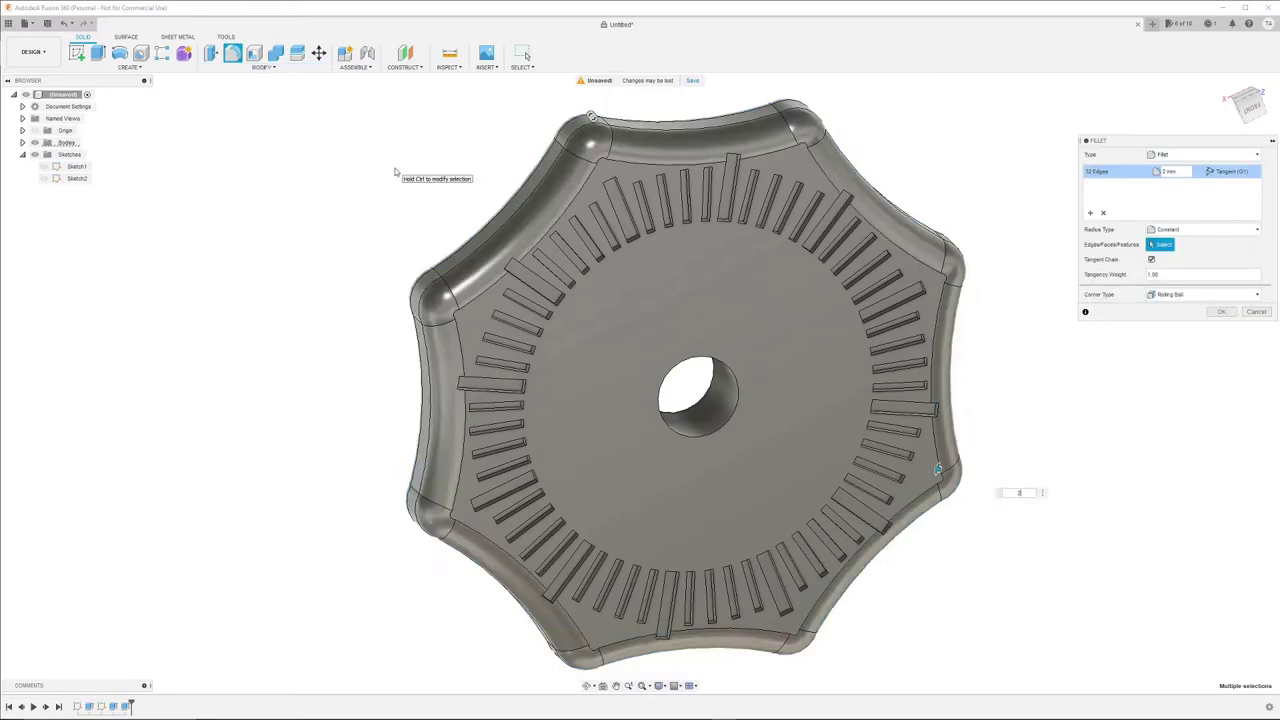
click(1222, 313)
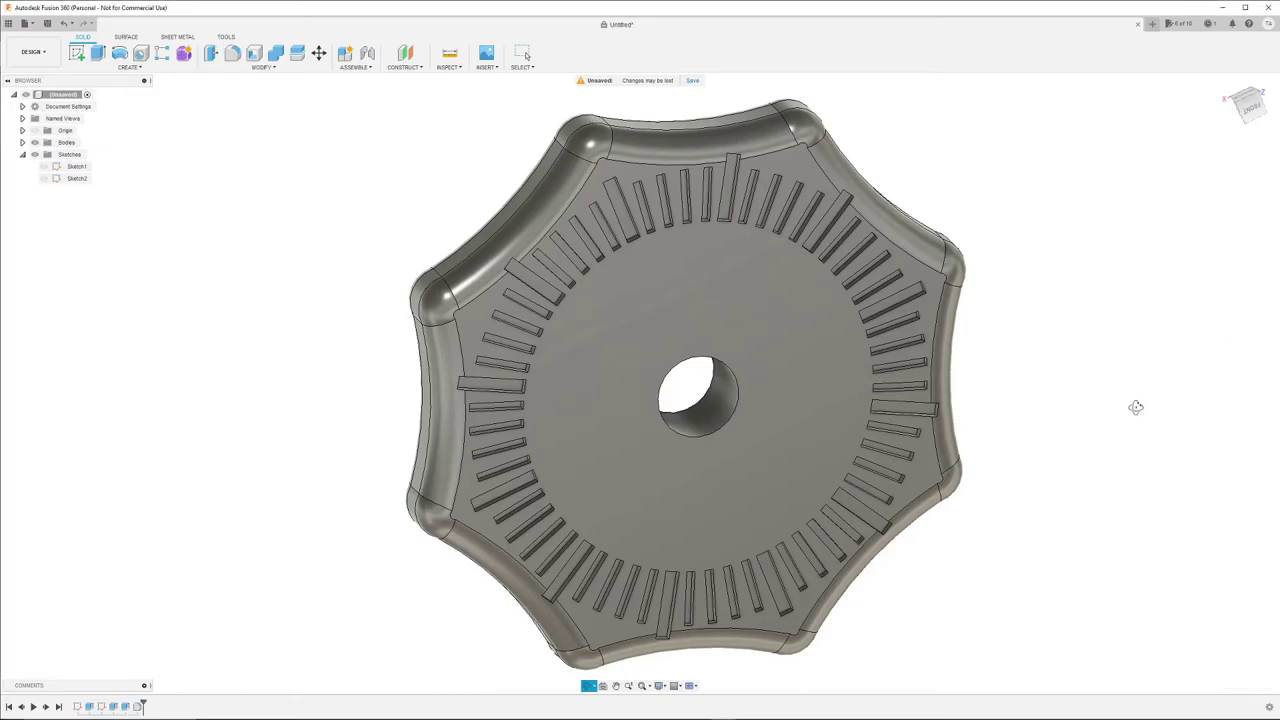
shift+middle_drag(1134, 406, 1150, 331)
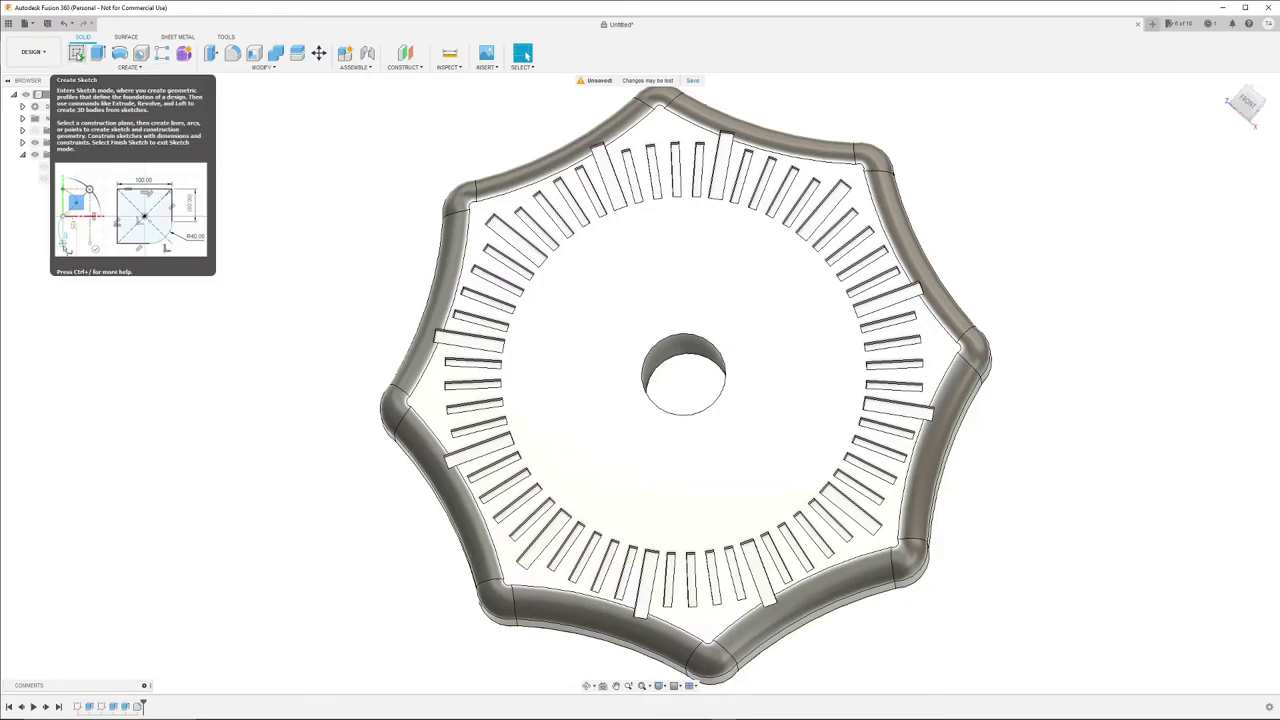
- Make Sketch1 visible and turn the view to face the front
click(45, 170)
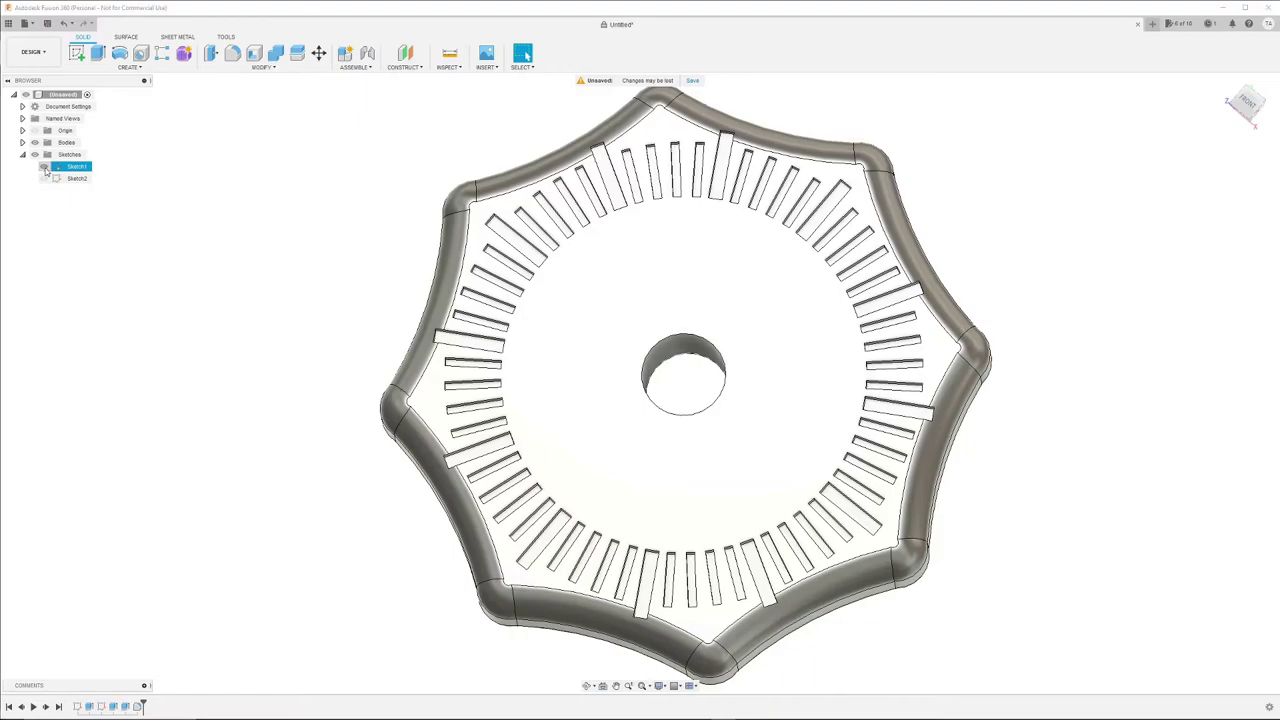
click(45, 170)
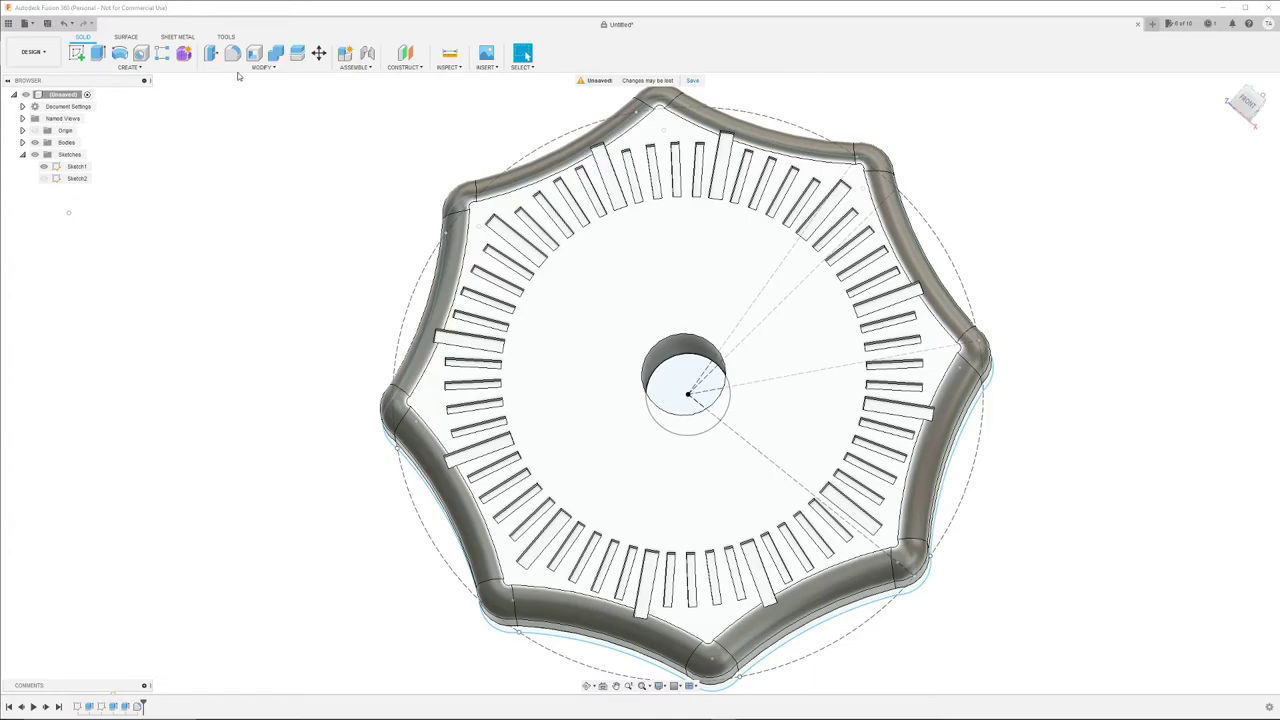
click(136, 70)
click(138, 70)
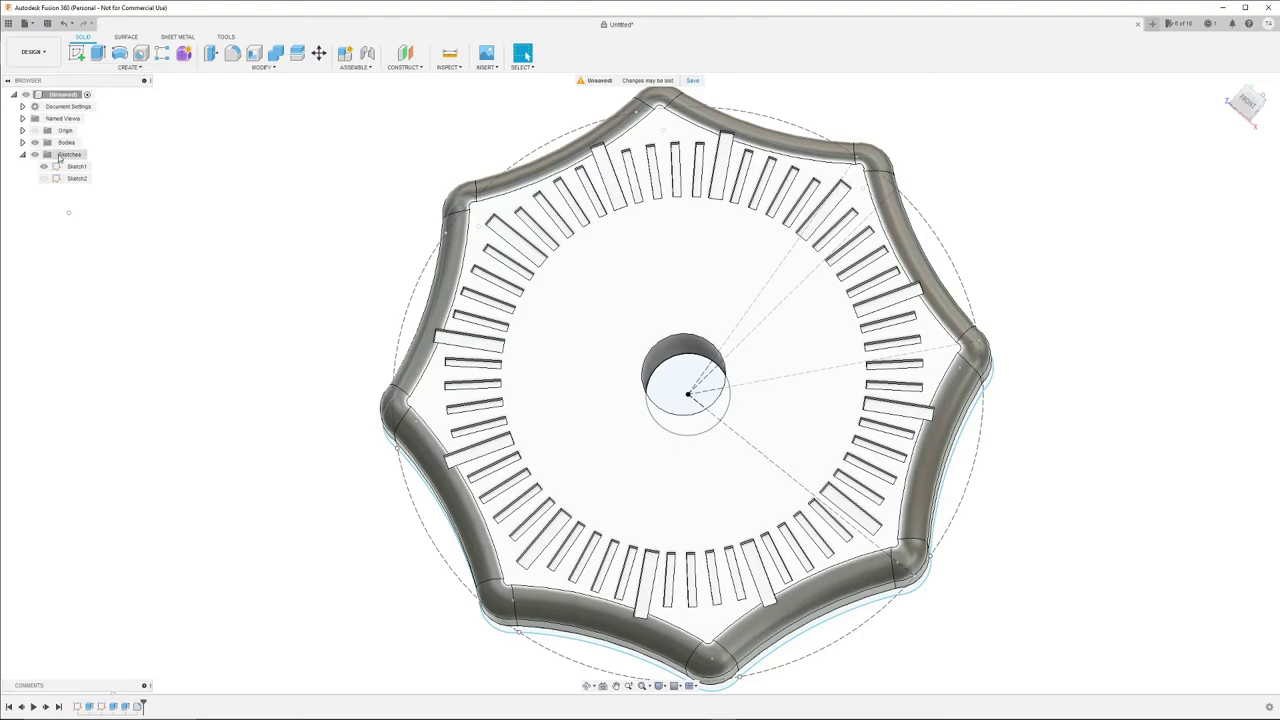
click(1243, 110)
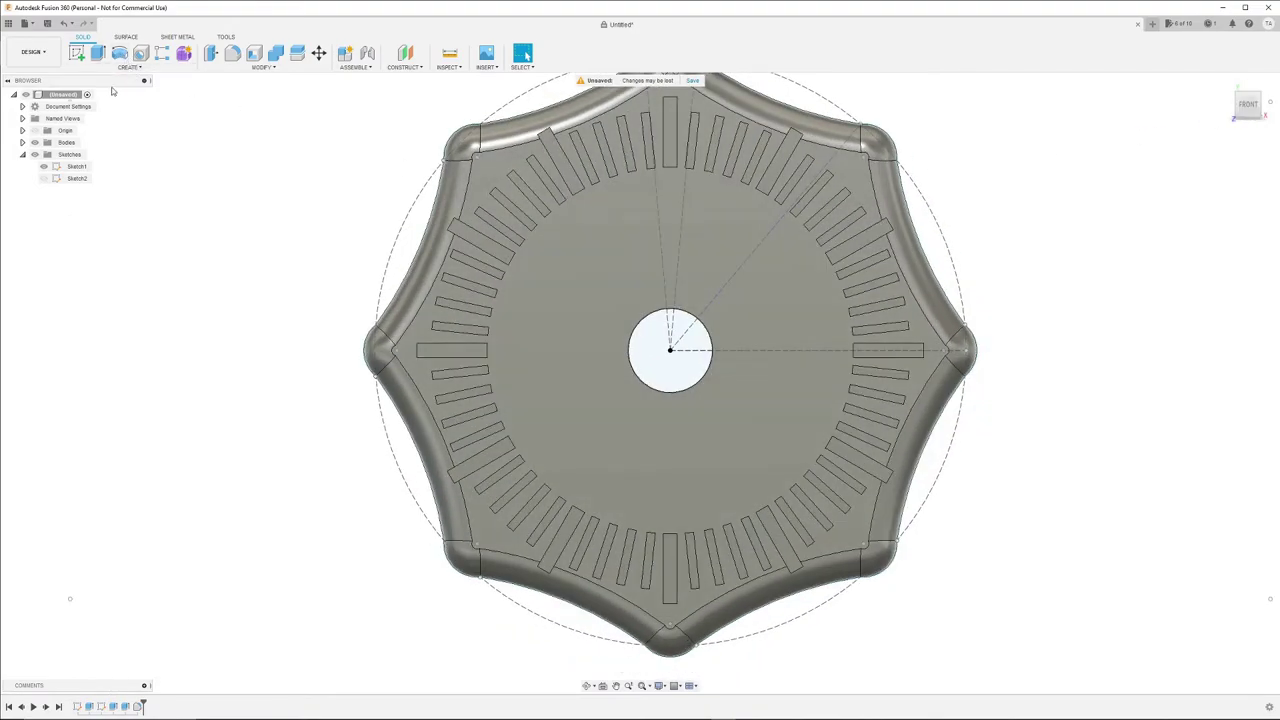
- In Sketch1, draw a 10 mm circle centred on the origin and select the resulting ring
double_click(55, 168)
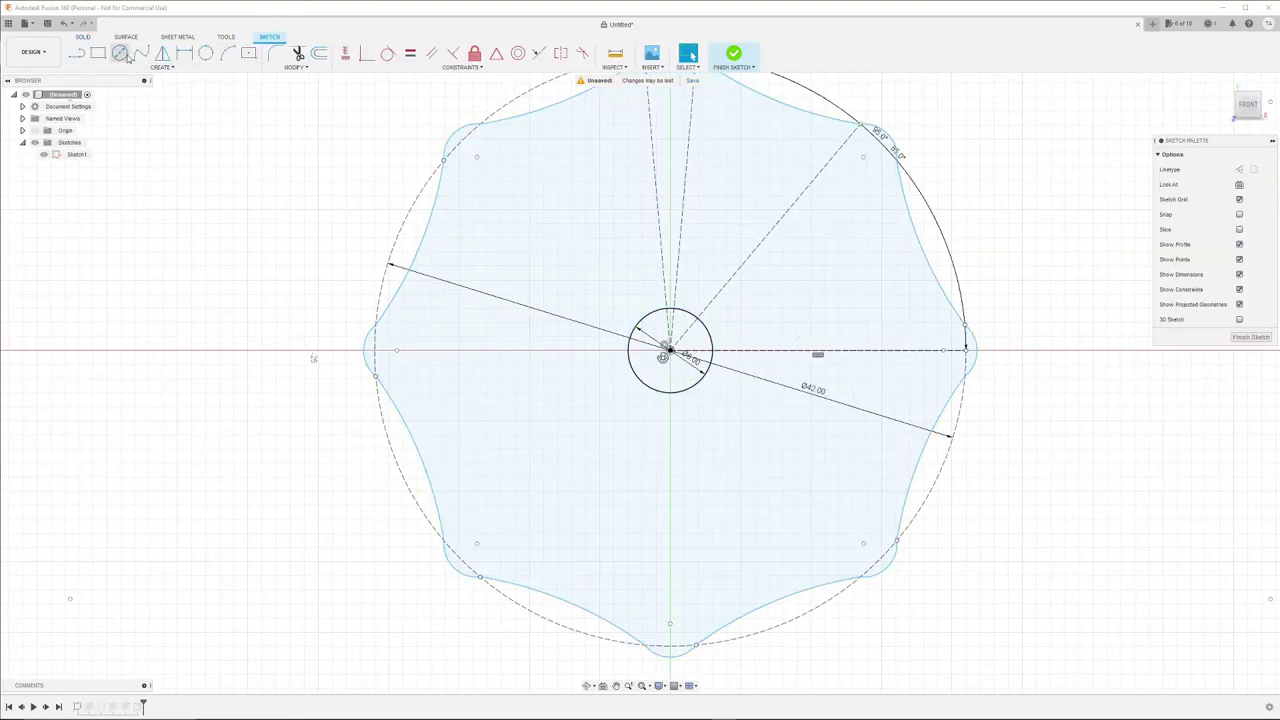
click(119, 53)
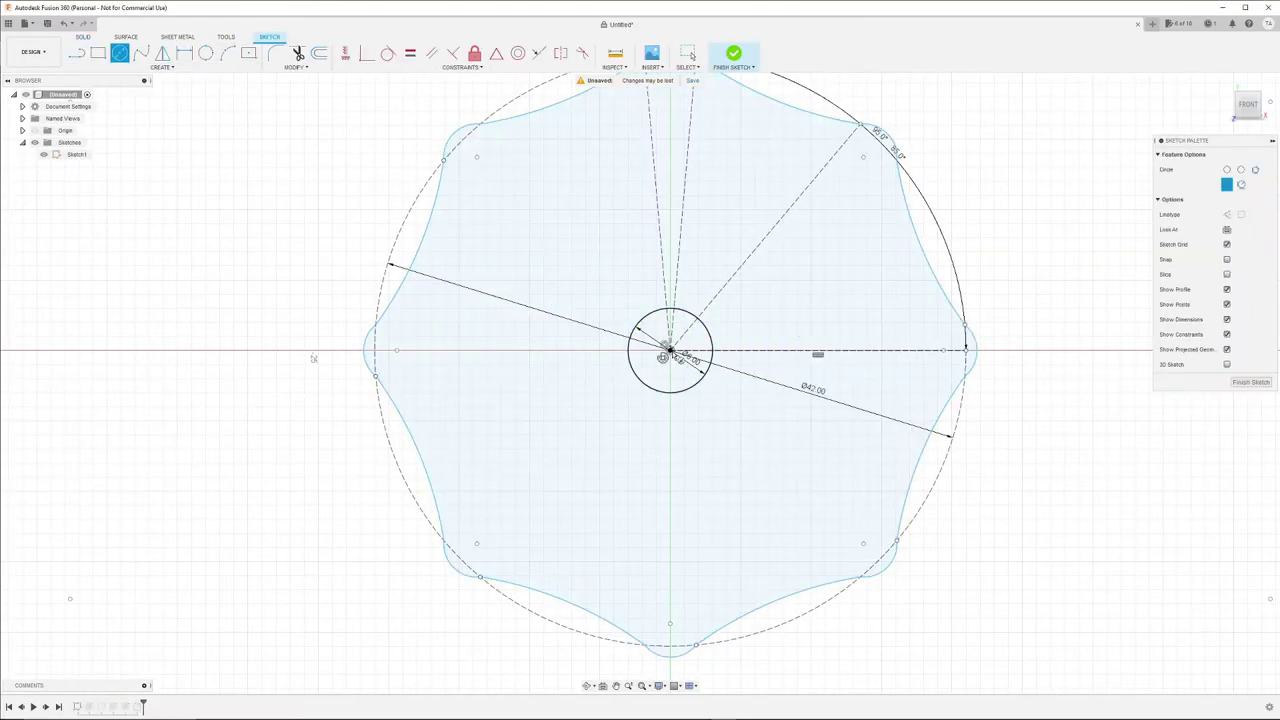
click(670, 351)
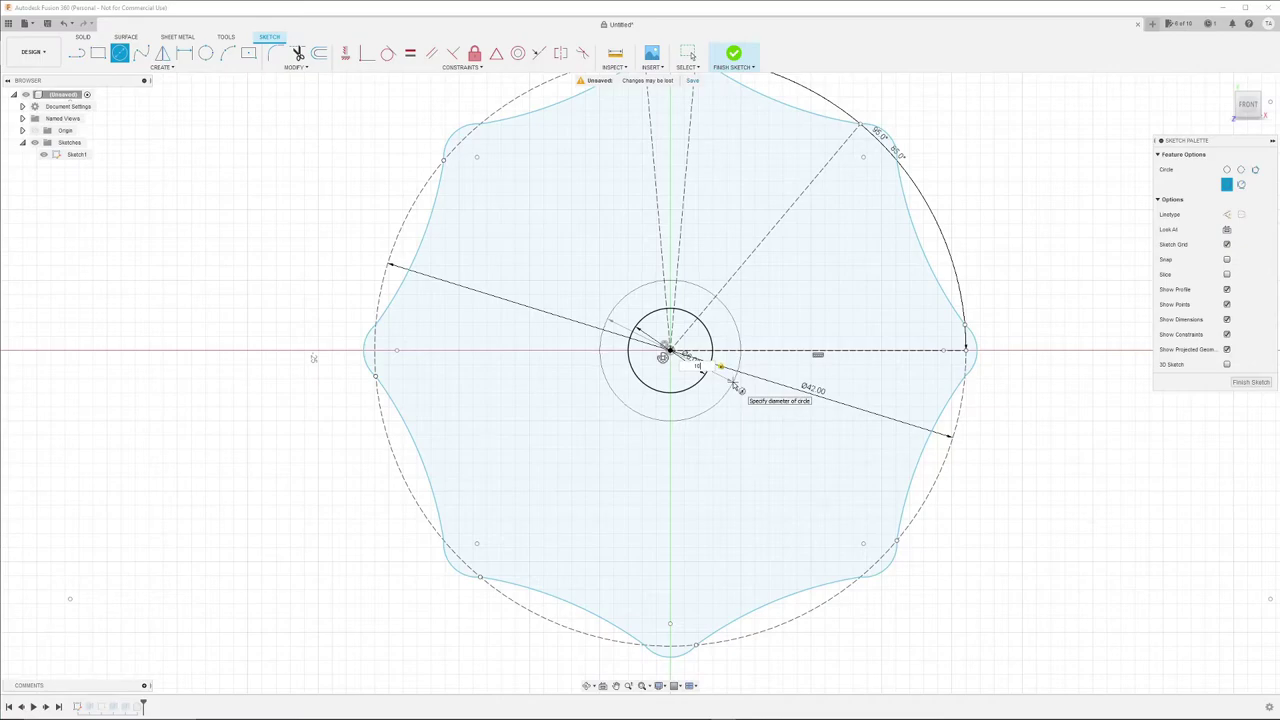
key(Return)
key(Escape)
click(696, 402)
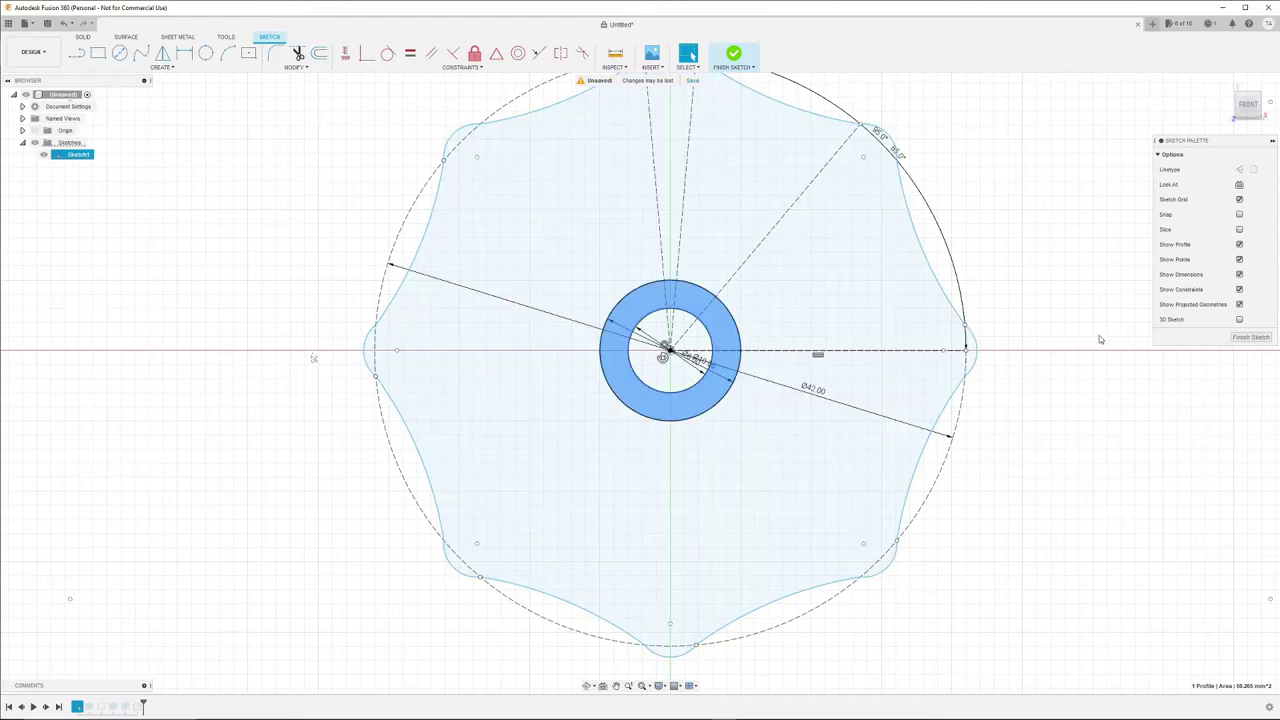
key(e)
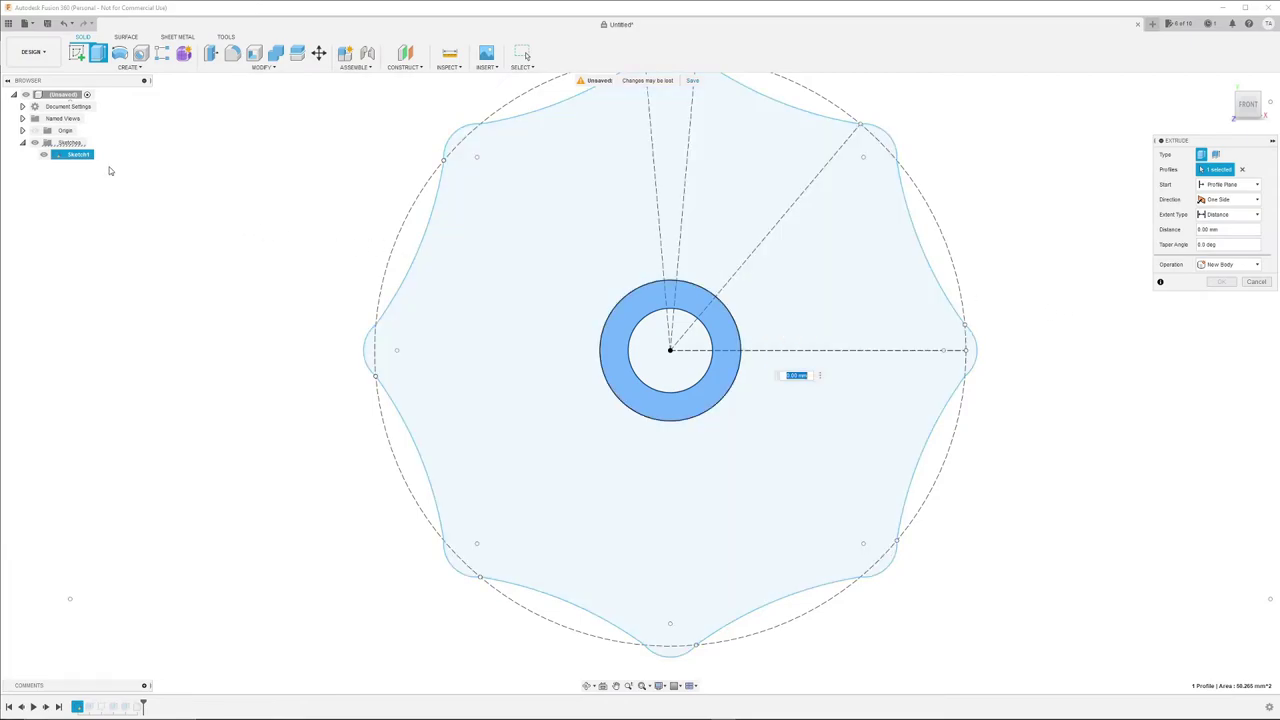
- Select the ring profile around the centre hole by temporarily hiding the knob body
click(1256, 281)
double_click(915, 199)
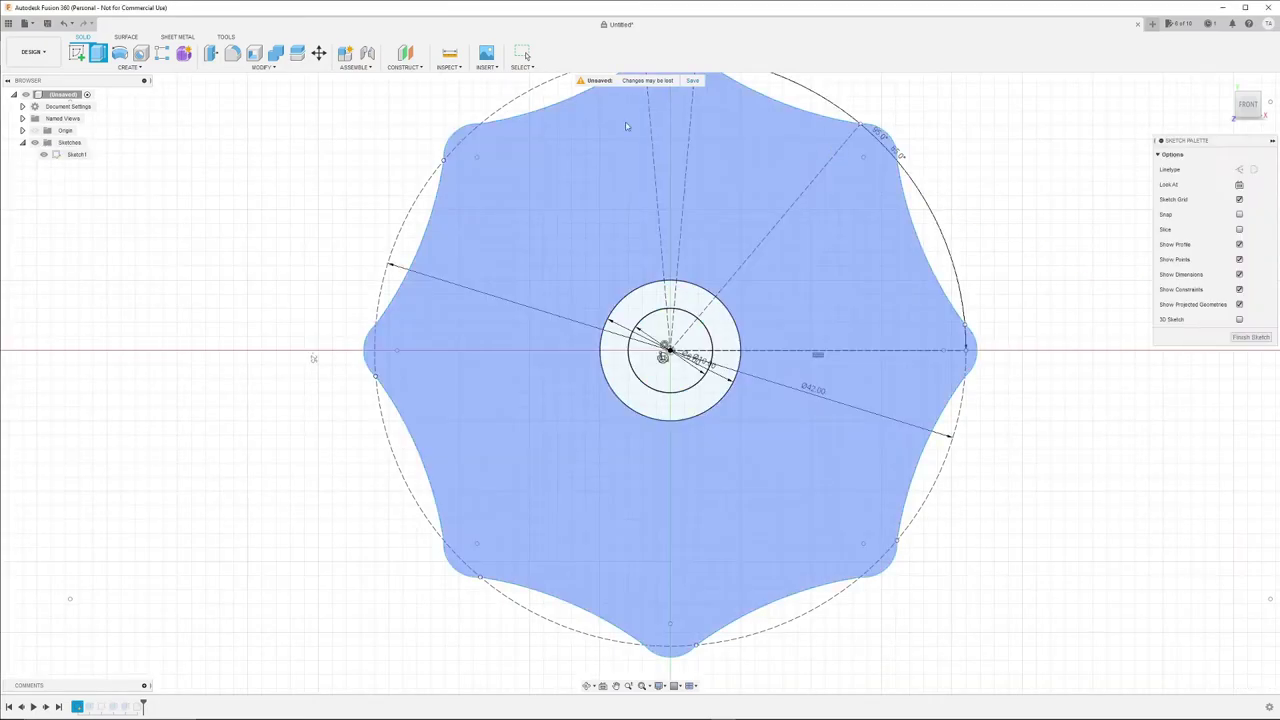
click(735, 58)
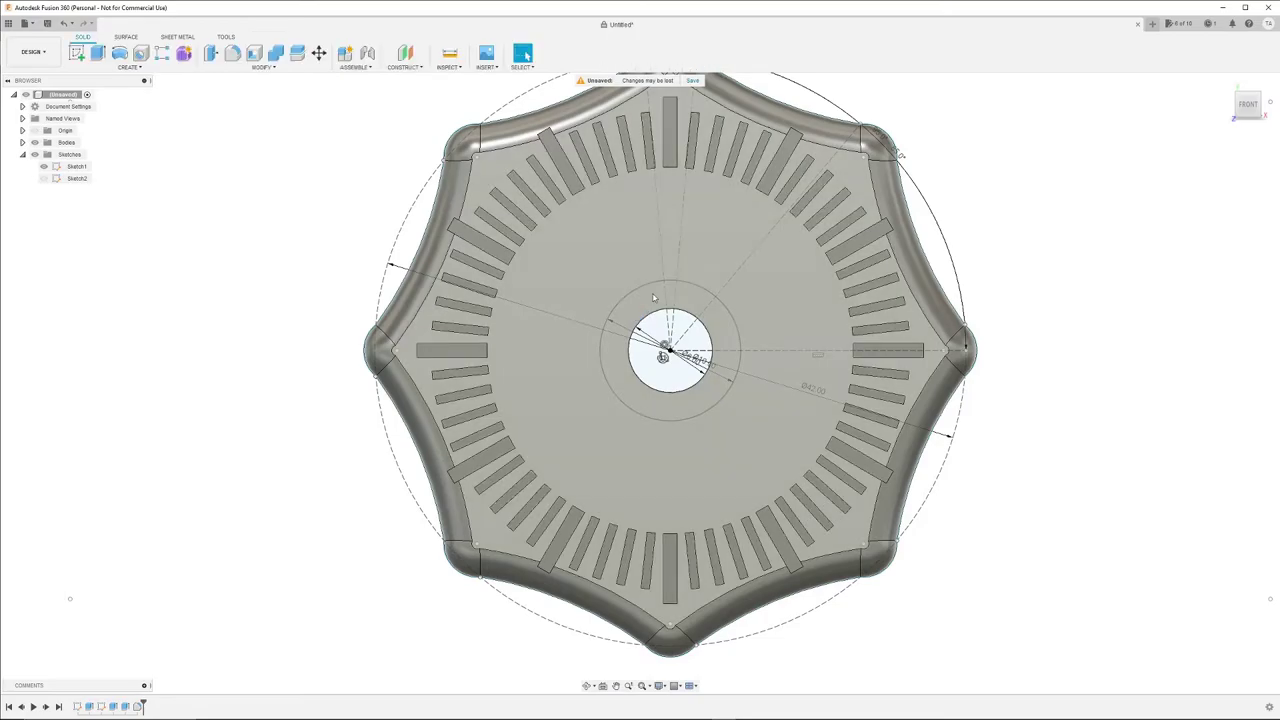
click(651, 303)
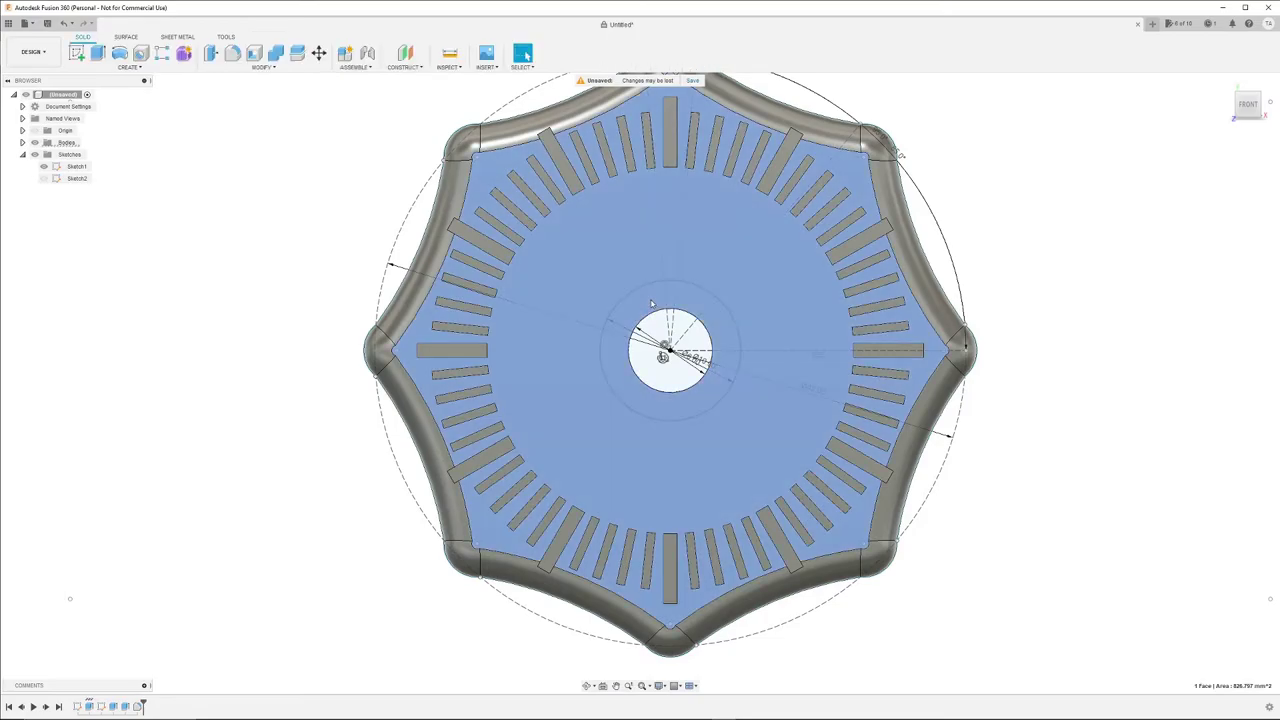
click(34, 142)
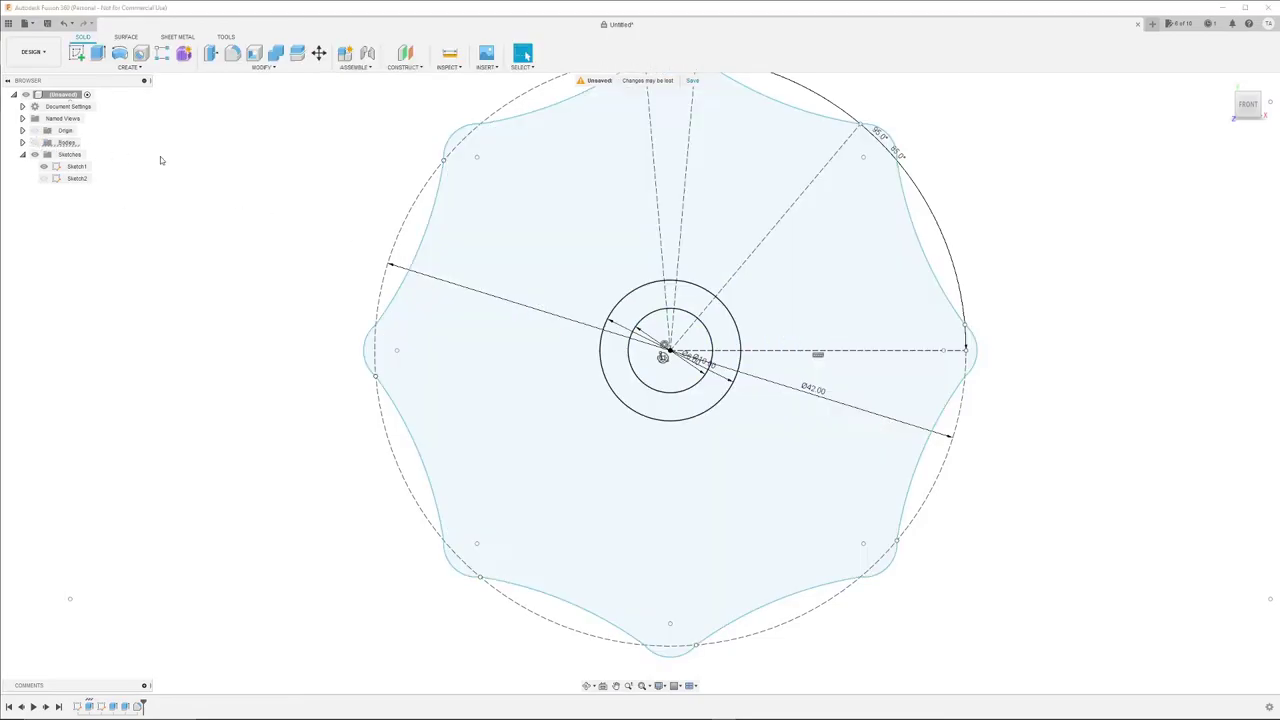
click(634, 295)
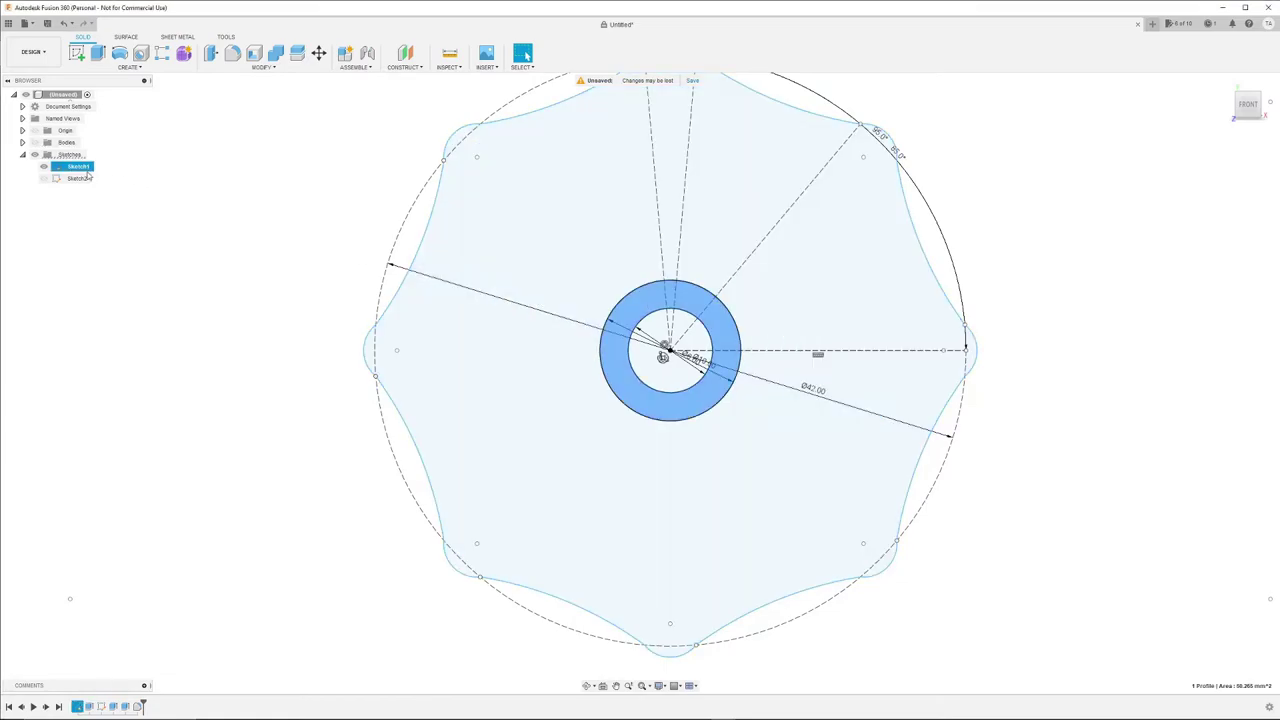
click(35, 143)
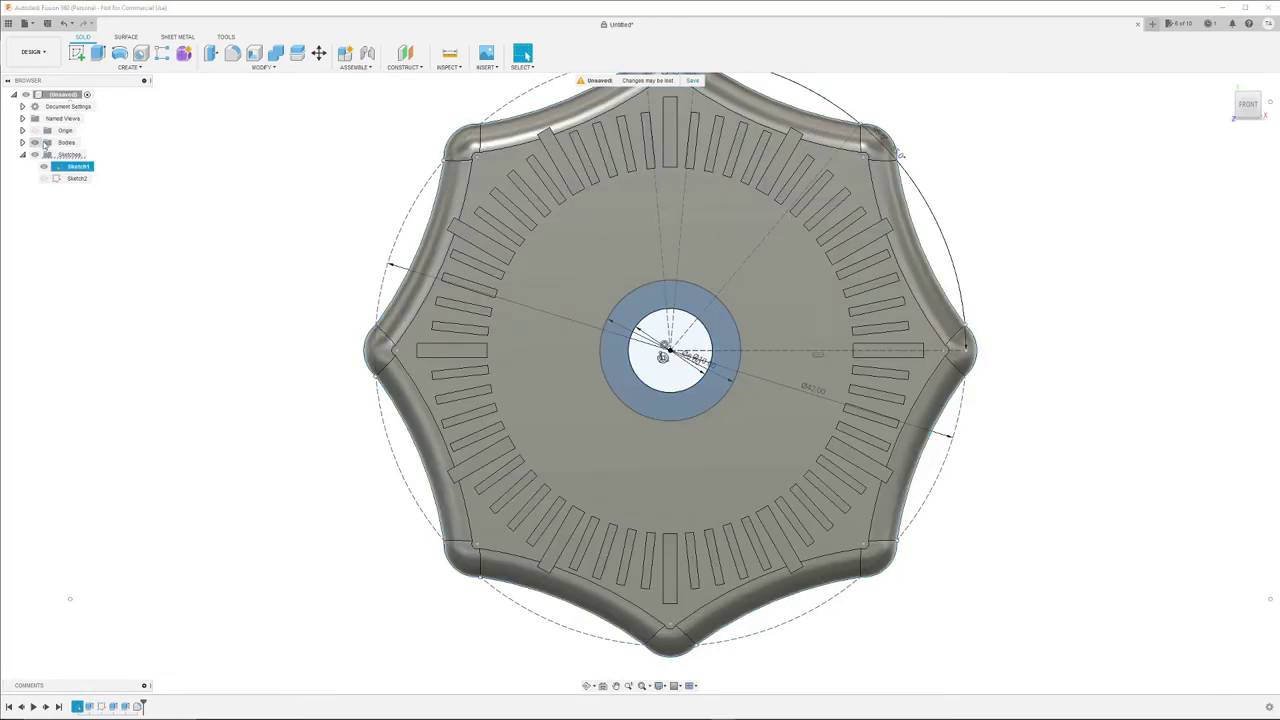
- Cut the ring profile 3 mm into the knob to form the nut inset
key(e)
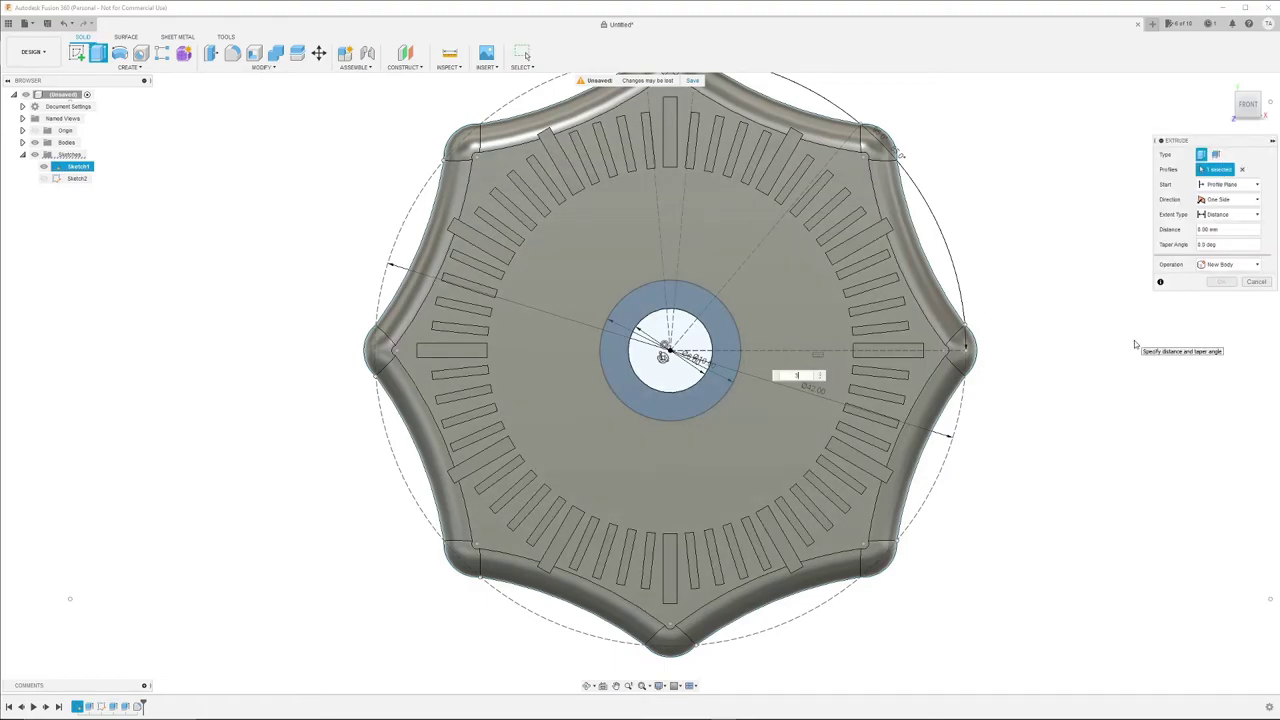
text(3)
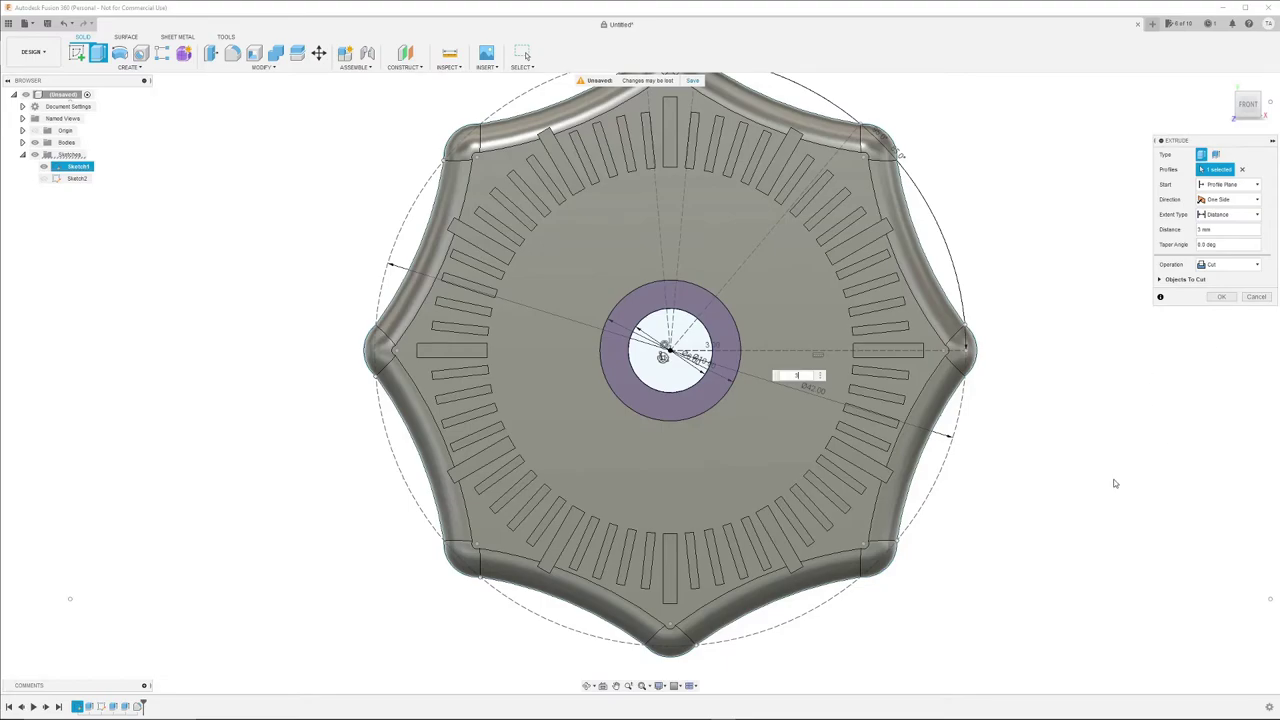
shift+middle_drag(1116, 482, 1063, 429)
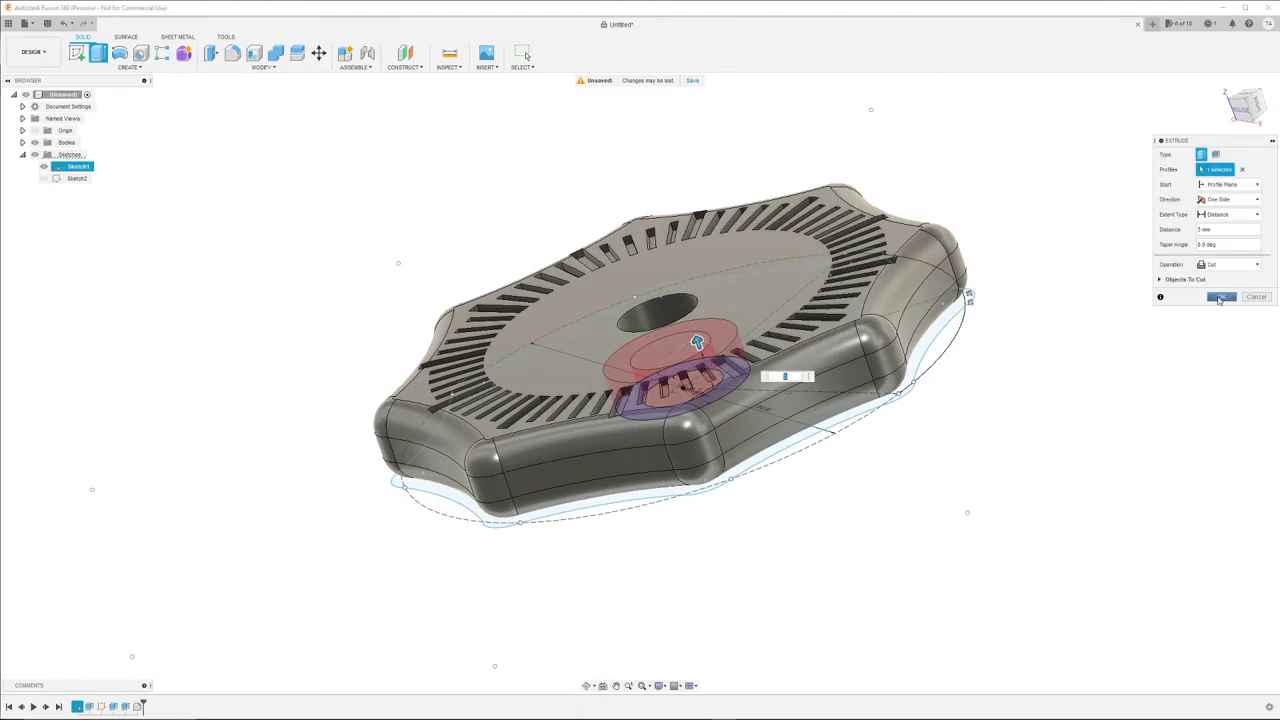
click(1219, 298)
mouse_move(1033, 429)
shift+middle_down()
mouse_move(977, 334)
mouse_move(991, 311)
mouse_move(998, 333)
mouse_move(994, 310)
mouse_move(1012, 419)
shift+middle_up()
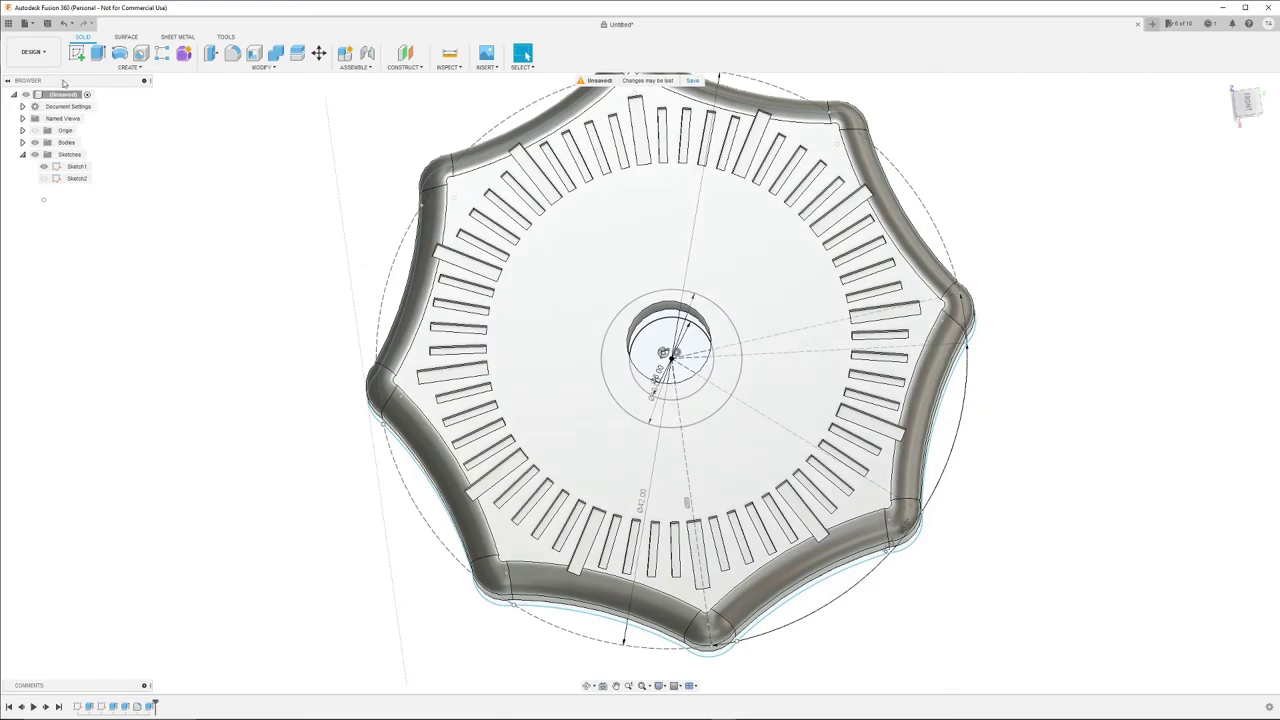
- Start a new sketch on the knob's slotted face
click(76, 53)
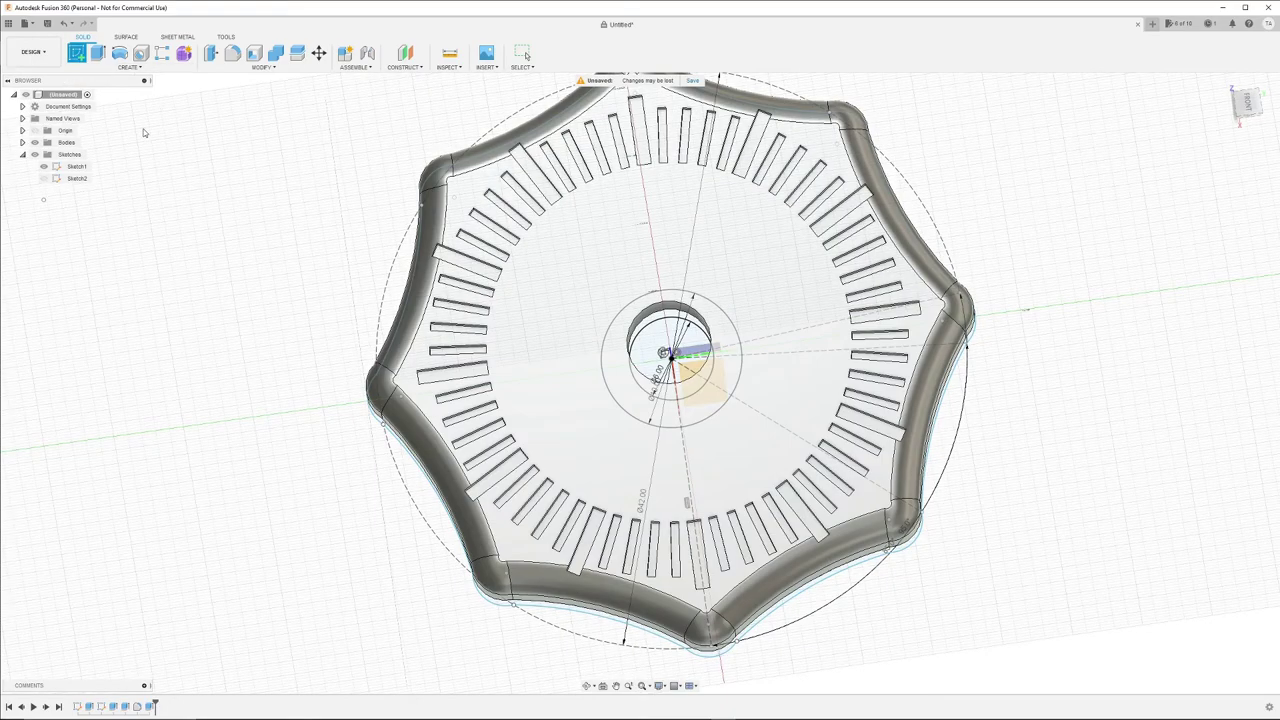
key(Escape)
click(590, 283)
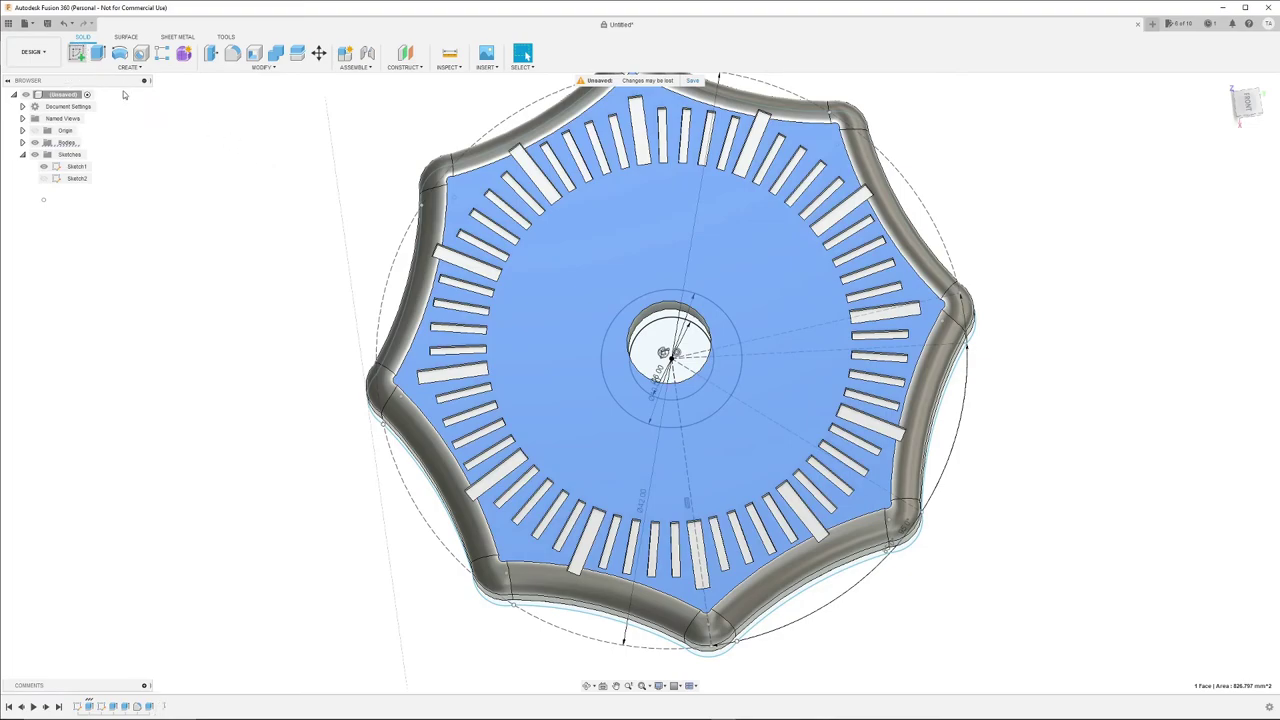
click(76, 52)
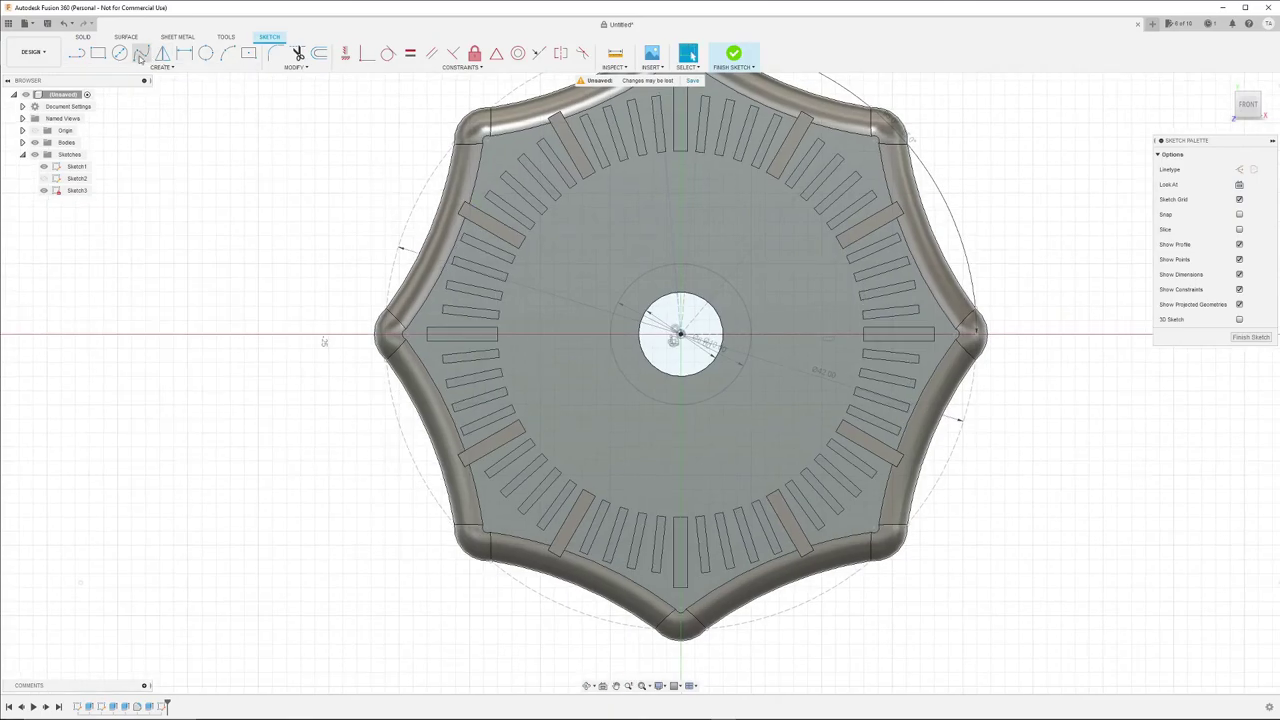
- Draw two origin-centred circles around the hole and extrude their ring 1 mm as a join
click(119, 53)
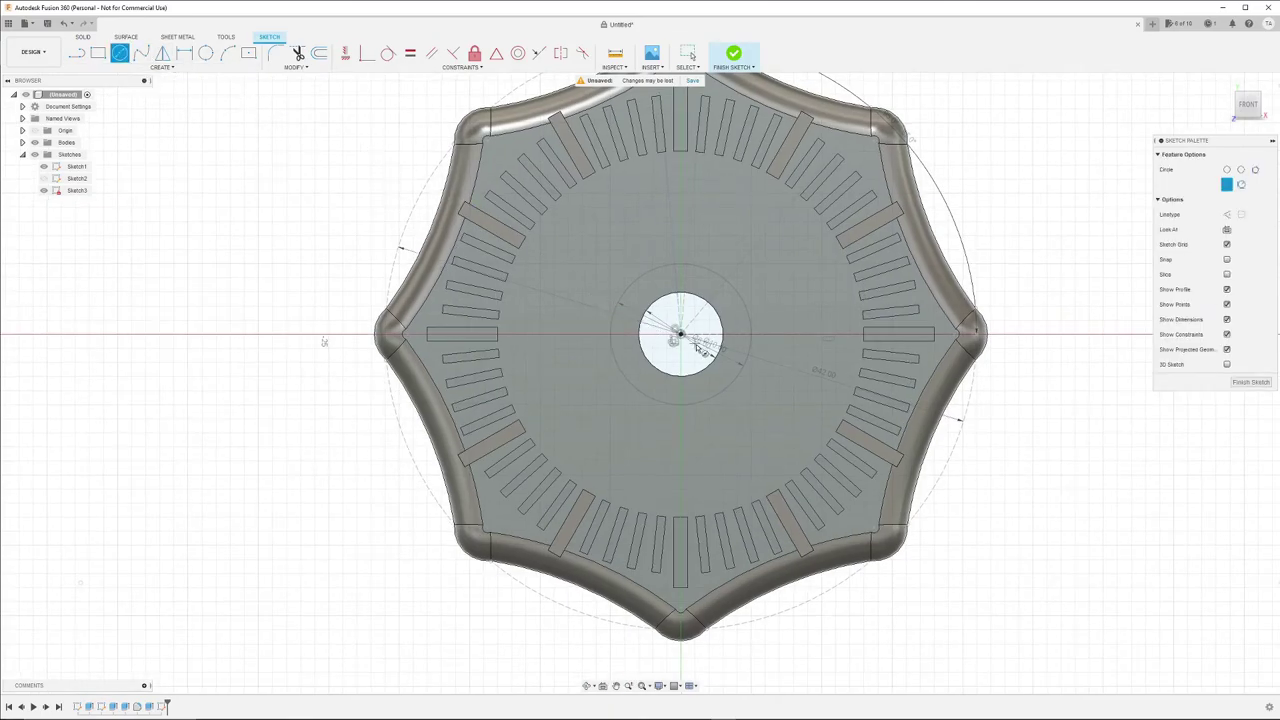
click(680, 334)
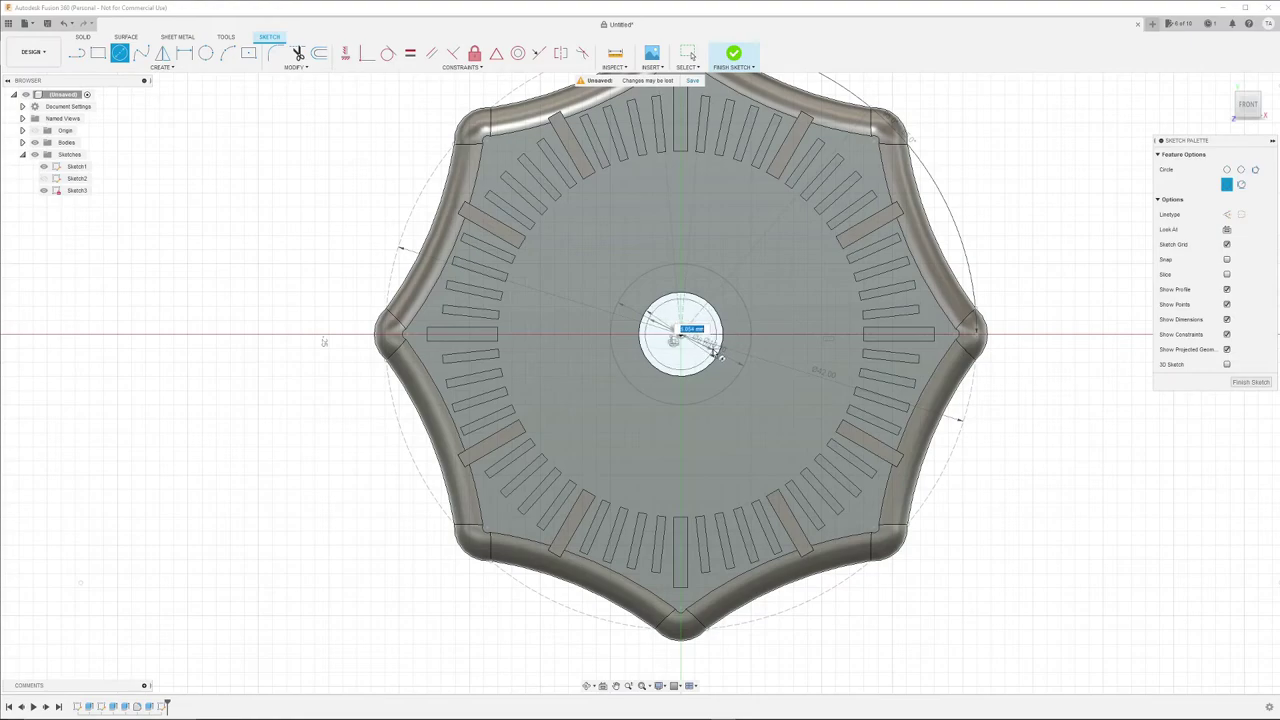
click(722, 357)
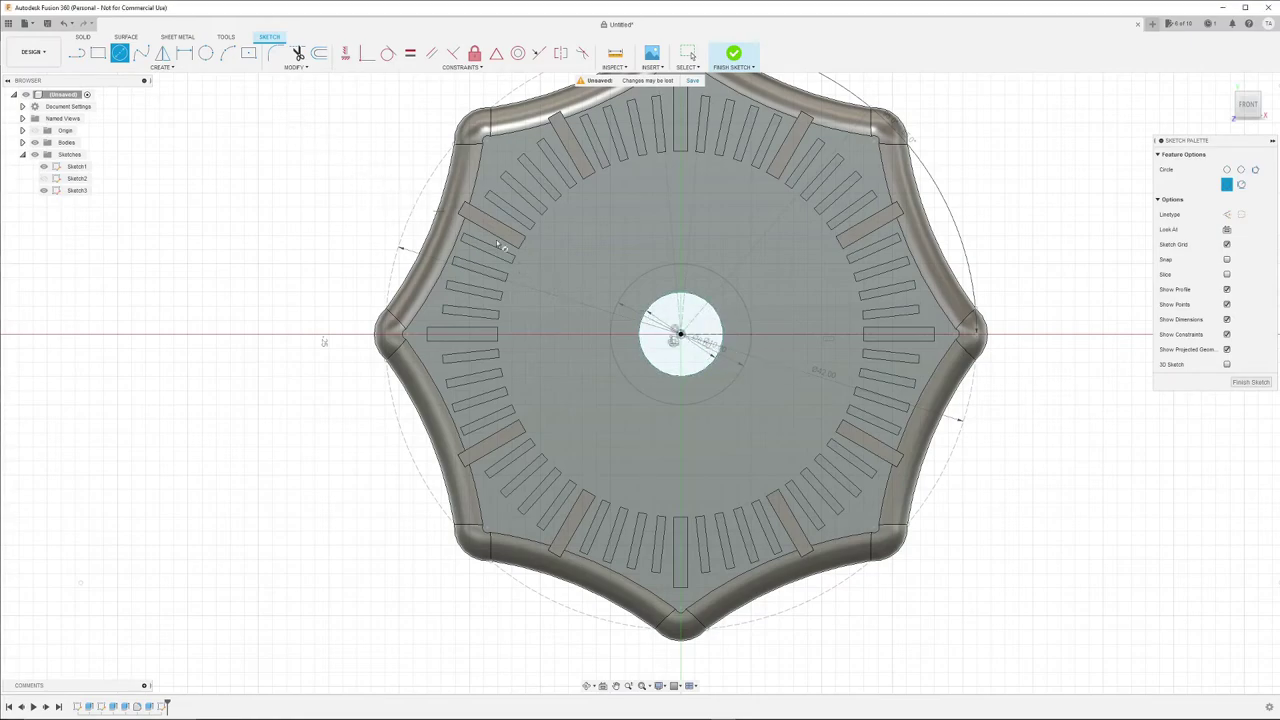
click(679, 335)
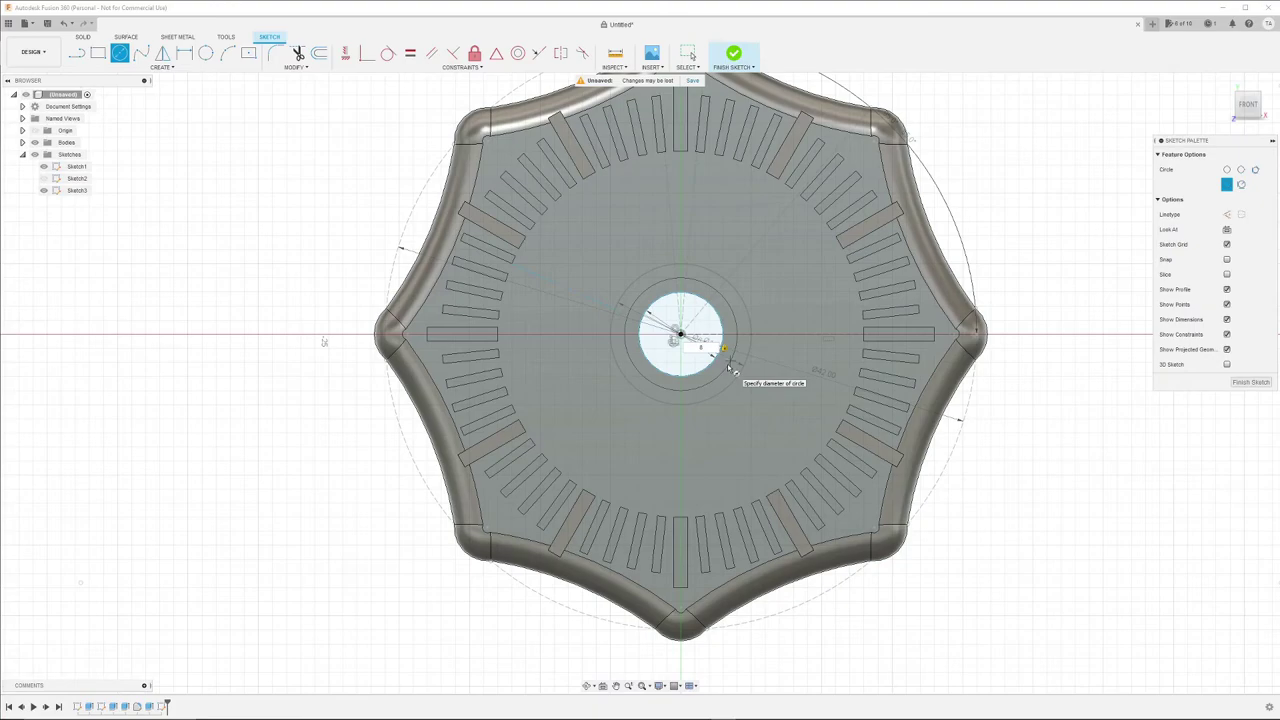
click(729, 368)
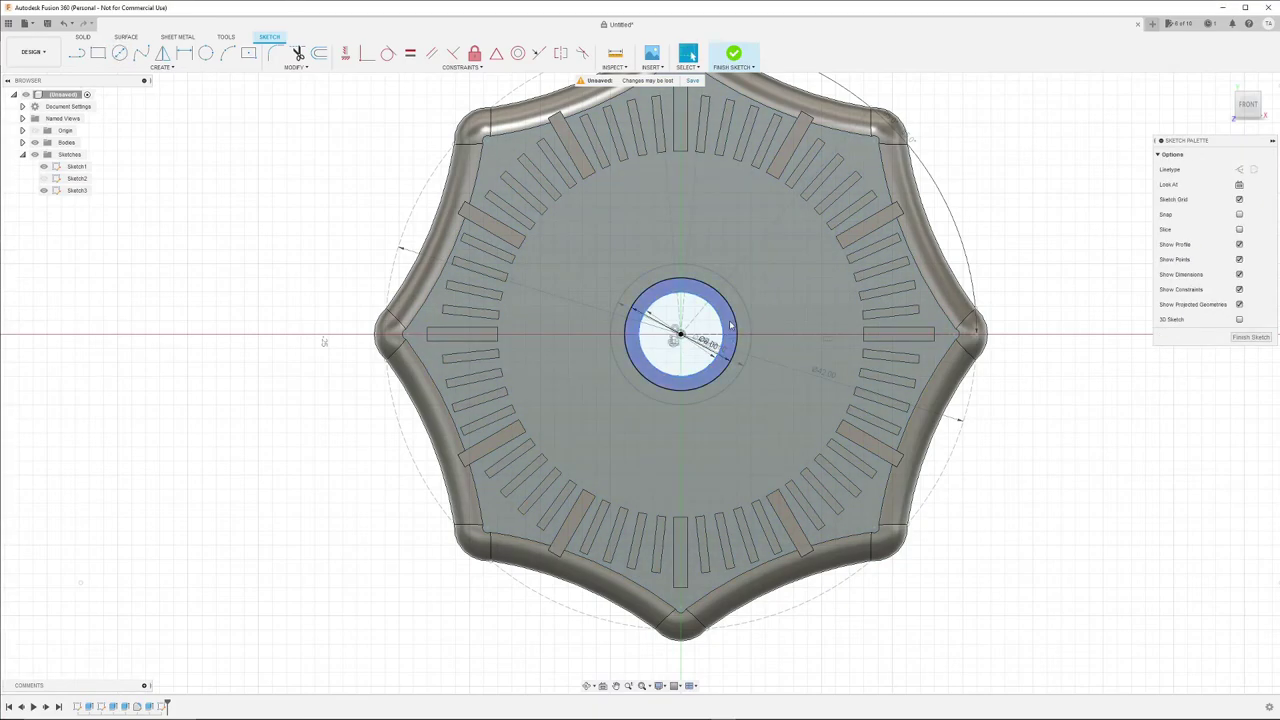
click(730, 325)
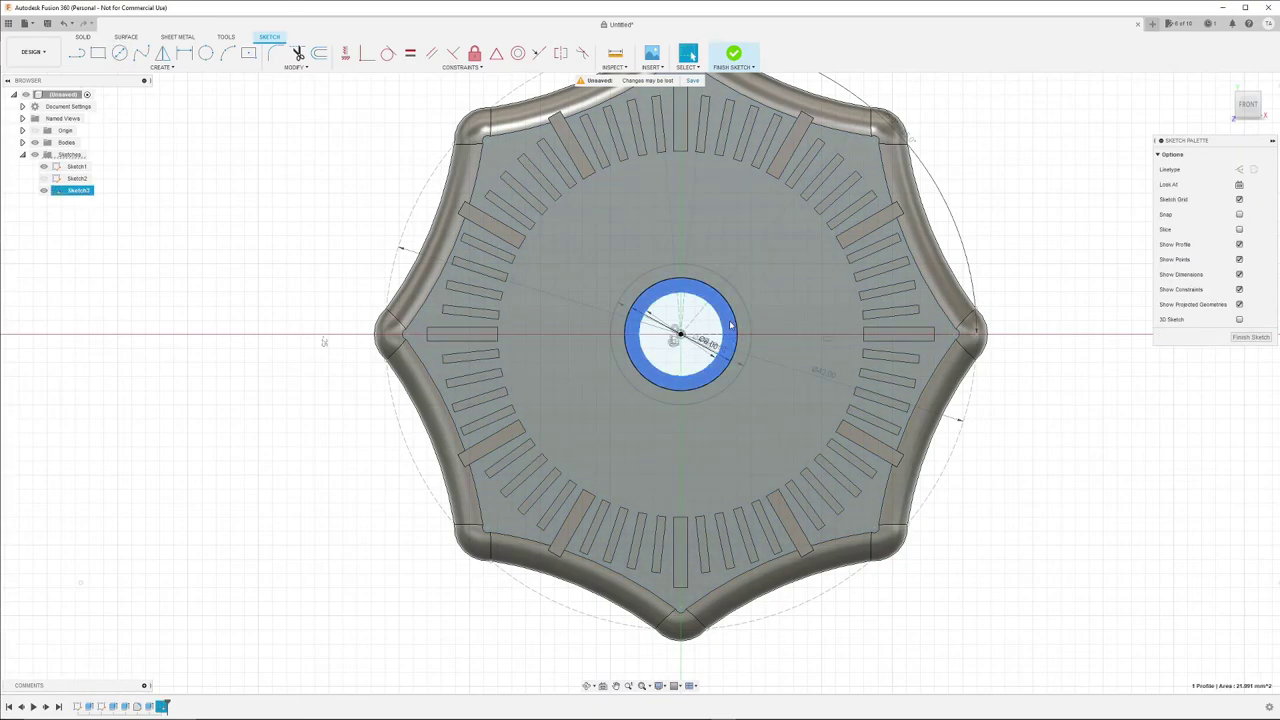
key(e)
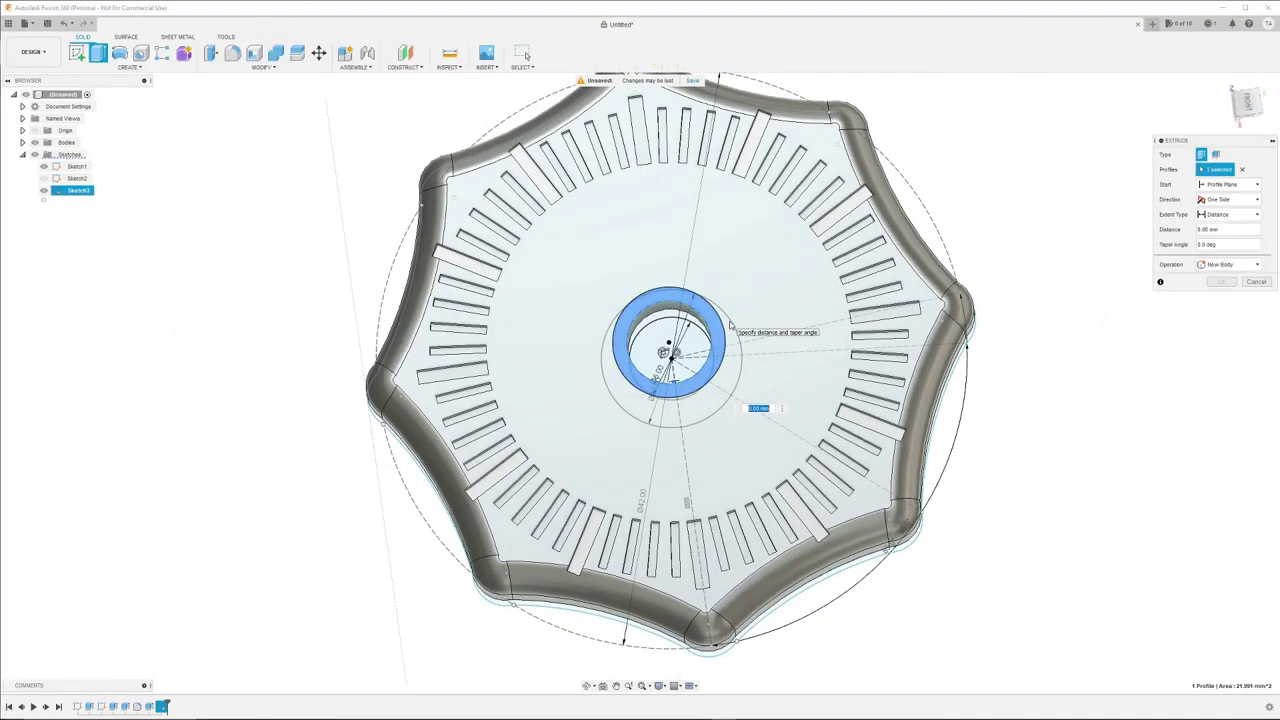
text(1)
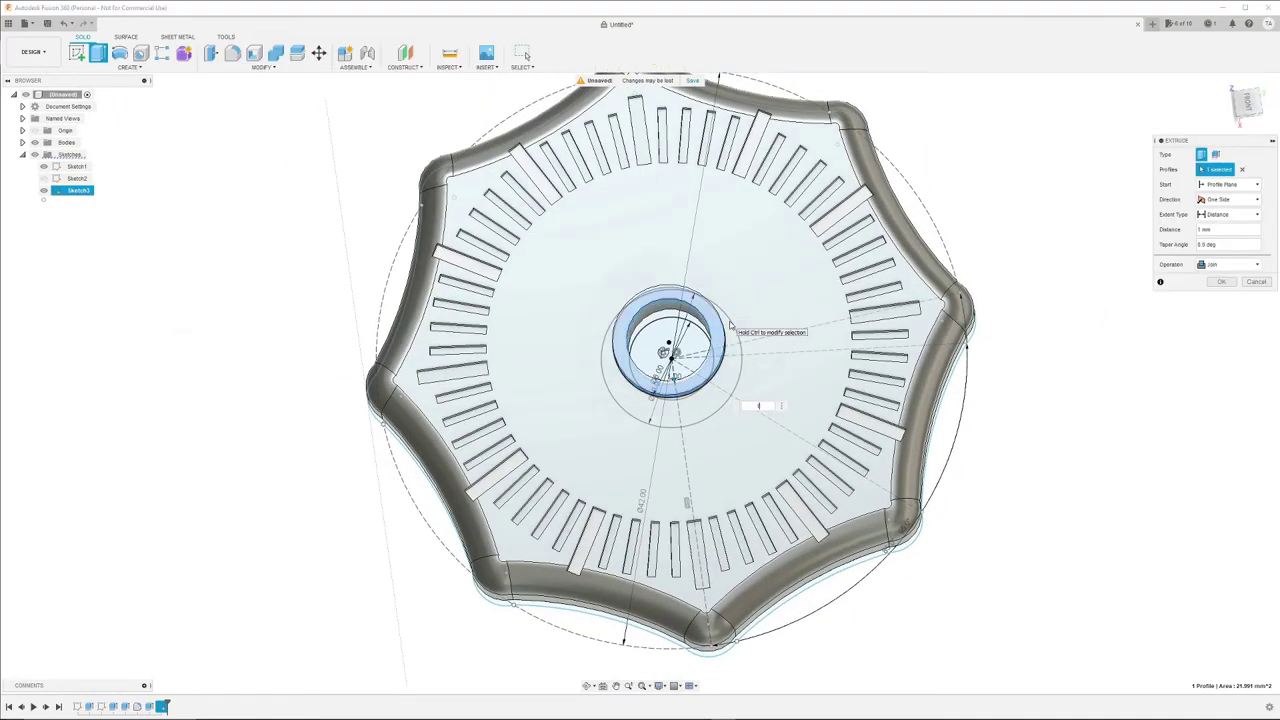
- Confirm the 1 mm collar extrusion and hide Sketch1 and Sketch2, viewing the underside
key(Return)
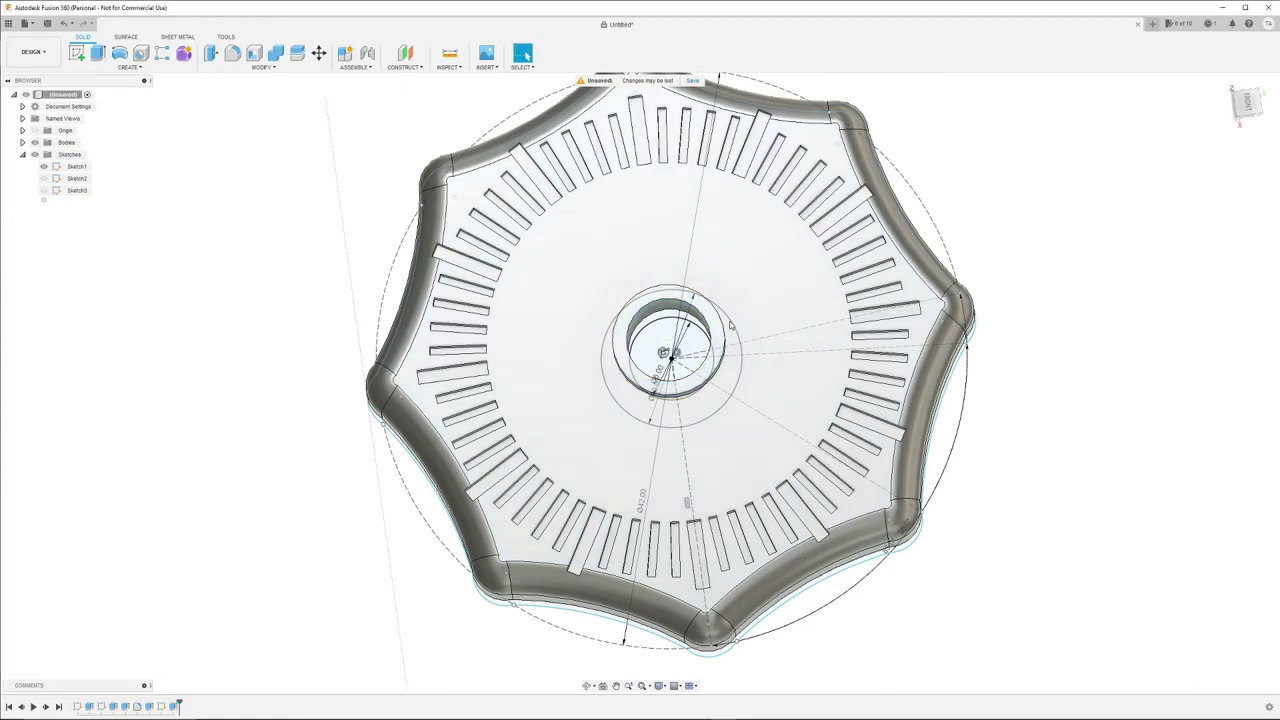
shift+middle_drag(1054, 389, 1114, 250)
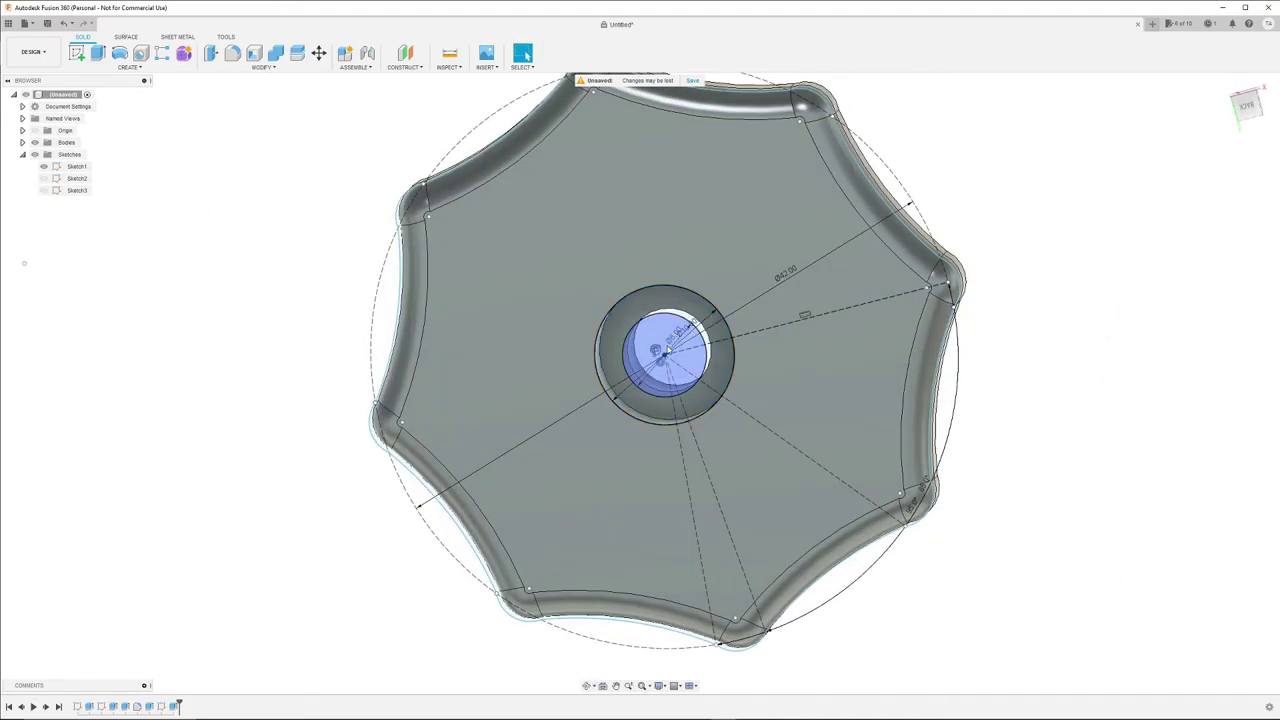
shift+middle_drag(660, 350, 635, 344)
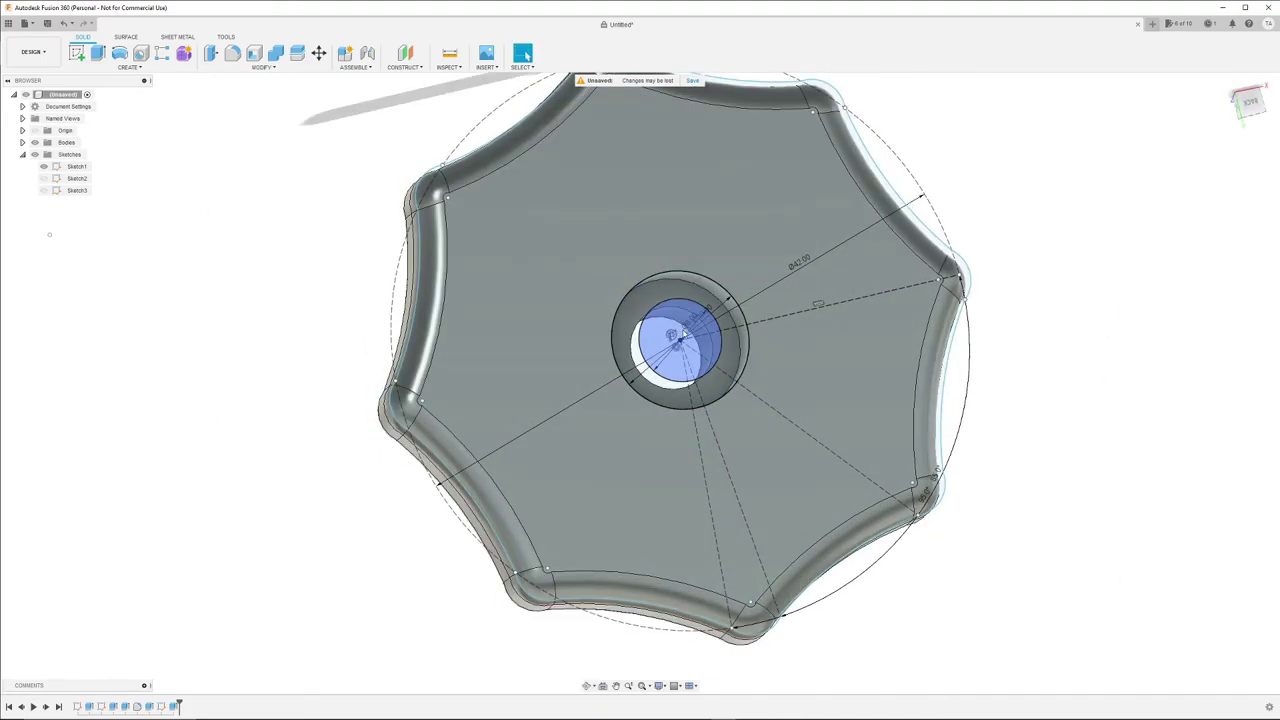
click(40, 178)
click(43, 166)
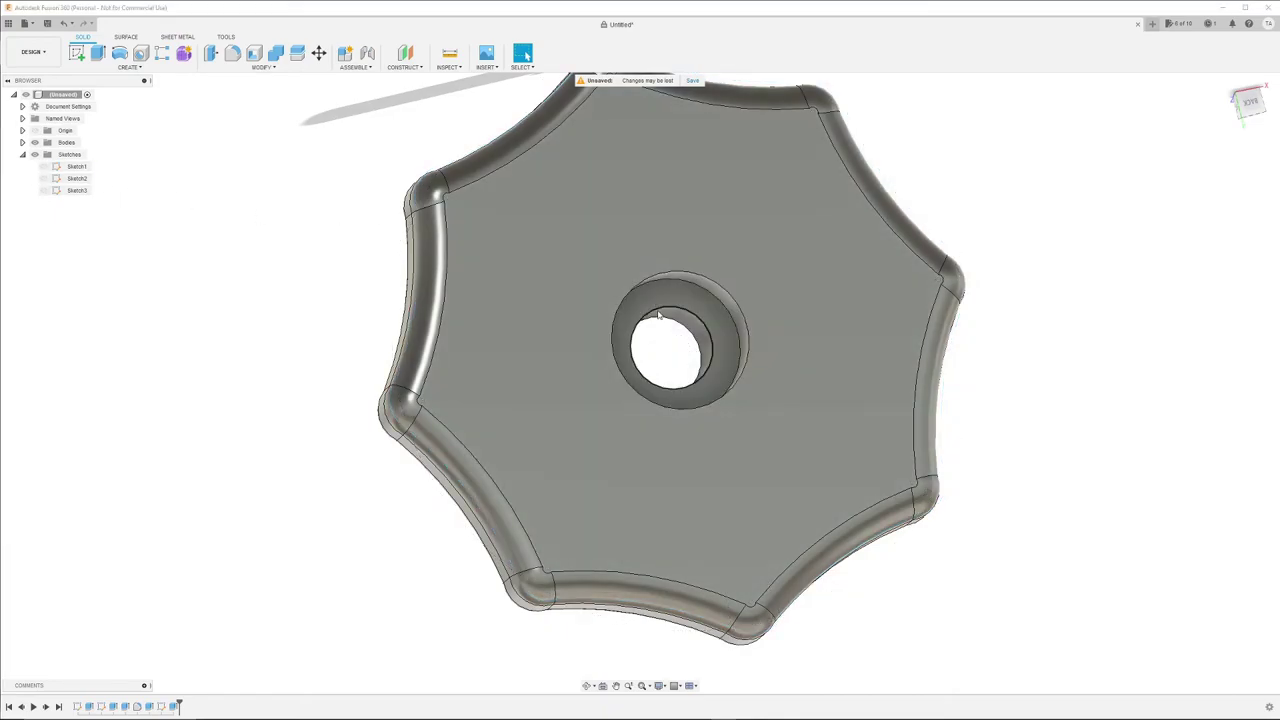
- Chamfer the nut inset hole's edge on the knob's underside
click(262, 67)
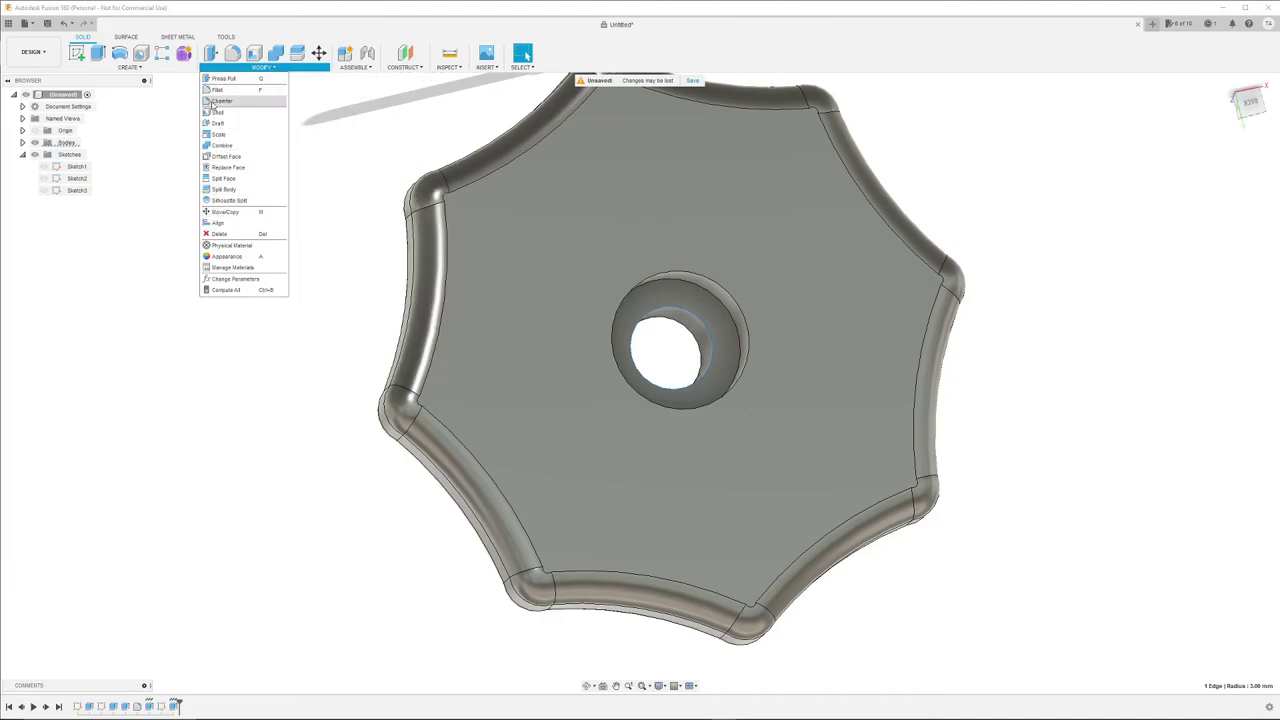
key(Escape)
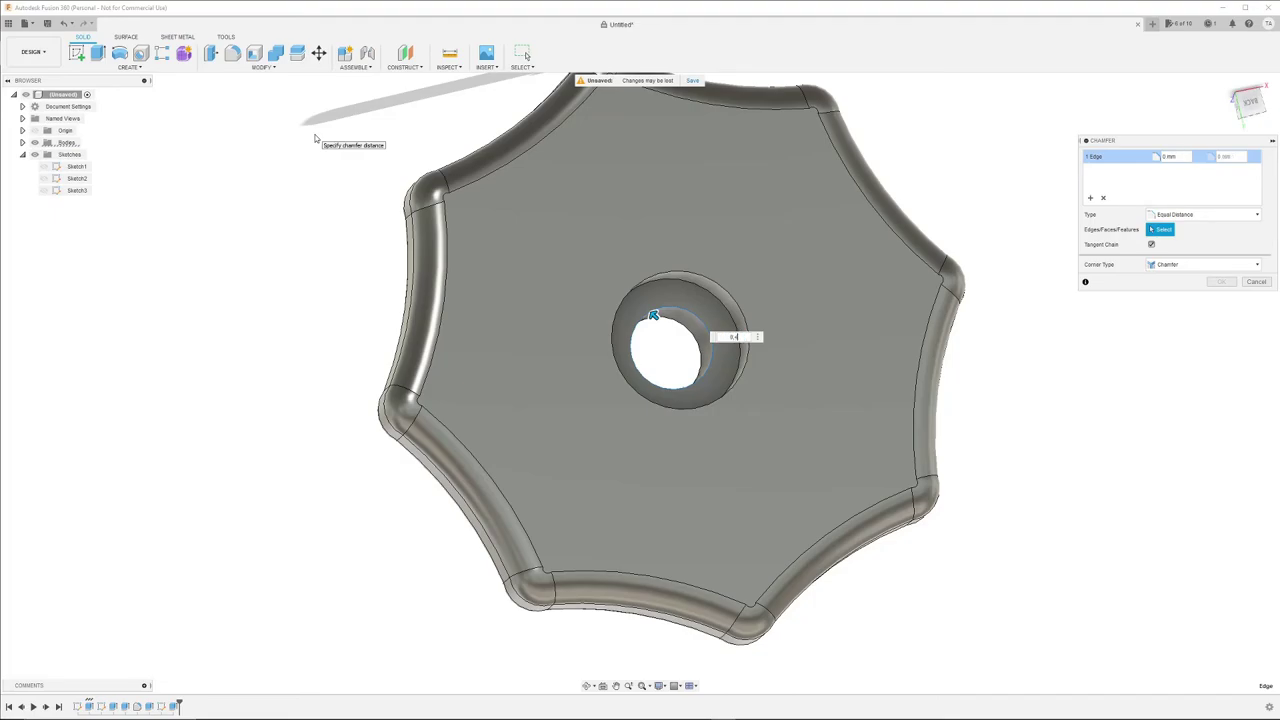
key(Return)
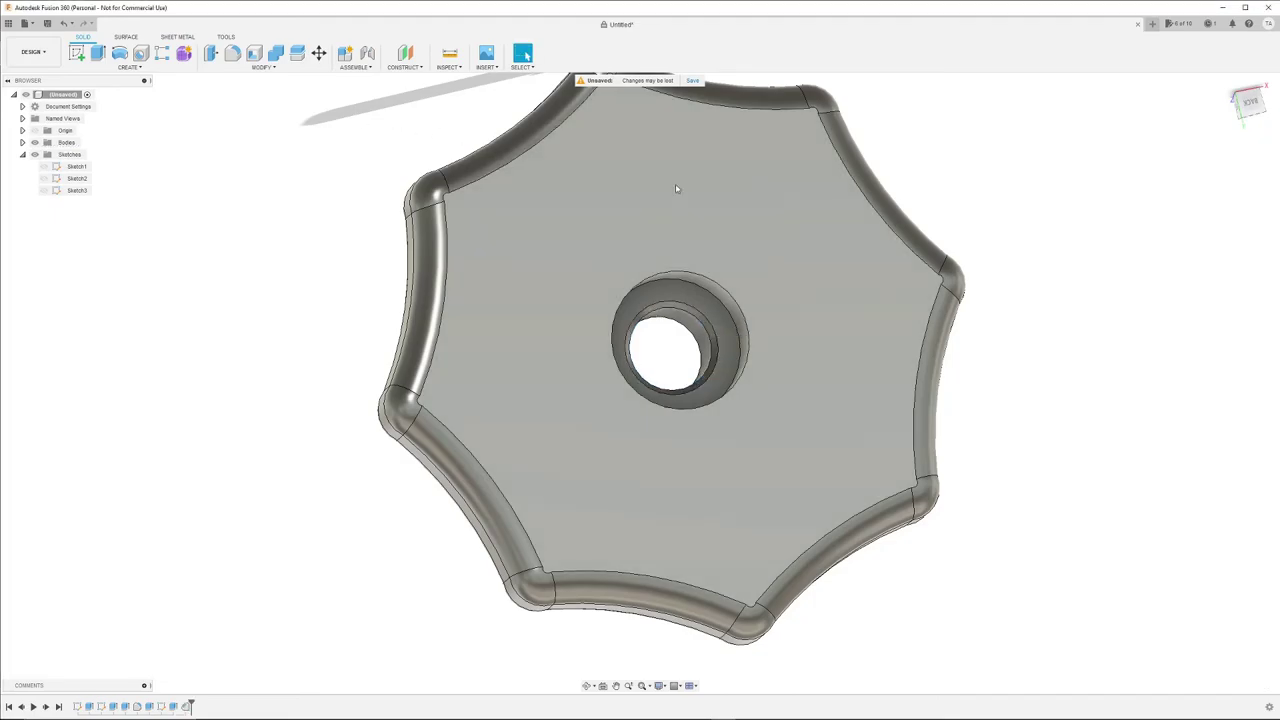
shift+middle_drag(1040, 212, 975, 350)
shift+middle_drag(920, 314, 952, 328)
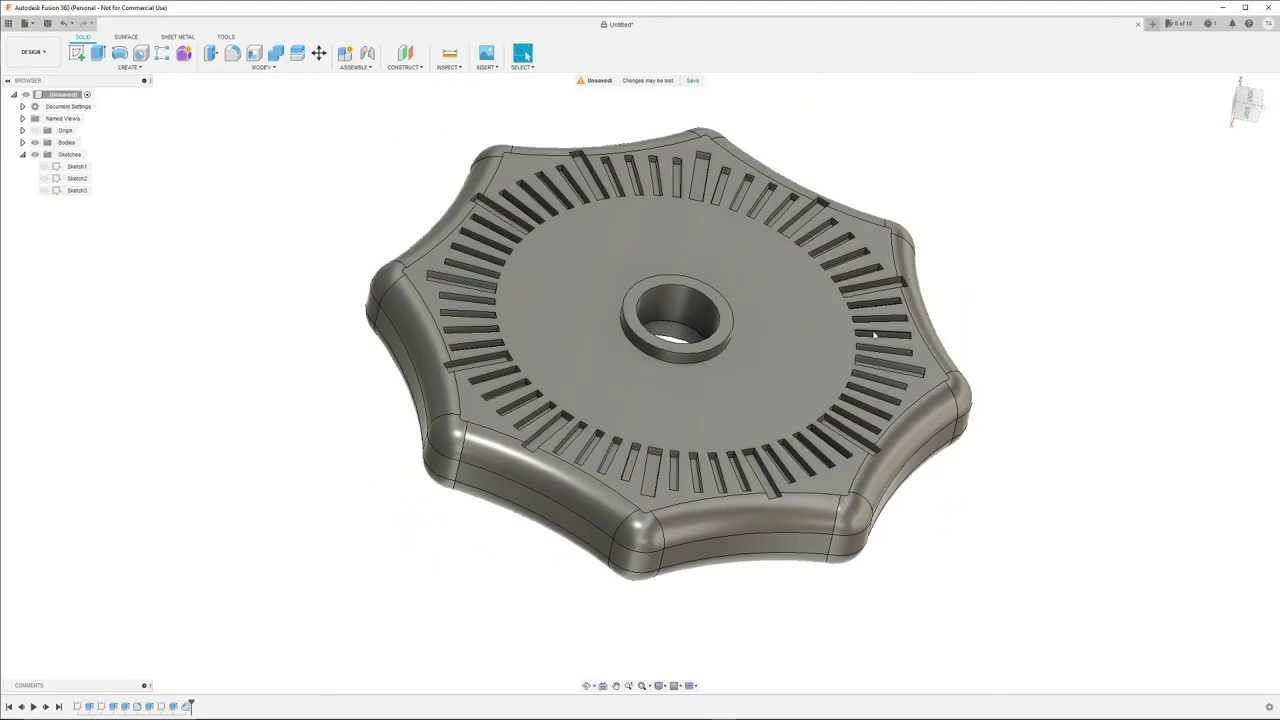
- Expand Bodies and begin an STL export of Body1, then close the save window unsaved
click(64, 143)
click(22, 143)
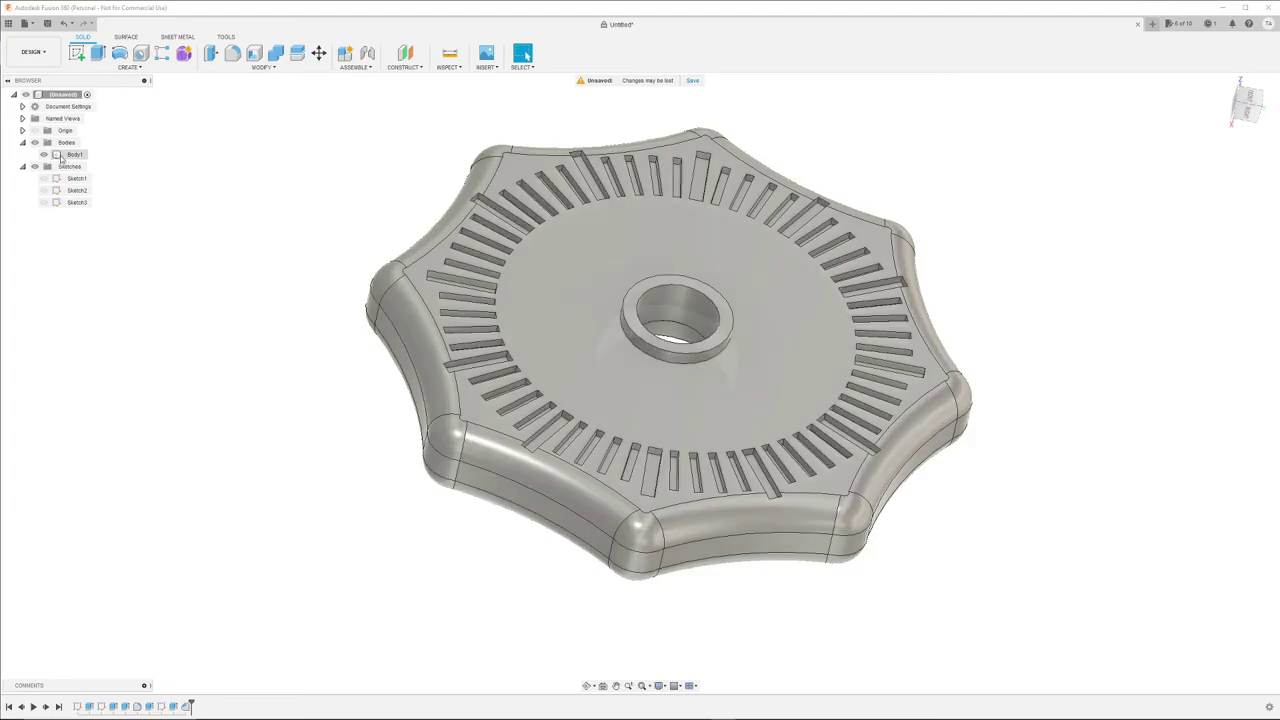
click(72, 155)
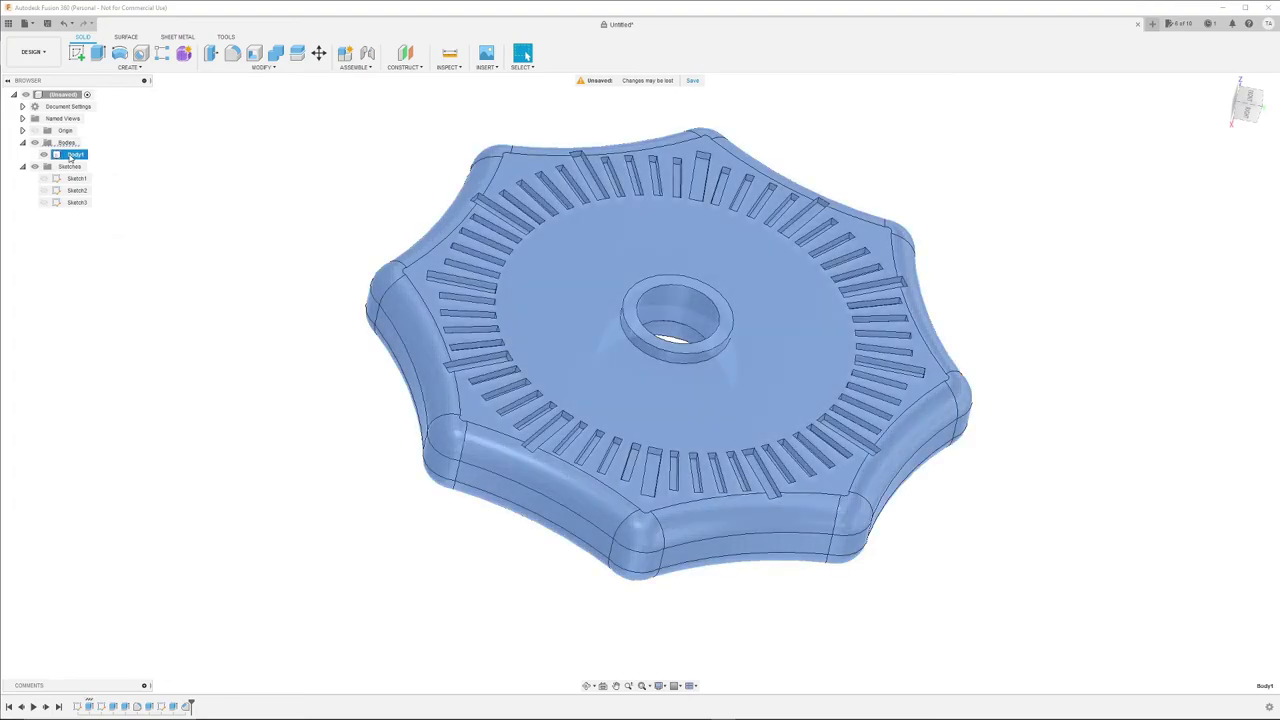
right_click(72, 157)
click(120, 261)
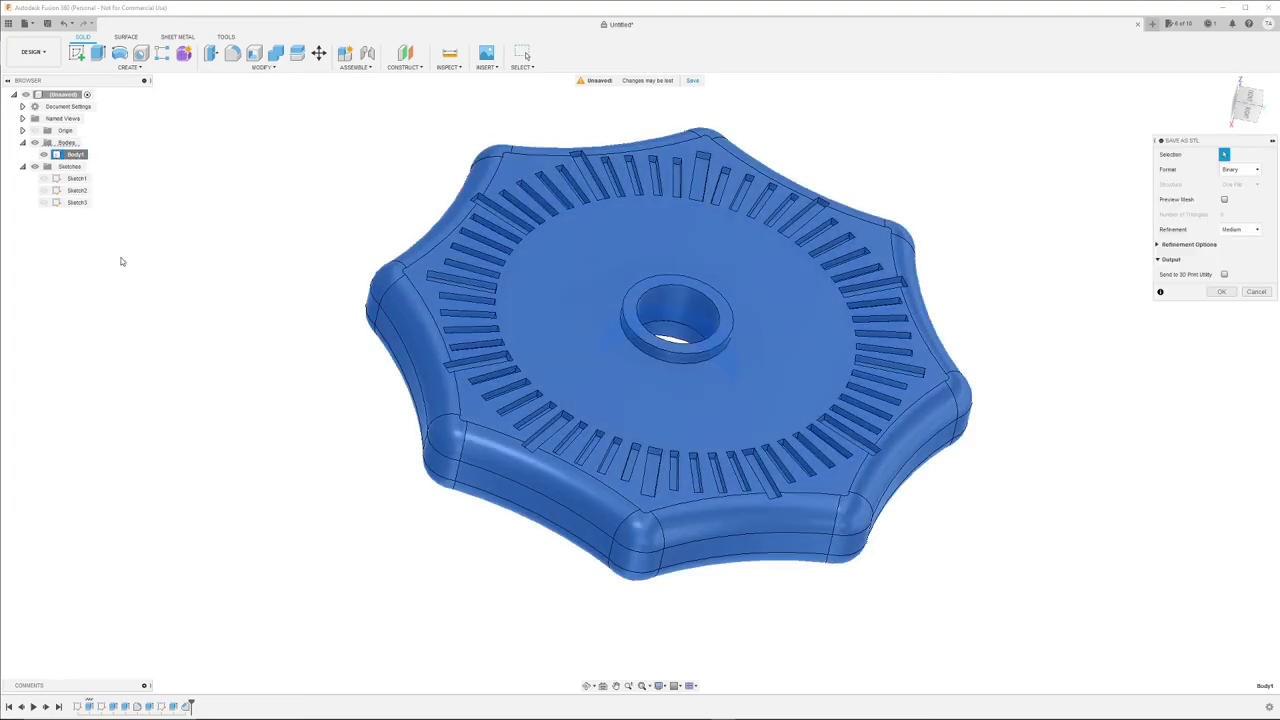
click(1219, 291)
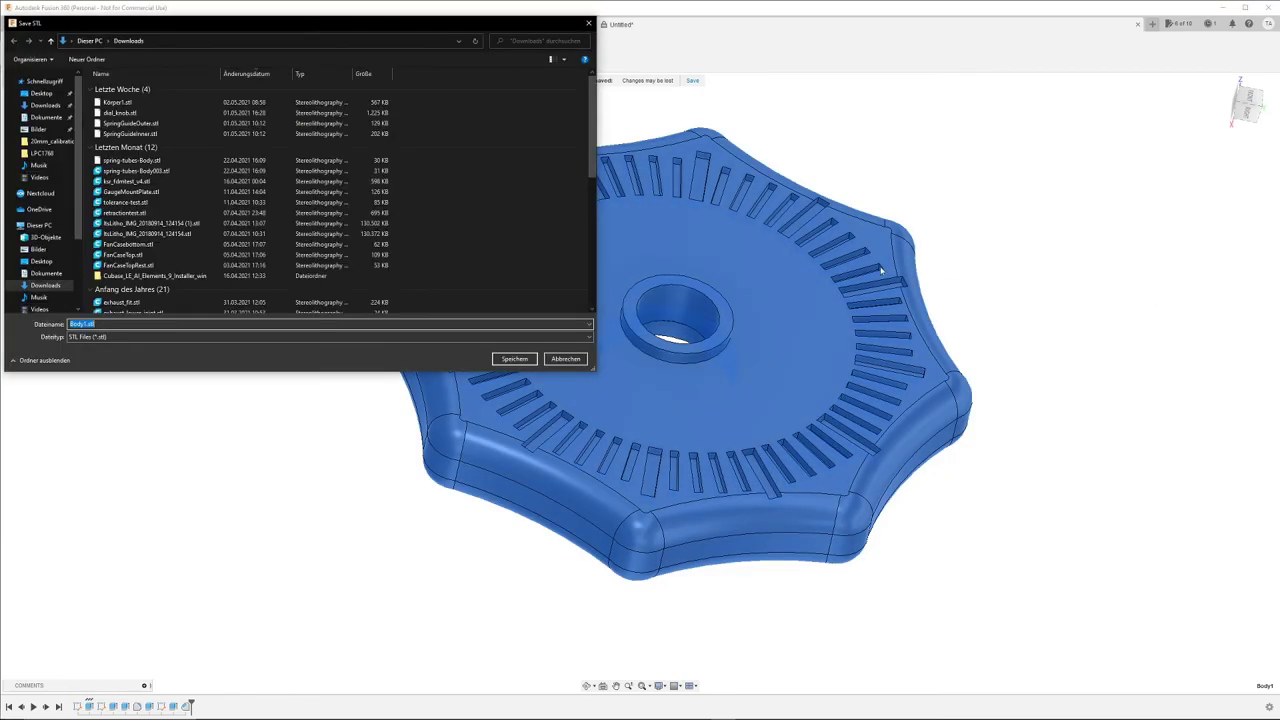
click(588, 22)
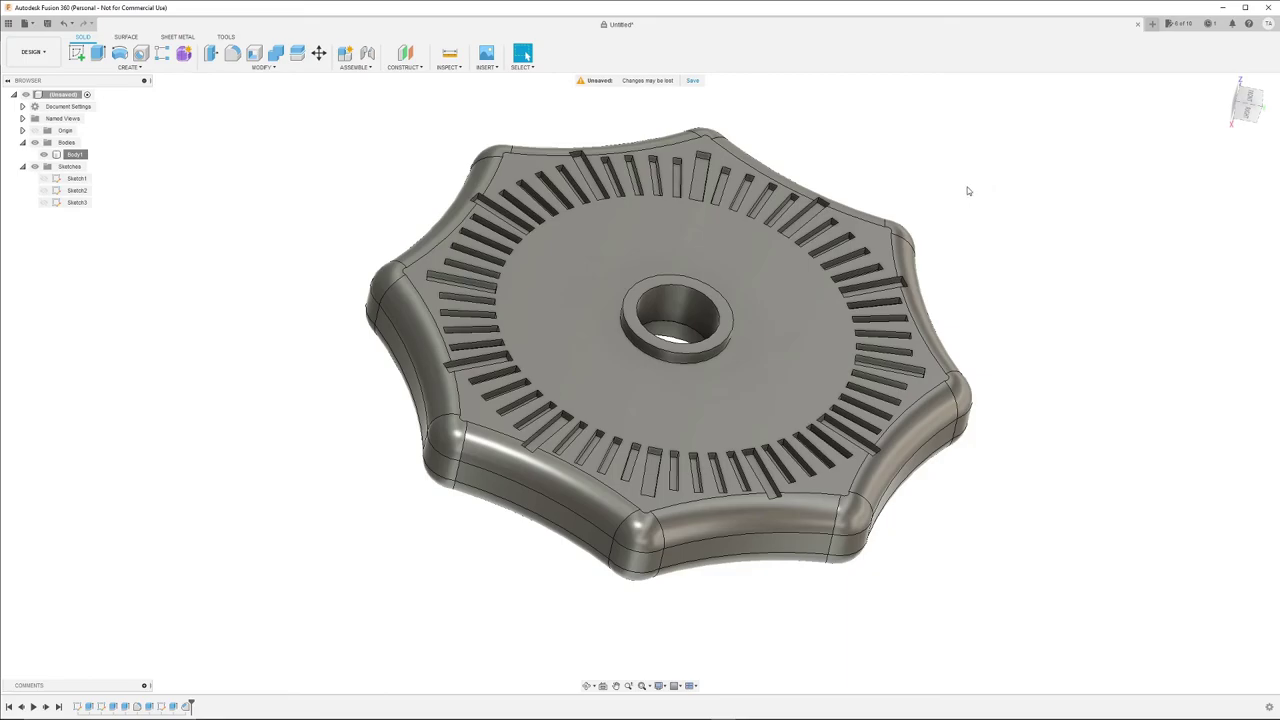
- Export Body1 as an STL mesh saved as knob.stl
mouse_move(1247, 104)
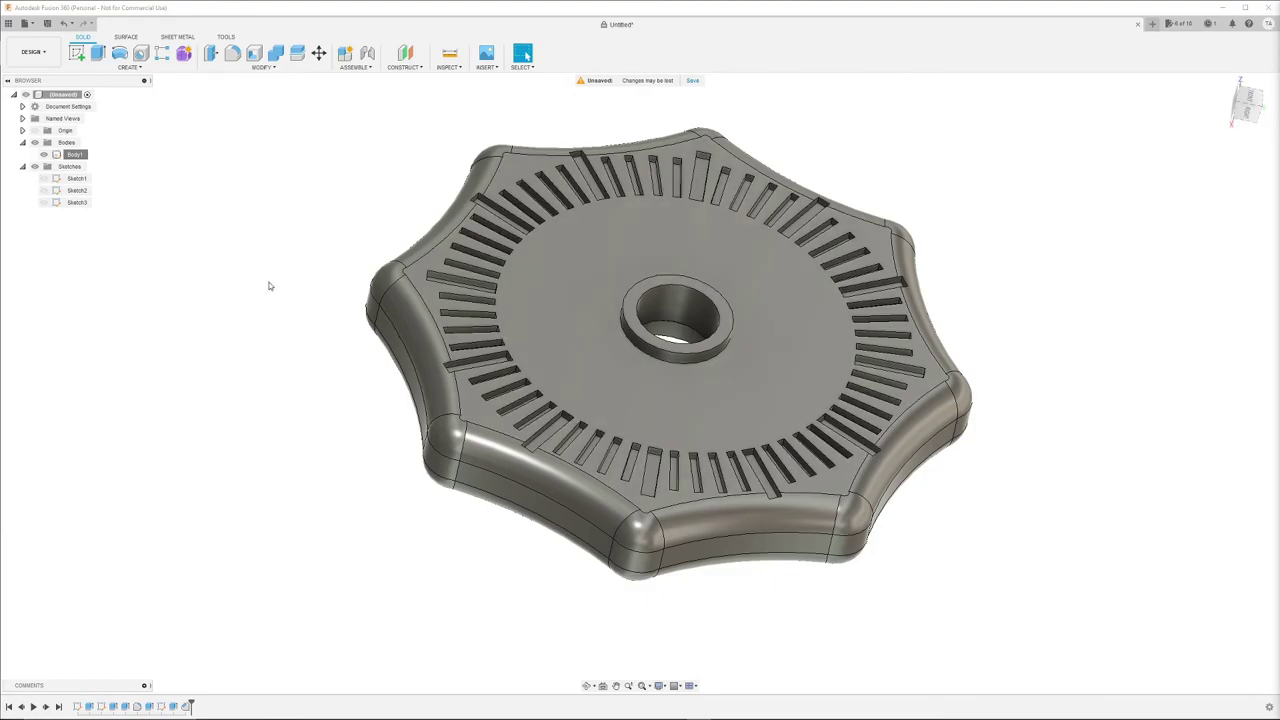
click(67, 156)
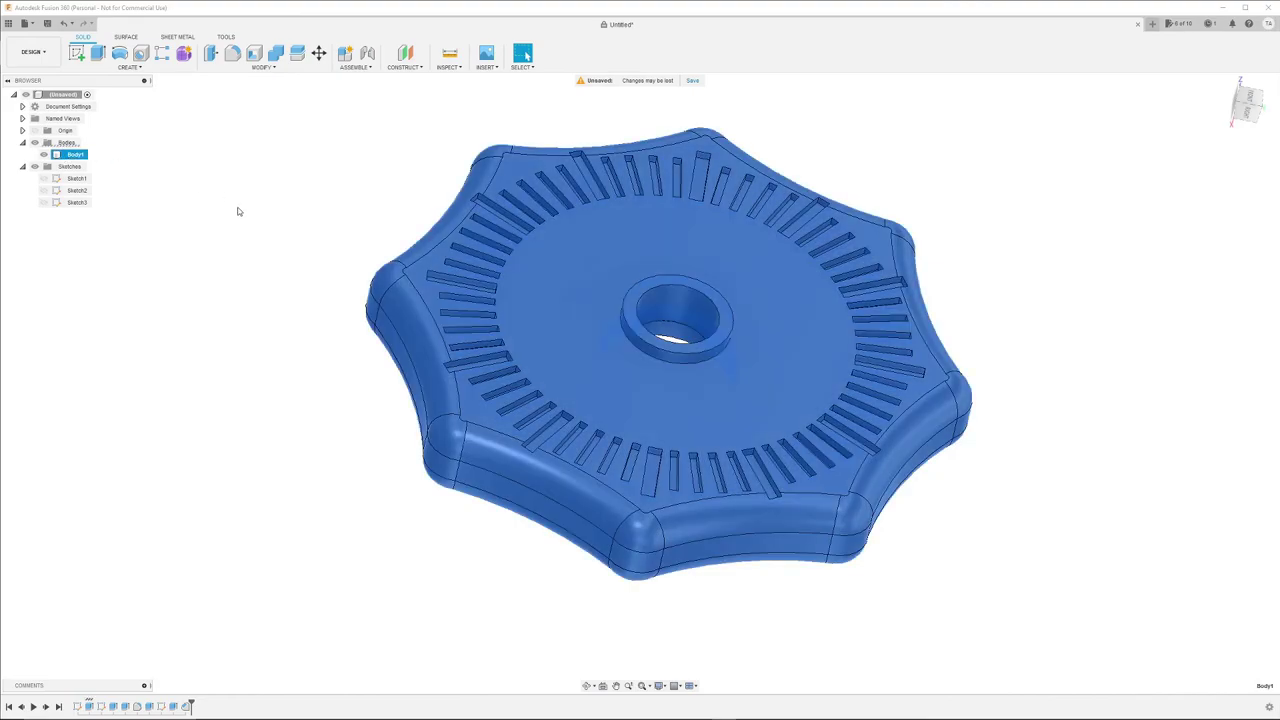
right_click(70, 157)
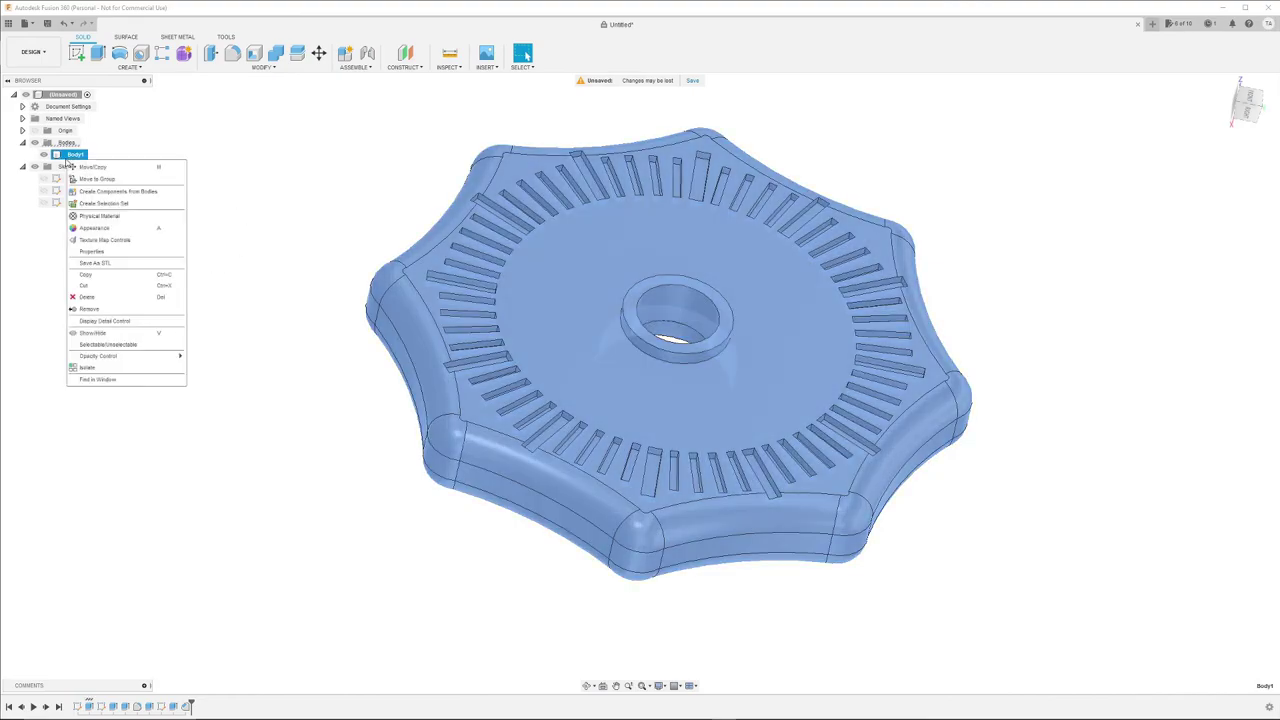
click(96, 263)
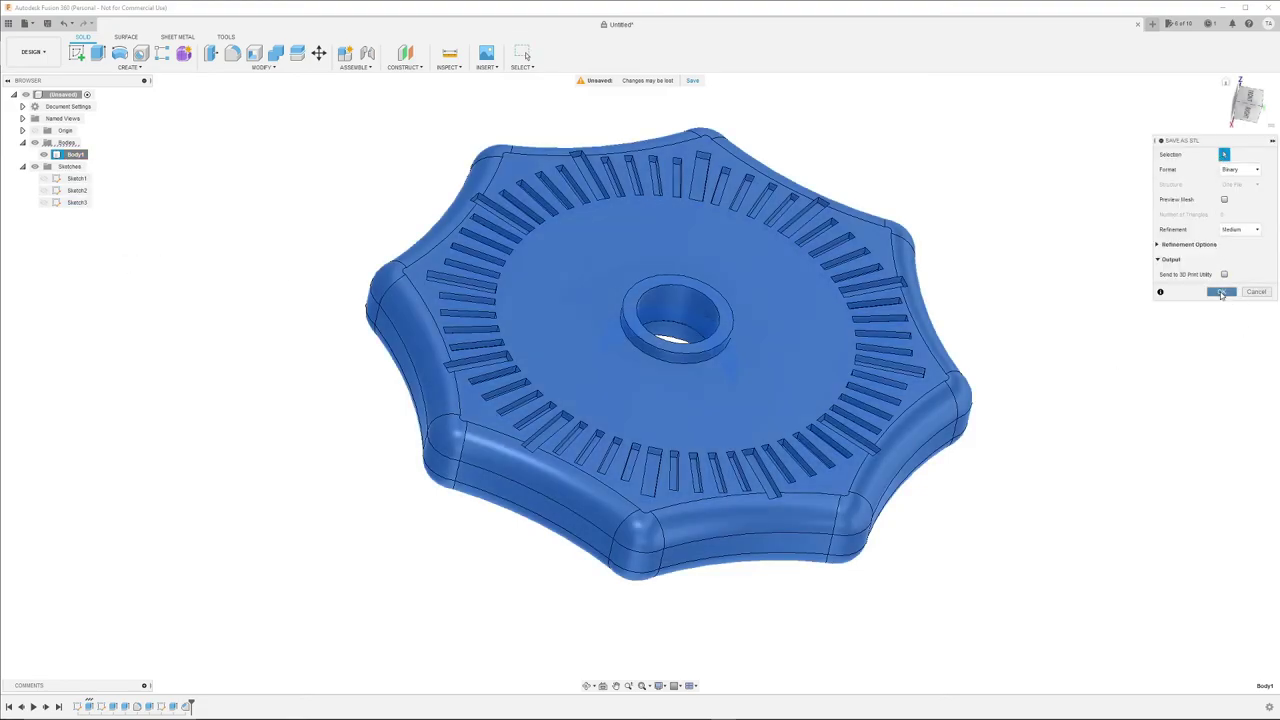
click(1221, 293)
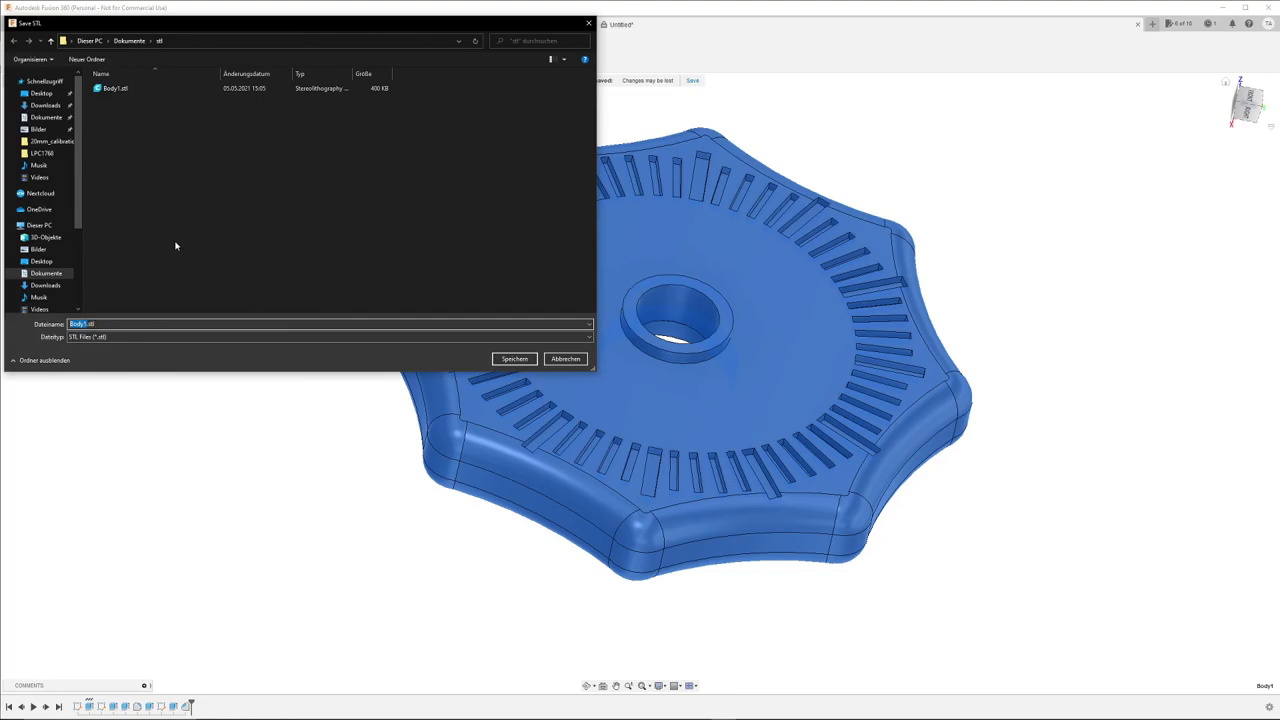
text(knob)
key(Return)
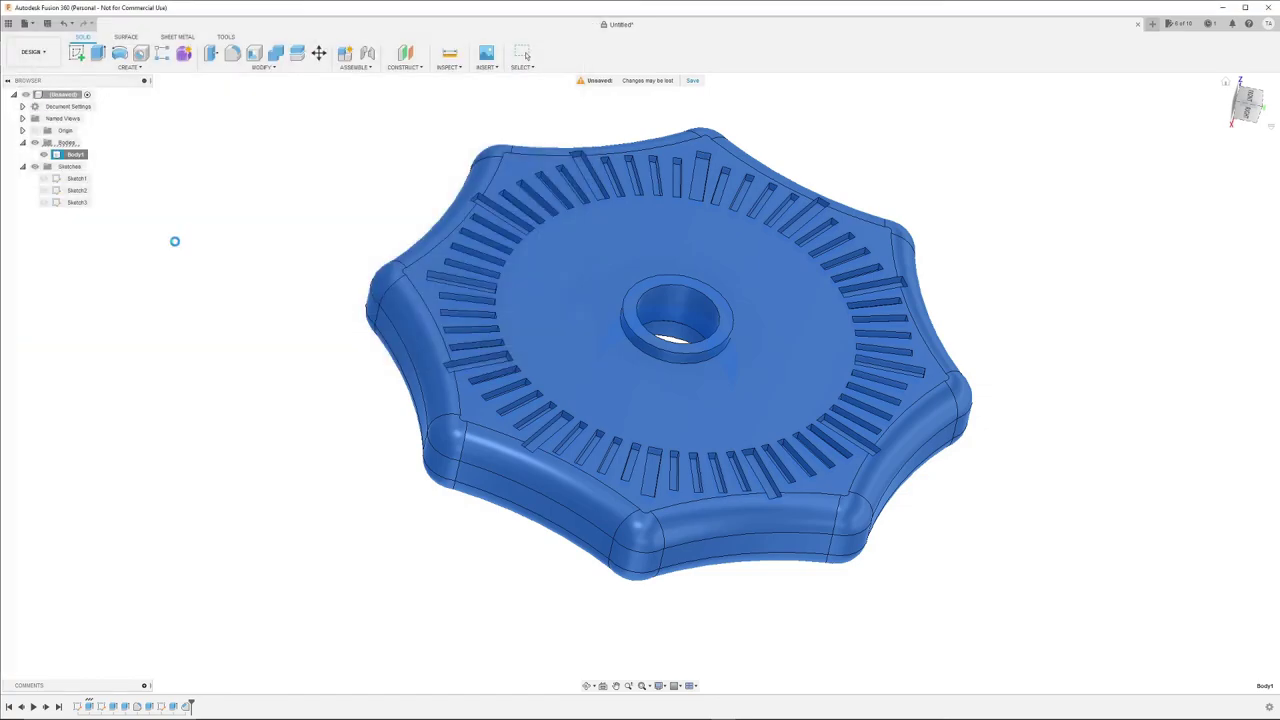